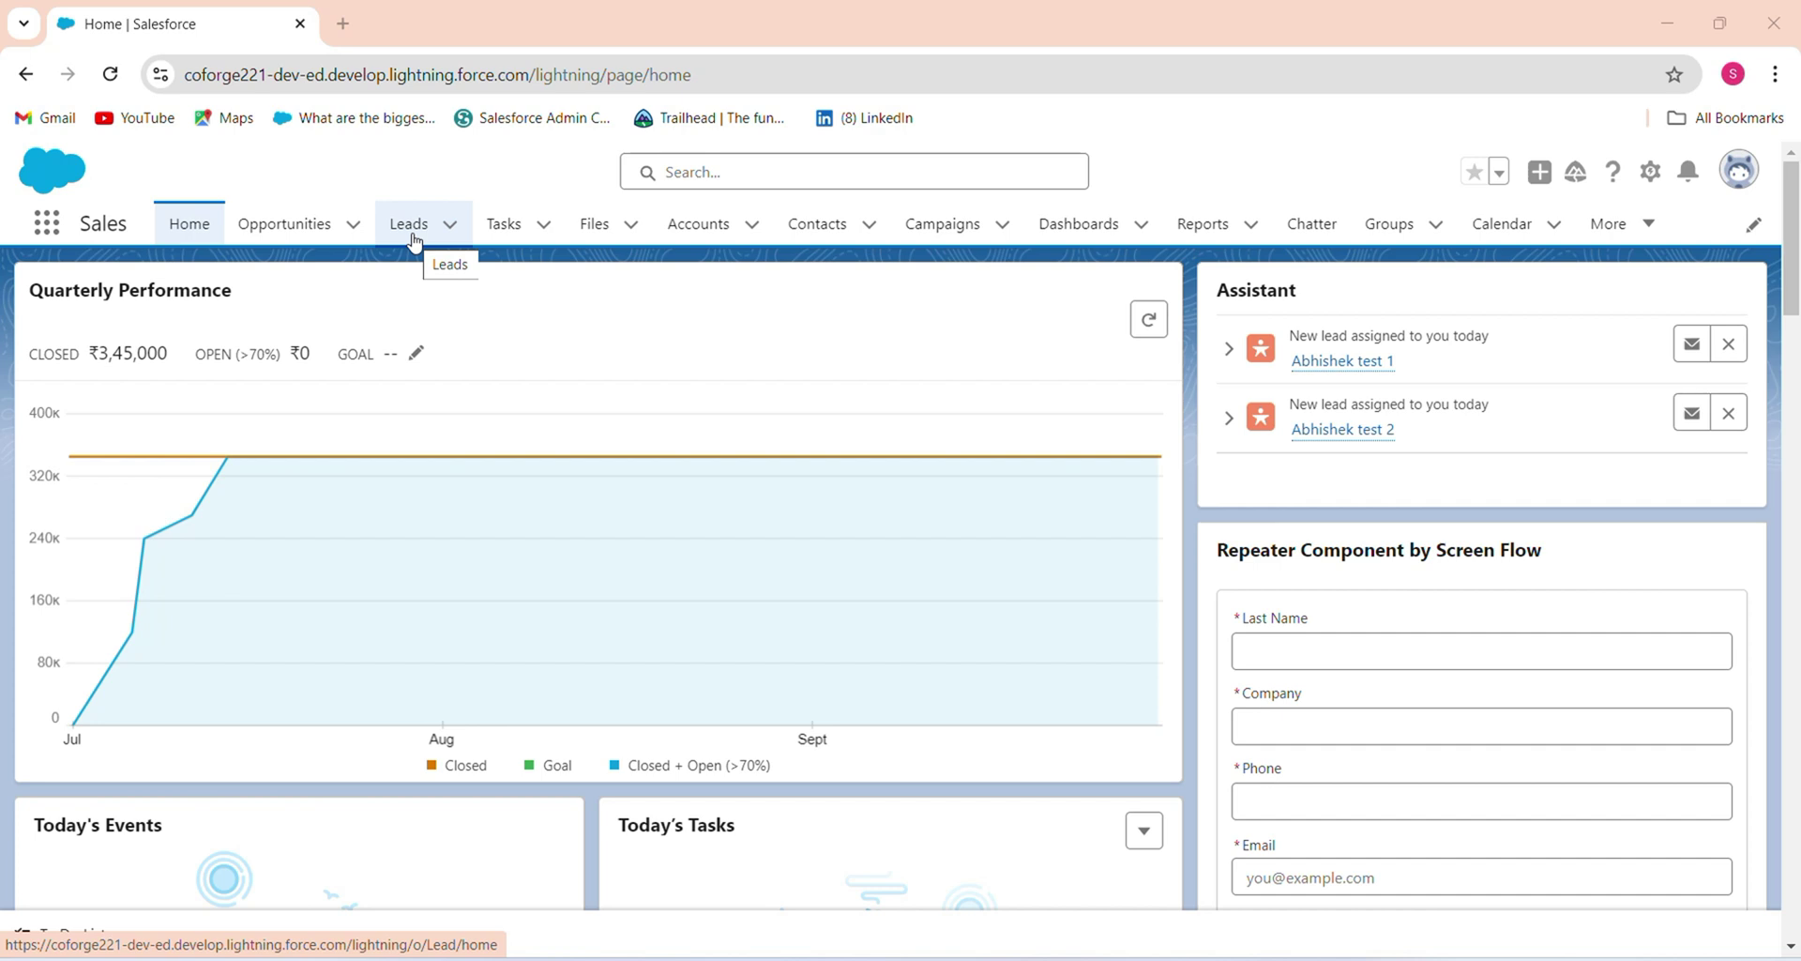
- Open the Flows page in Setup, finding it with the search term "flow"
left_click(1650, 171)
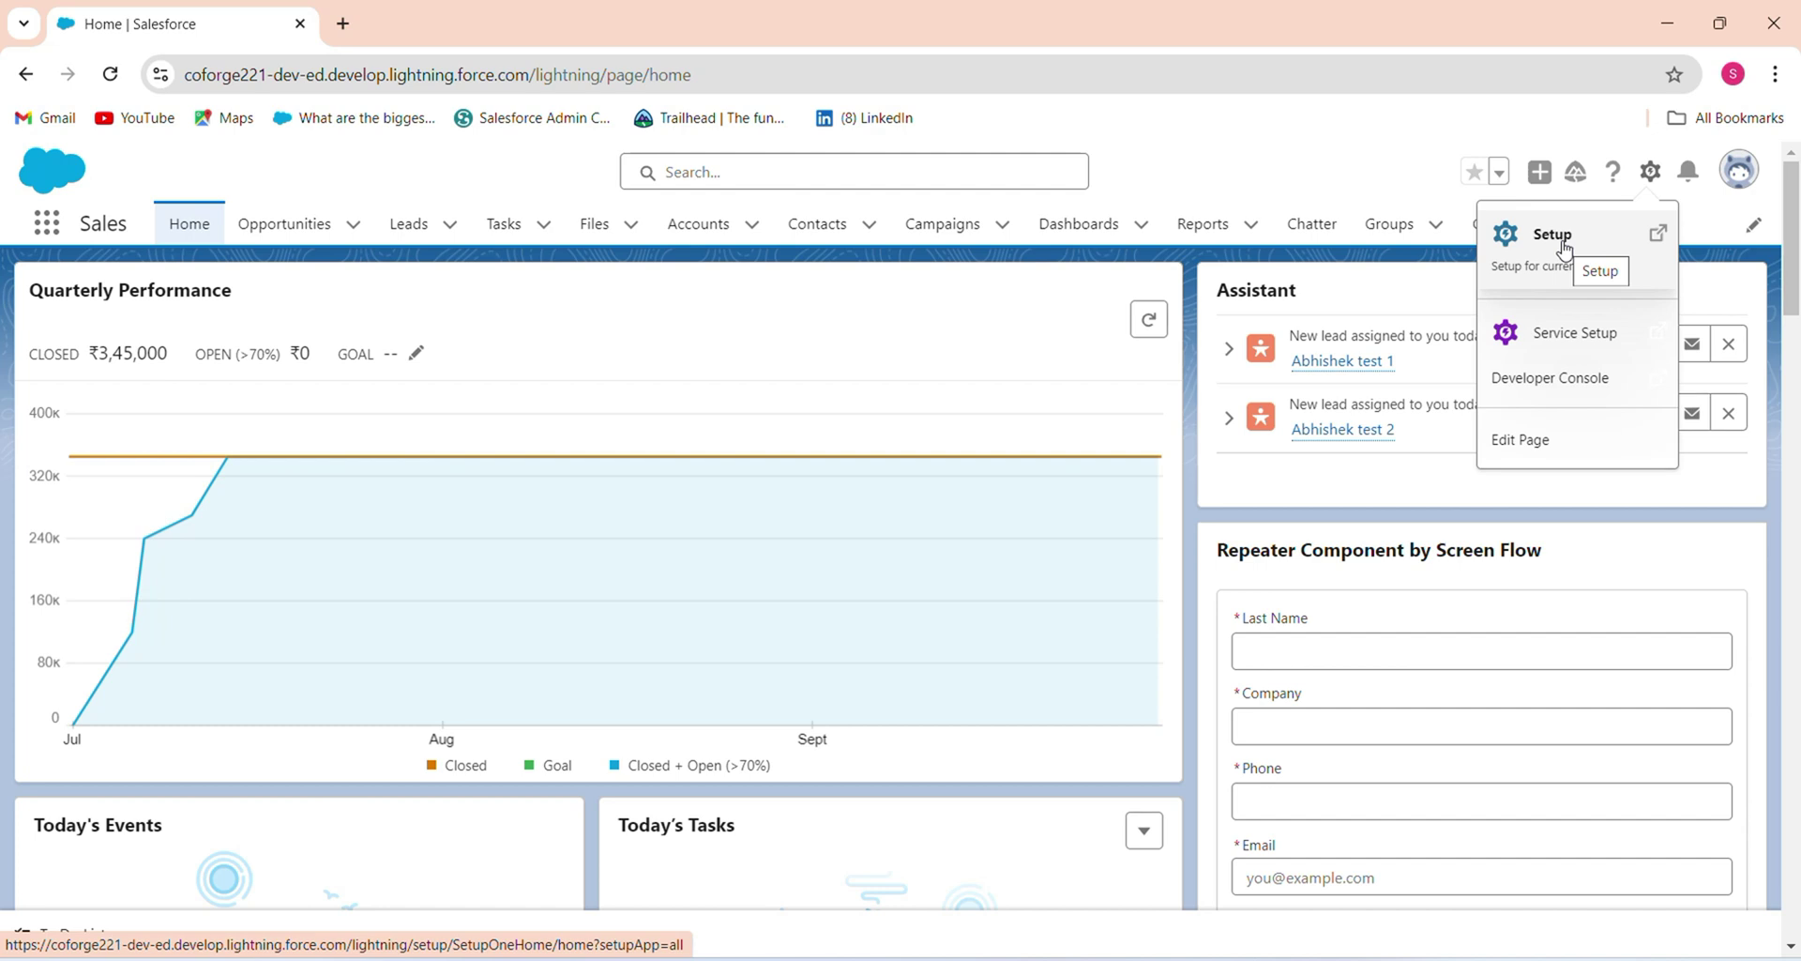
left_click(1564, 250)
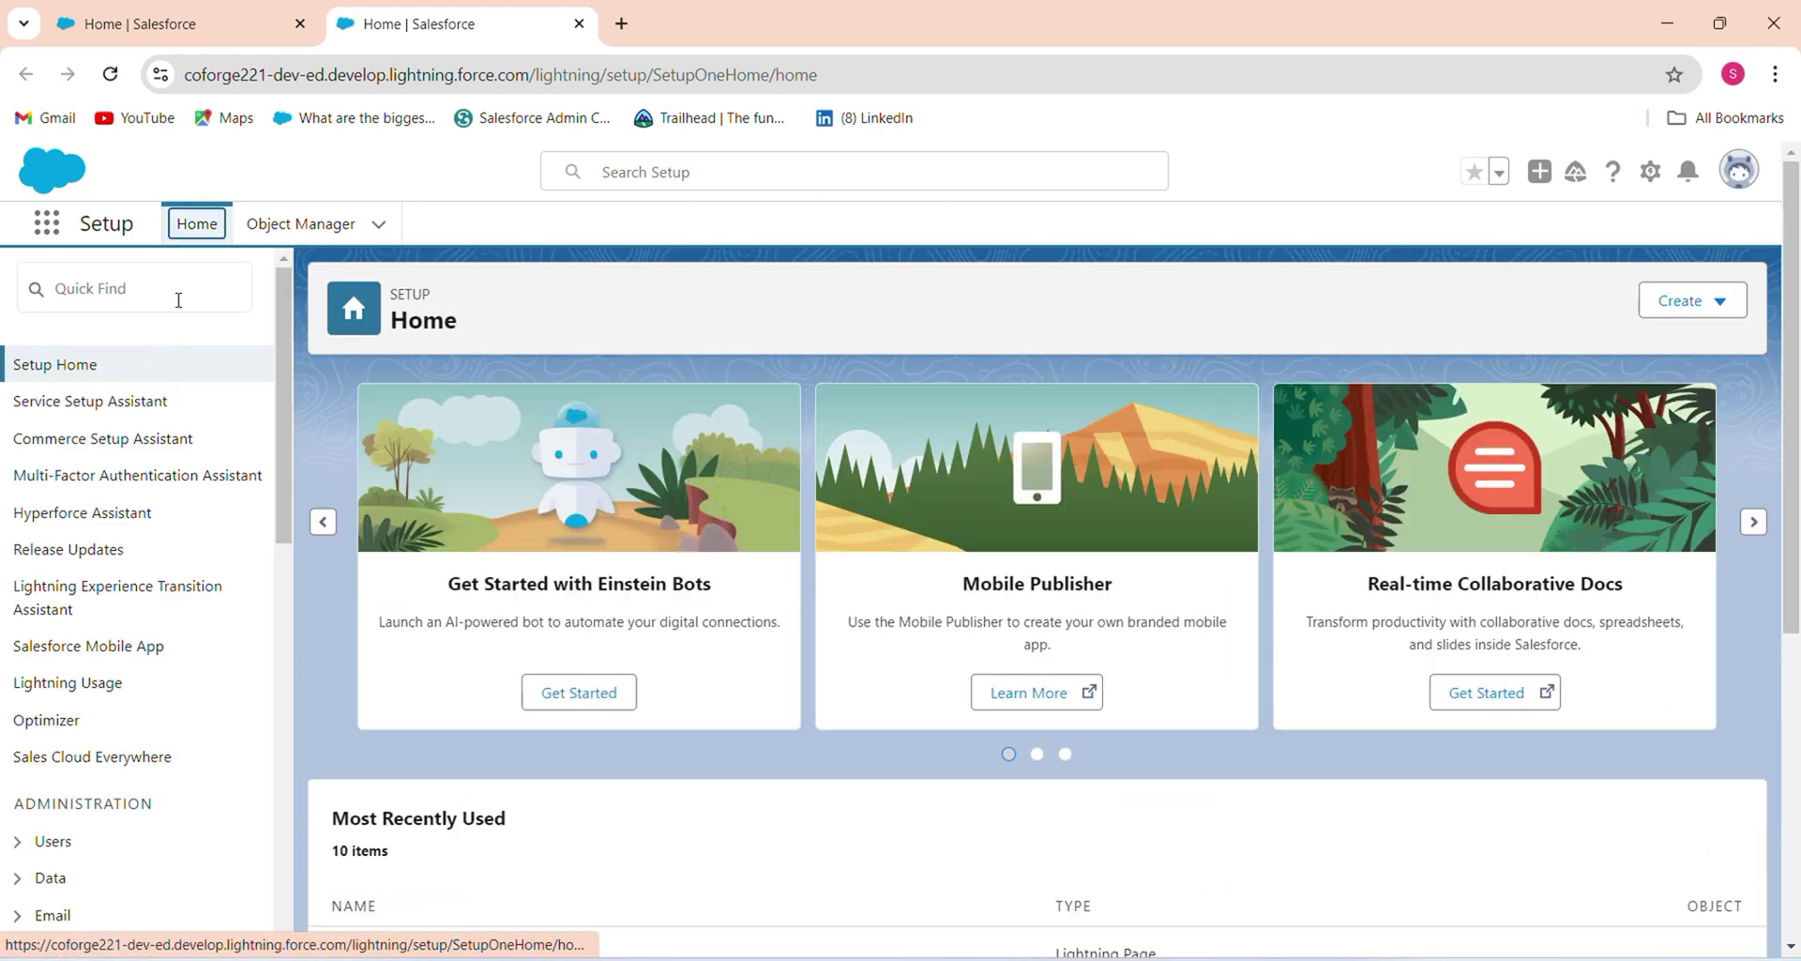
left_click(182, 297)
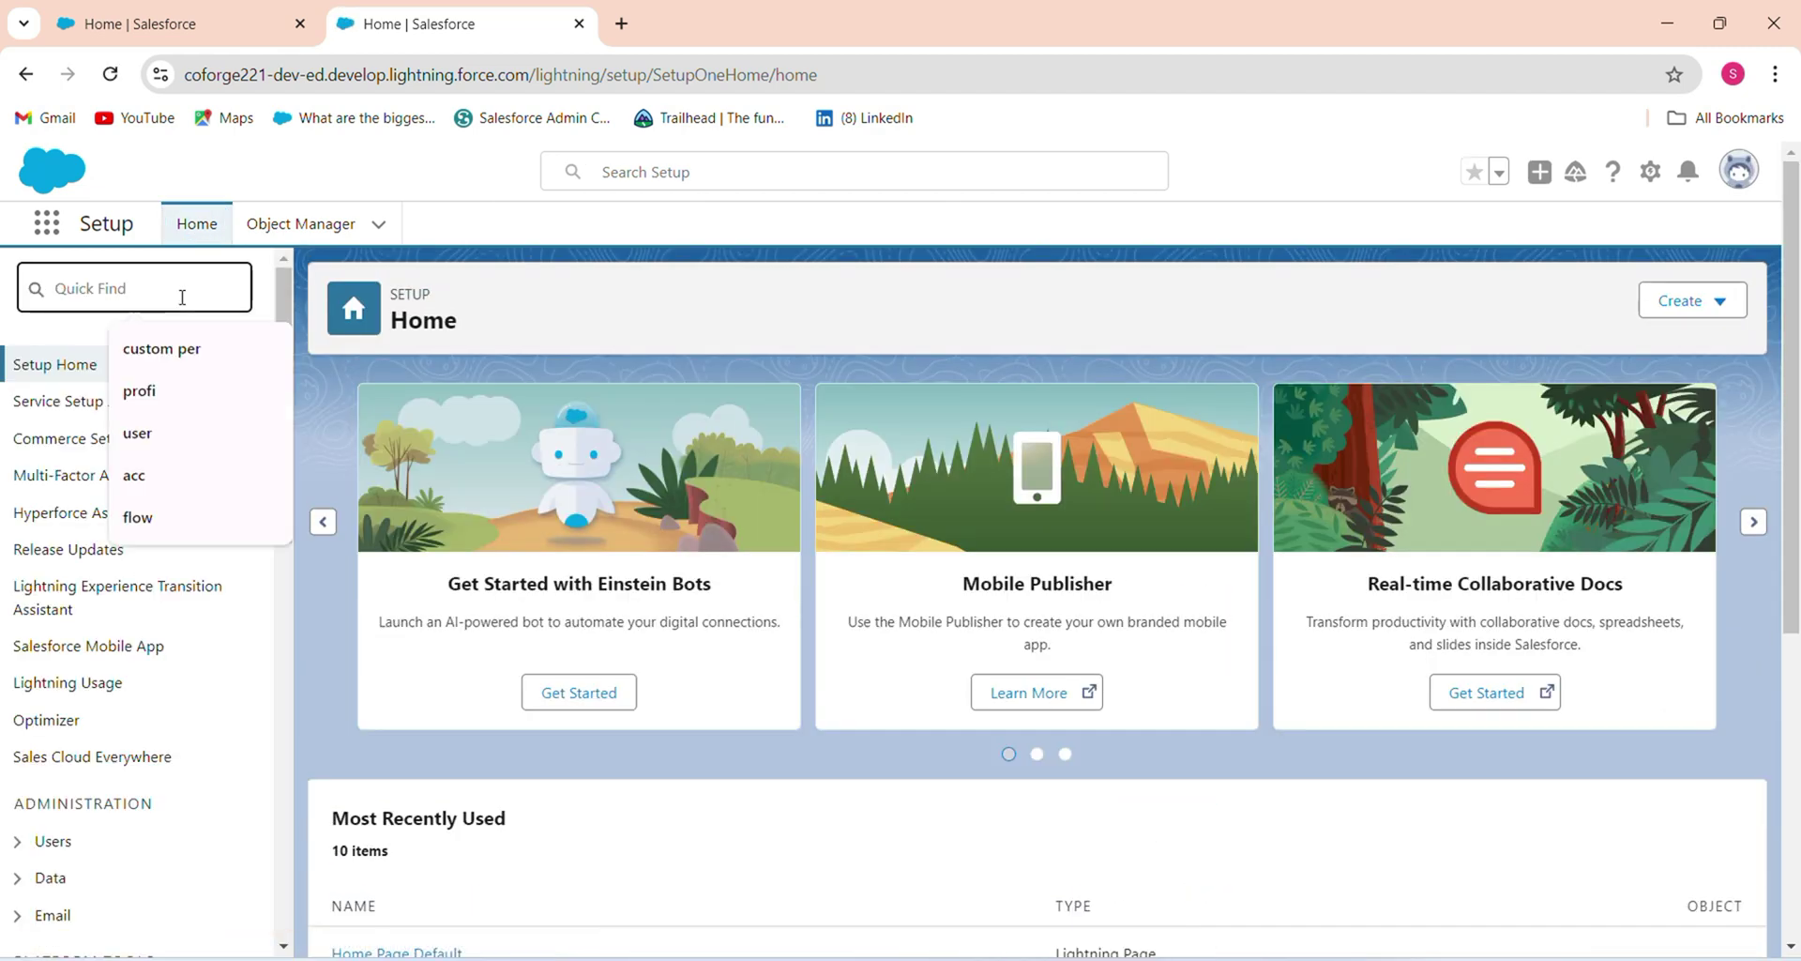
type("flow")
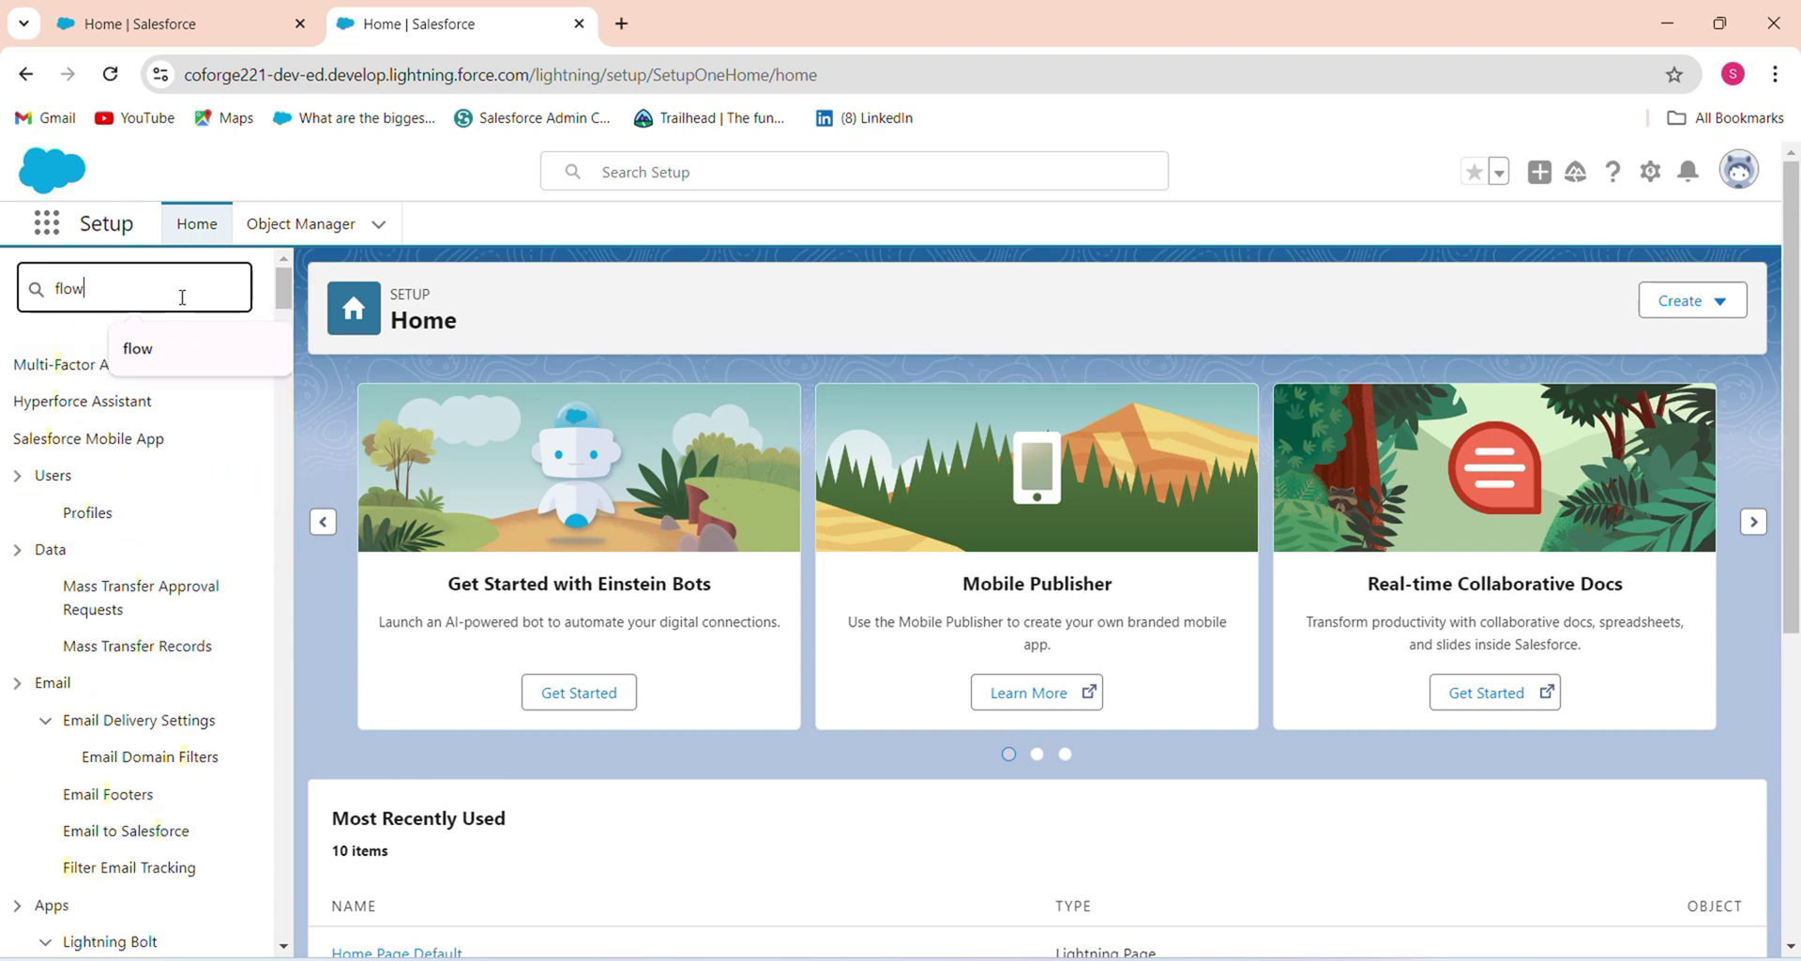
left_click(91, 552)
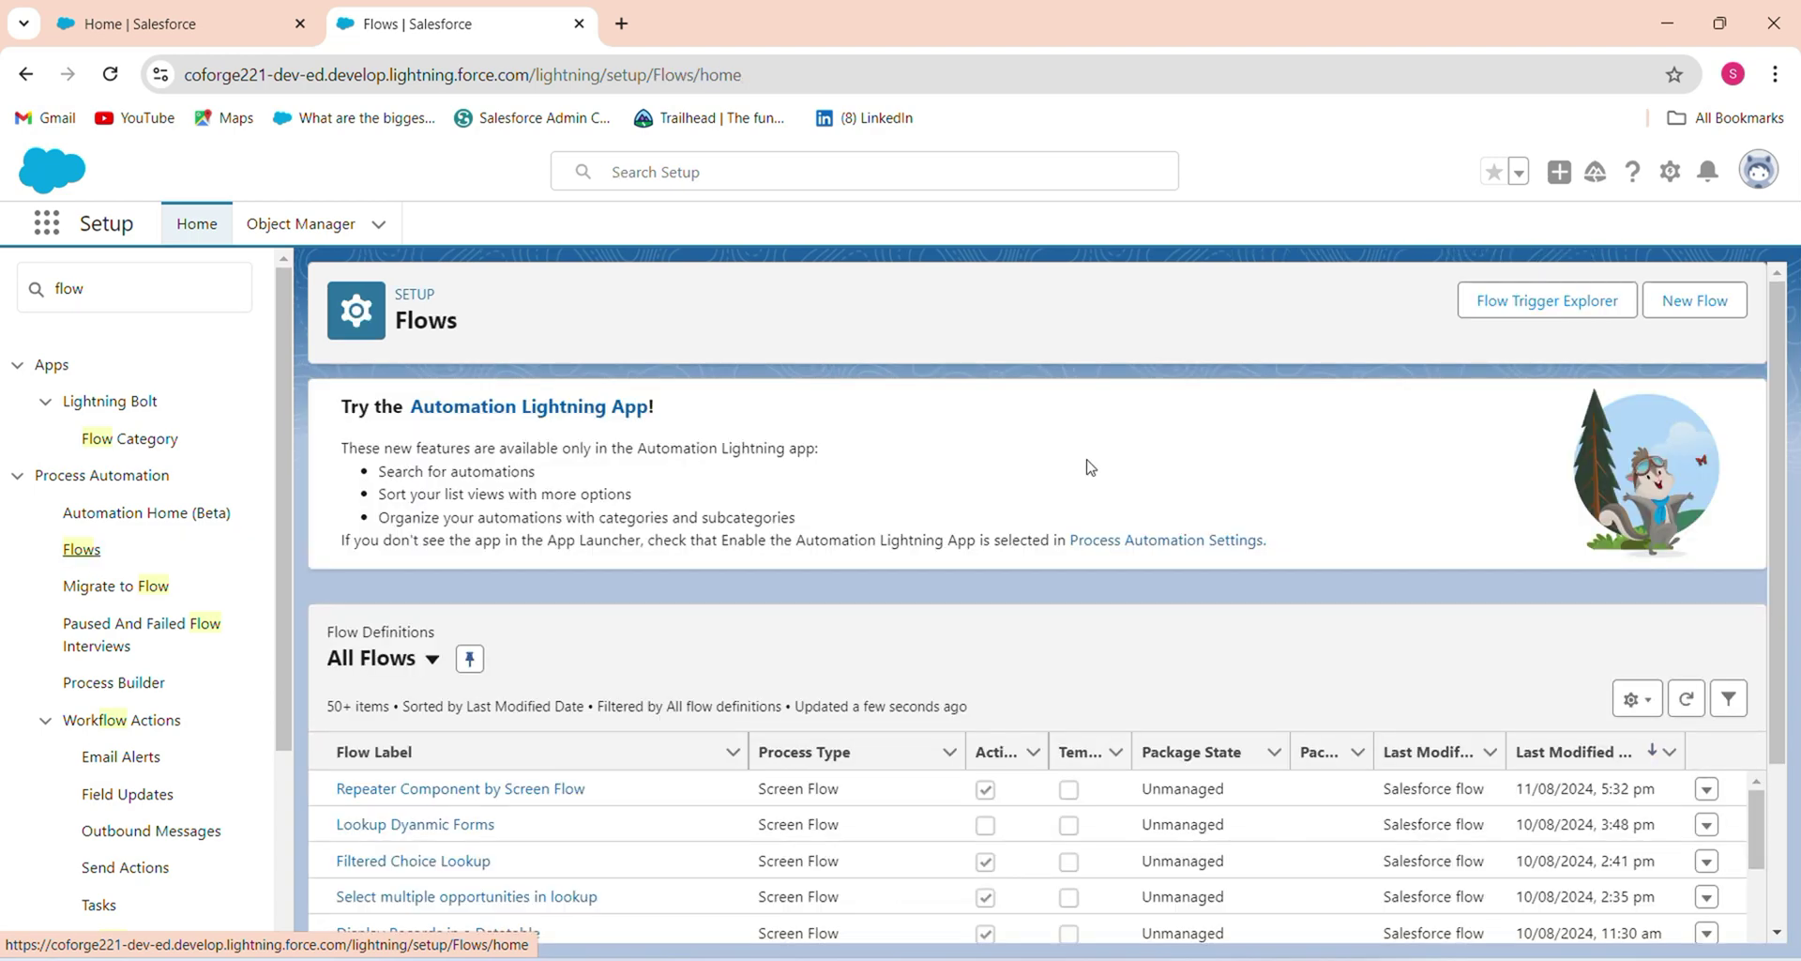
- Create a new flow from scratch of the Screen Flow type
left_click(1686, 308)
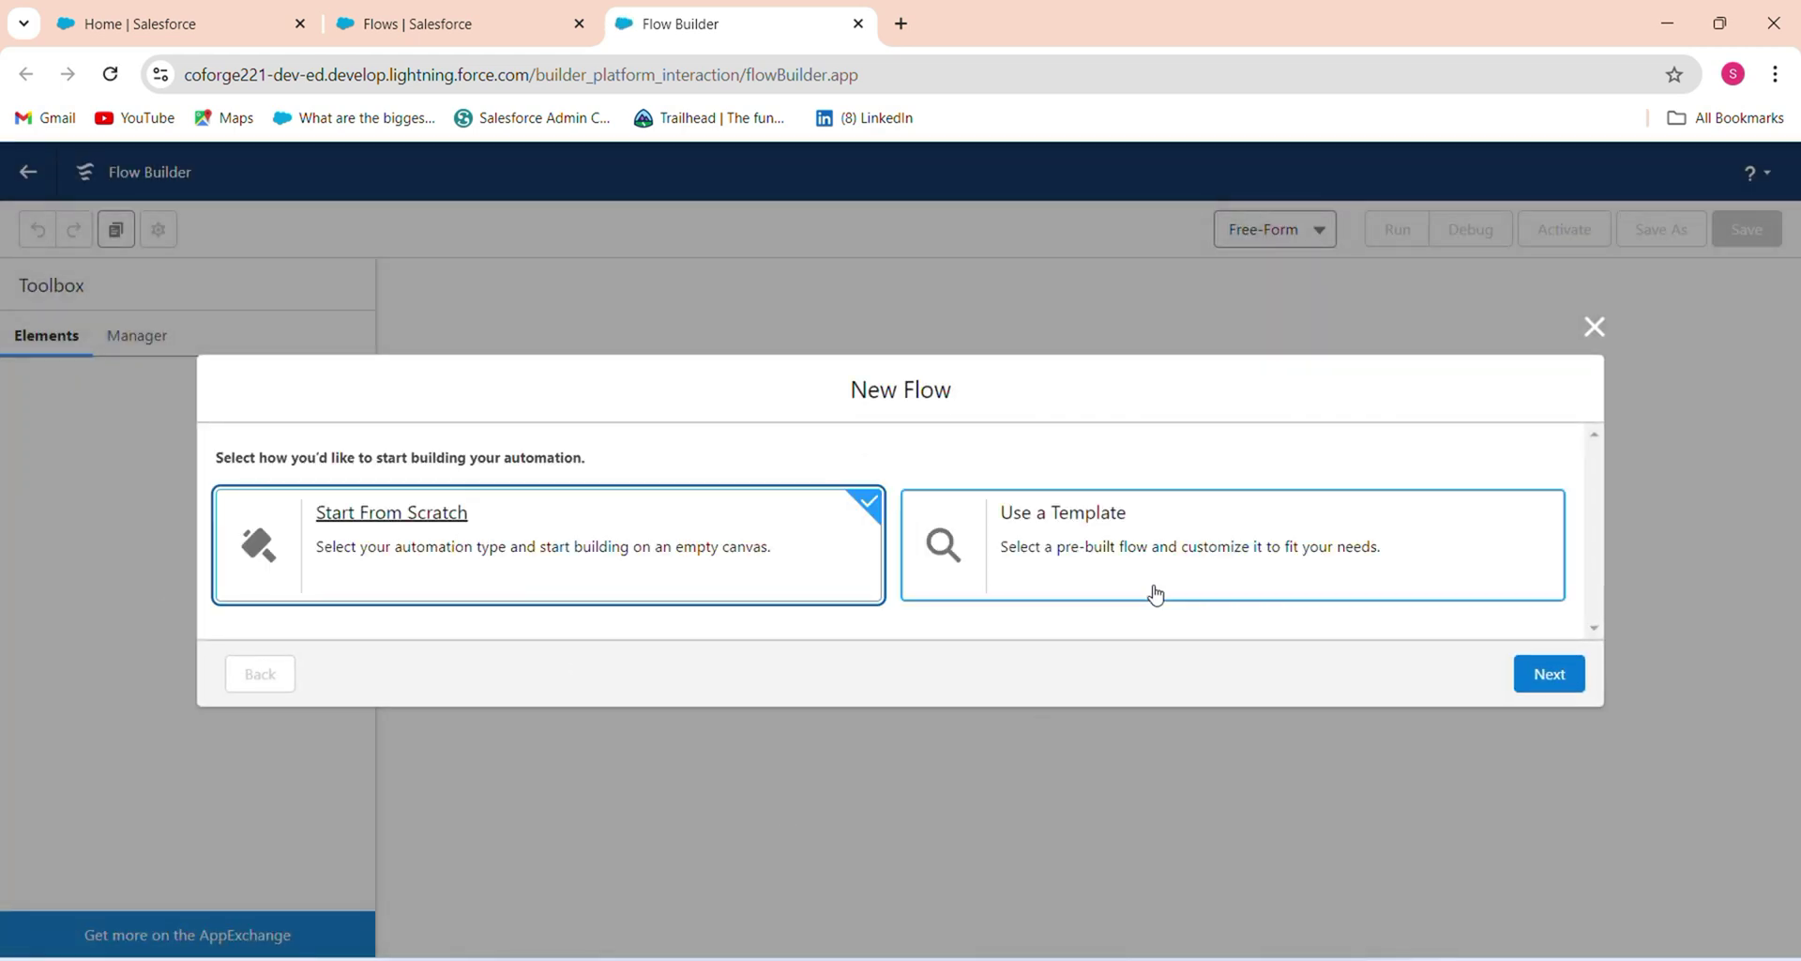
left_click(1546, 671)
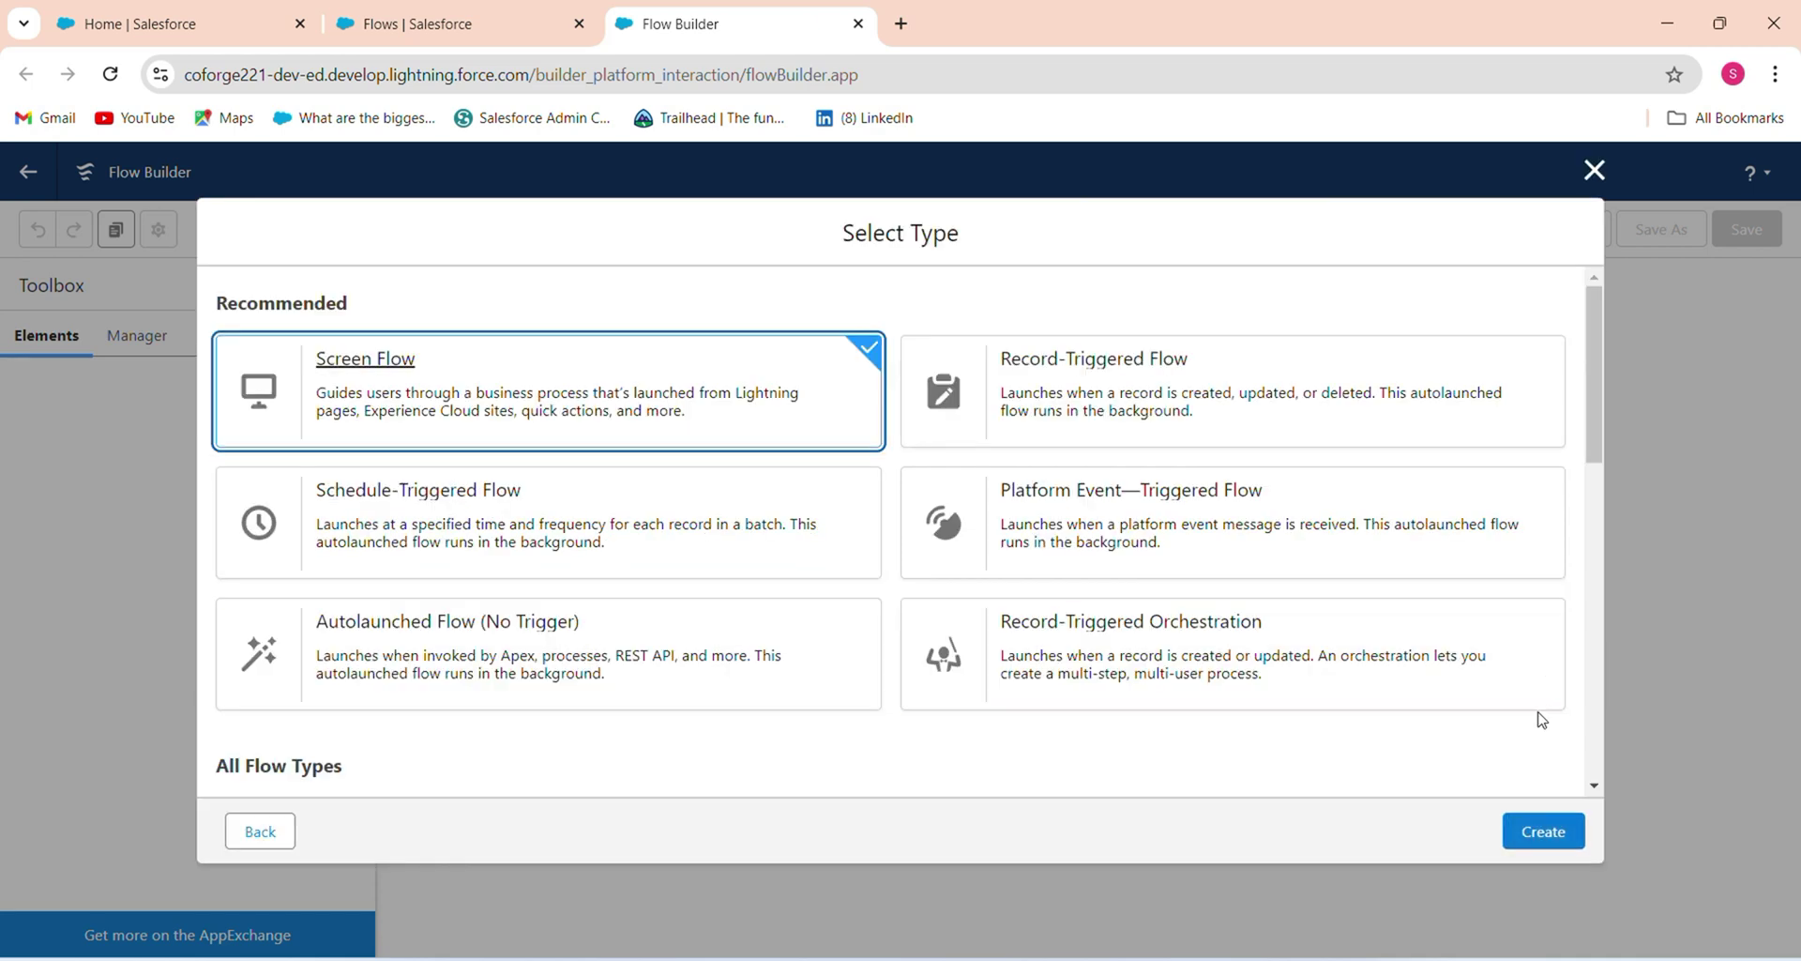
left_click(1541, 830)
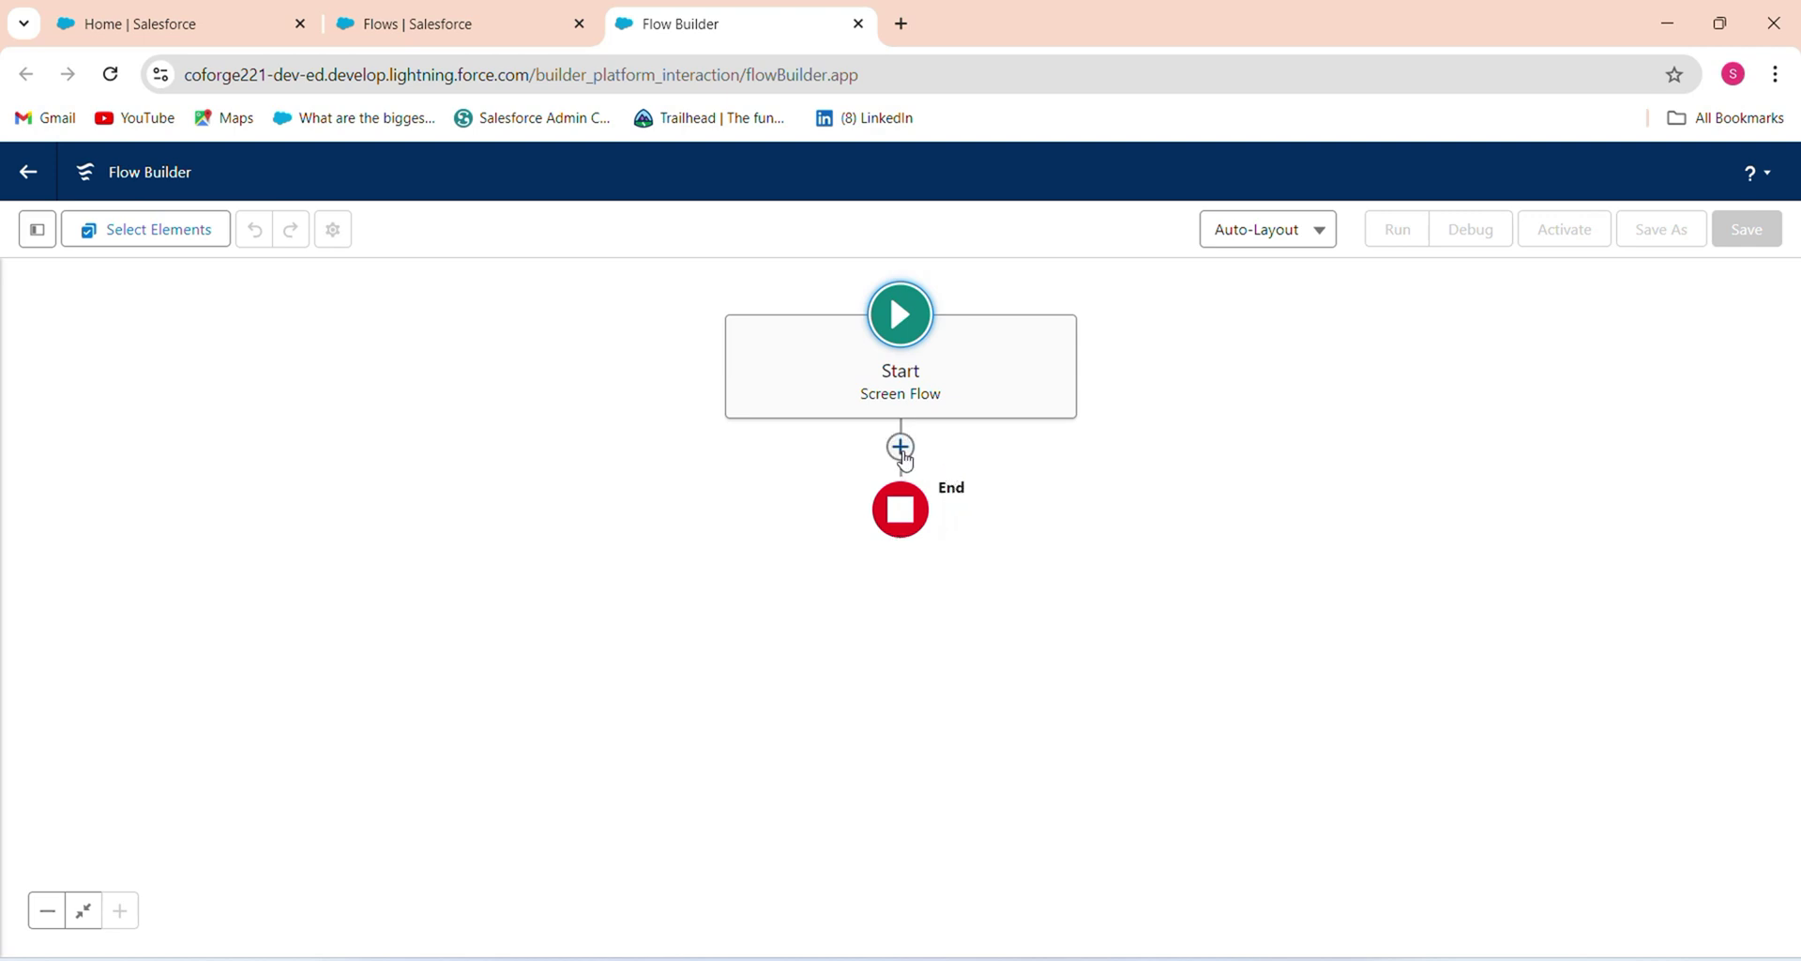
- Add a Screen element after the Start element and label it "Add Input", with the API name Add_Input
left_click(901, 448)
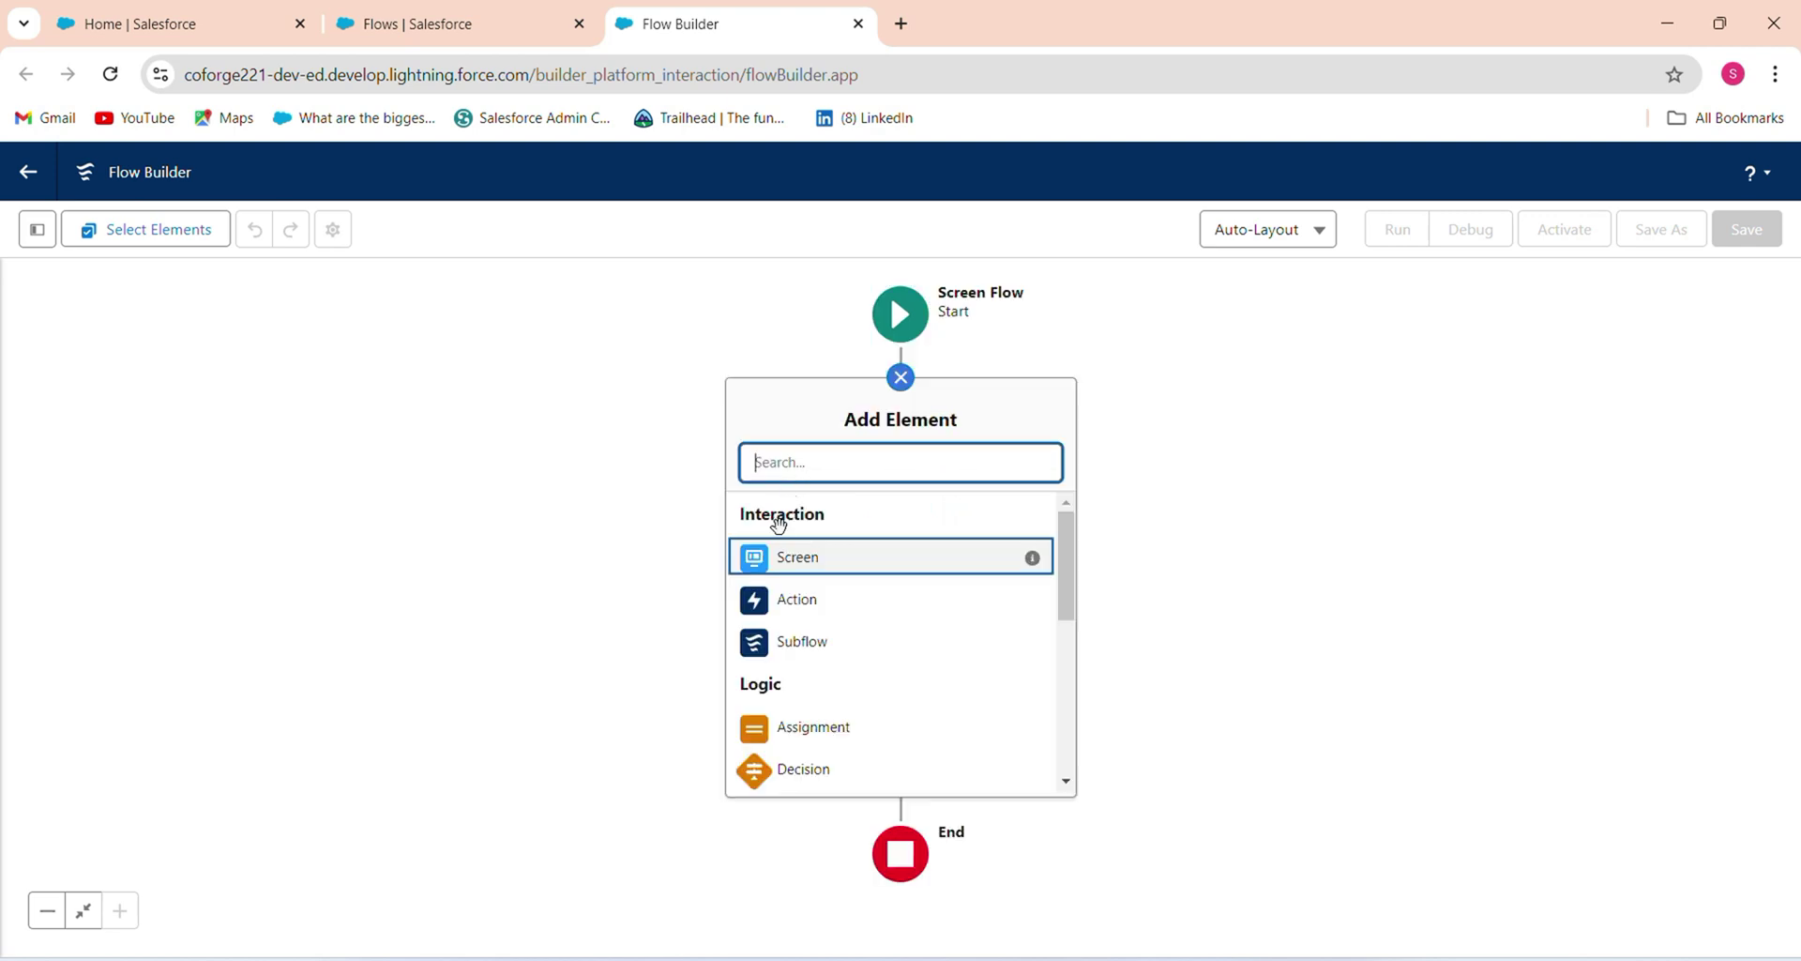
left_click(838, 560)
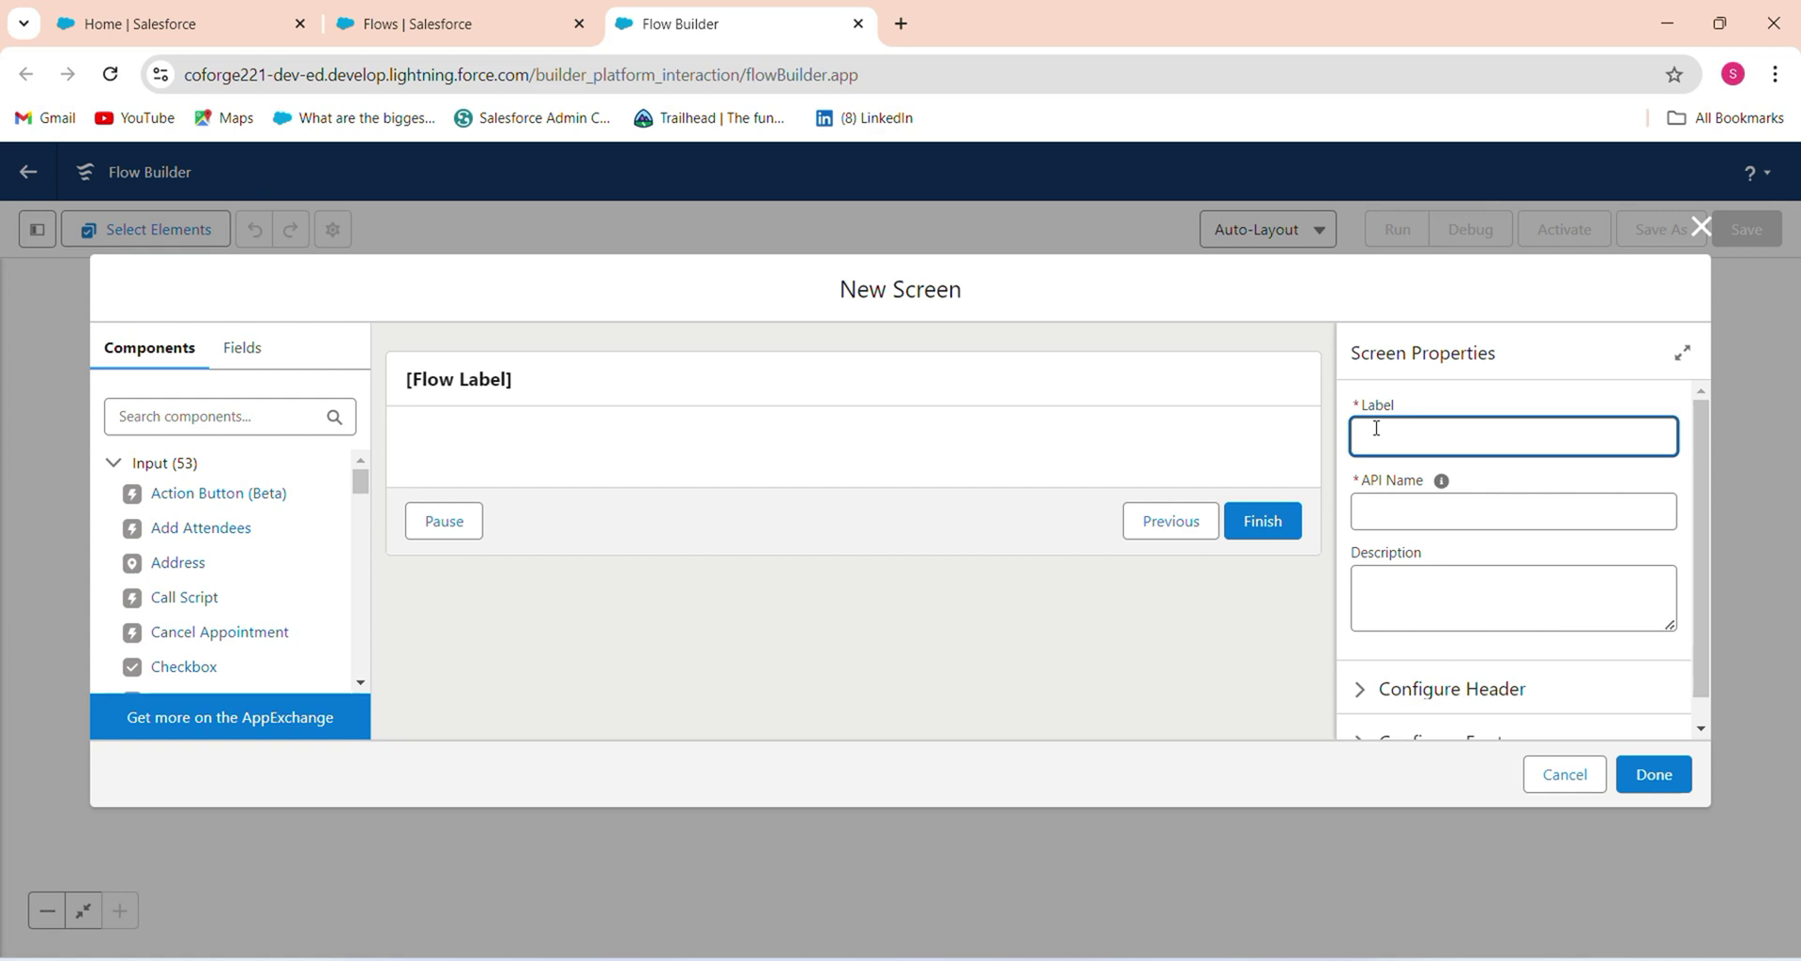
type("Screen Display User input")
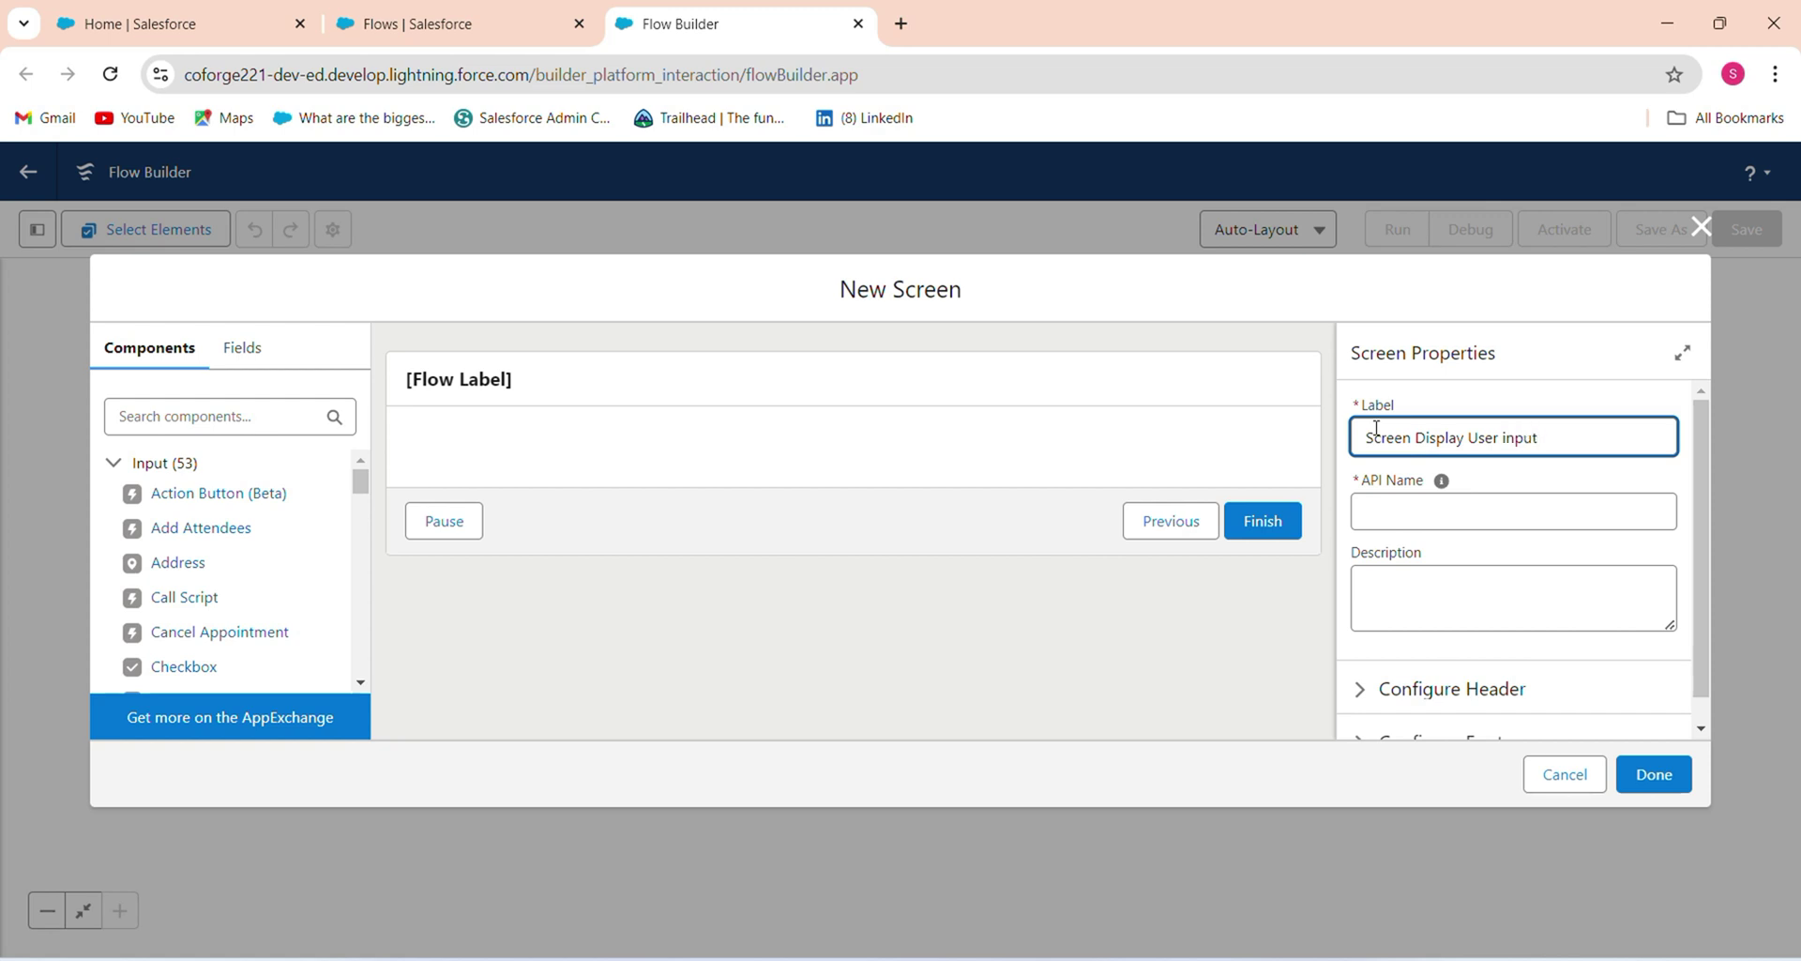
triple_click(1539, 430)
type("Add ")
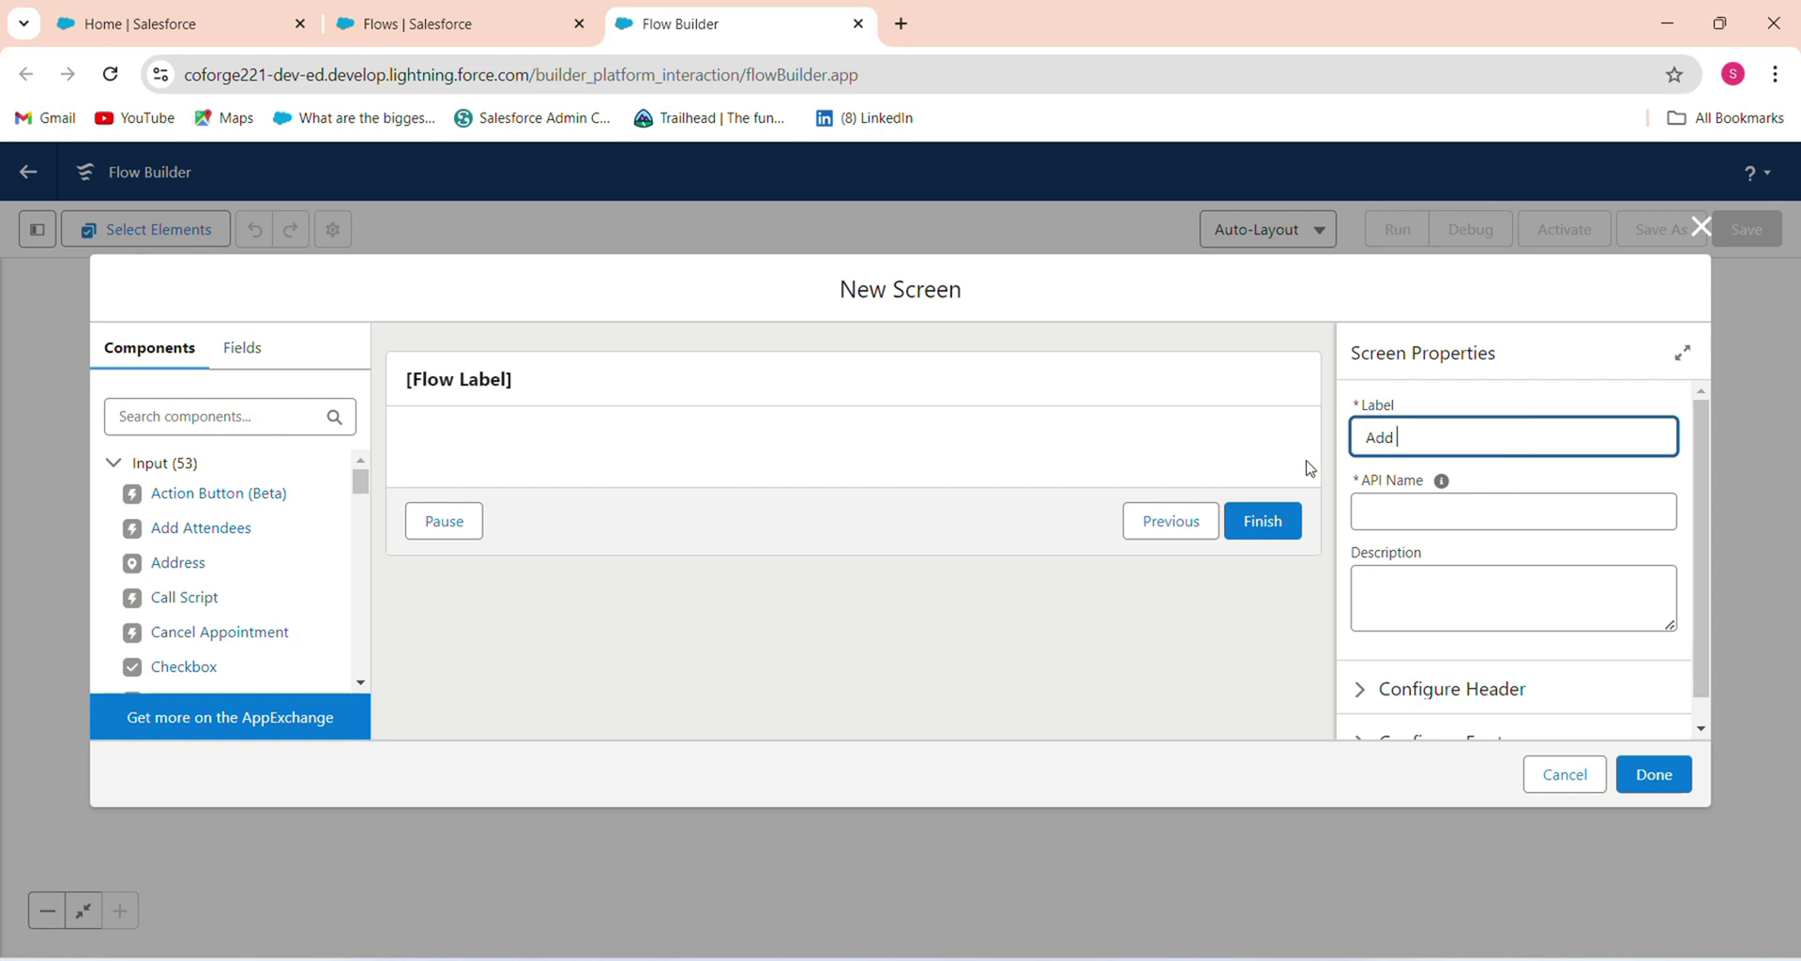
type("Input")
key("Tab")
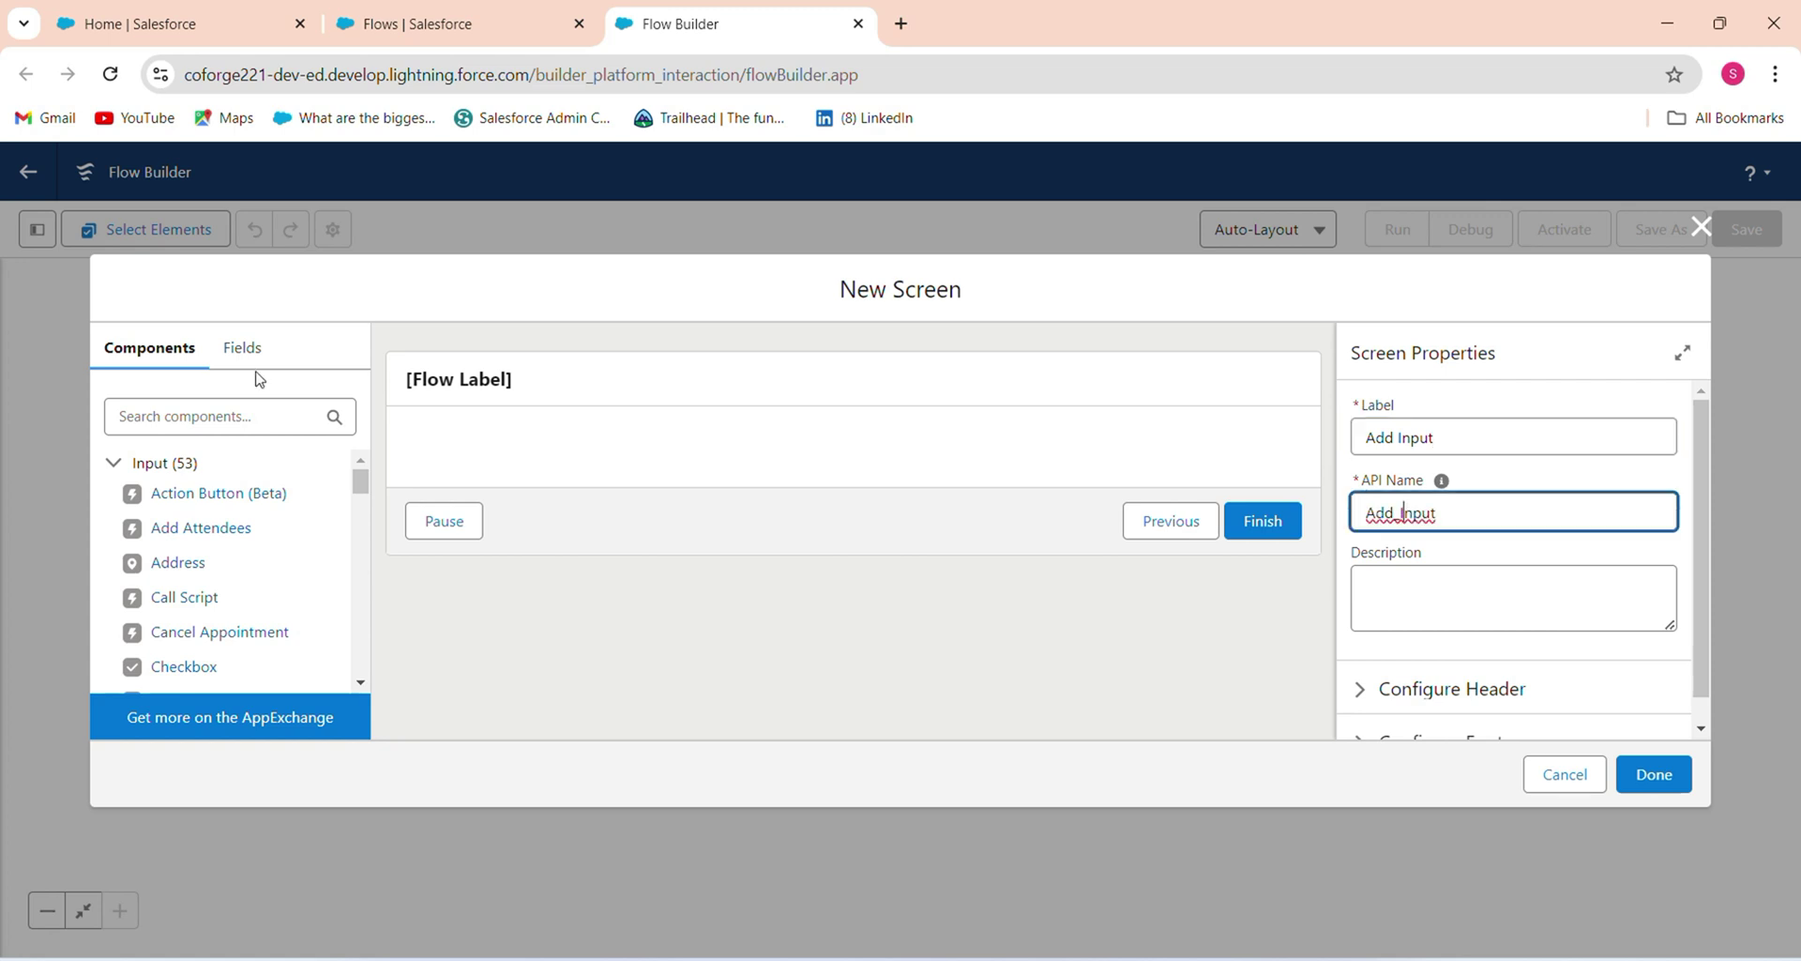
- Place a Text input component on the screen, label it "Last Name" and make it required
left_click(254, 425)
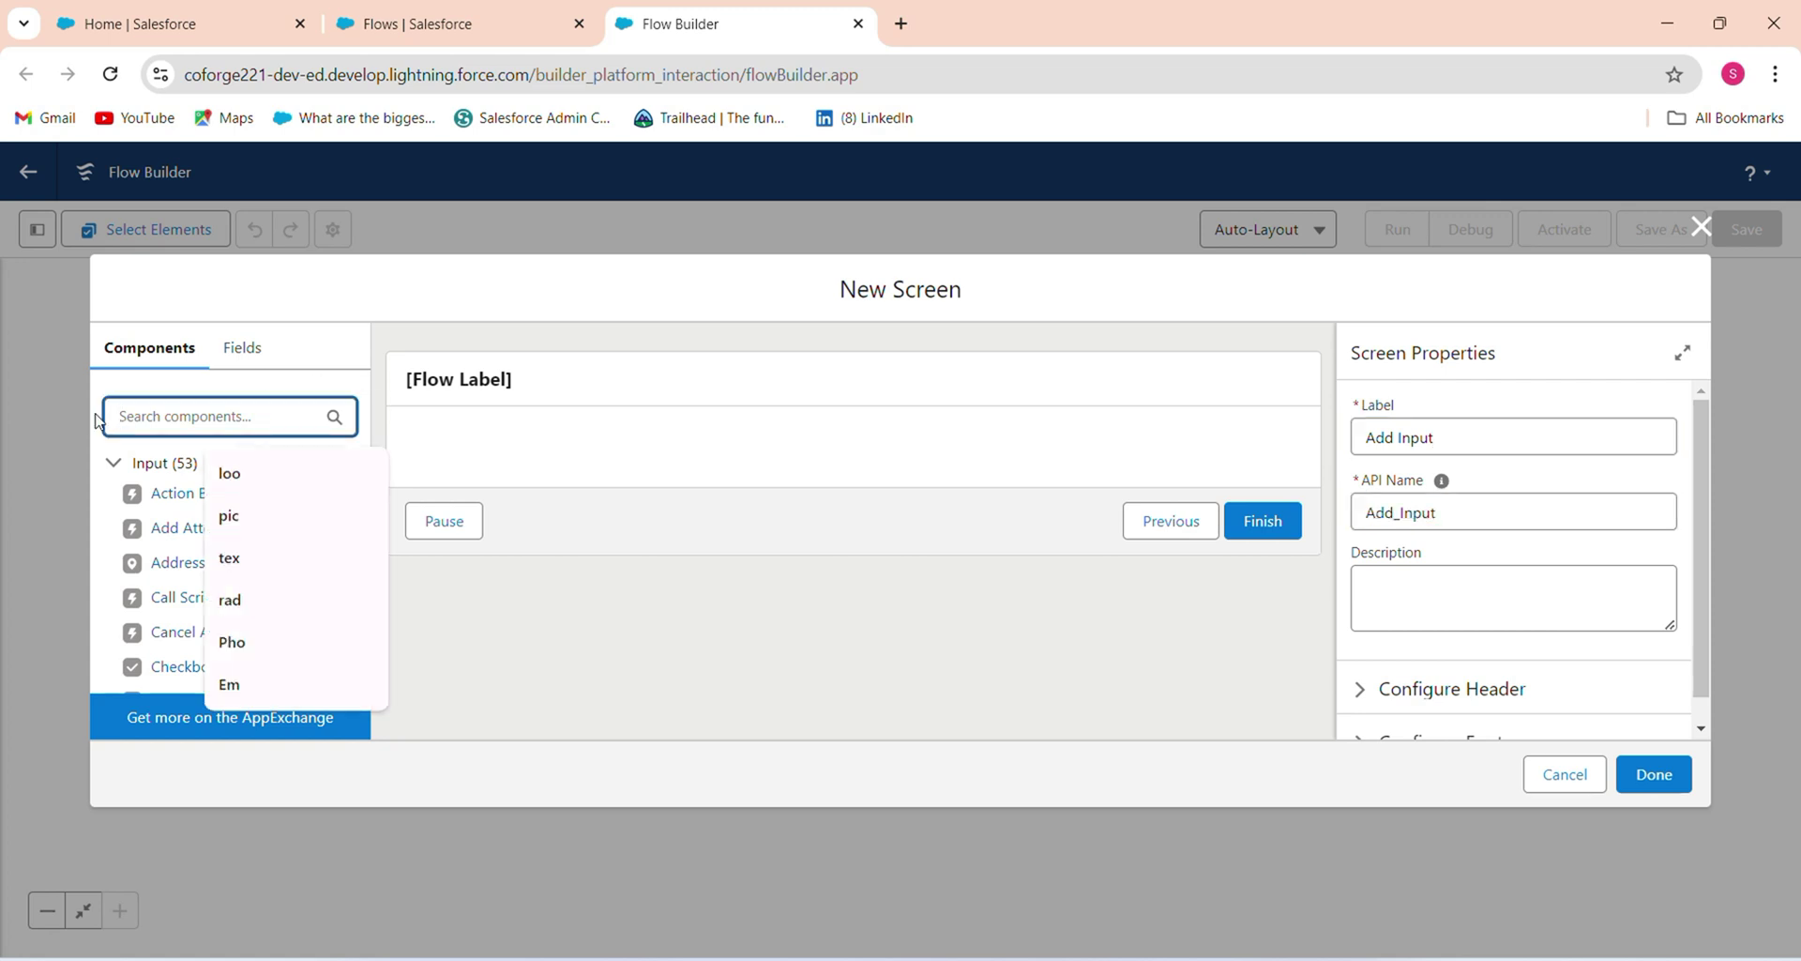
type("tex")
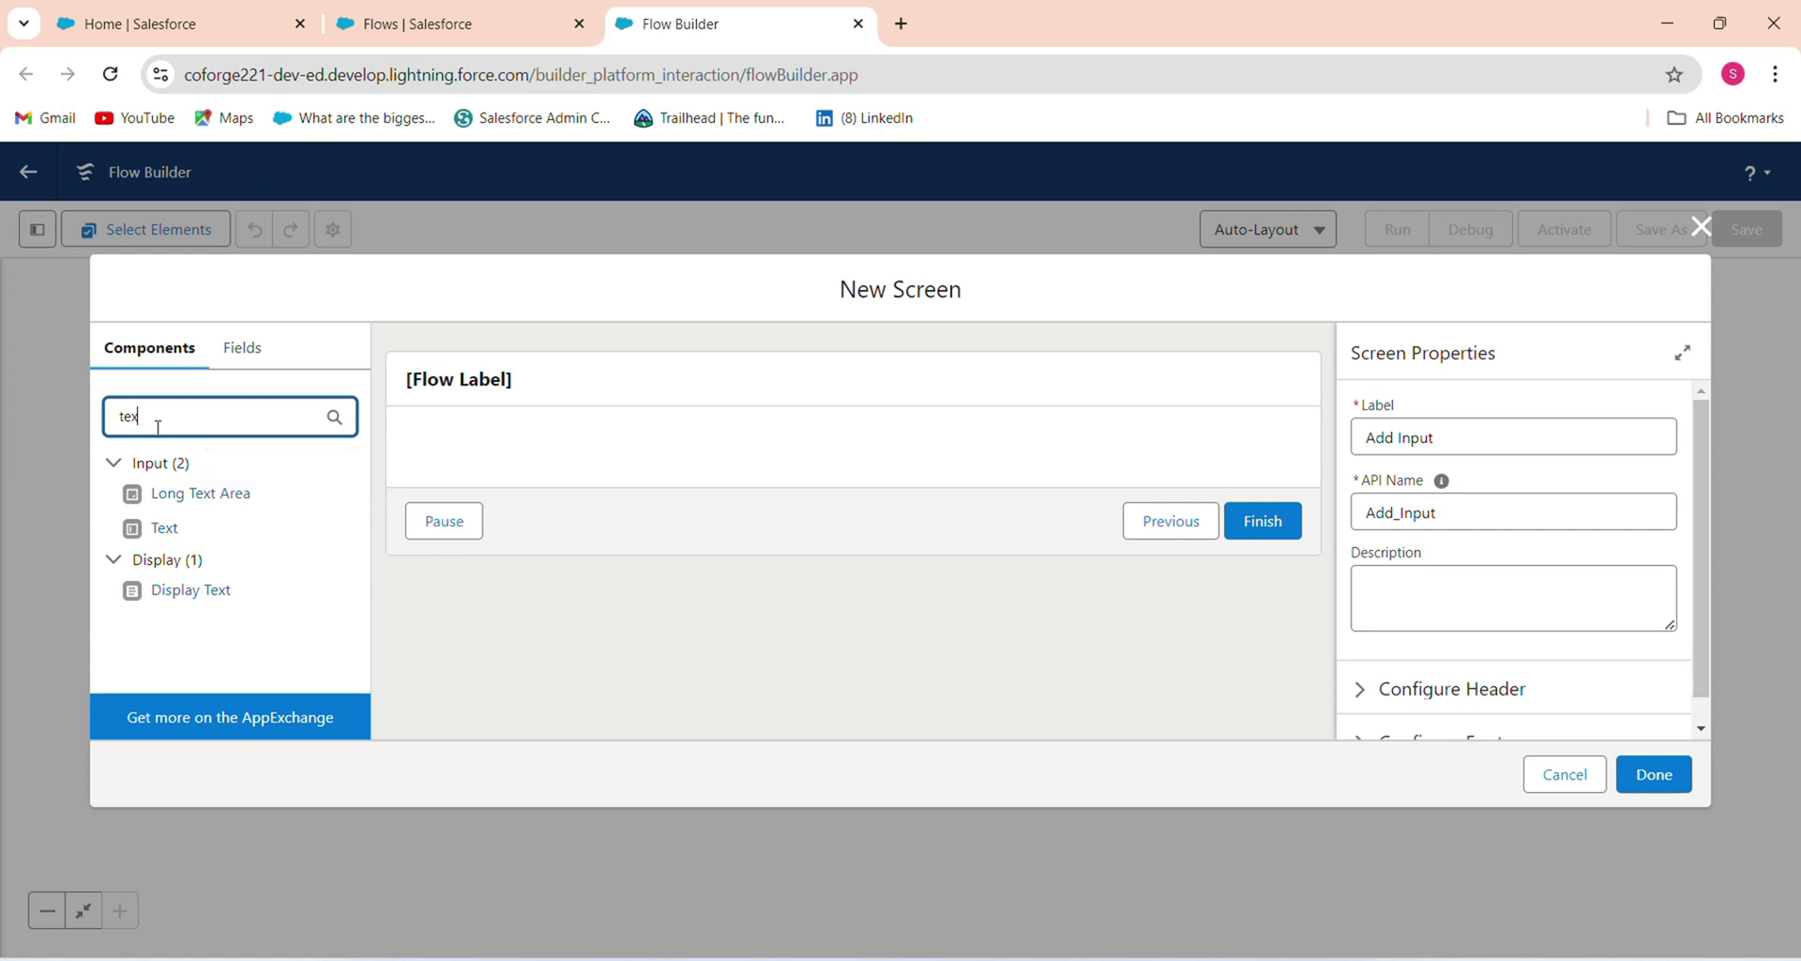
left_click_drag(162, 532, 595, 471)
left_click(1399, 450)
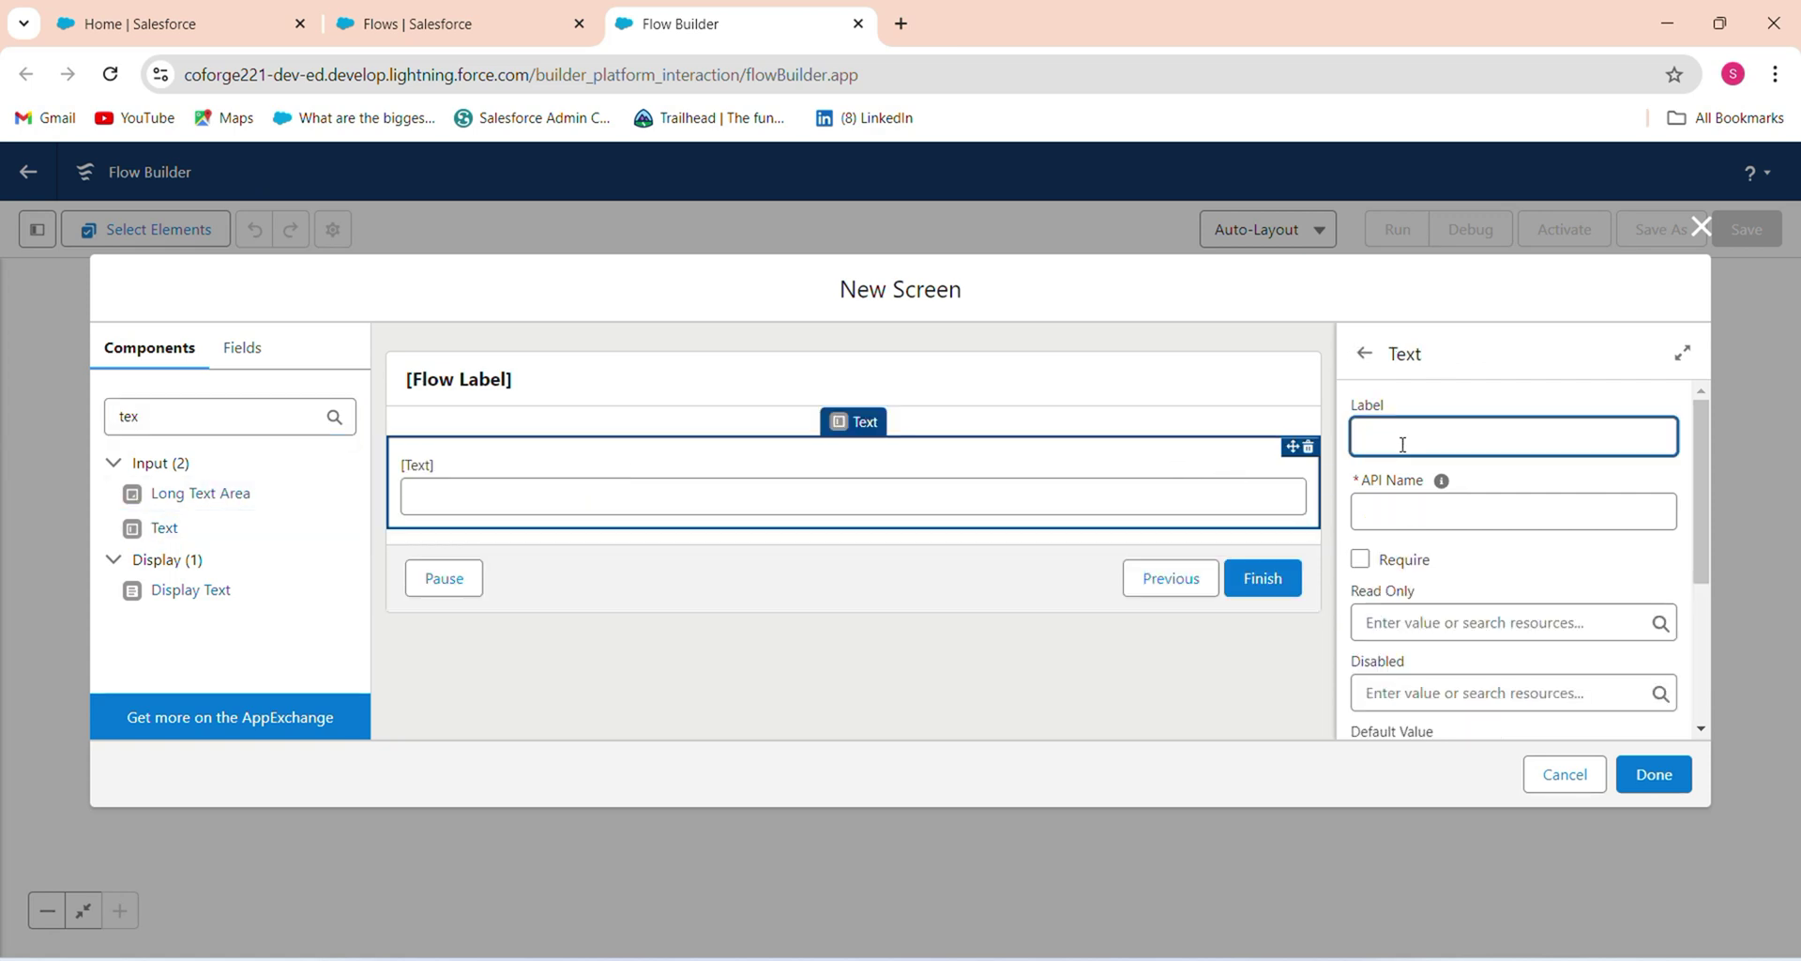
type("Last Name")
left_click(1360, 560)
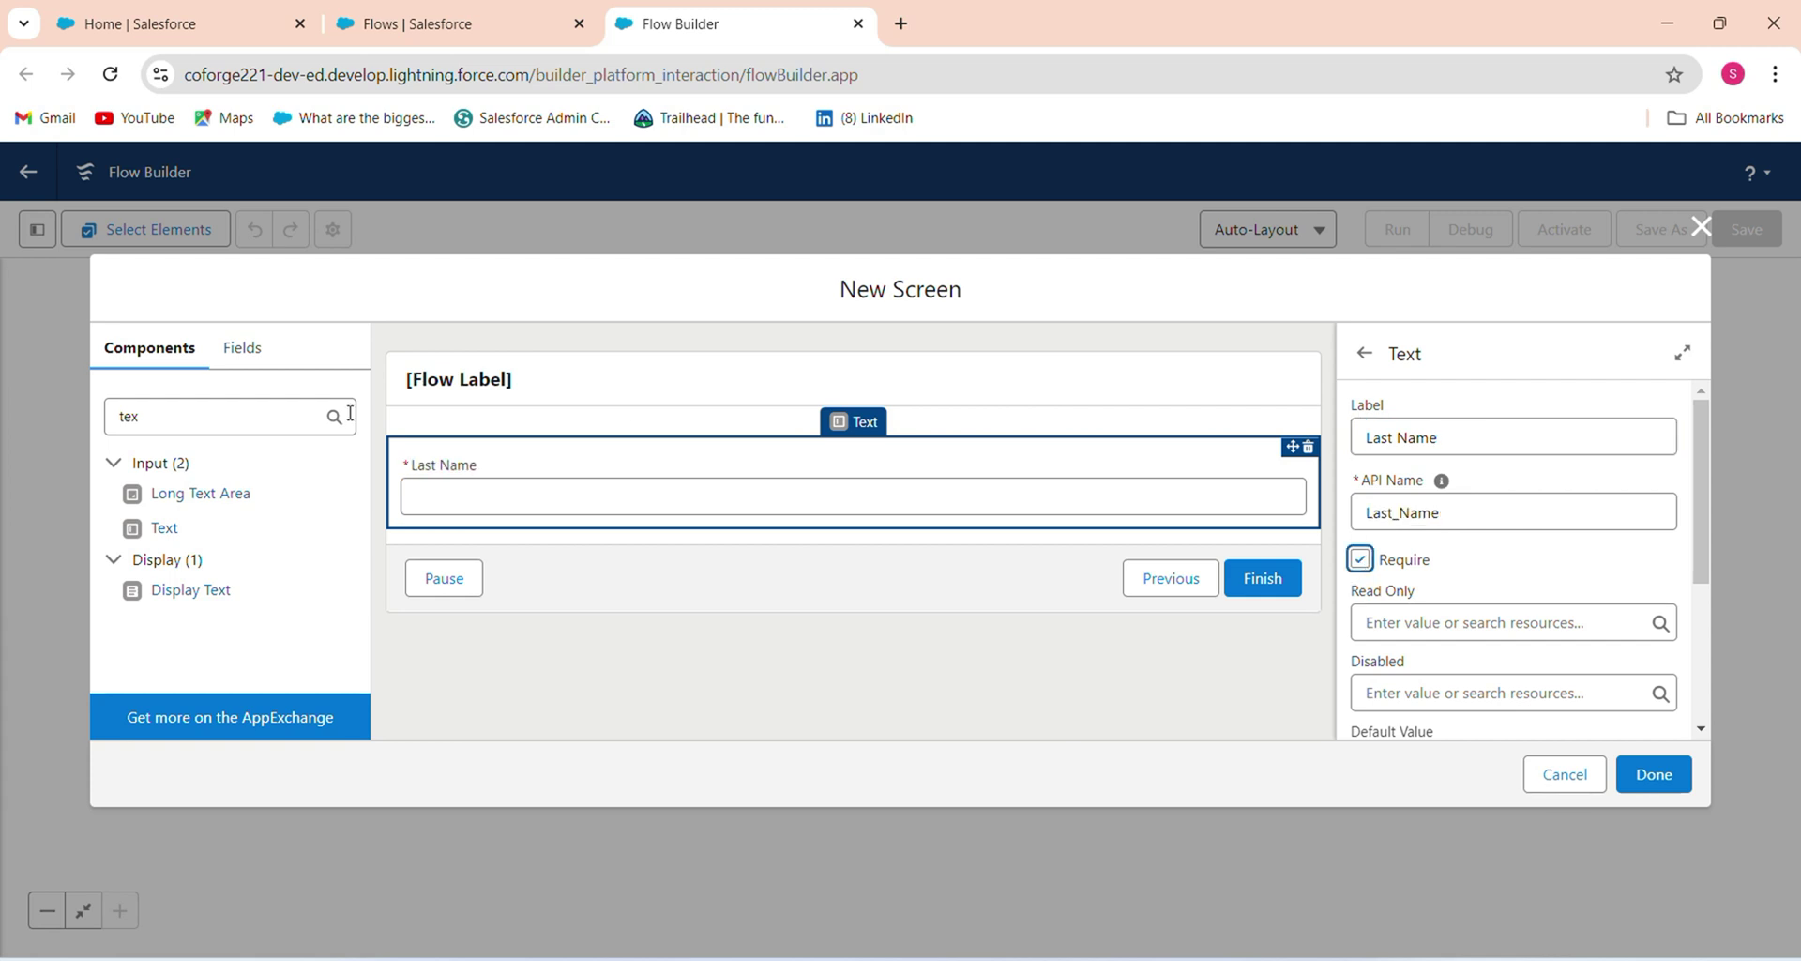
- Place a second Text input component below Last Name, label it "Company" and make it required
left_click(273, 418)
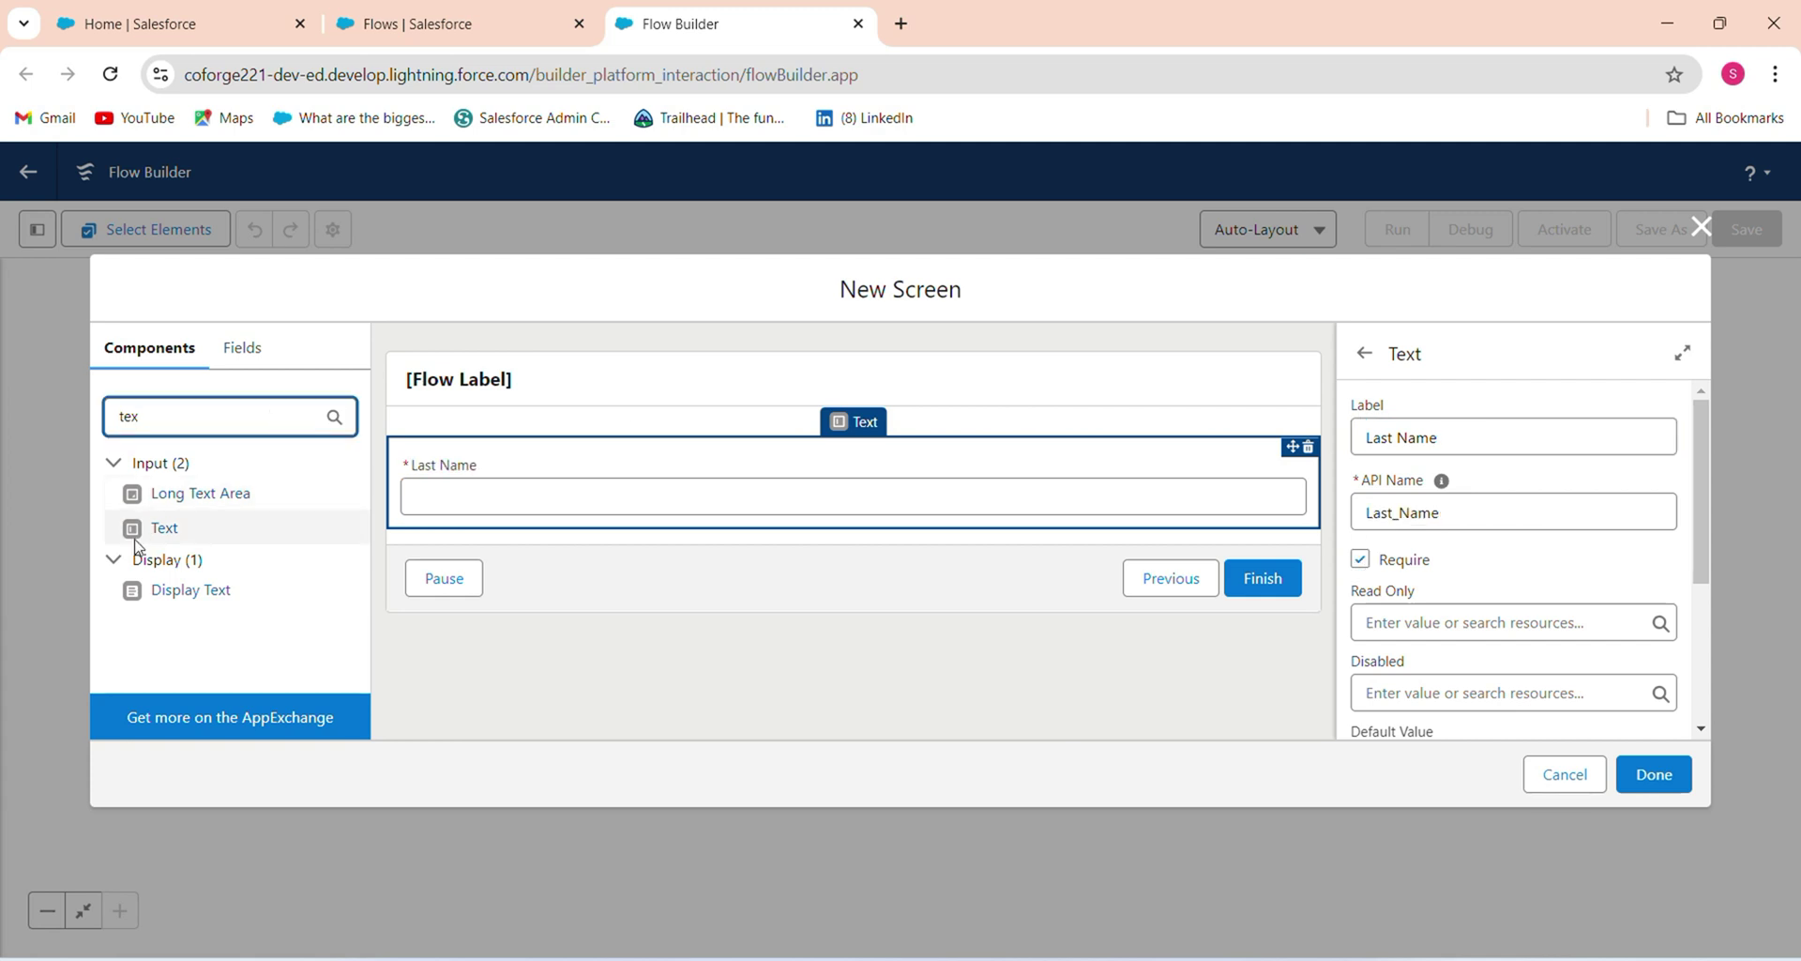
left_click_drag(184, 526, 484, 523)
left_click(1429, 438)
type("Co")
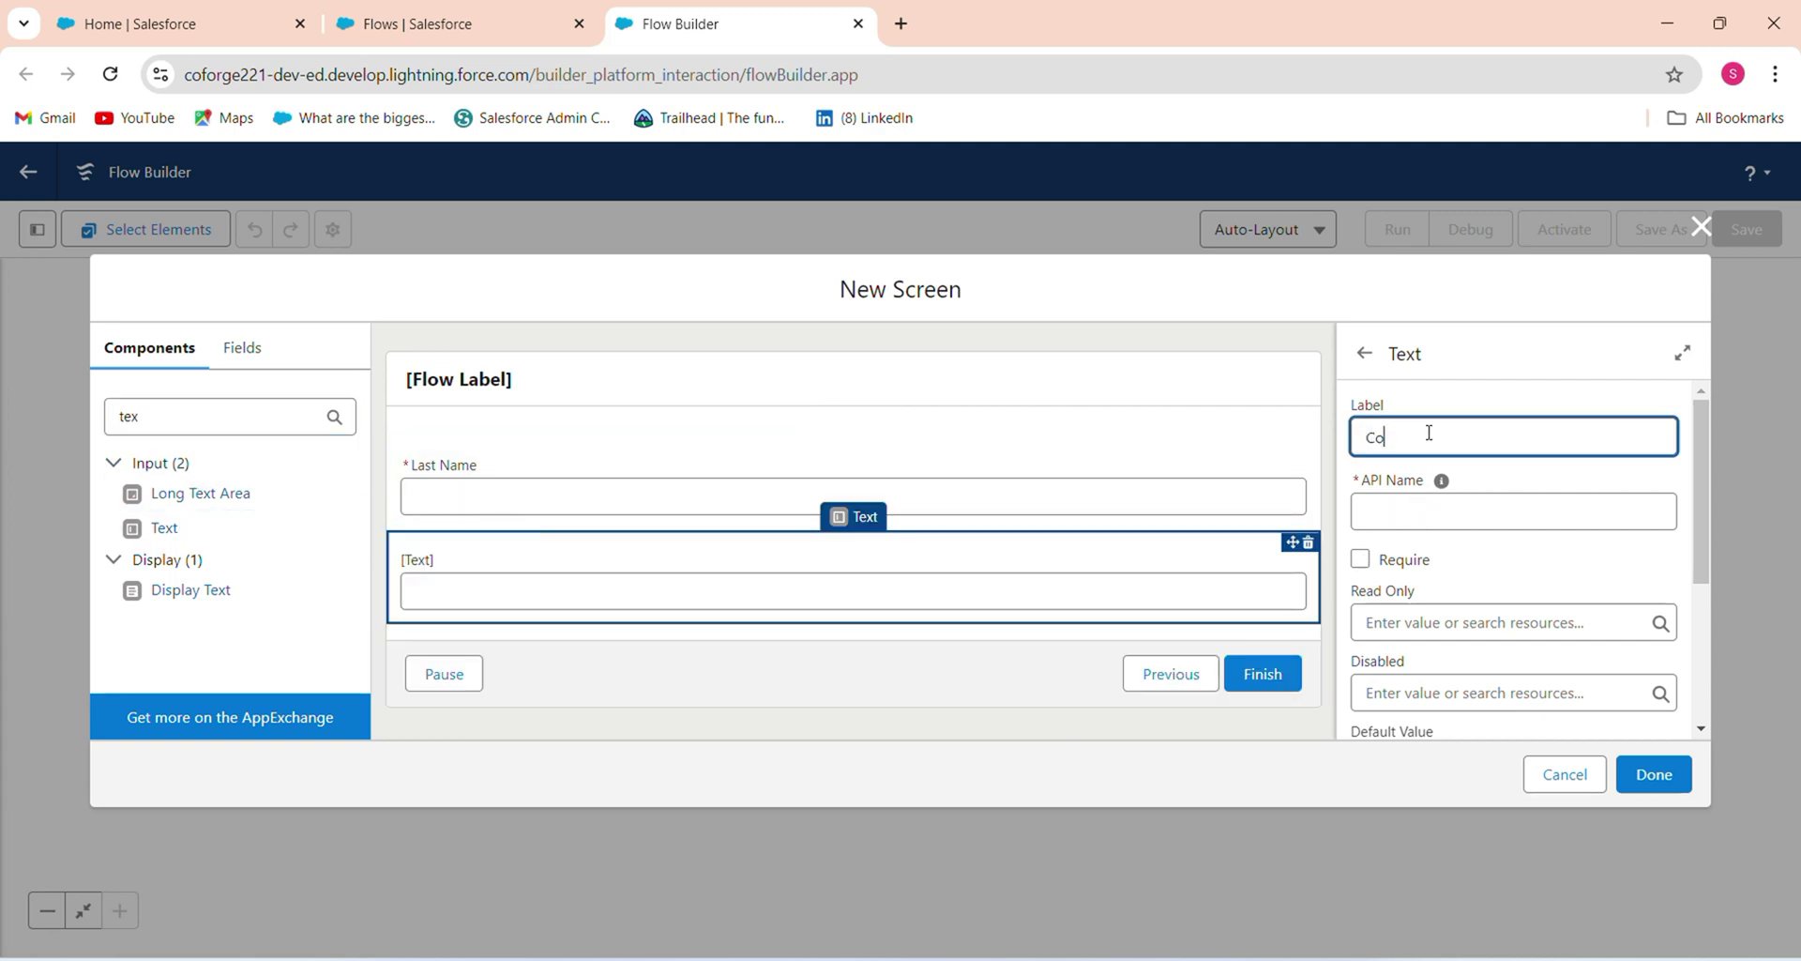
type("mpany")
left_click(1363, 572)
left_click(1361, 563)
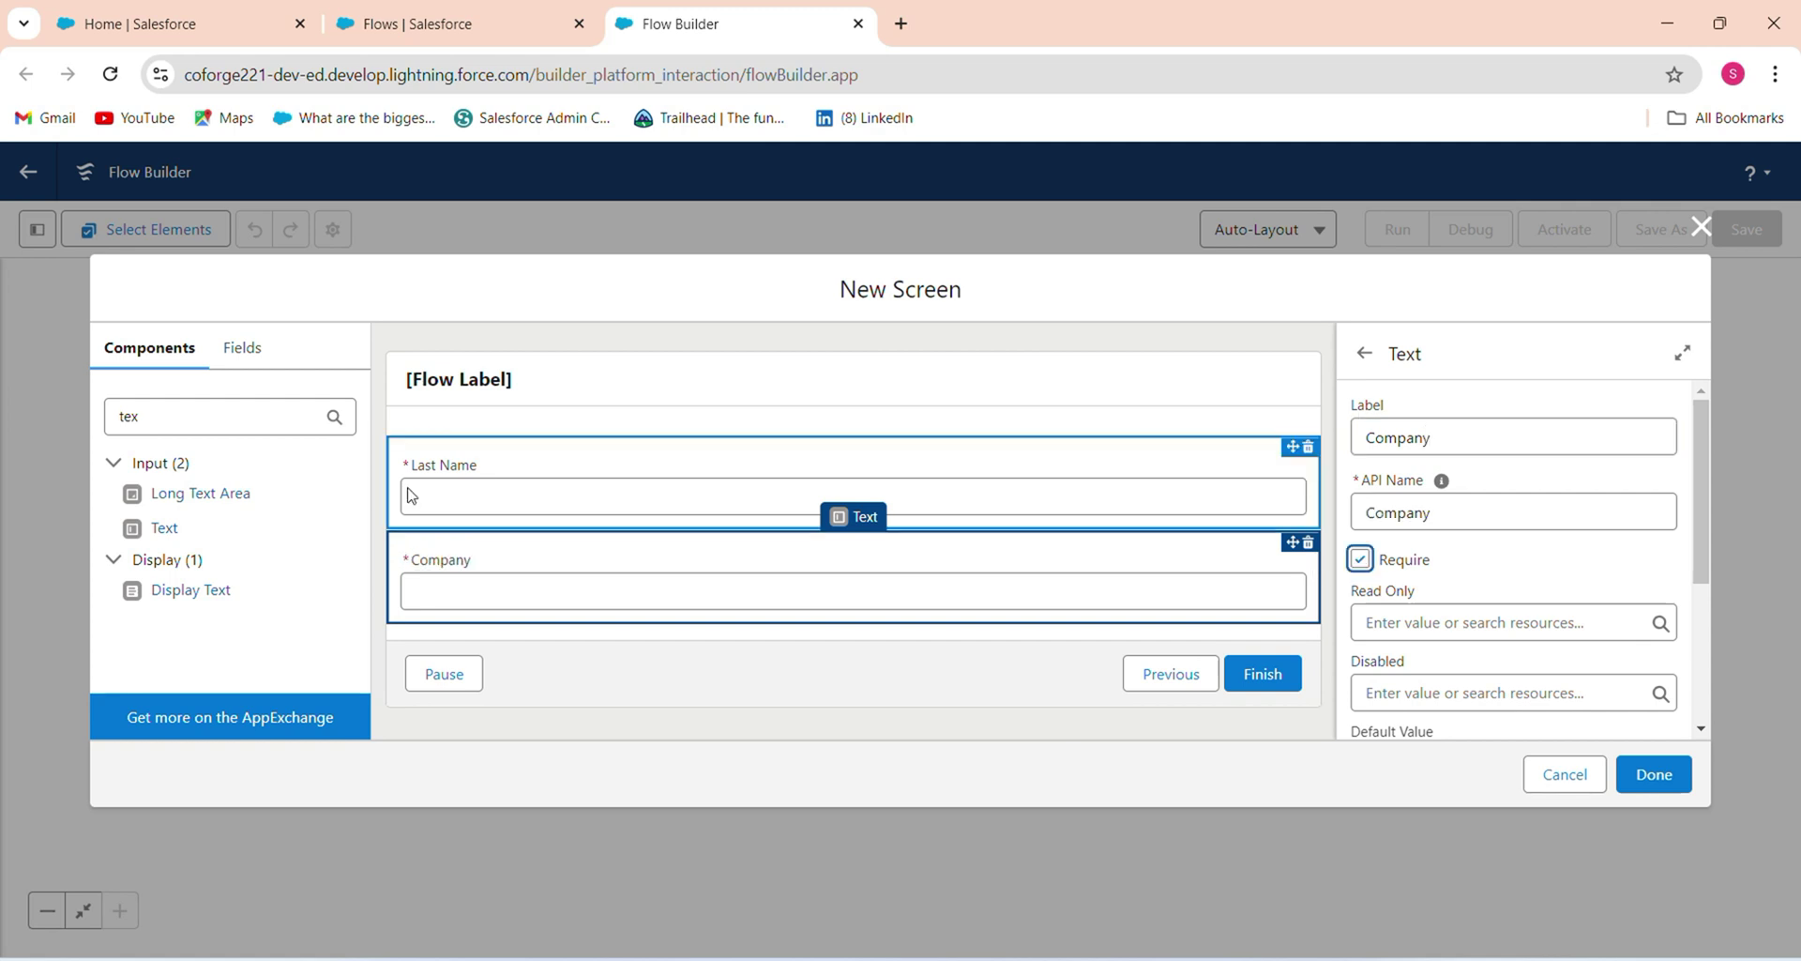
- Place a Phone component below the Company field and set its API name to "Phone"
left_click_drag(213, 417, 2, 380)
type("phone")
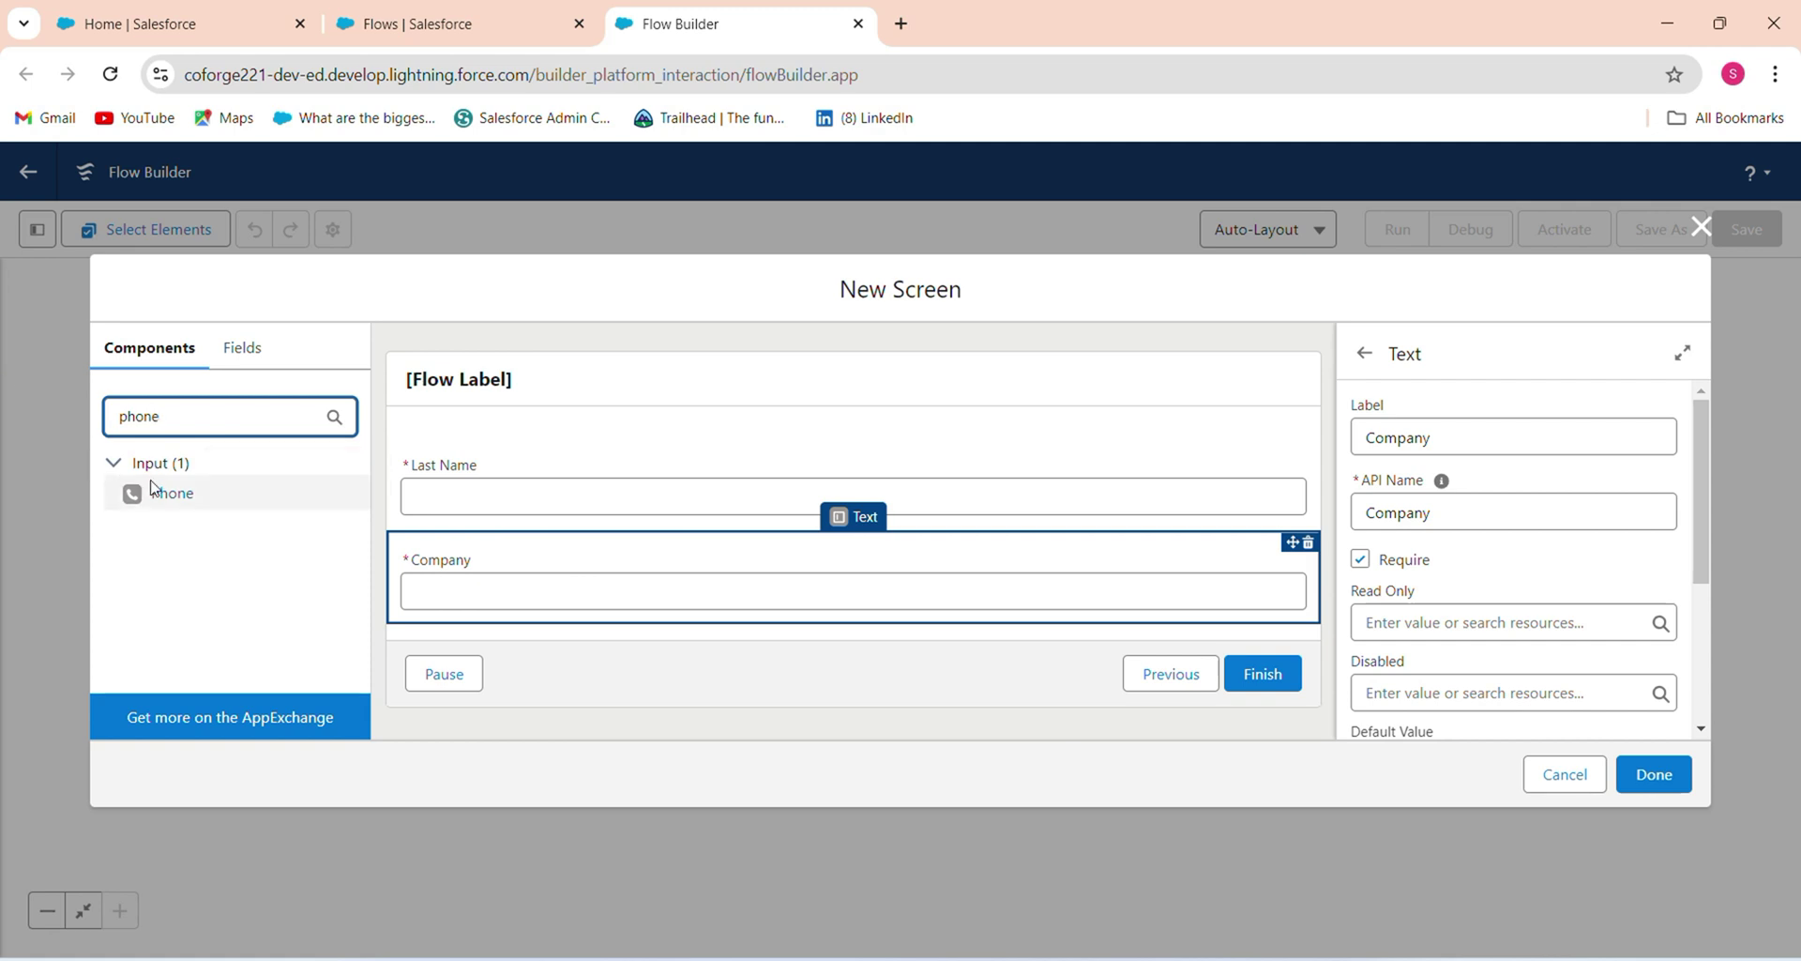
left_click_drag(172, 492, 549, 624)
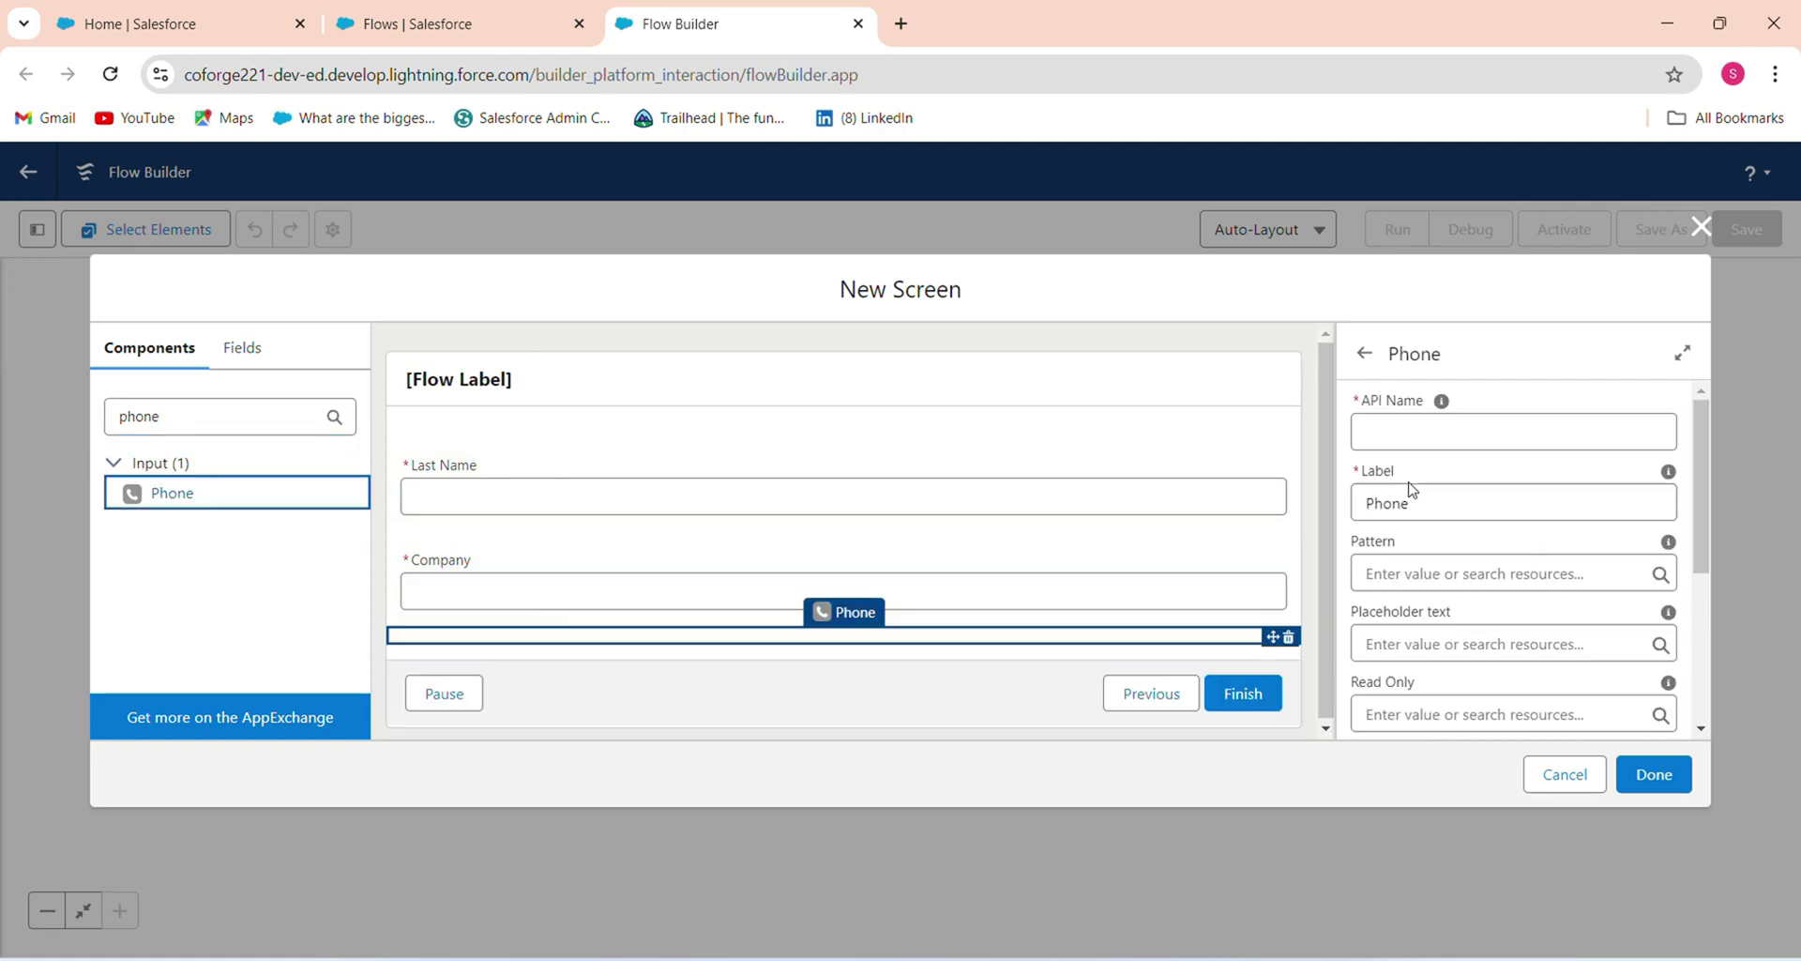
left_click(1561, 425)
type("Pj")
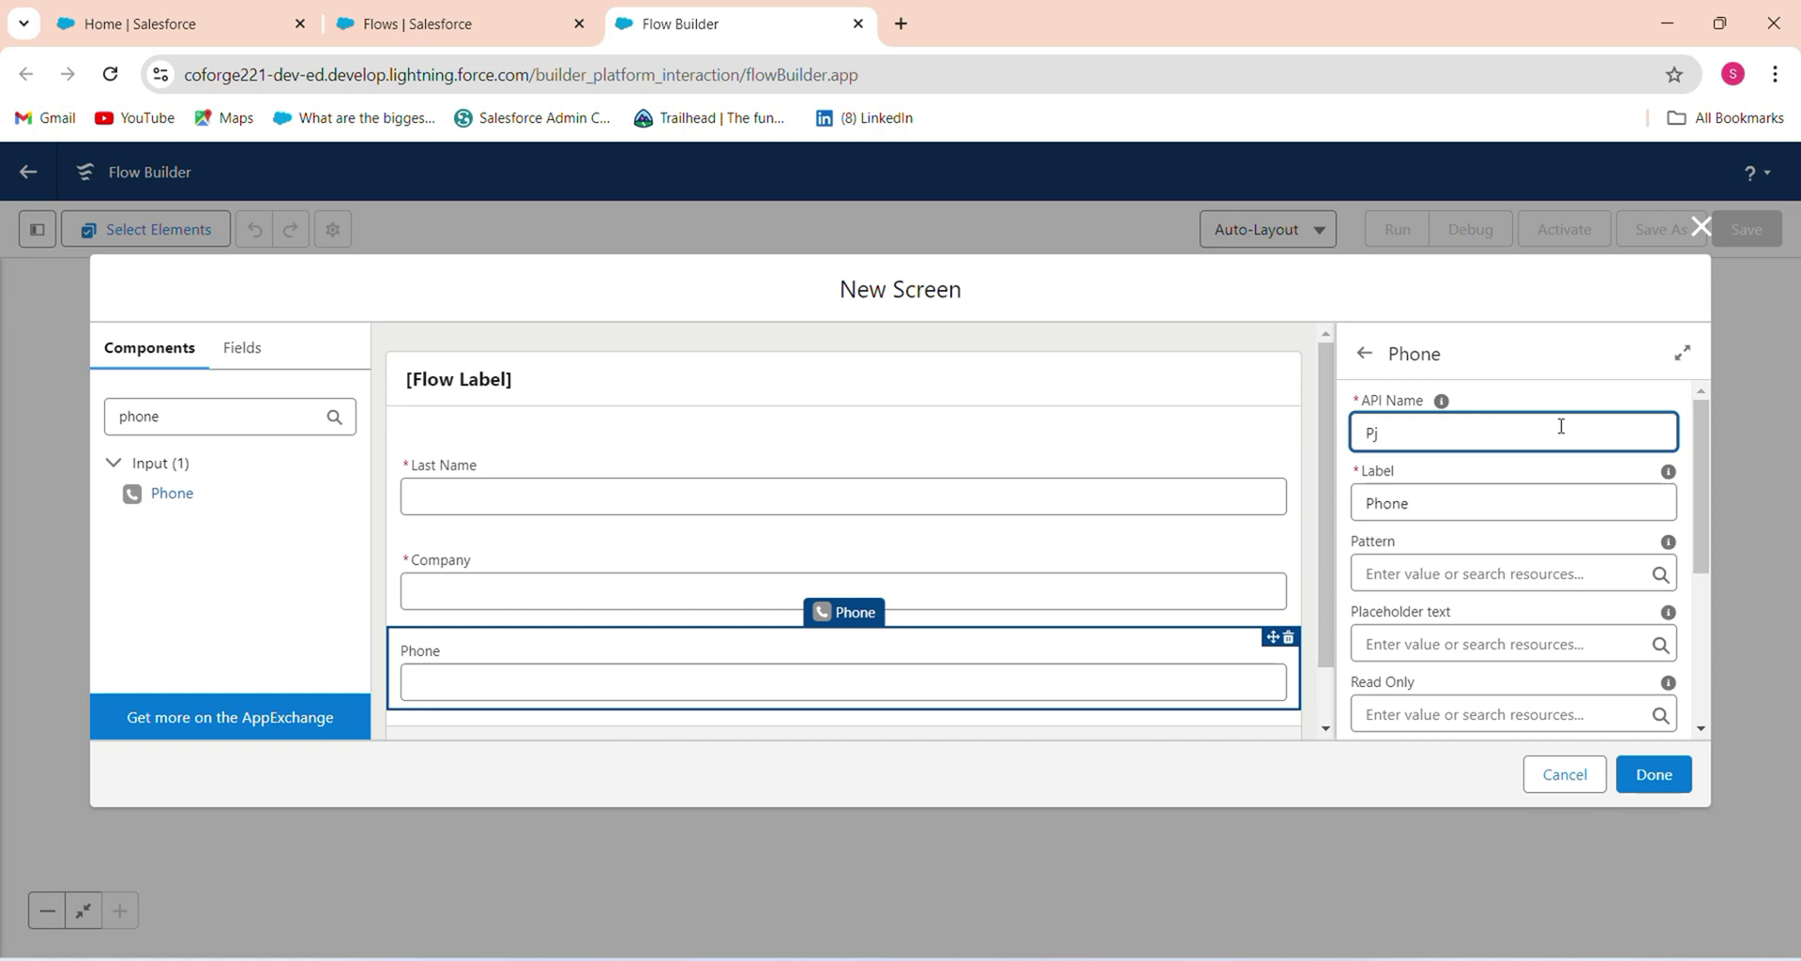
key("BackSpace")
type("gone")
key("BackSpace")
key("BackSpace")
key("BackSpace")
key("BackSpace")
key("BackSpace")
type("Phone")
- Make the Phone component required with {!$GlobalConstant.True} and finish the screen
scroll(1700, 664, "down", 3)
left_click(1412, 479)
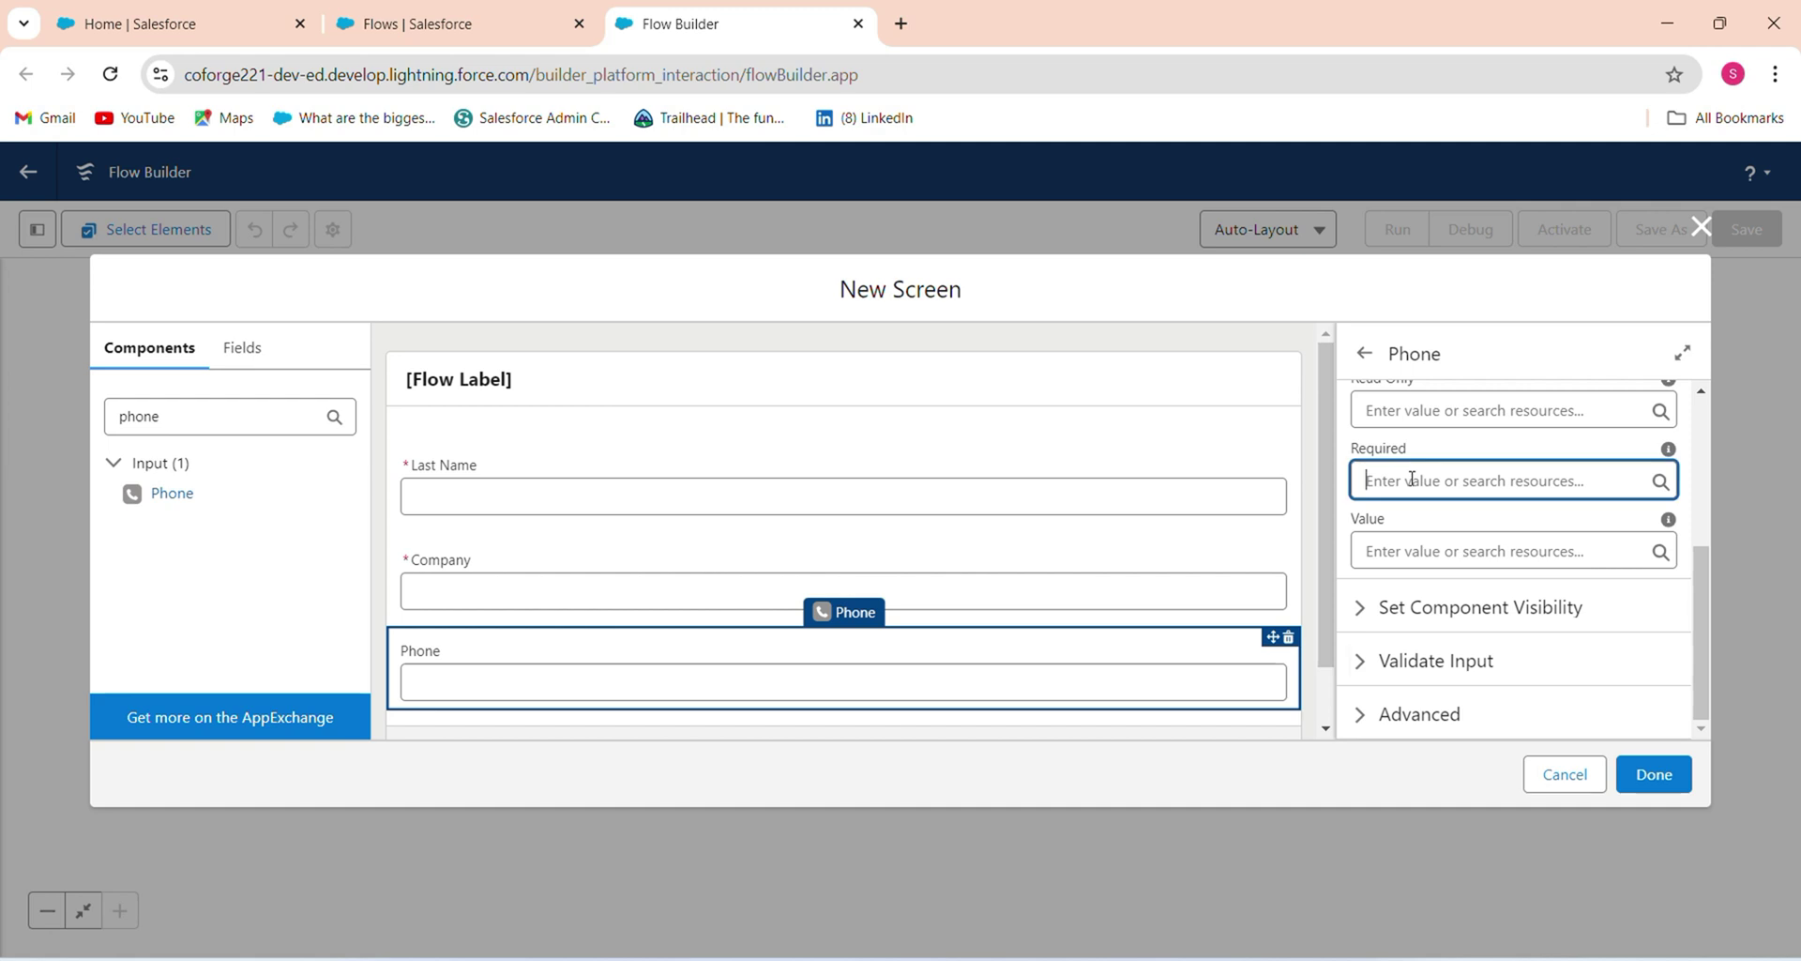
left_click(1518, 671)
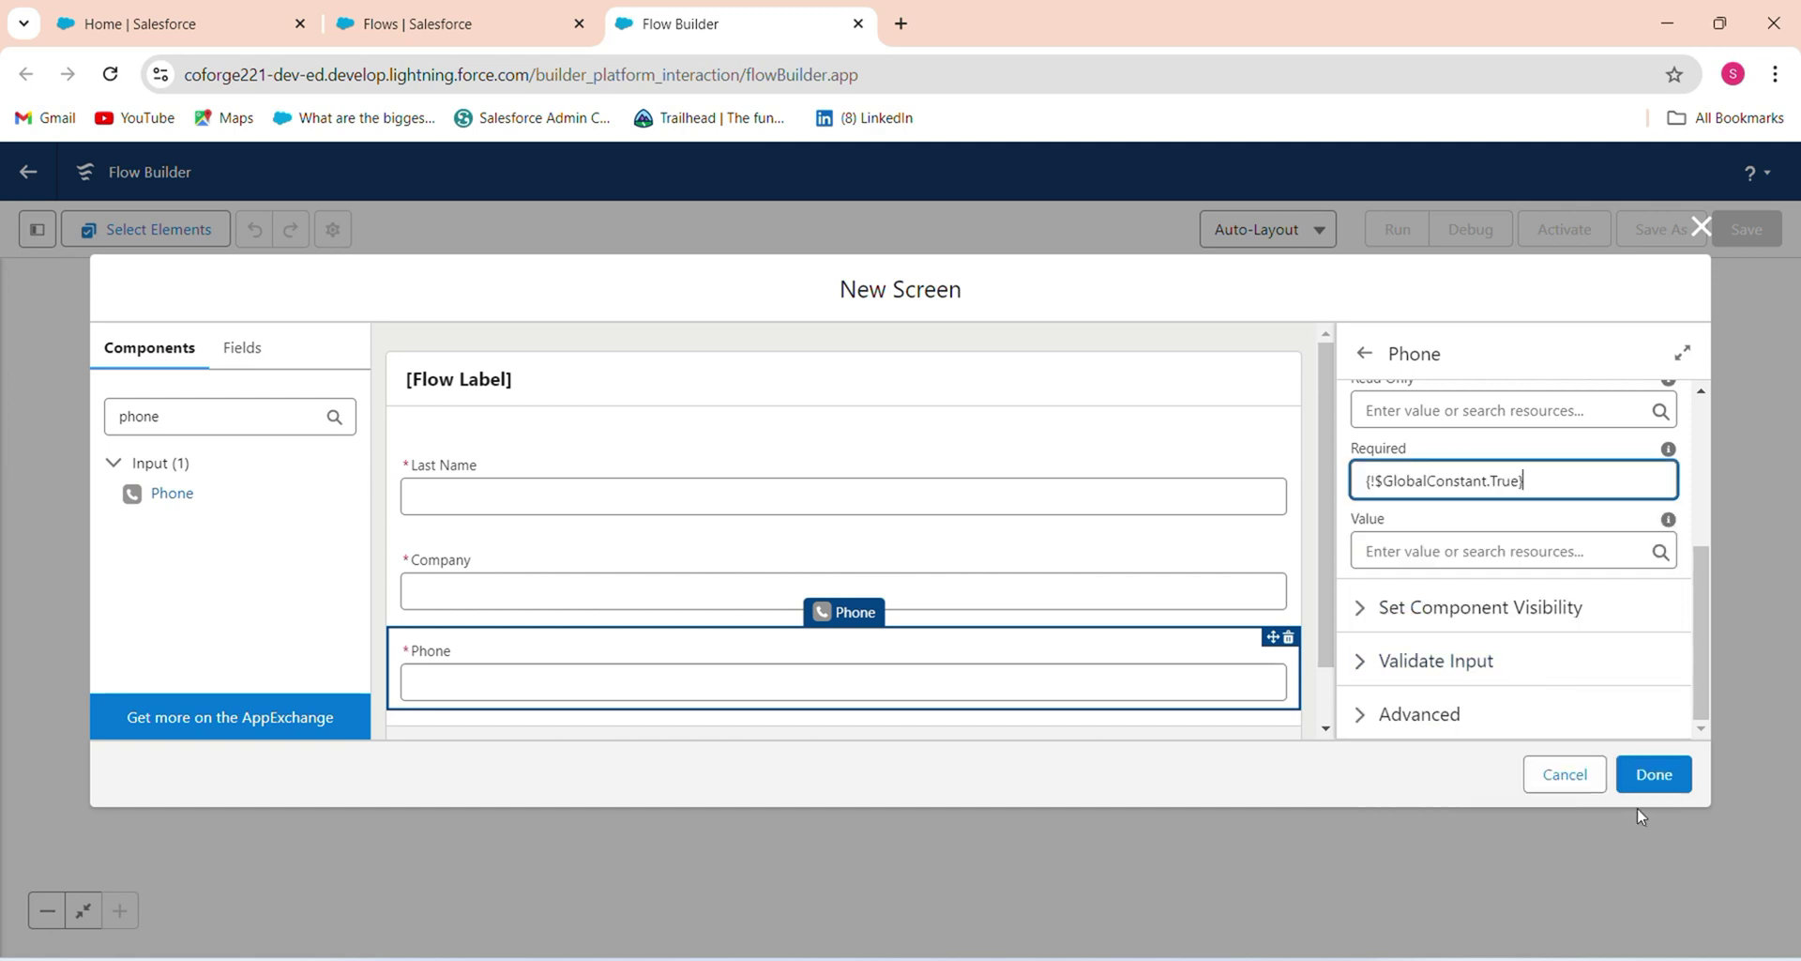
left_click(1656, 775)
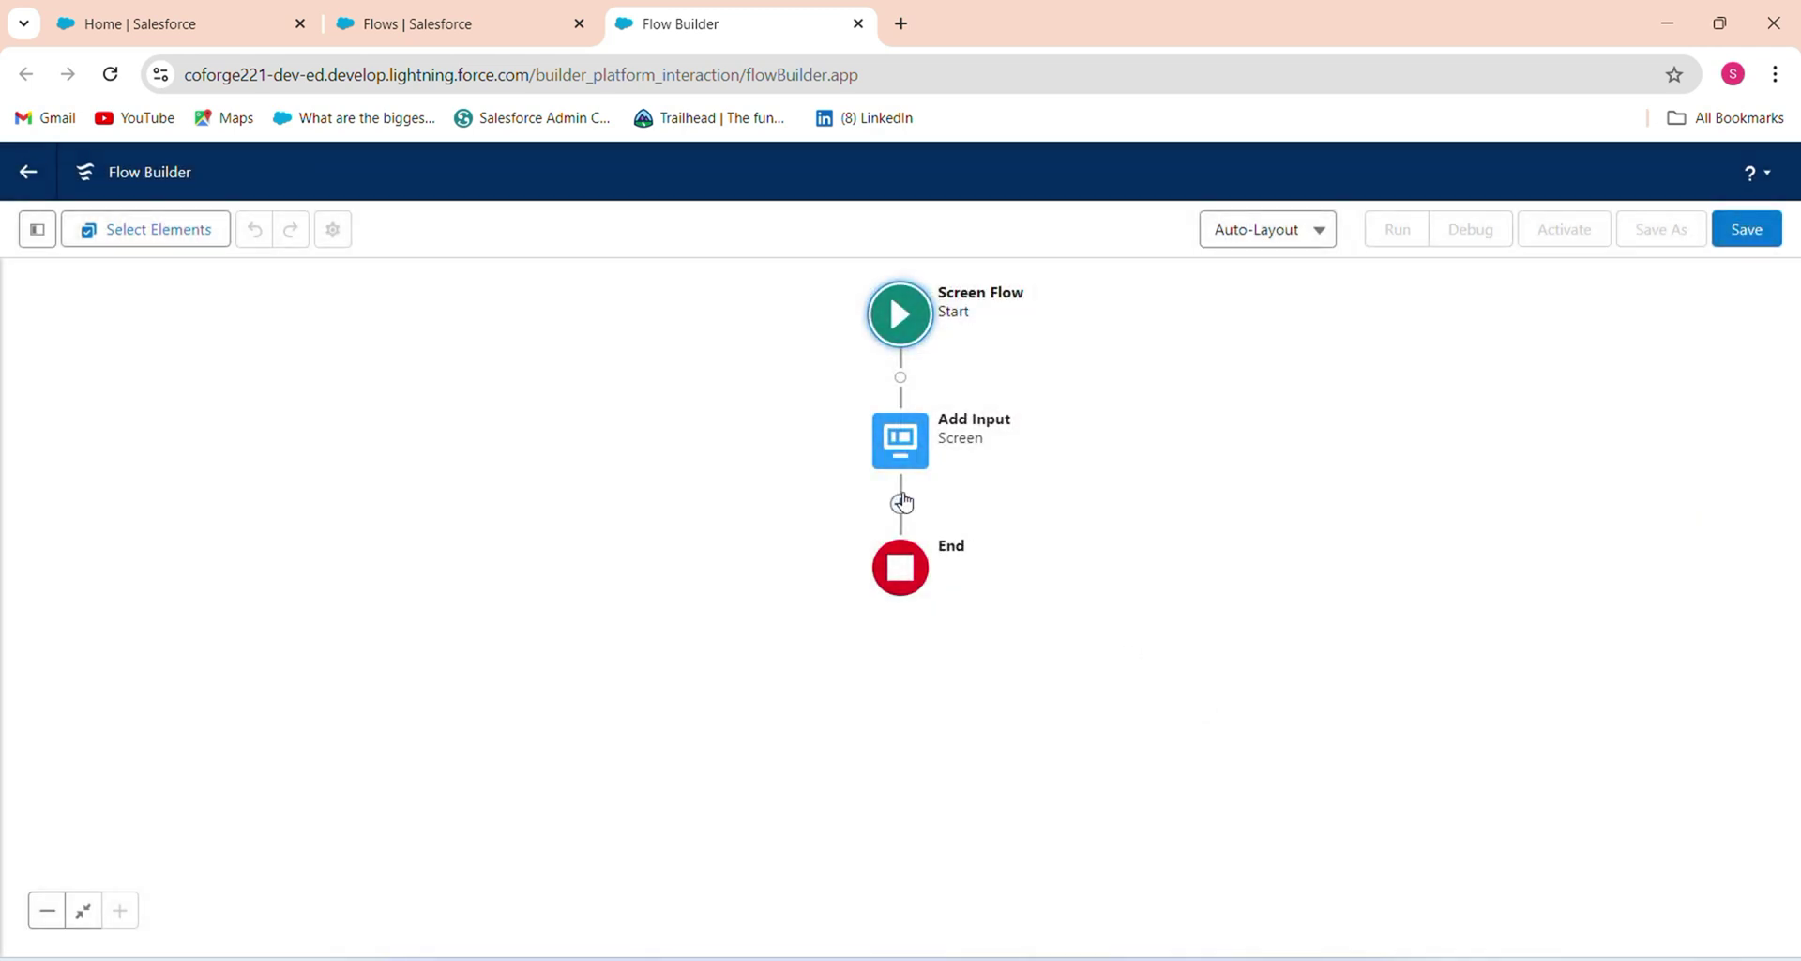
- Reopen the Add Input screen element for editing
left_click(890, 452)
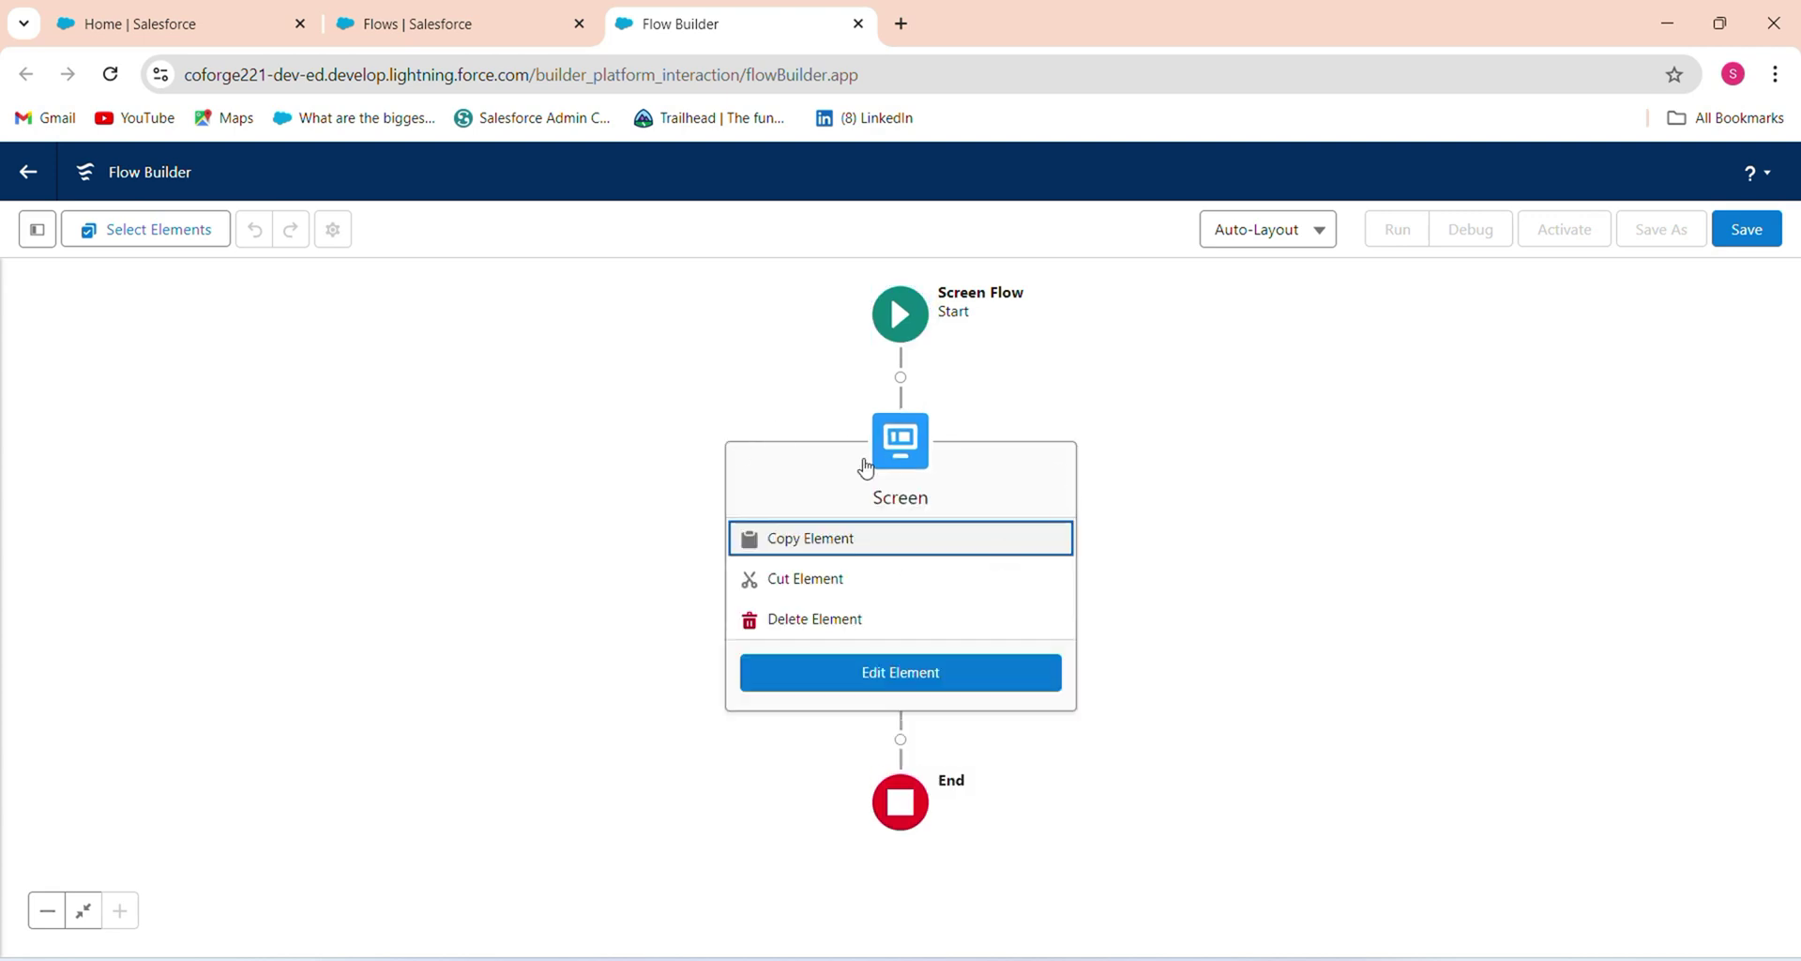
left_click(1310, 459)
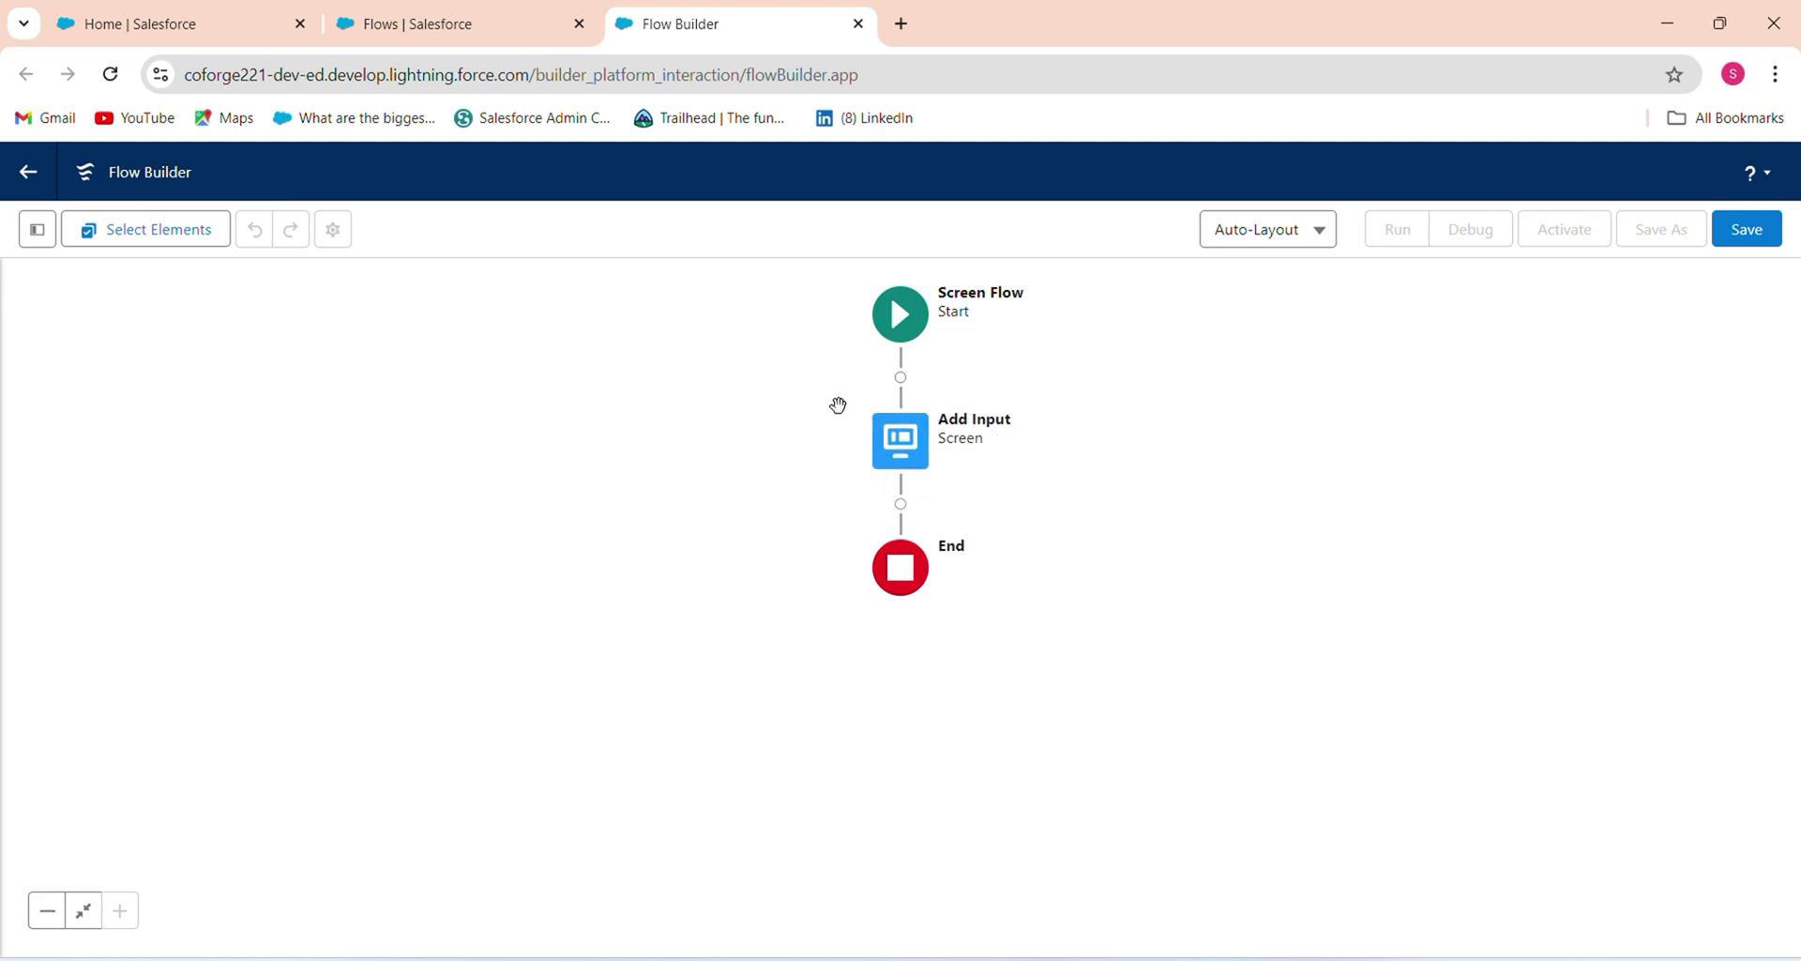
left_click(914, 464)
left_click(862, 670)
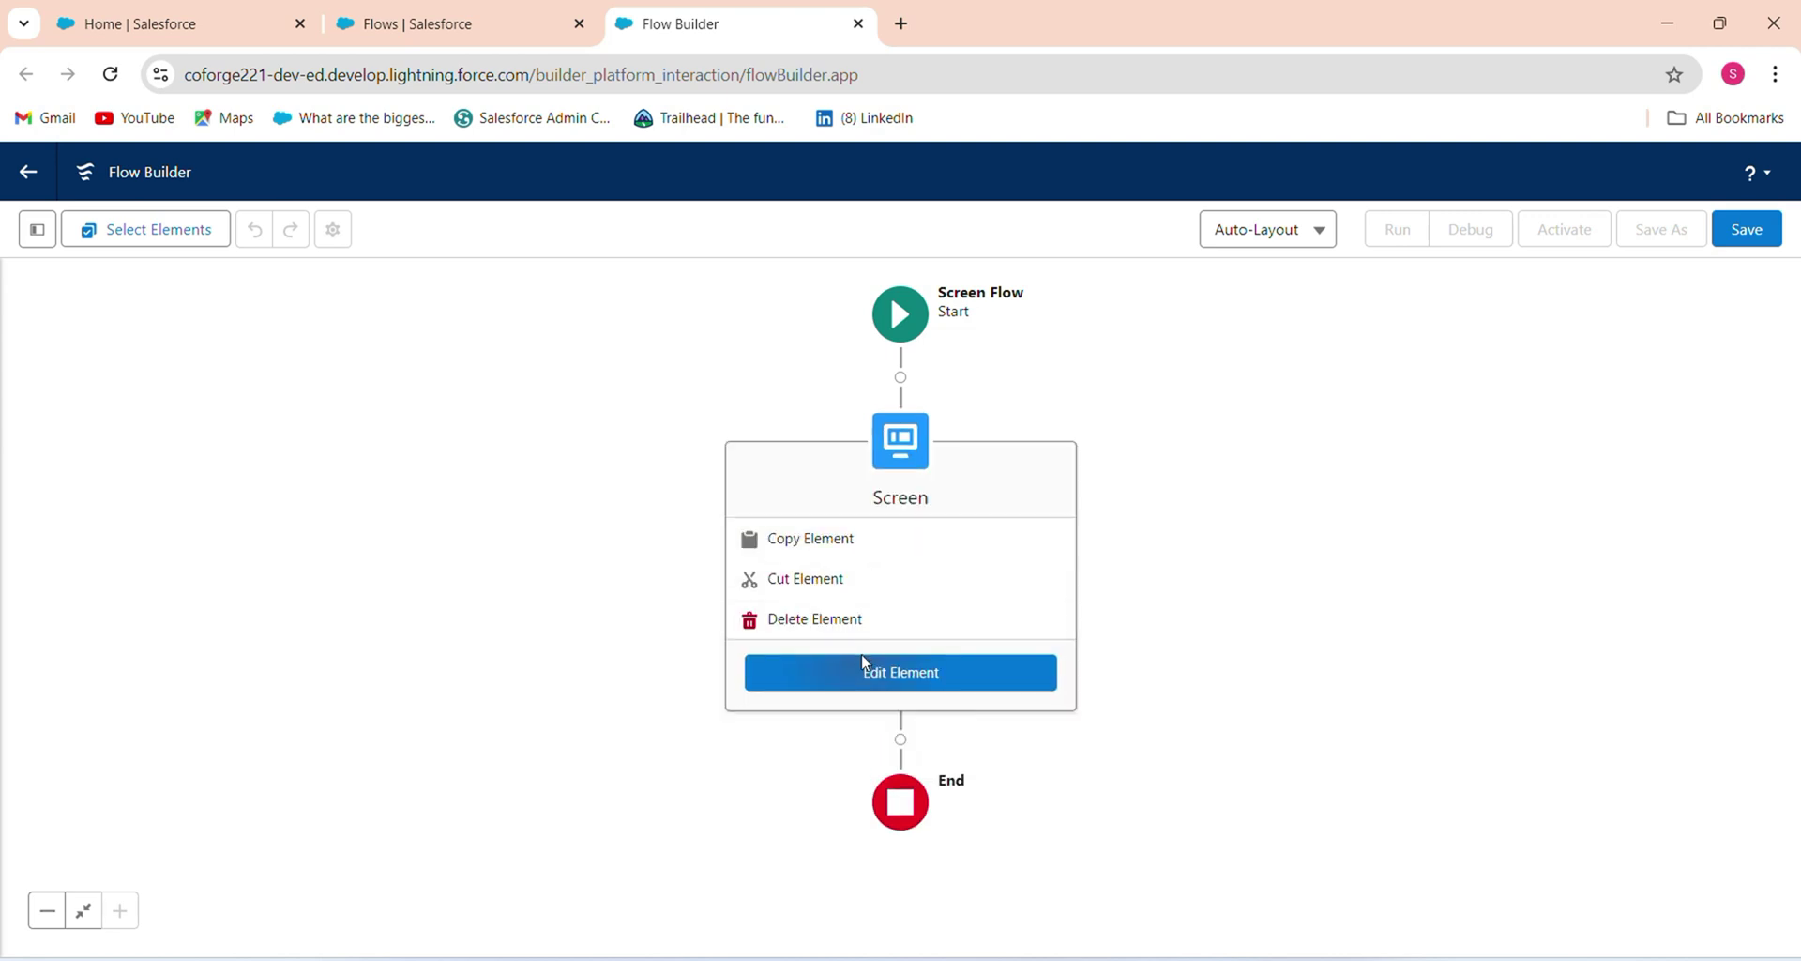
scroll(1243, 683, "down", 2)
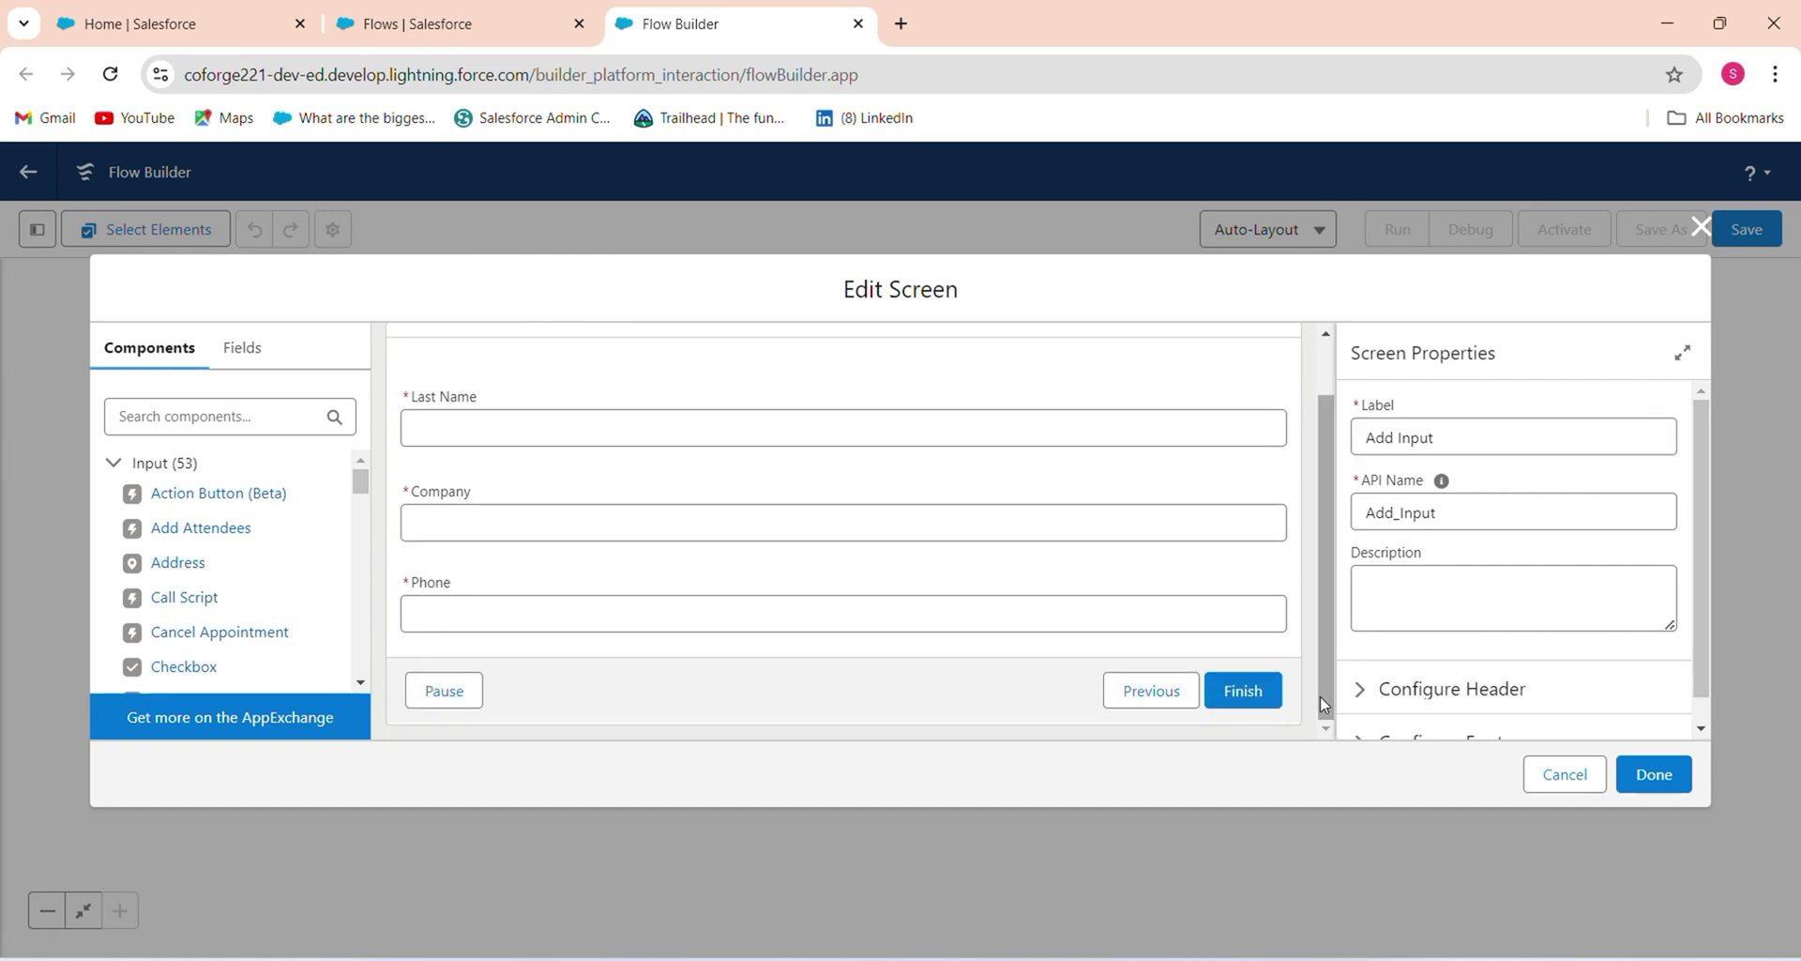
- Configure the Add Input screen's footer to use a custom label for the Next or Finish button
left_click(1246, 695)
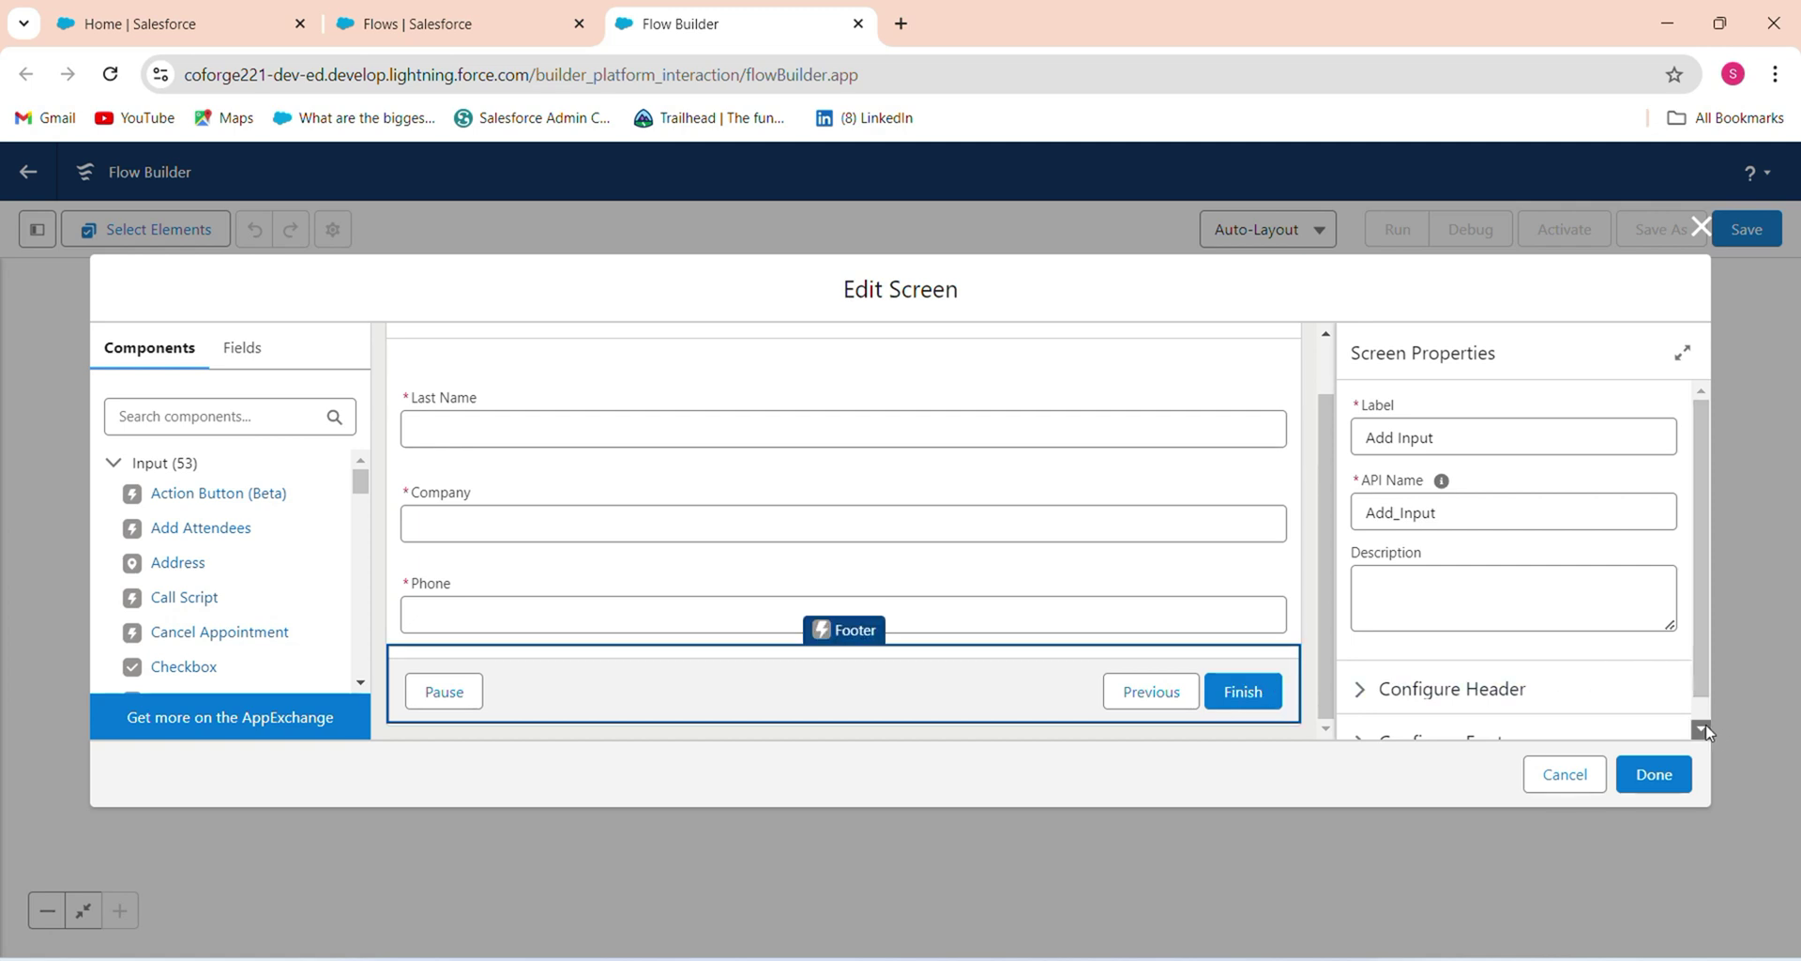
scroll(1705, 724, "down", 1)
left_click(1383, 718)
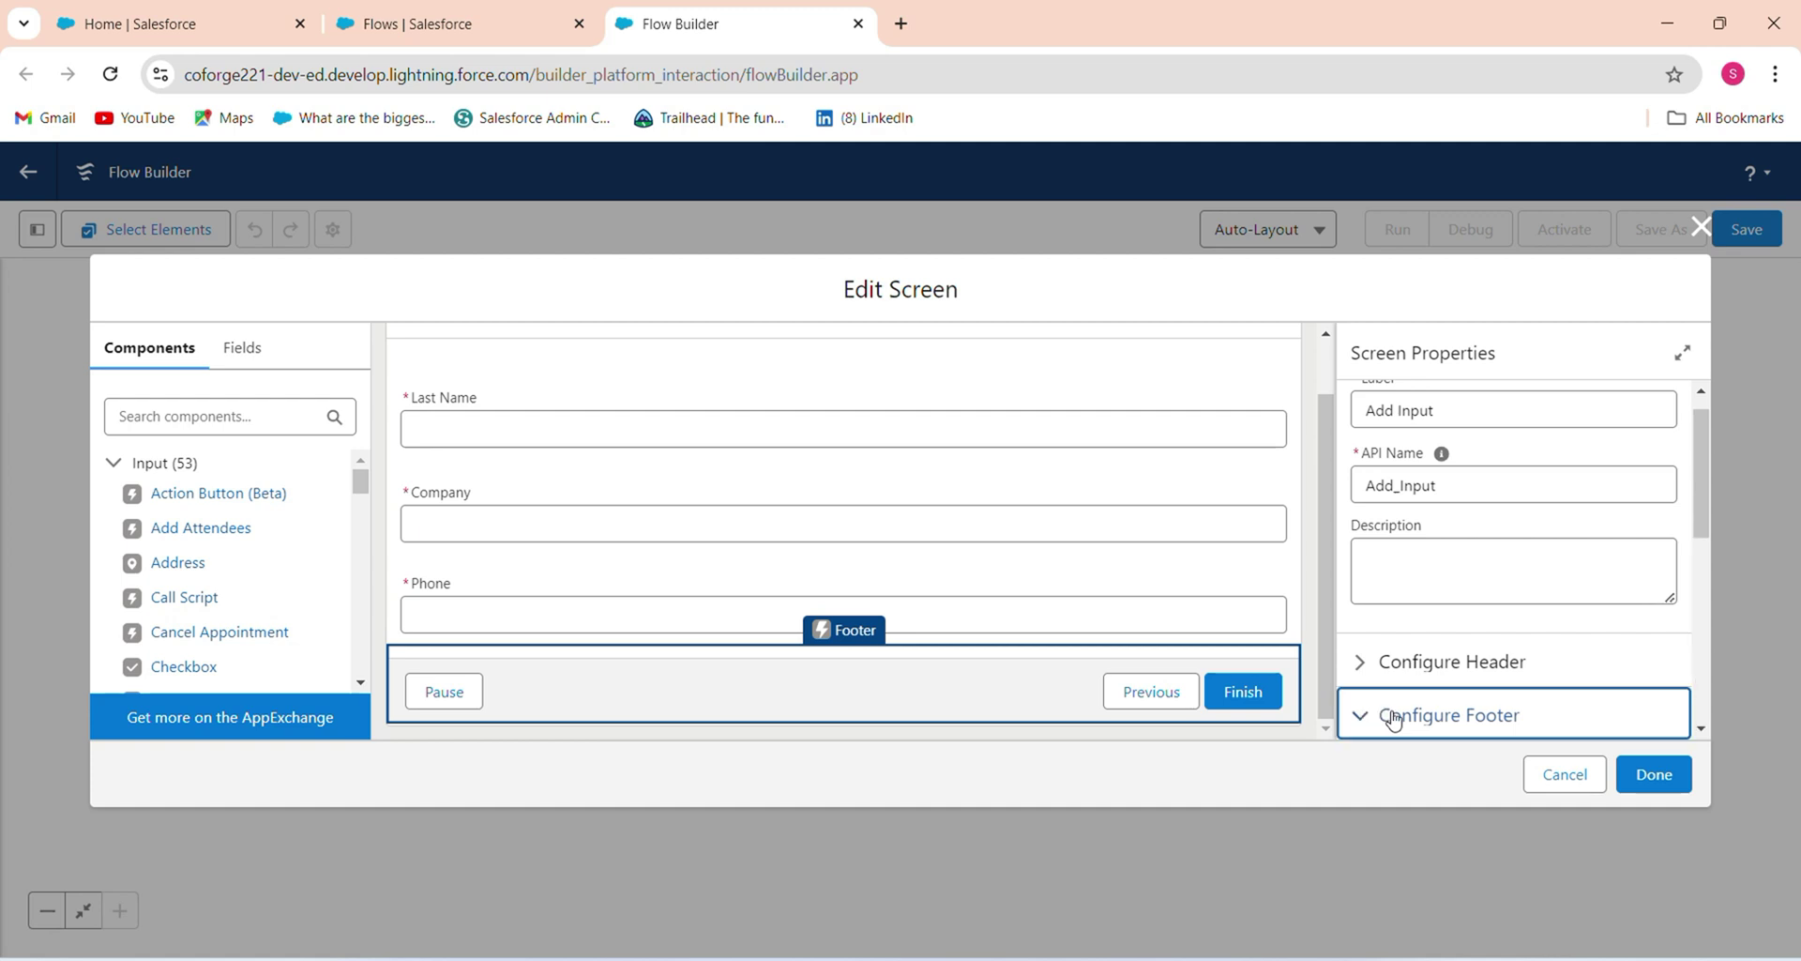
scroll(1671, 683, "down", 3)
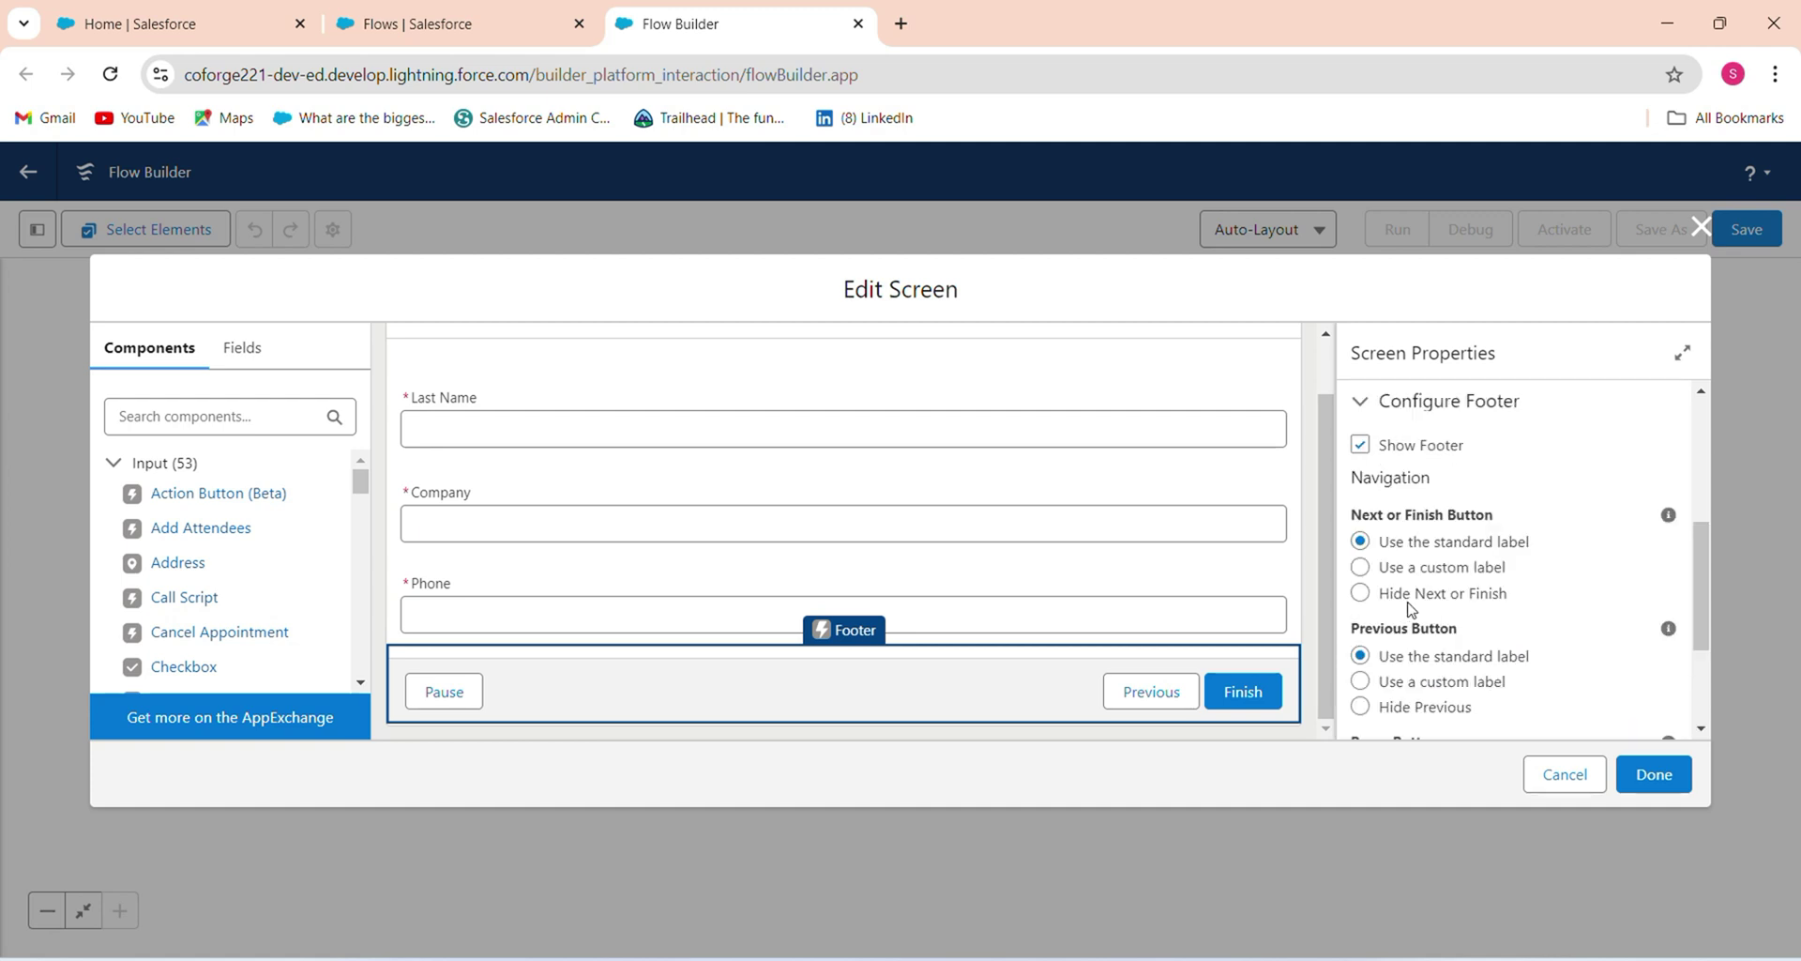
left_click(1456, 569)
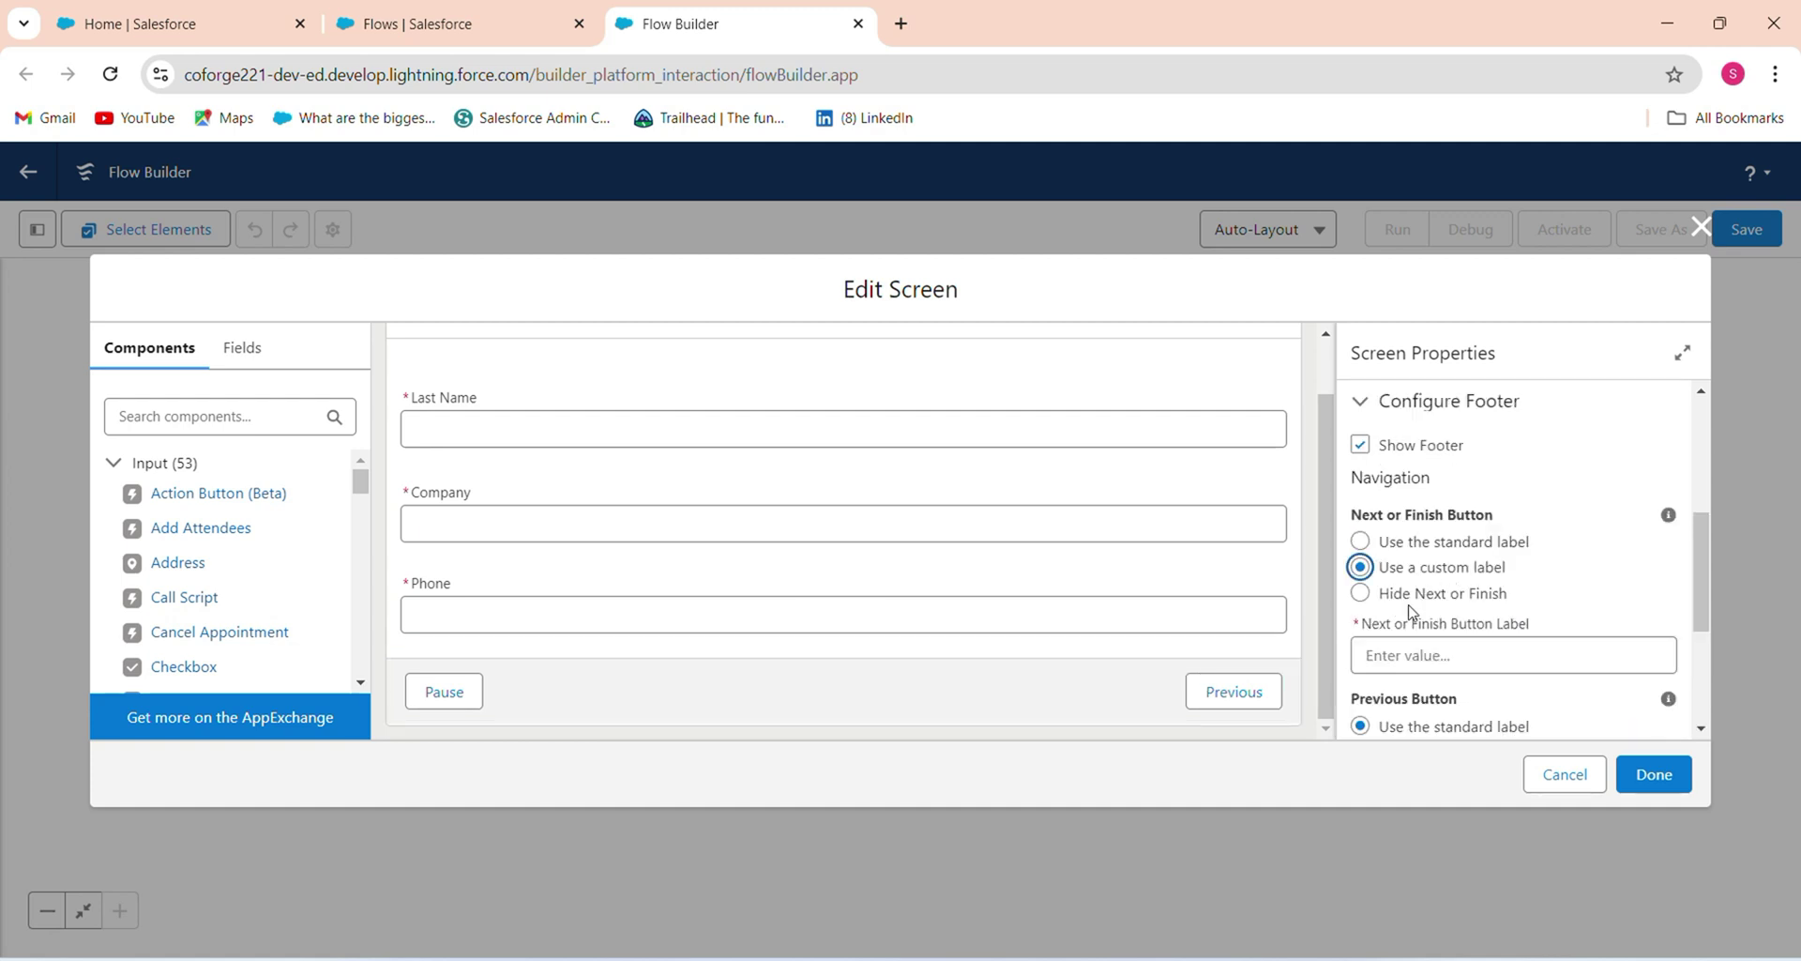
left_click(1422, 654)
type("Nex")
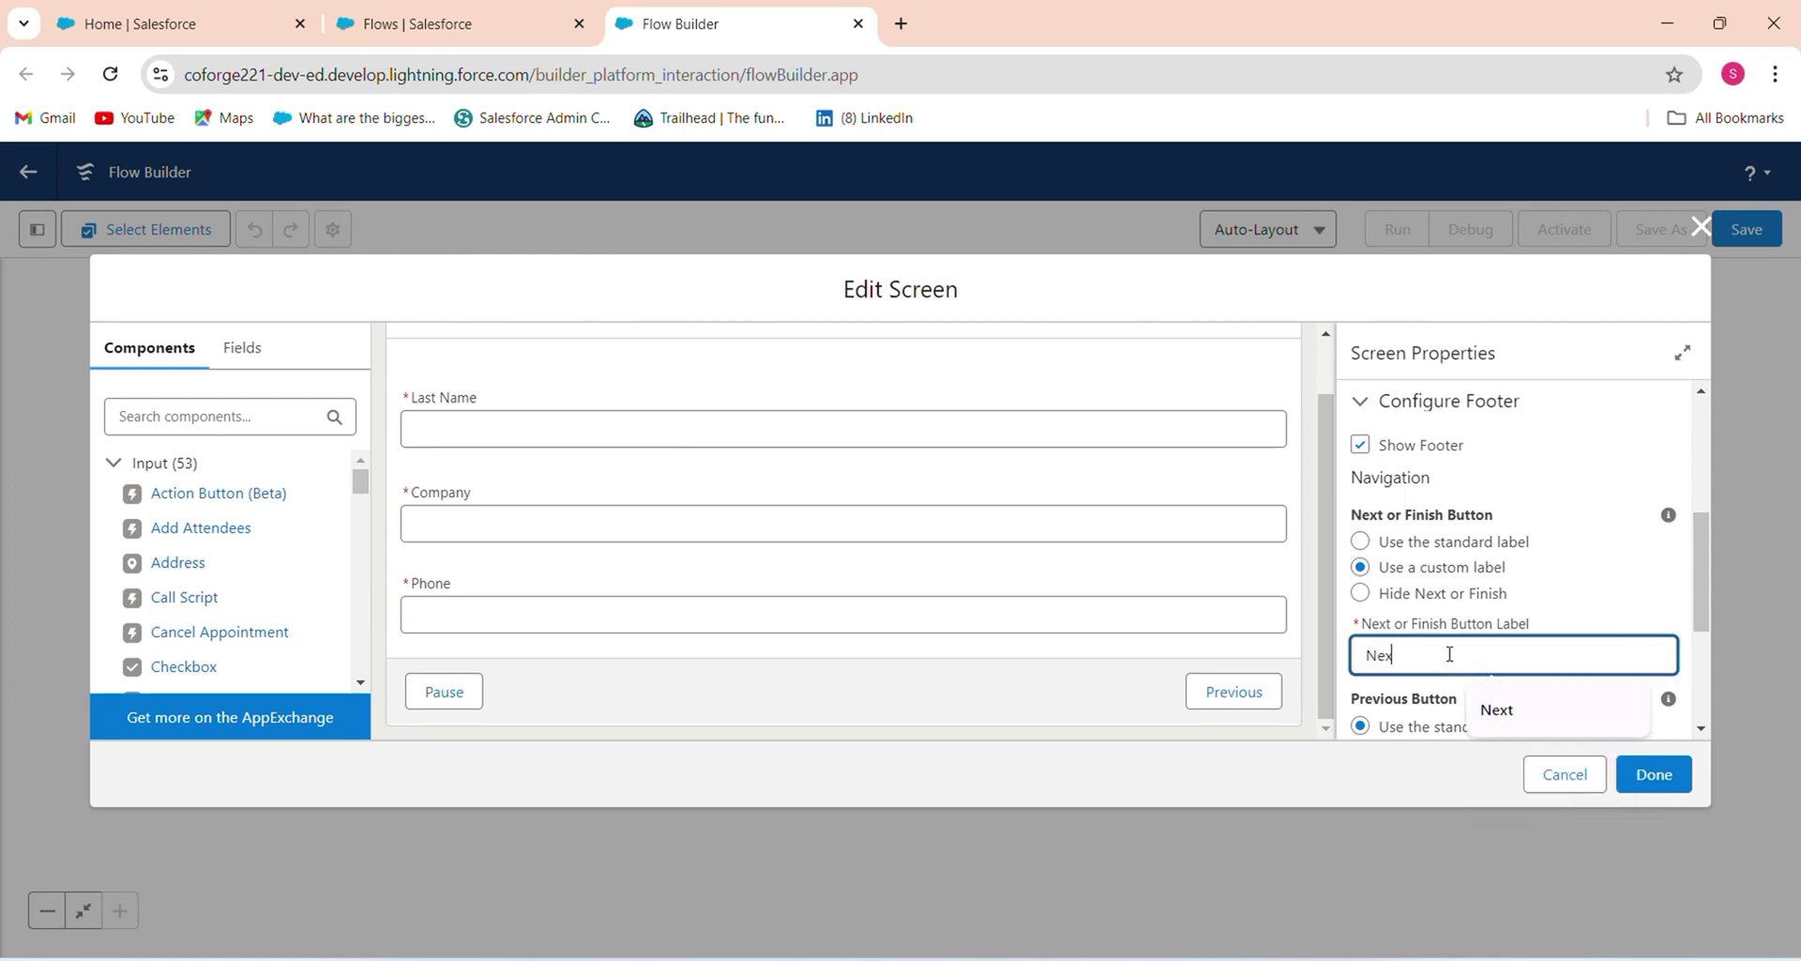
key("BackSpace")
type("xt")
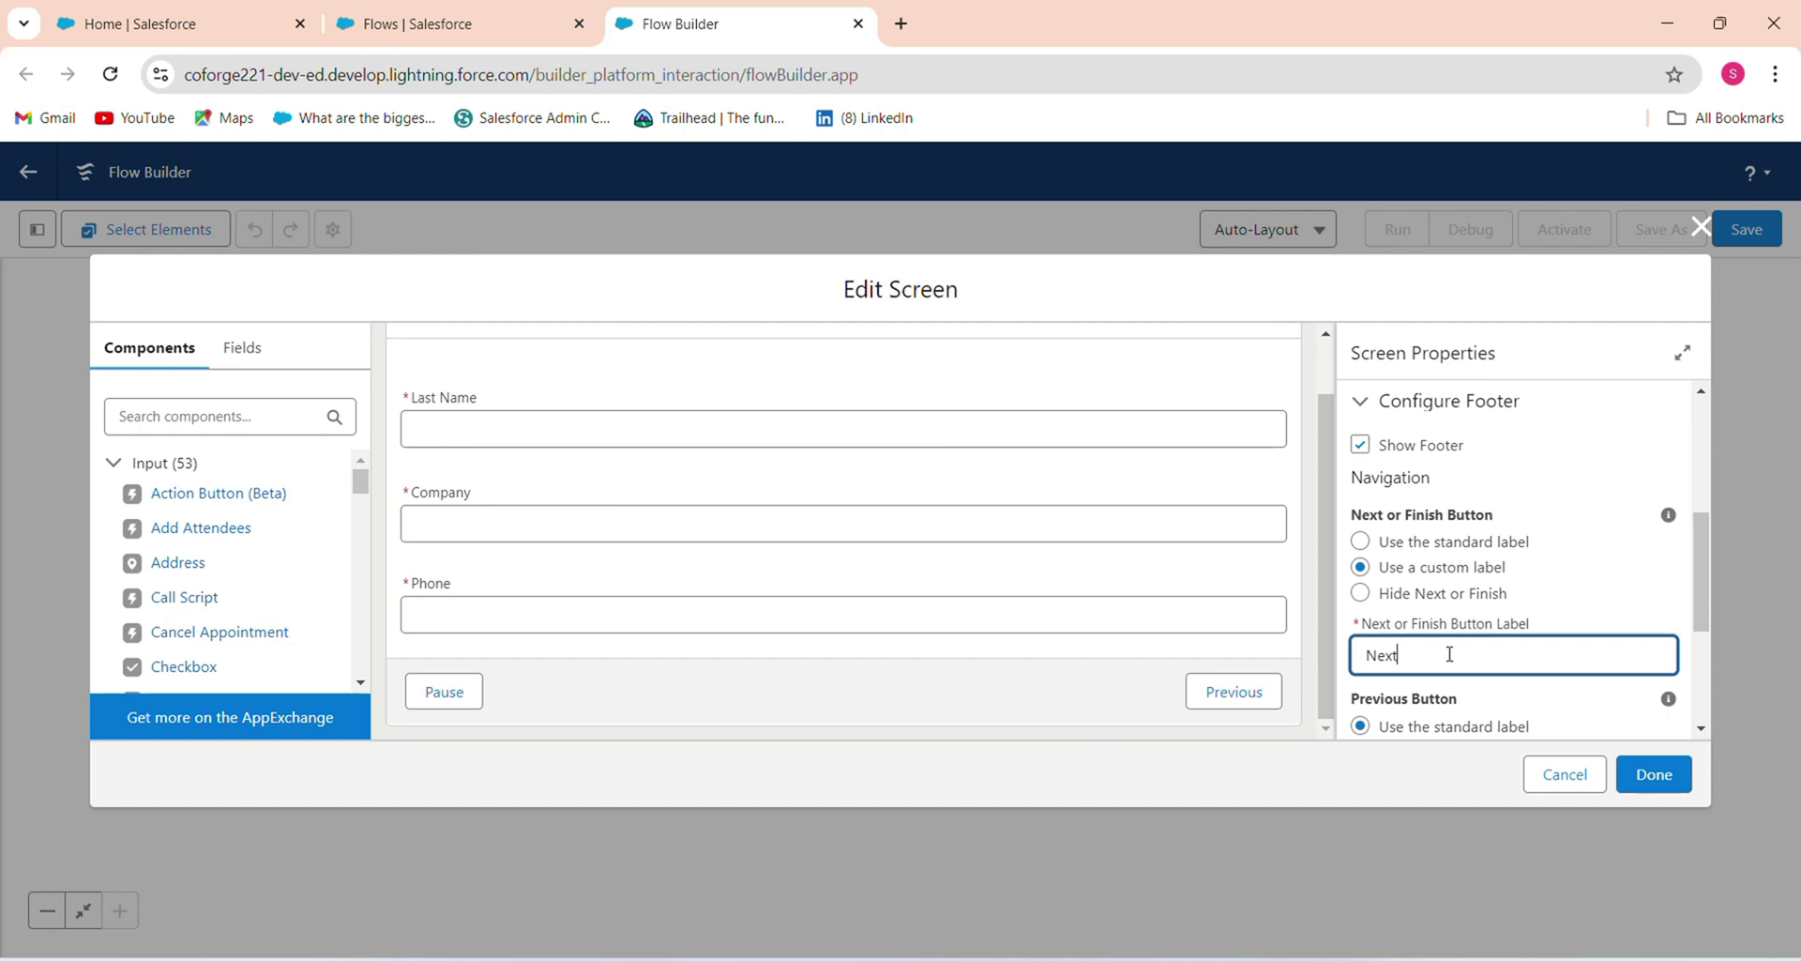
key("BackSpace")
key("BackSpace")
key("BackSpace")
- Set the Next or Finish button label to "Save" and finish editing the screen
type("sAVE")
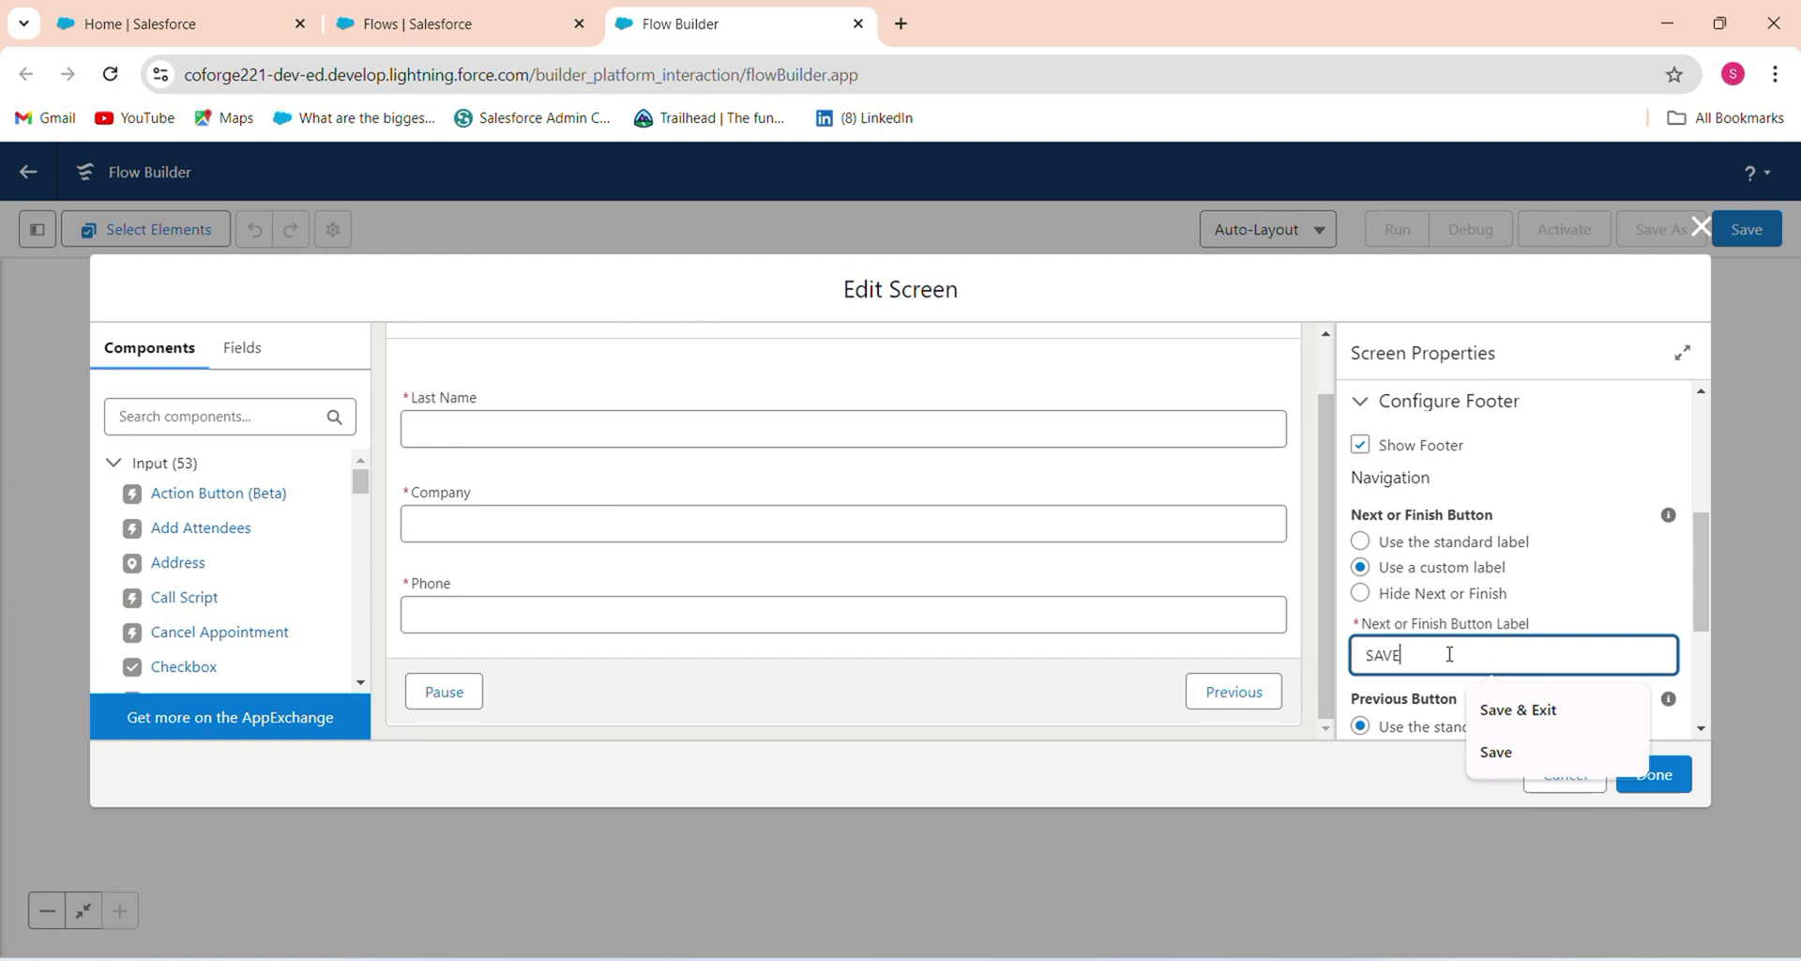
key("BackSpace")
key("BackSpace")
key("BackSpace")
type("ave")
left_click(1654, 775)
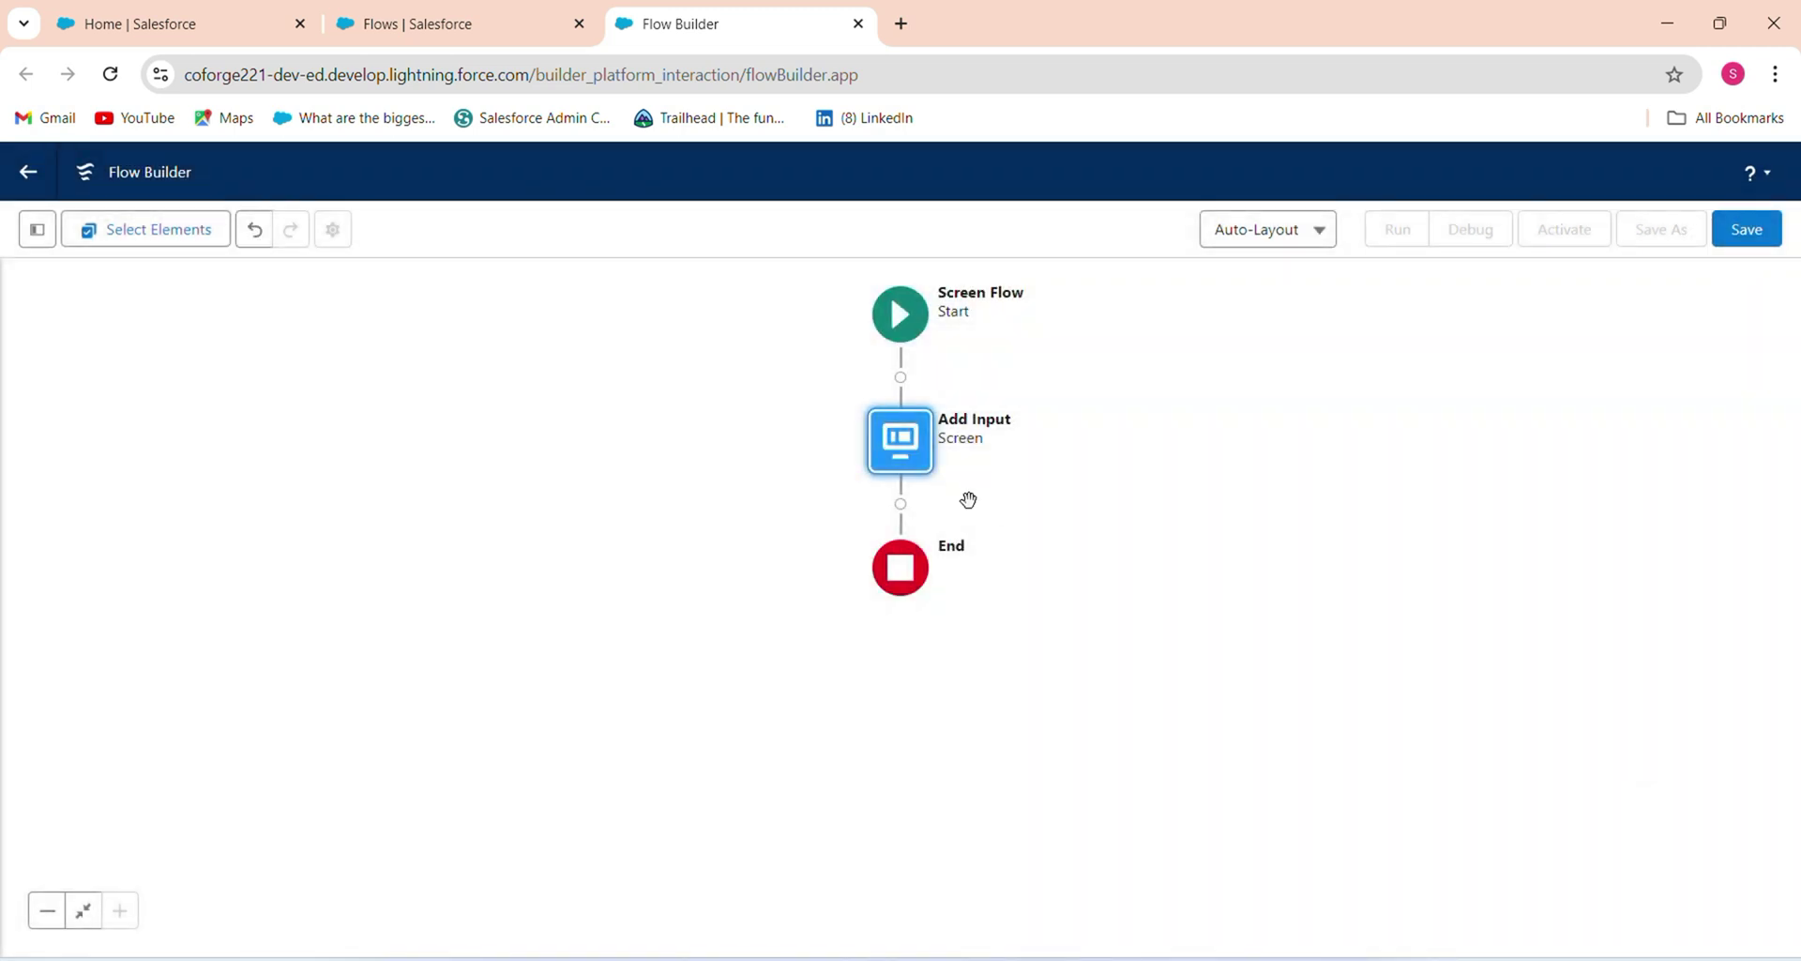
- Add a Create Records element after the Add Input screen and label it "Create the Lead Records"
left_click(901, 507)
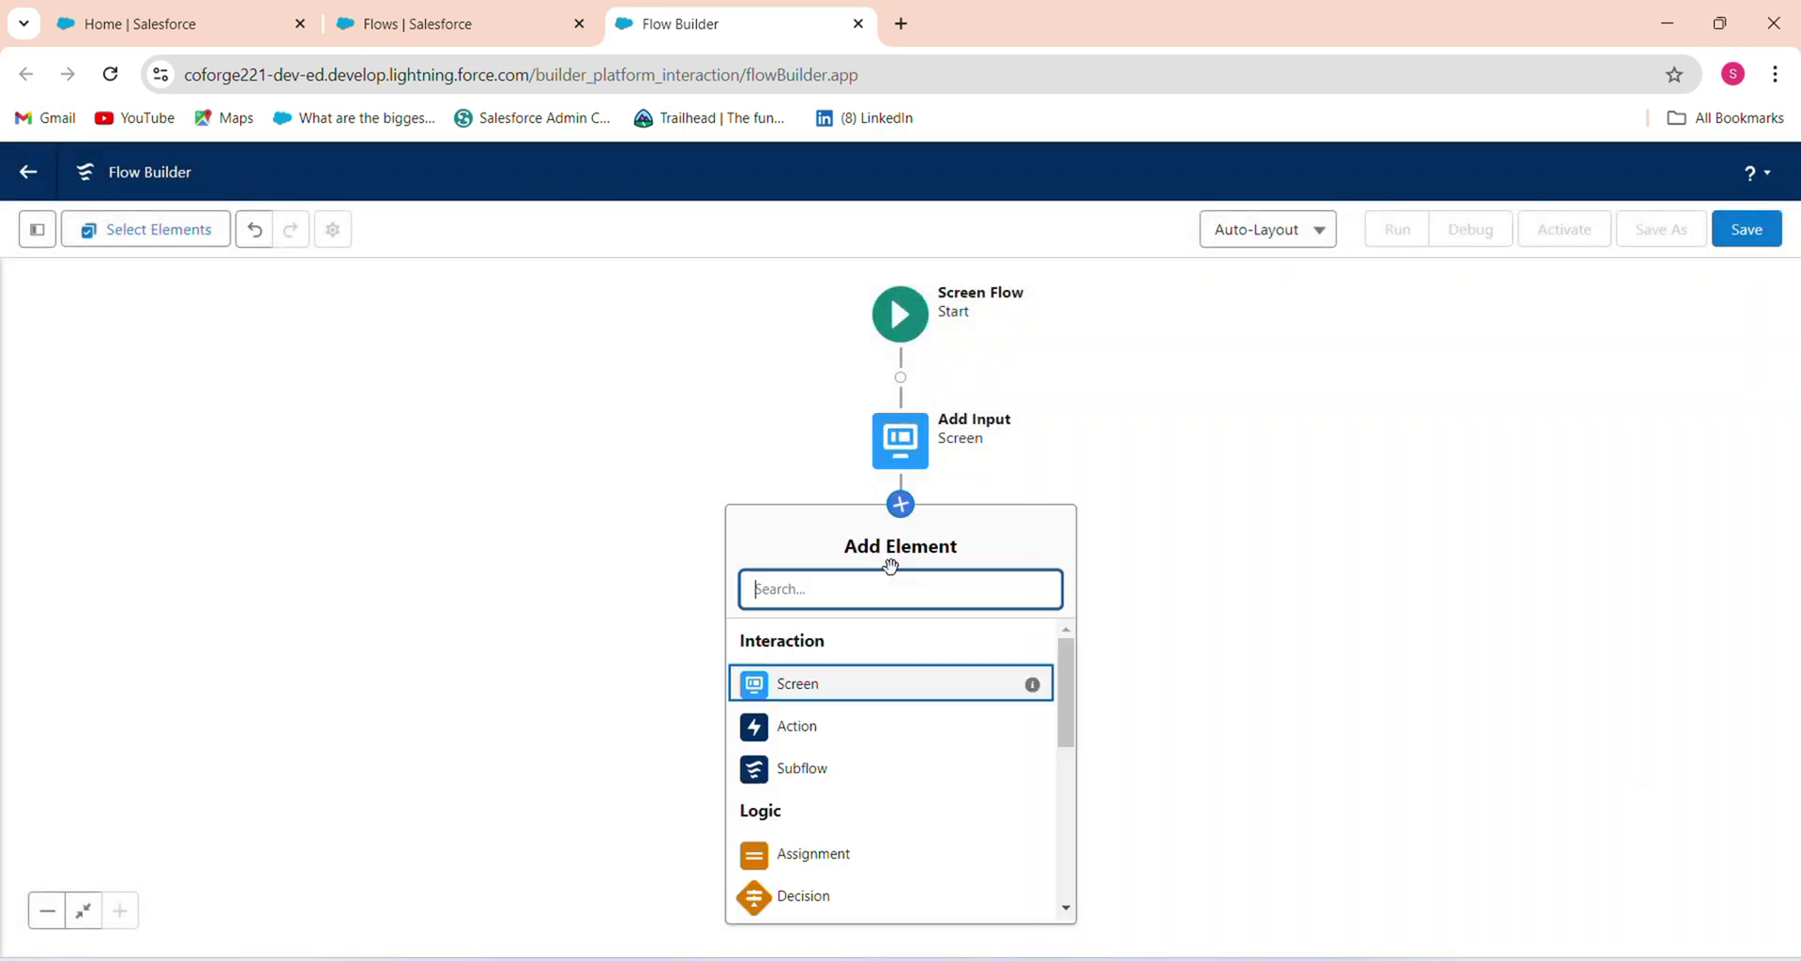
type("Crea")
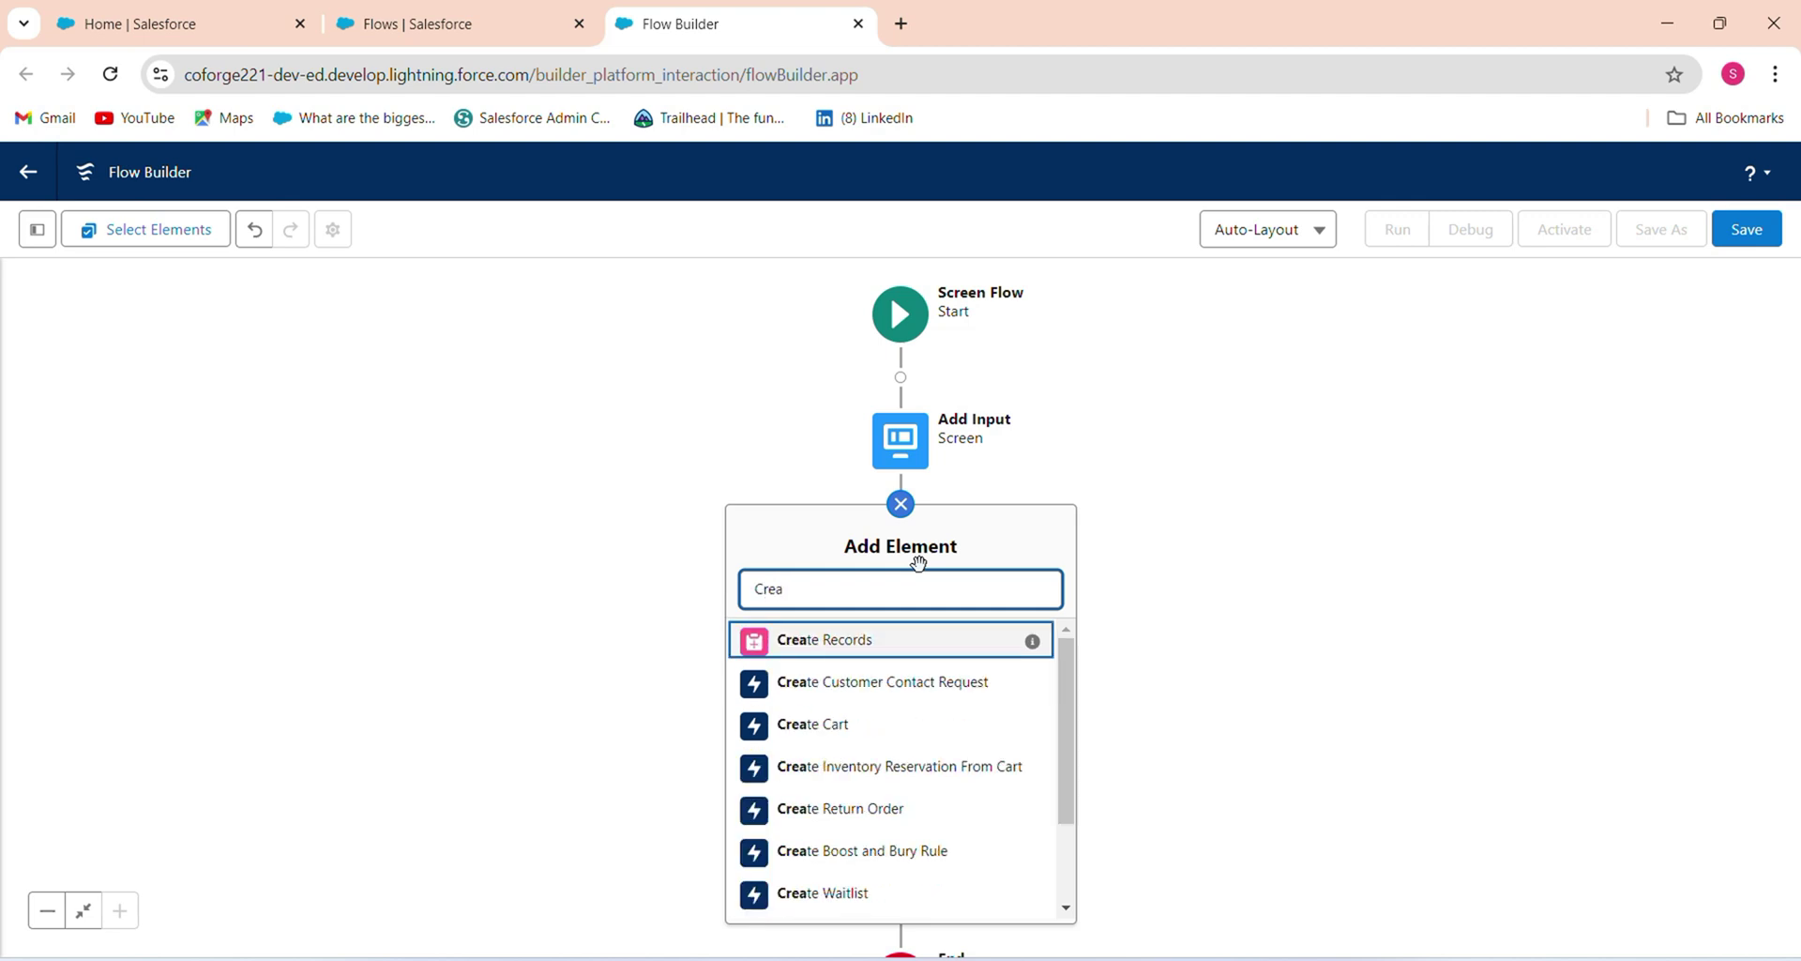
left_click(894, 647)
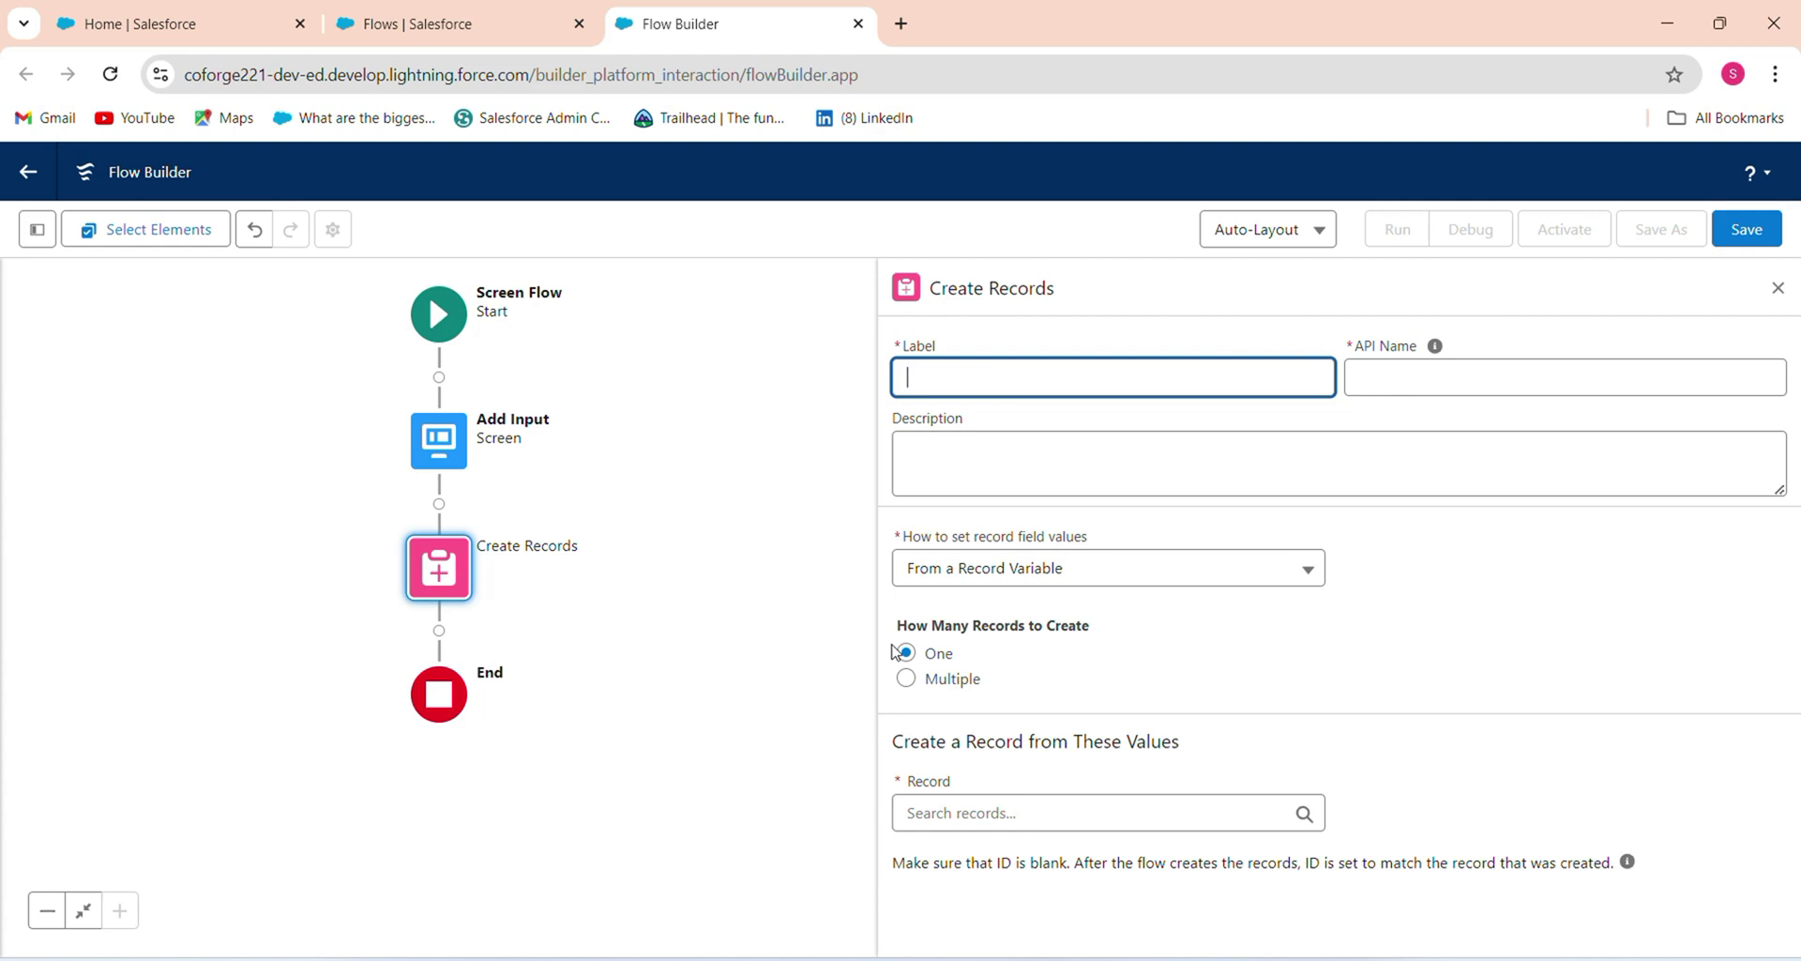
type("Create the Kead Records")
key("Tab")
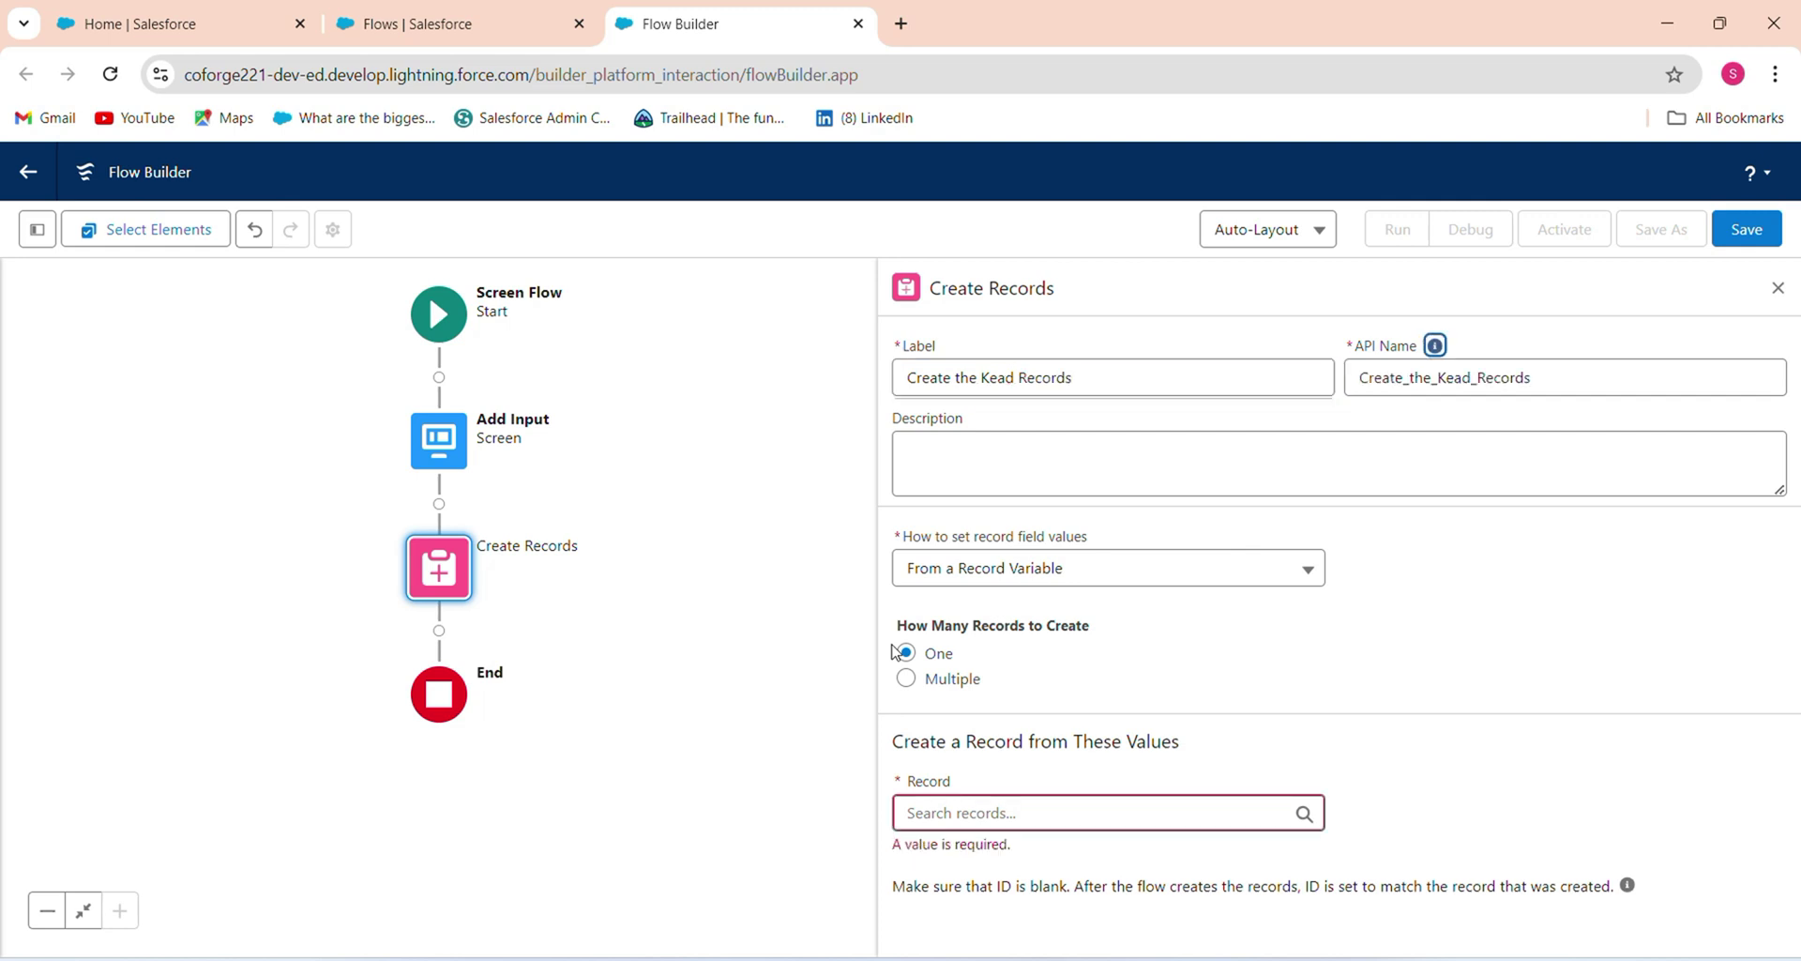
left_click(990, 396)
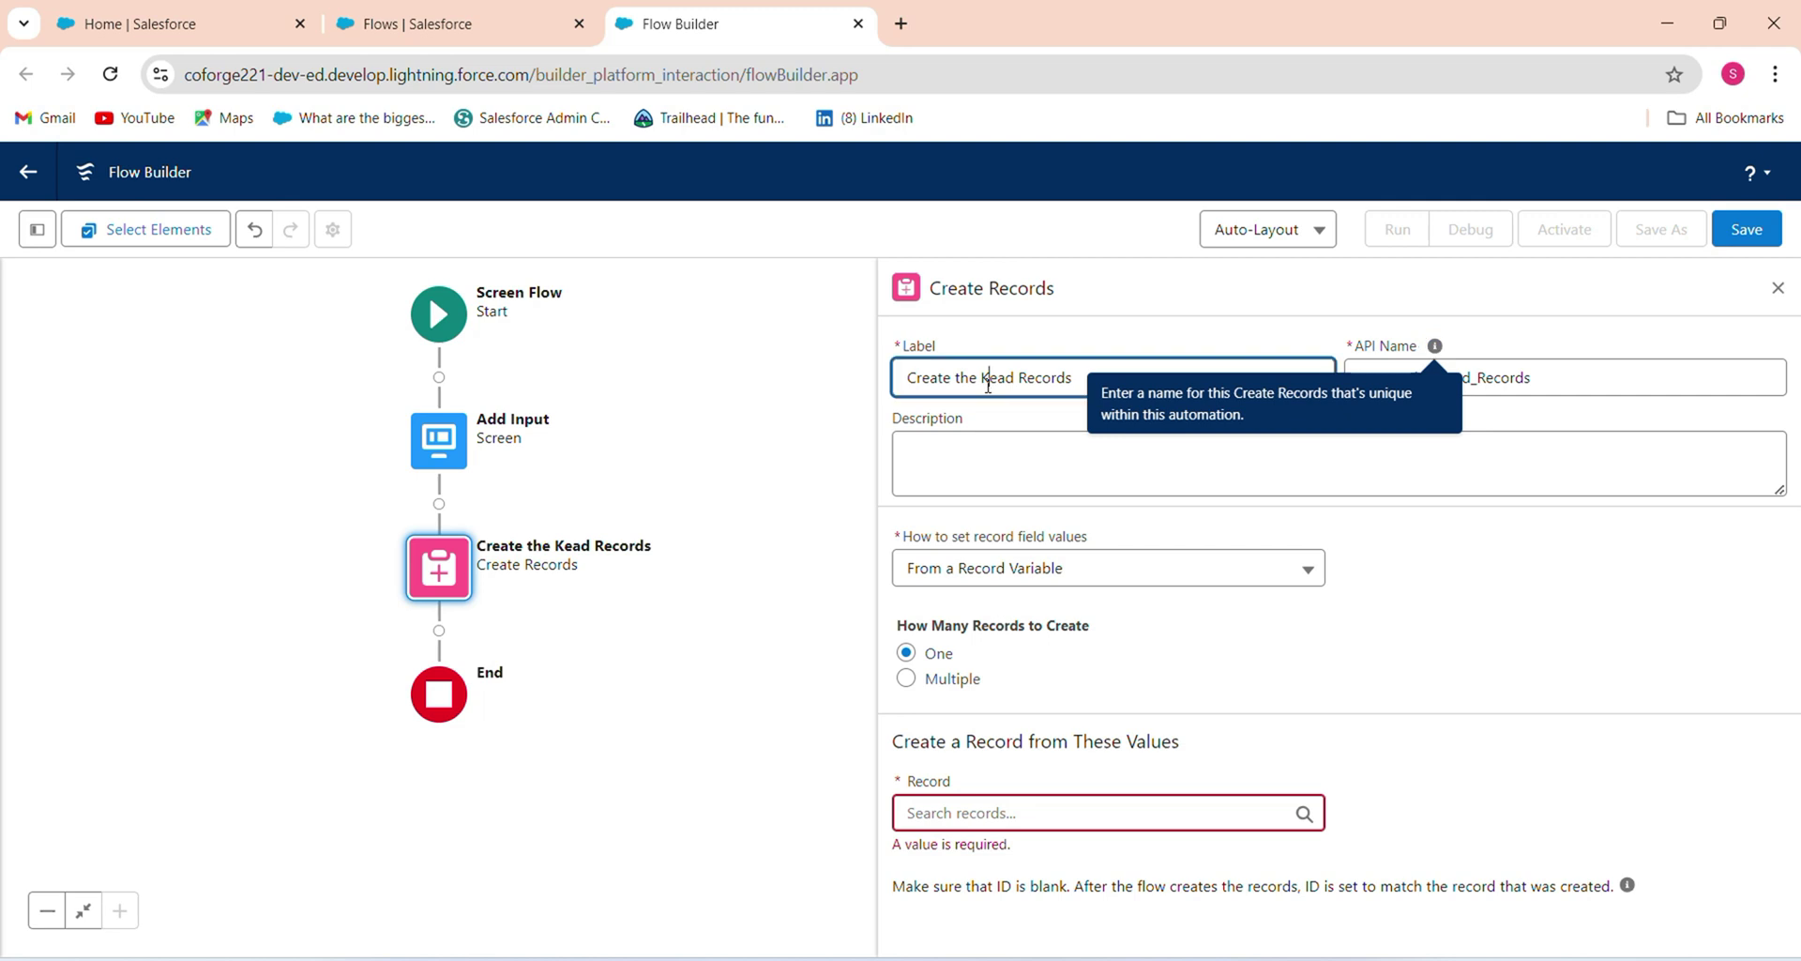
key("BackSpace")
type("L")
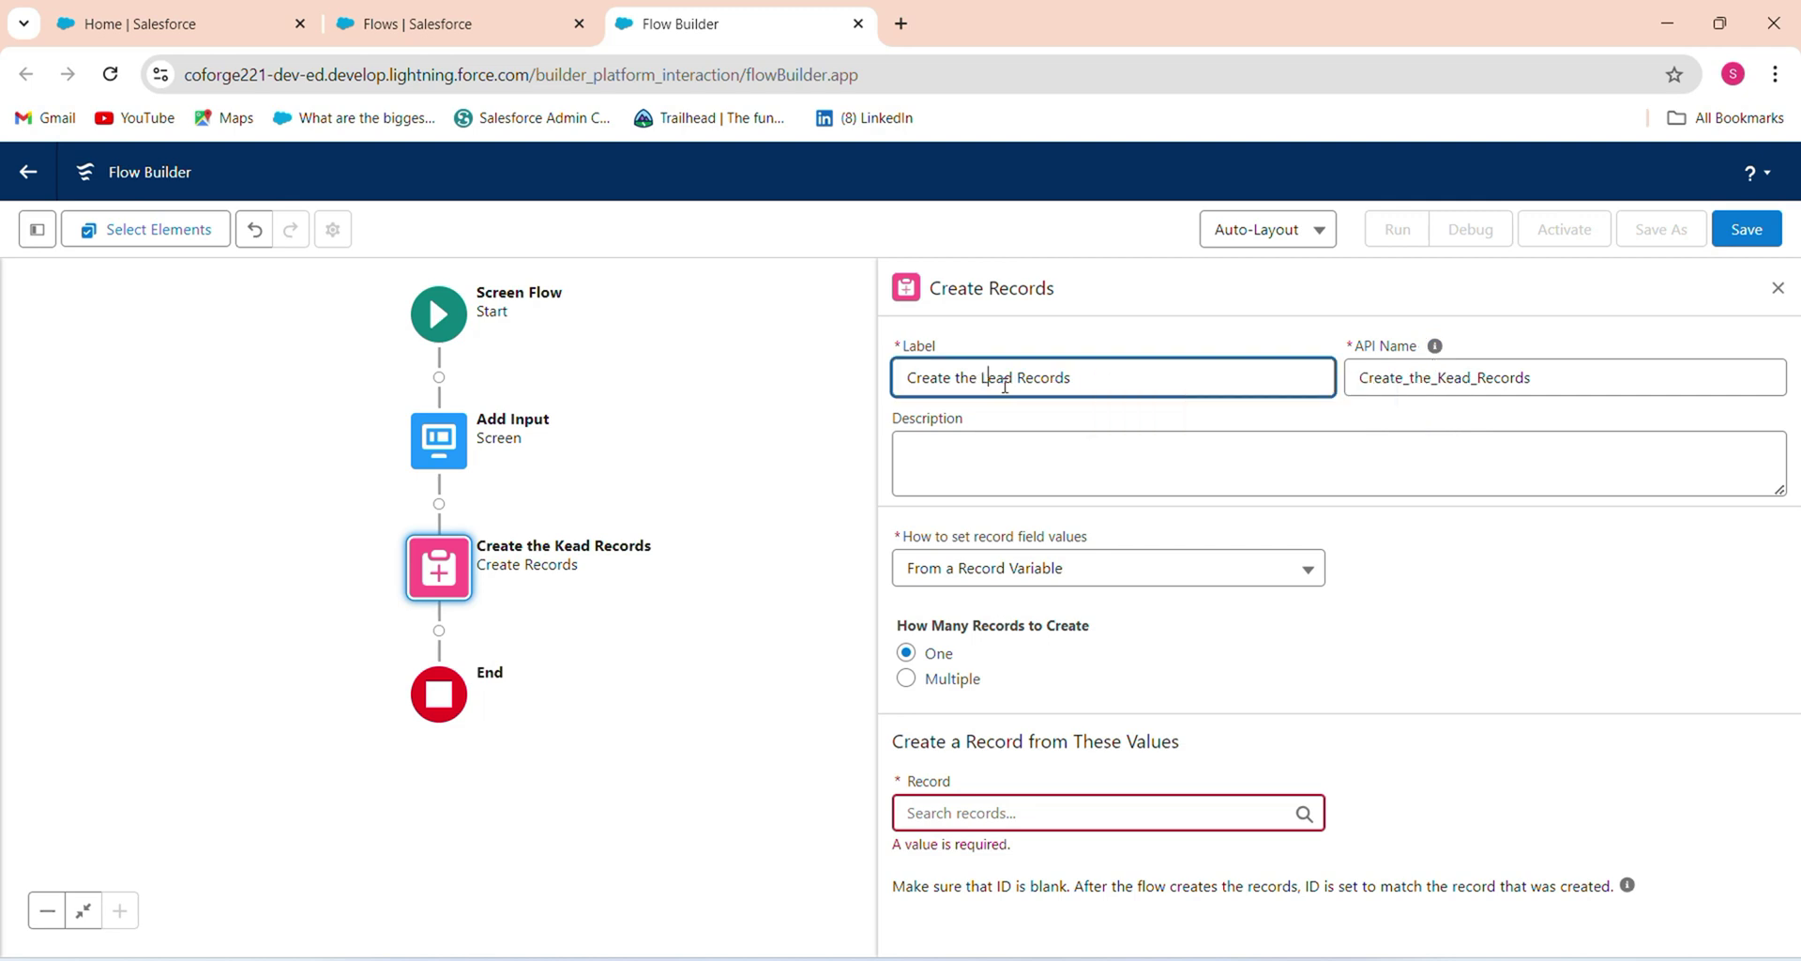
- Replace the Create Records element's API name with "Create_the_Lead_Records", regenerated from its label
left_click(1504, 376)
key("ctrl+a")
key("BackSpace")
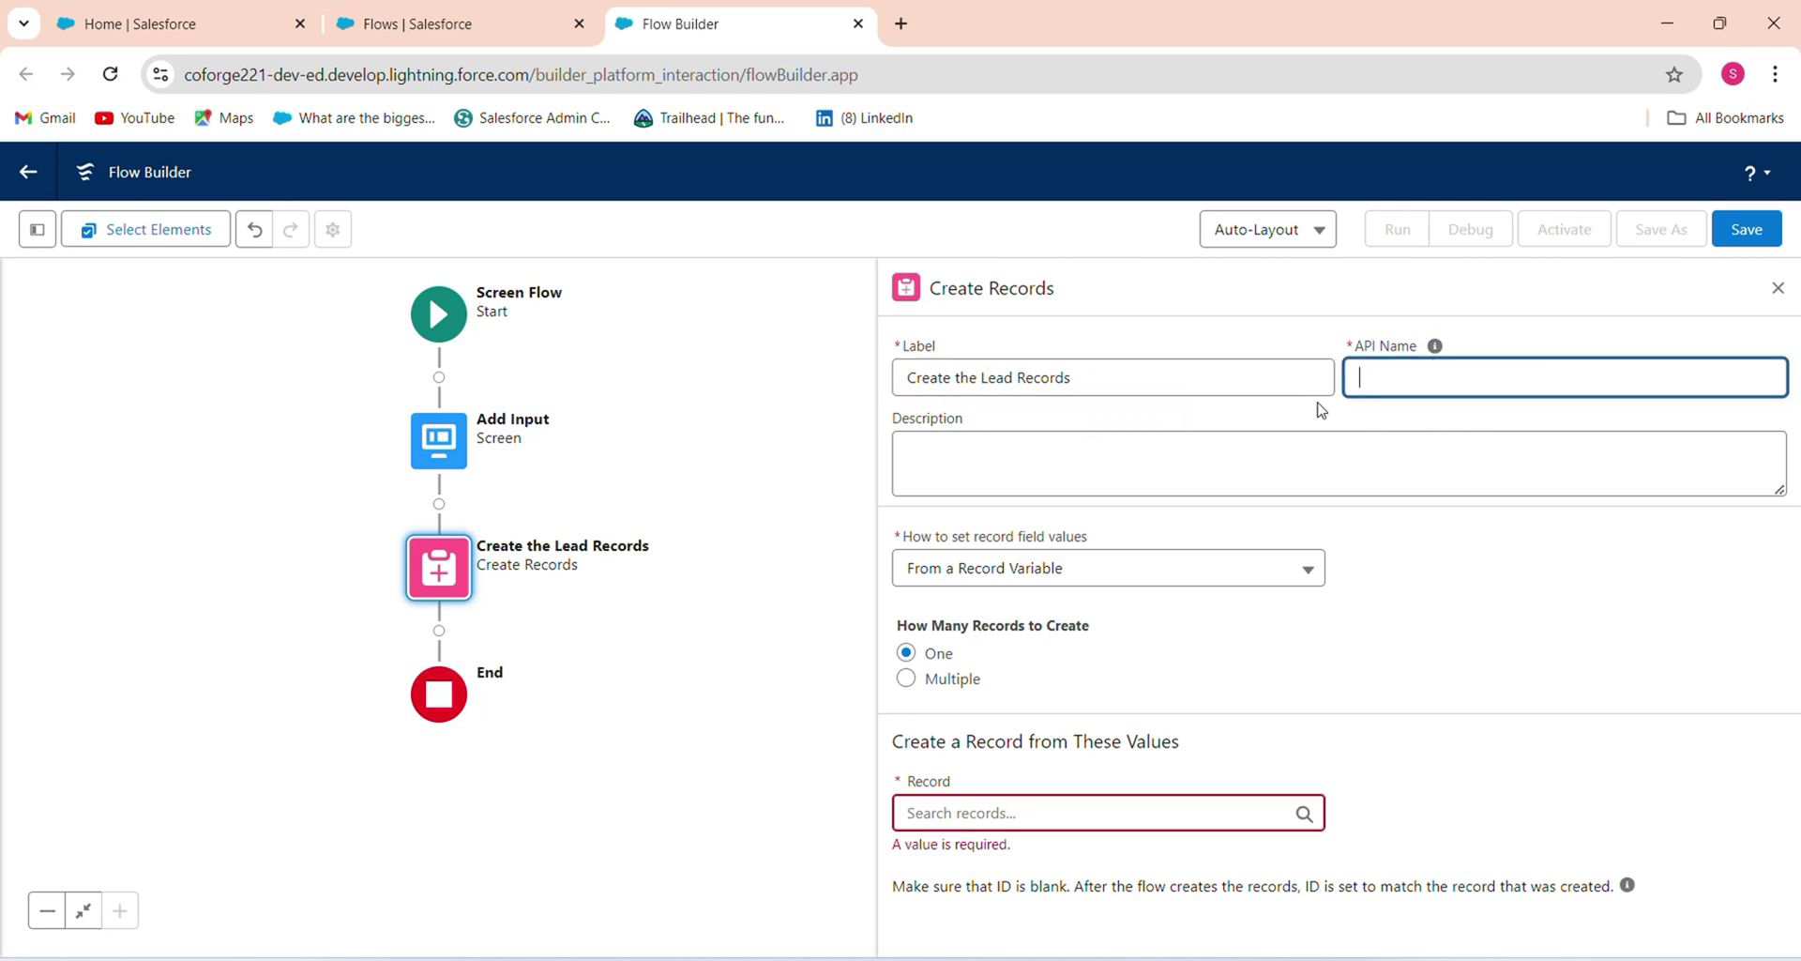
left_click(1162, 380)
left_click(1568, 370)
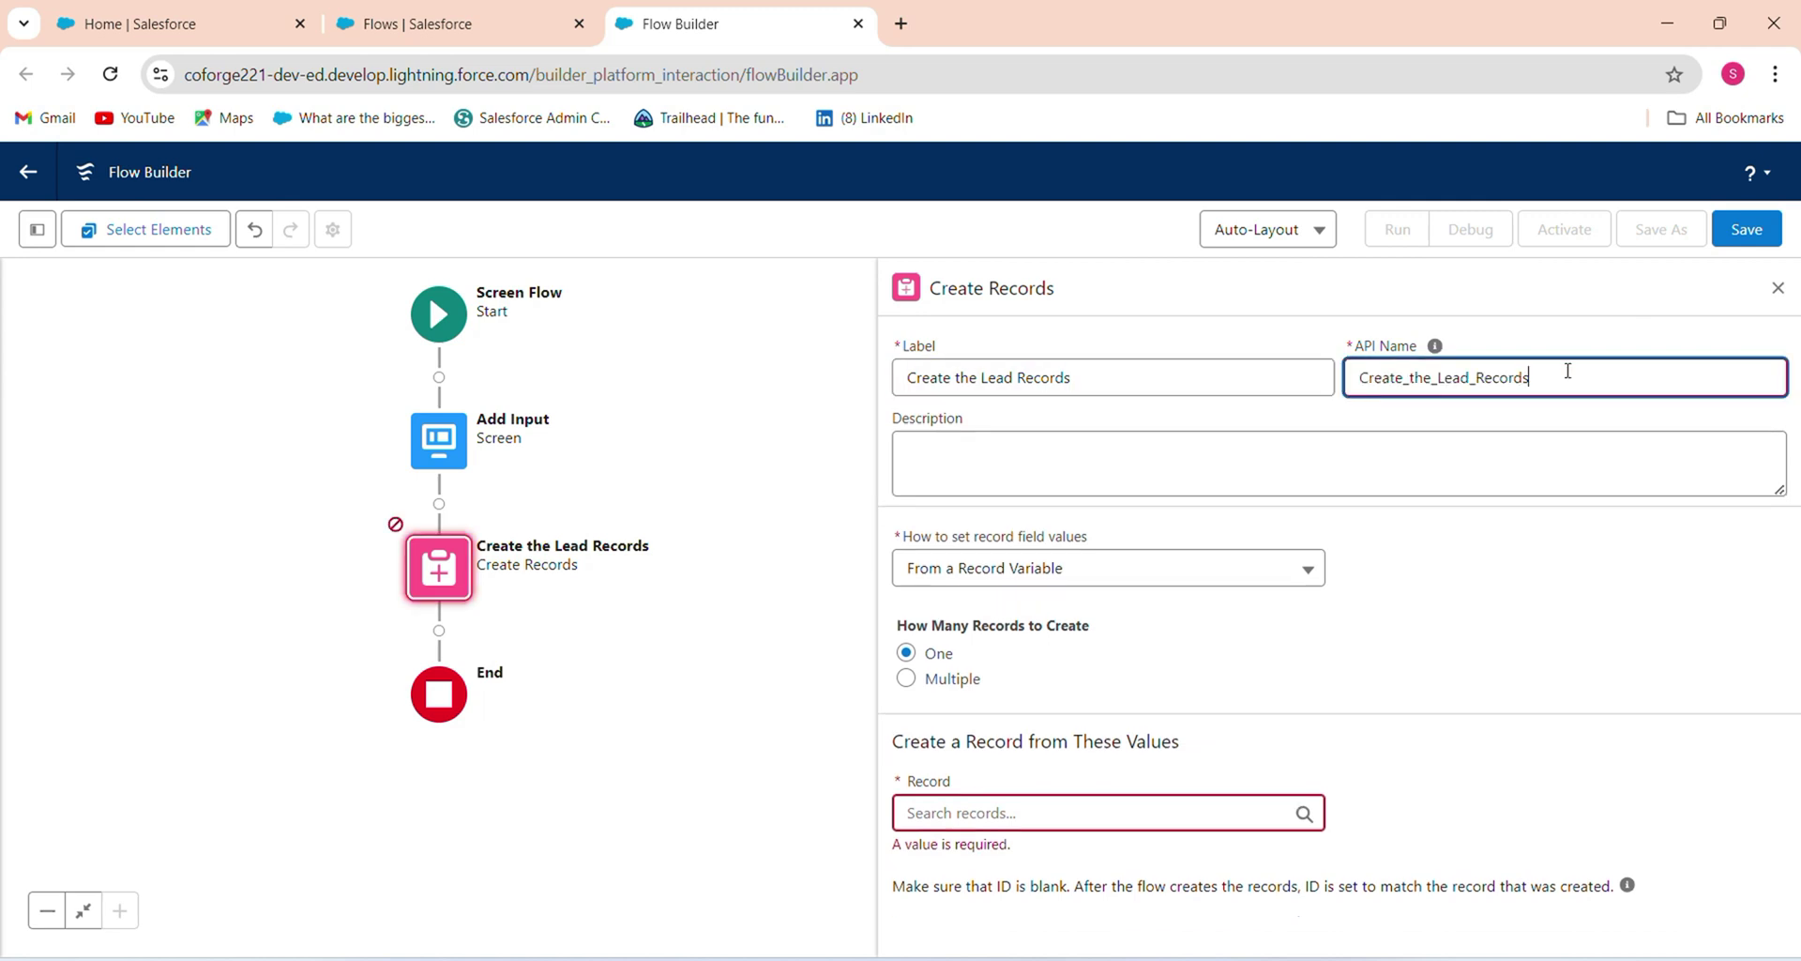
- Set the record field values to be entered Manually and choose Lead as the object to create
left_click(1000, 578)
left_click(982, 612)
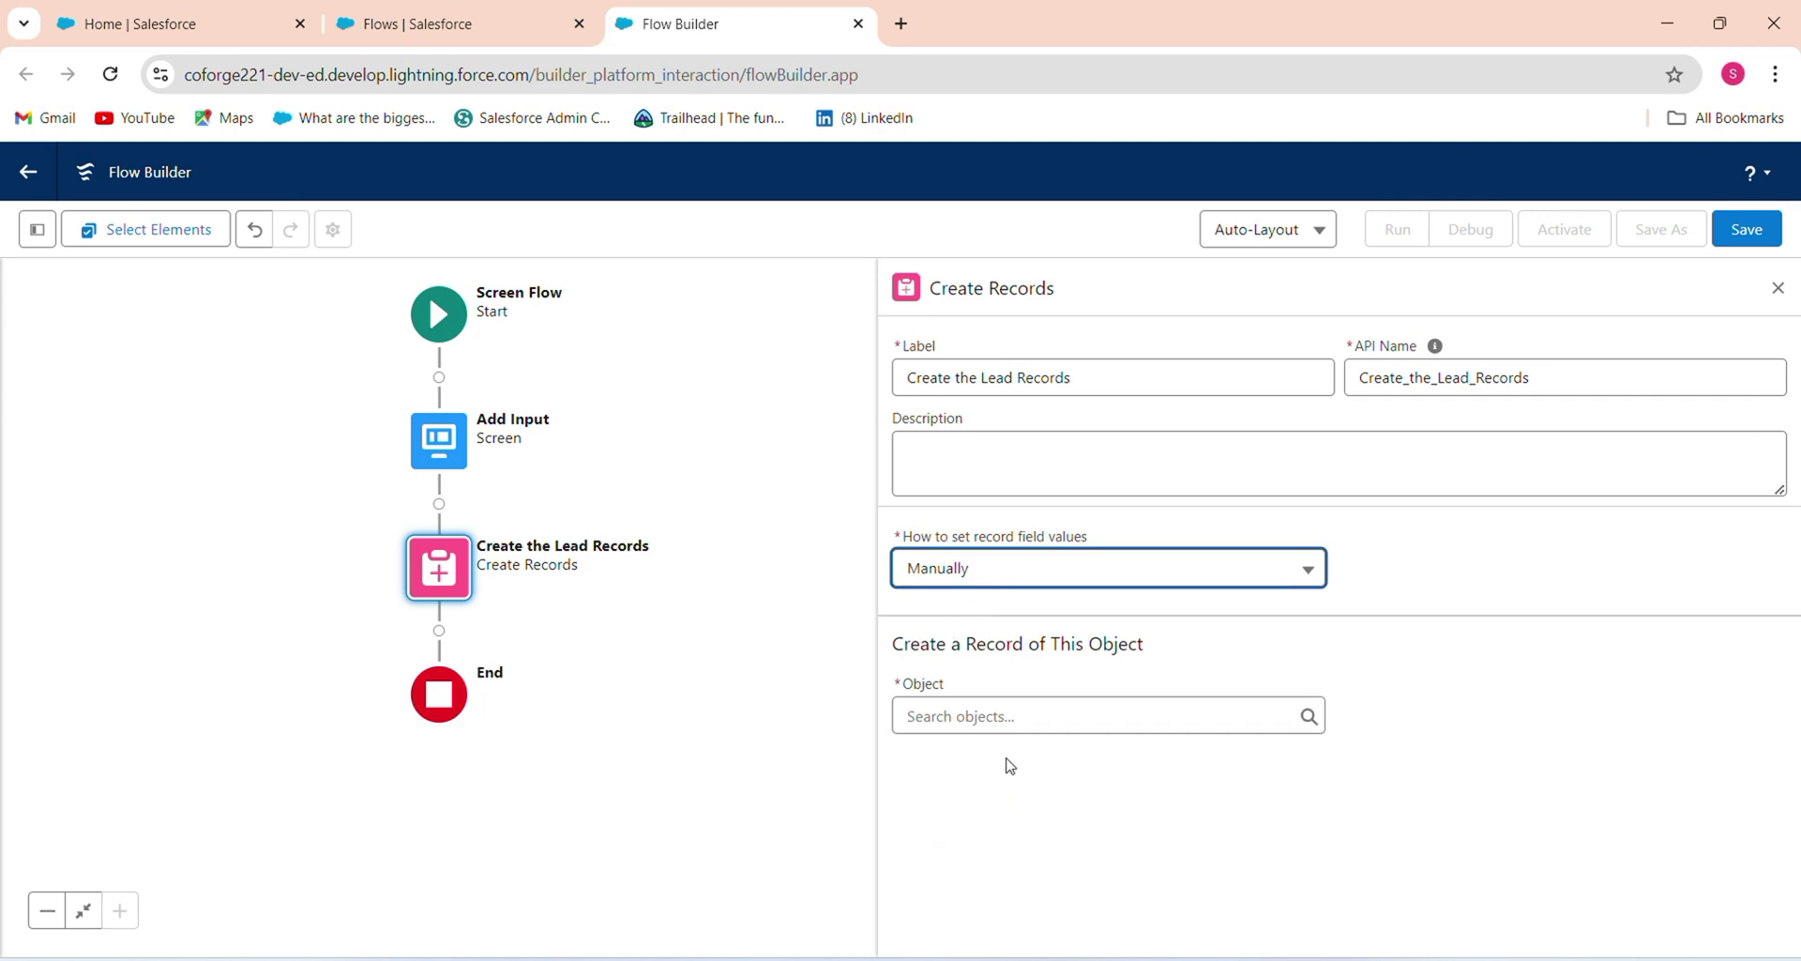
left_click(1053, 712)
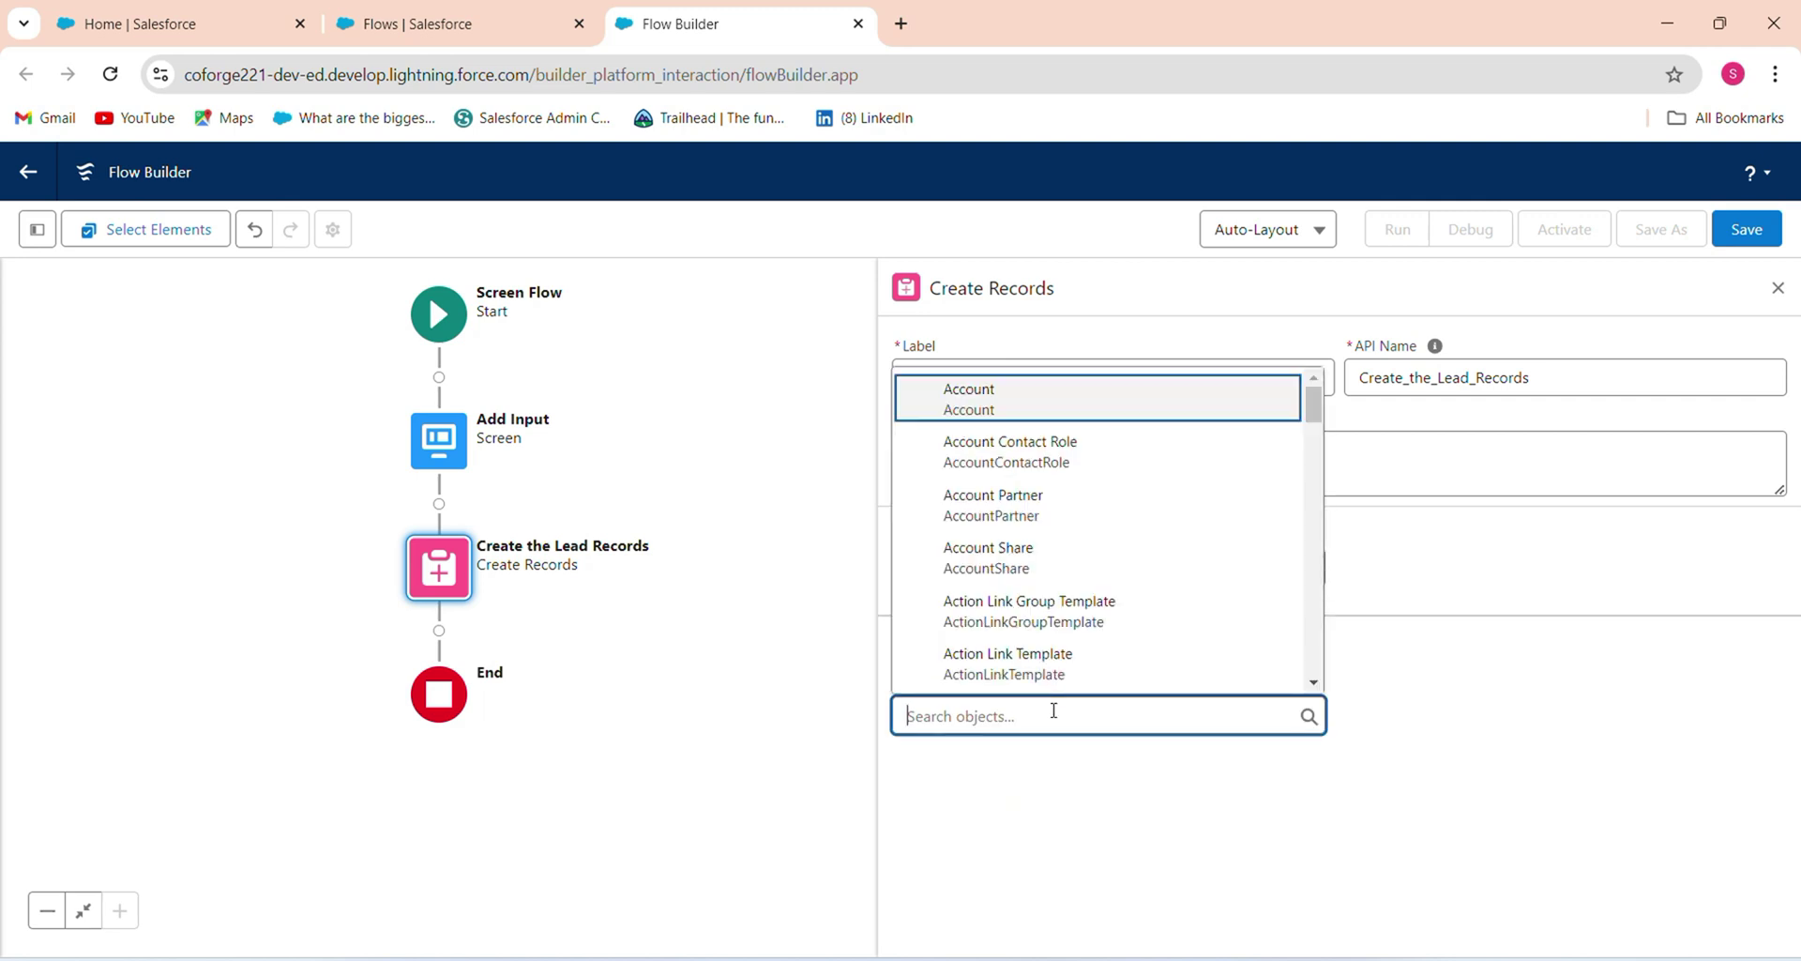
type("Lead")
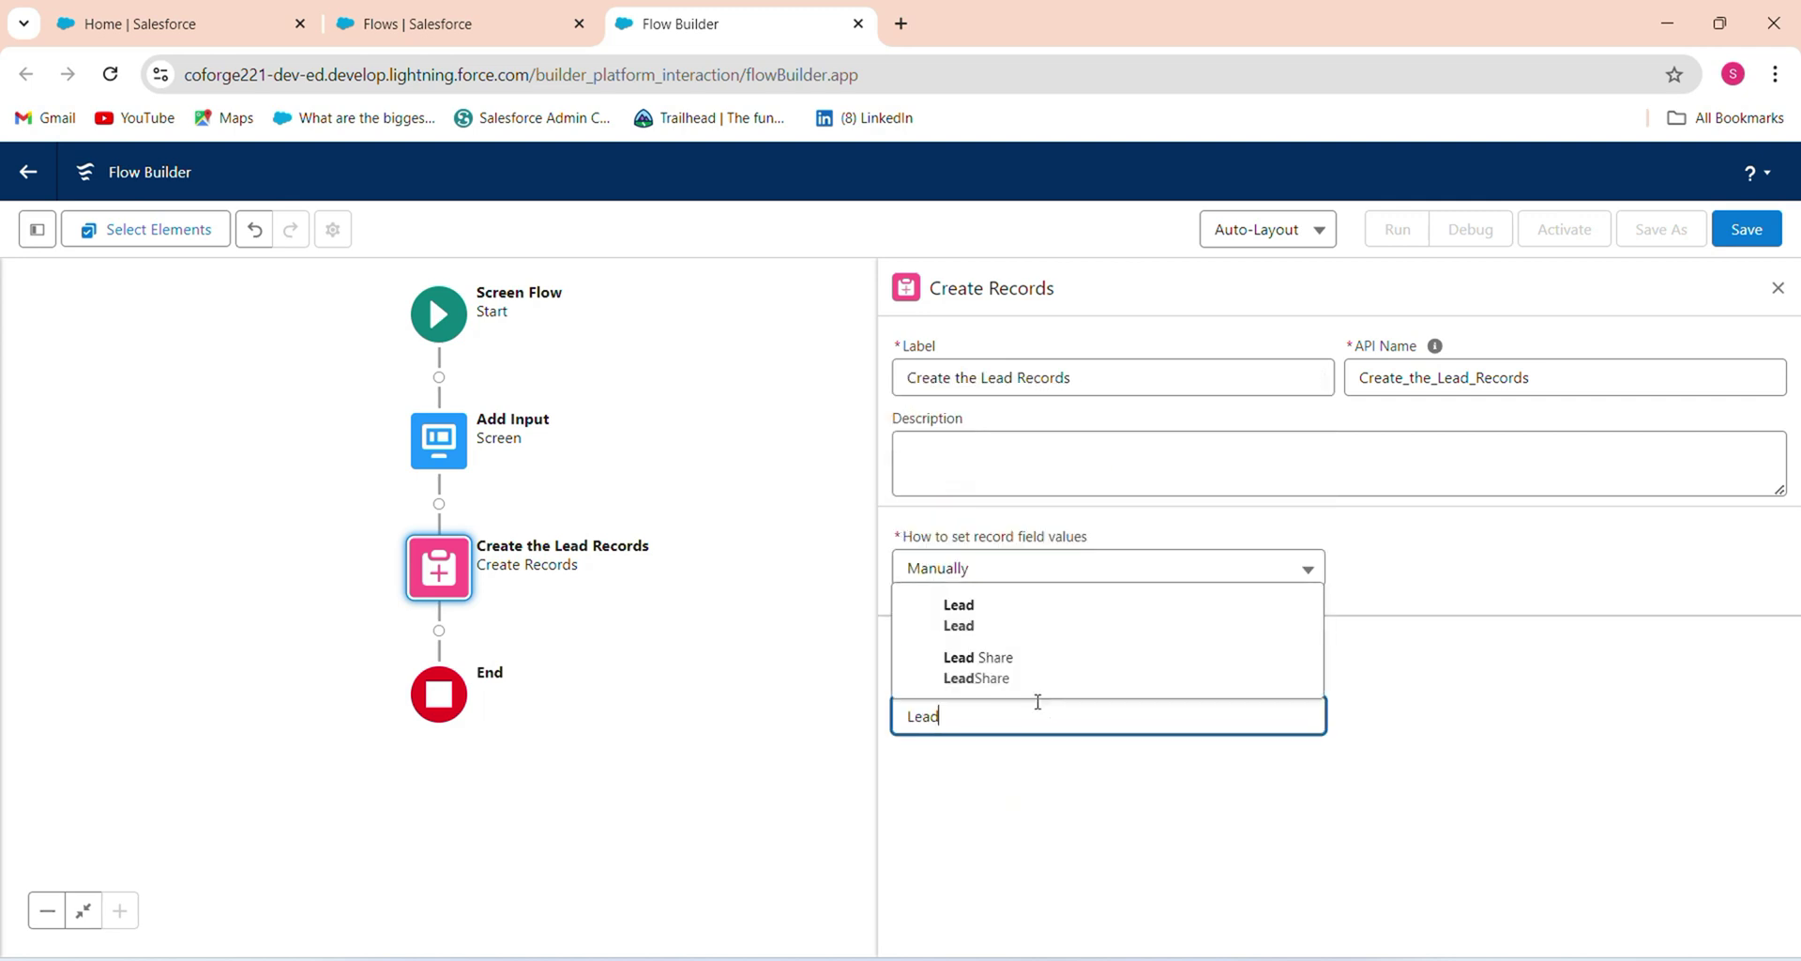
left_click(938, 619)
- Add a third field row and set the lead's Company field to the Company screen component
scroll(1772, 854, "down", 2)
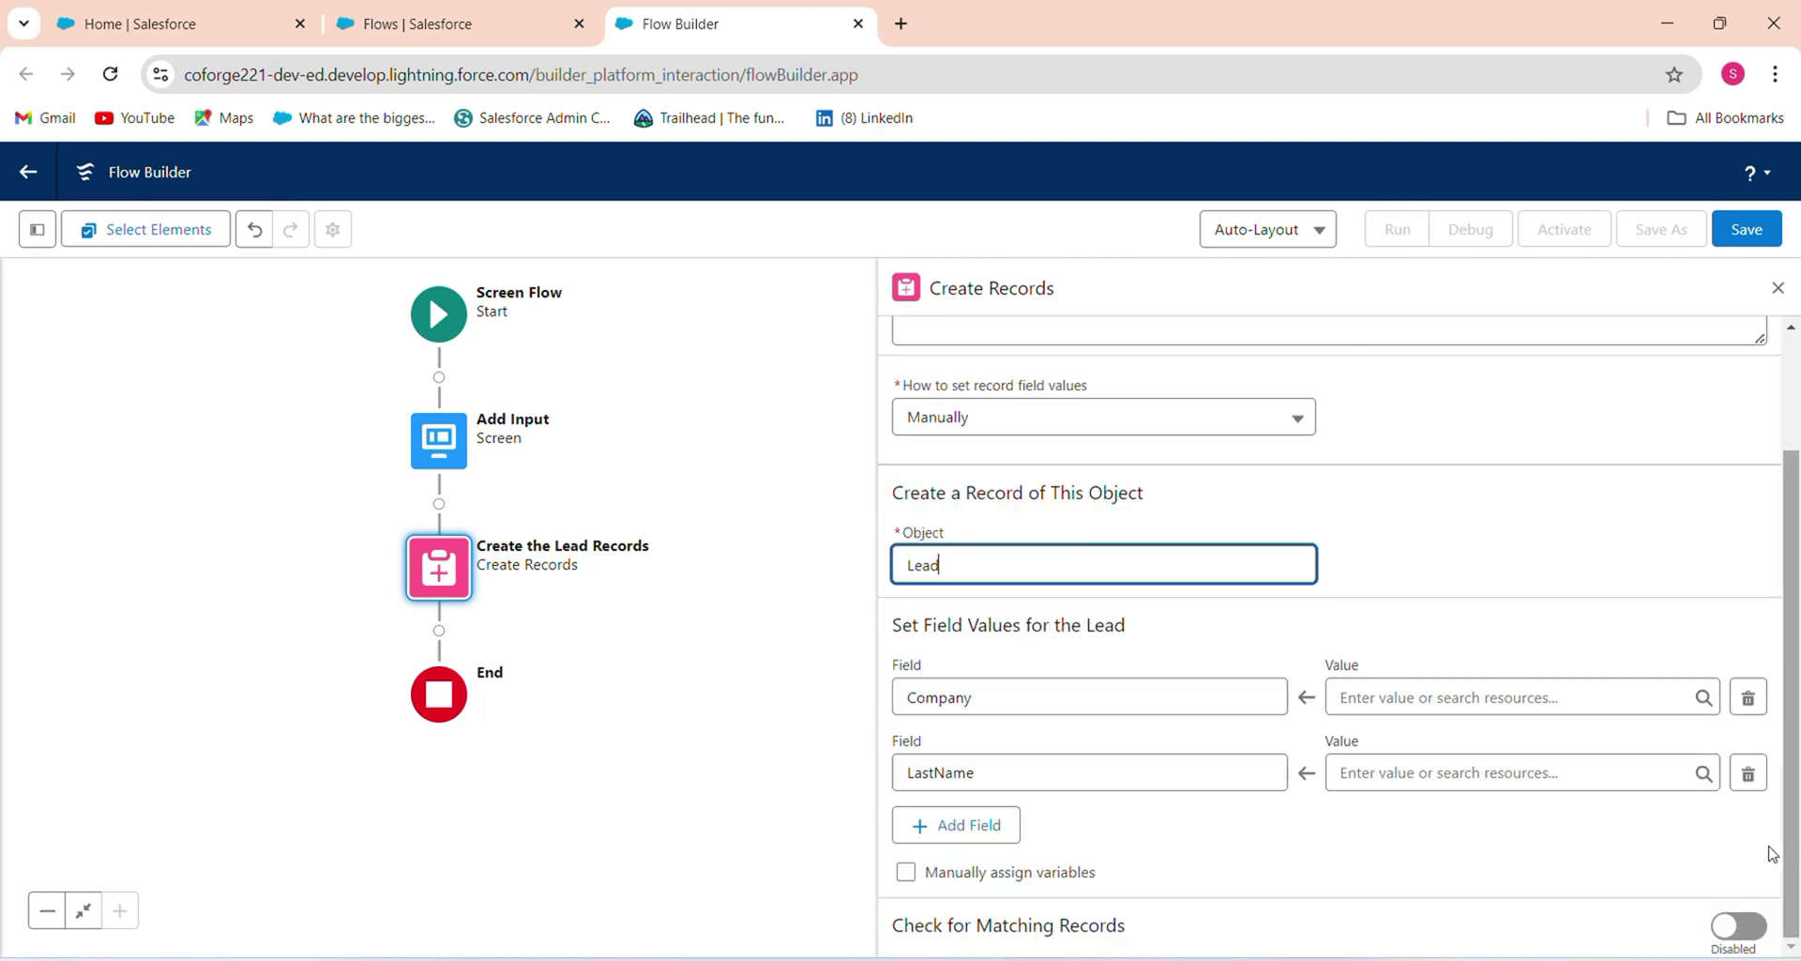
left_click(983, 831)
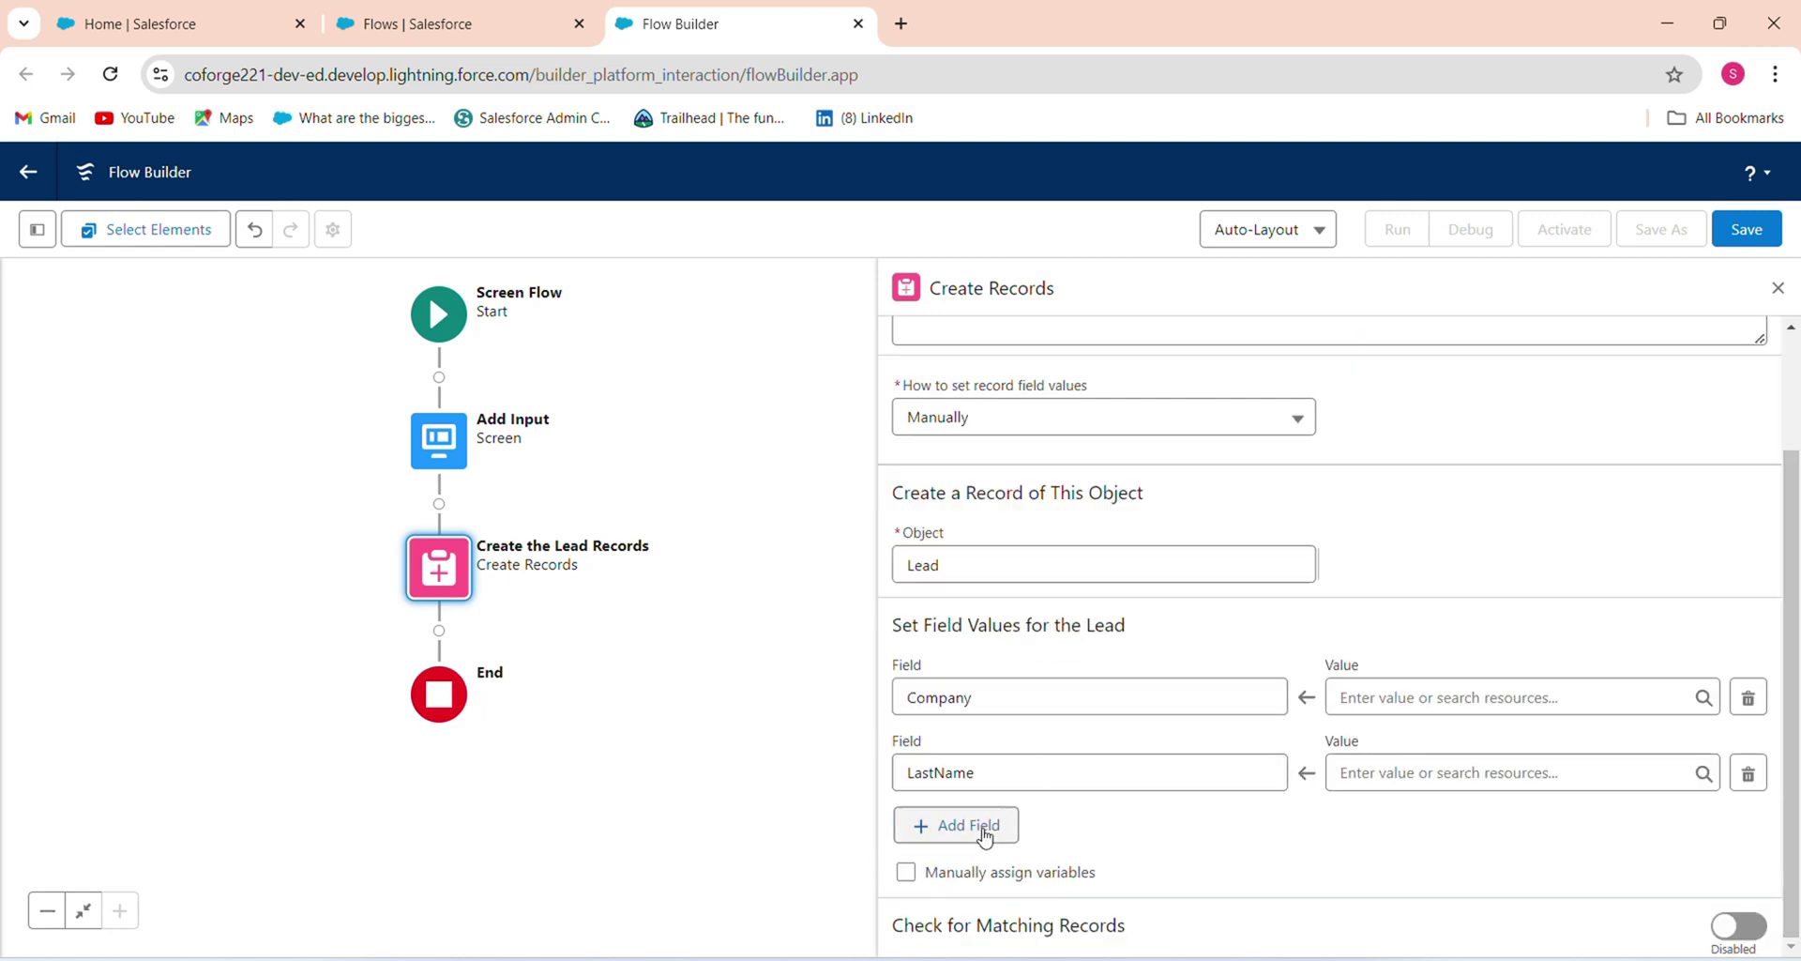
left_click(1399, 694)
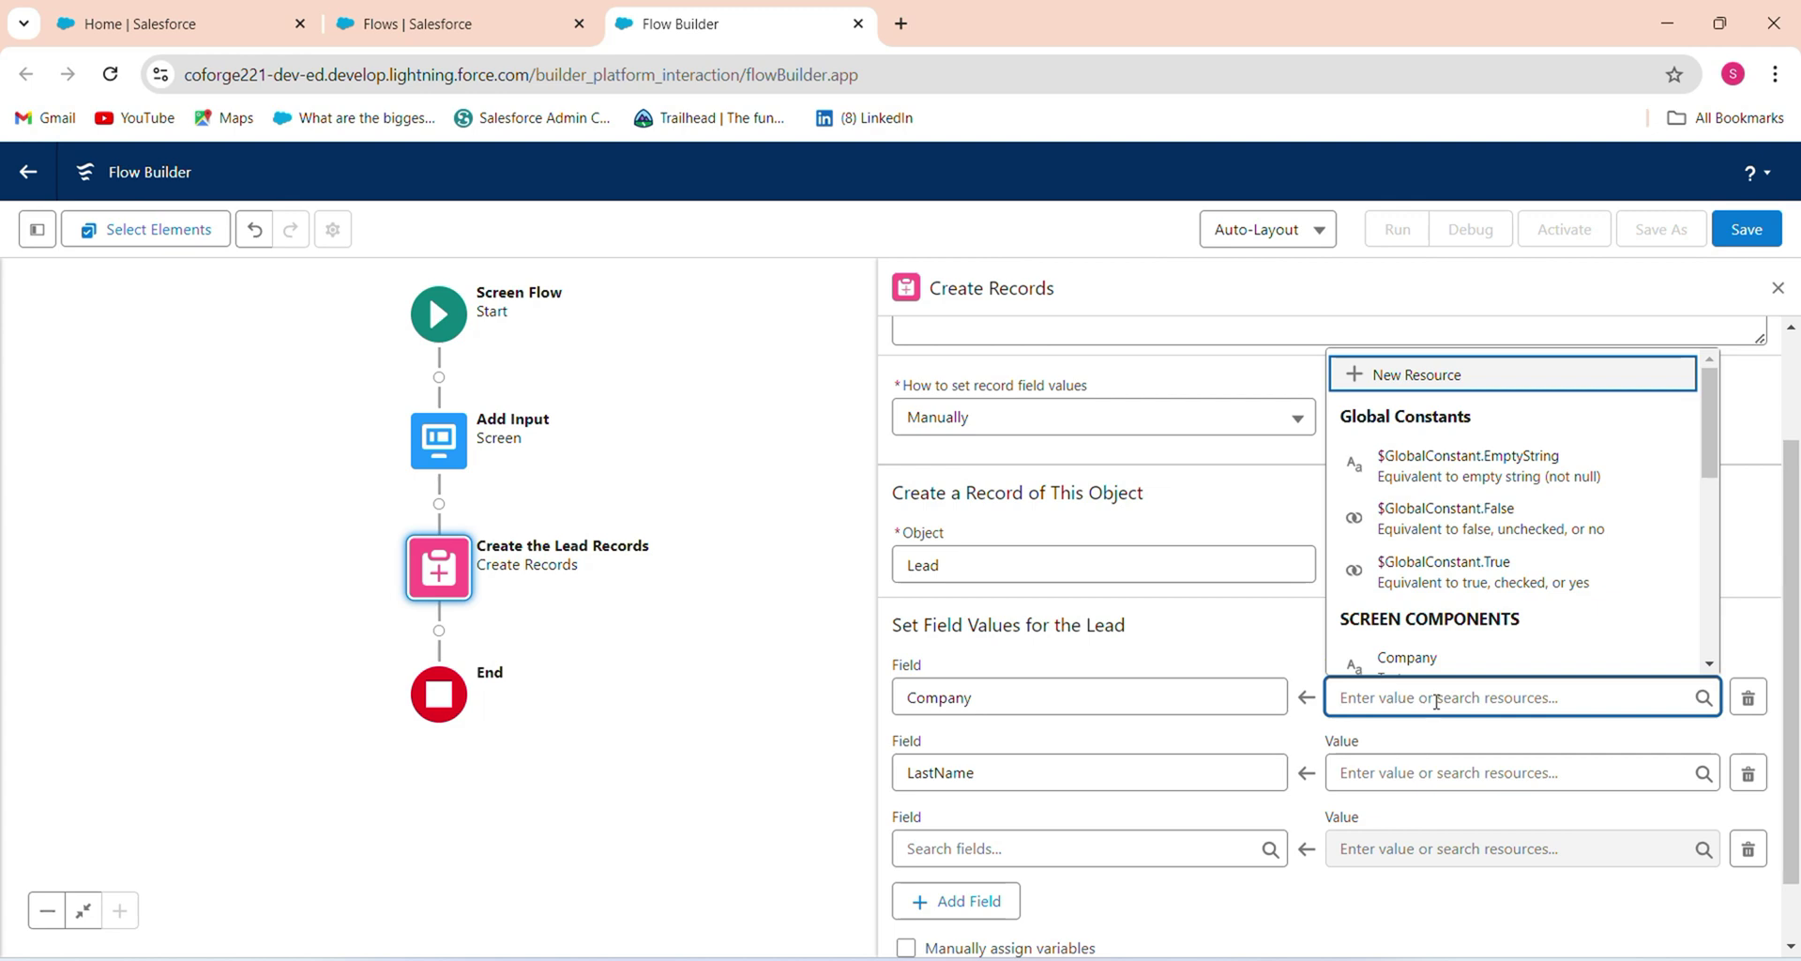
type("c")
left_click(1452, 668)
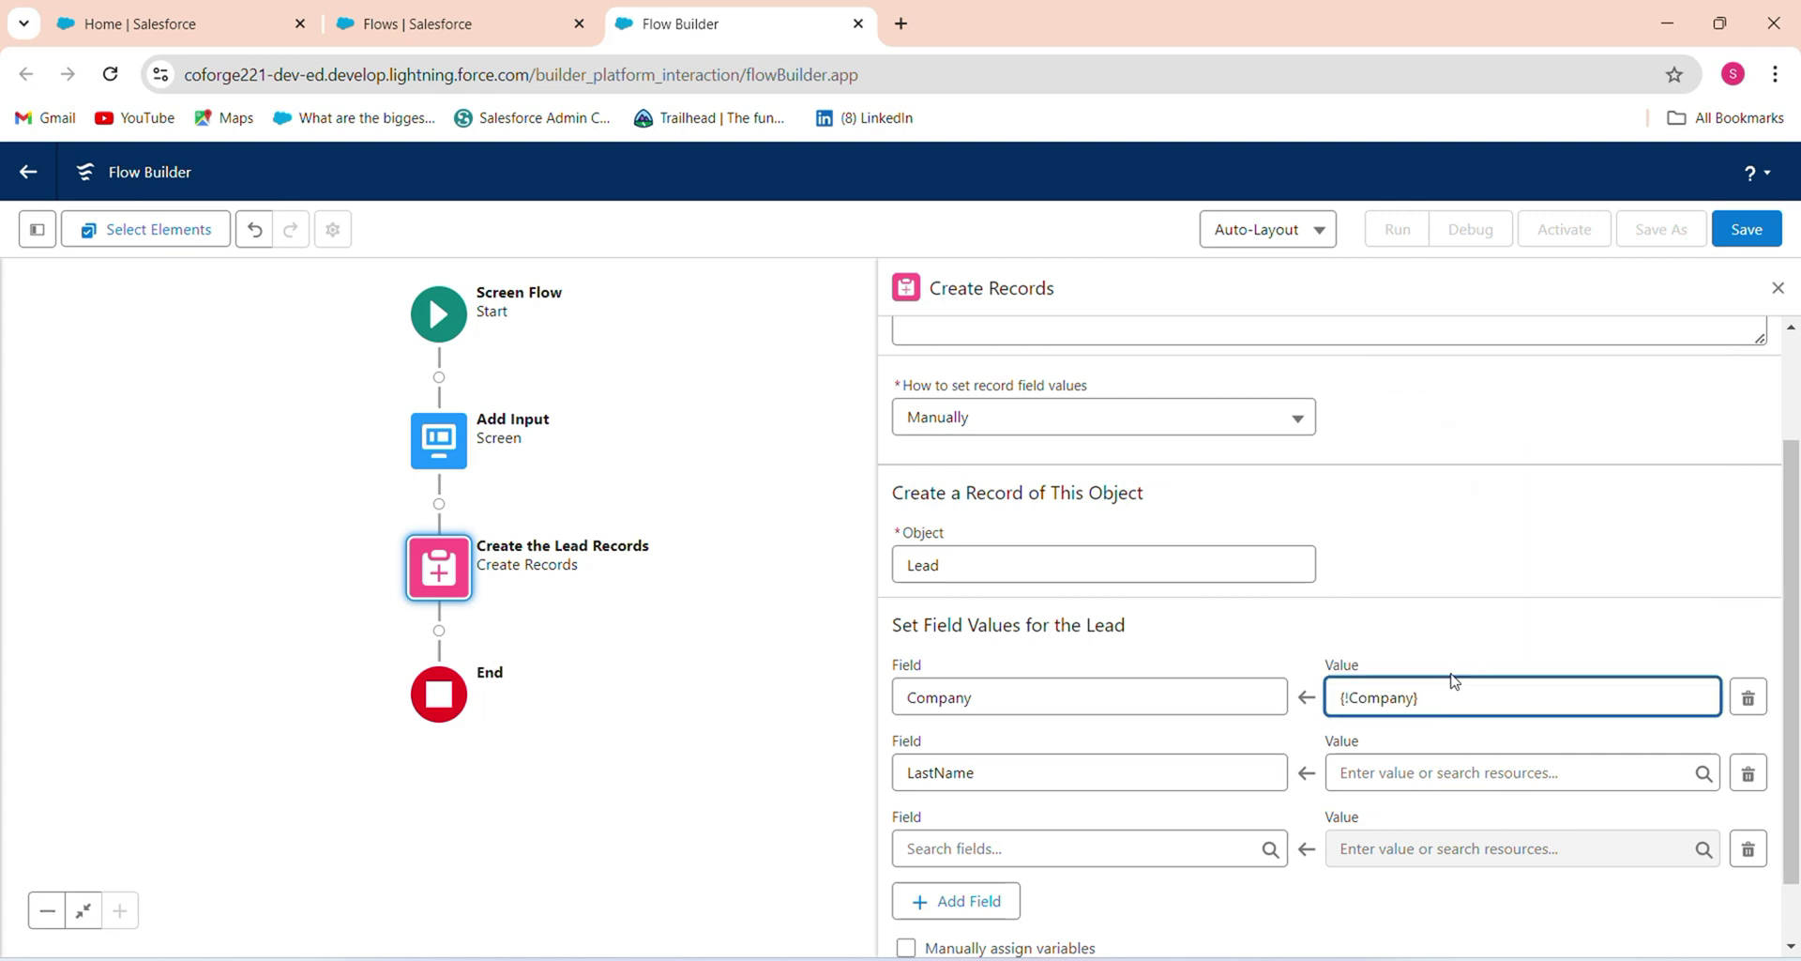
- Set the lead's LastName field to the Last_Name screen component
left_click(1399, 770)
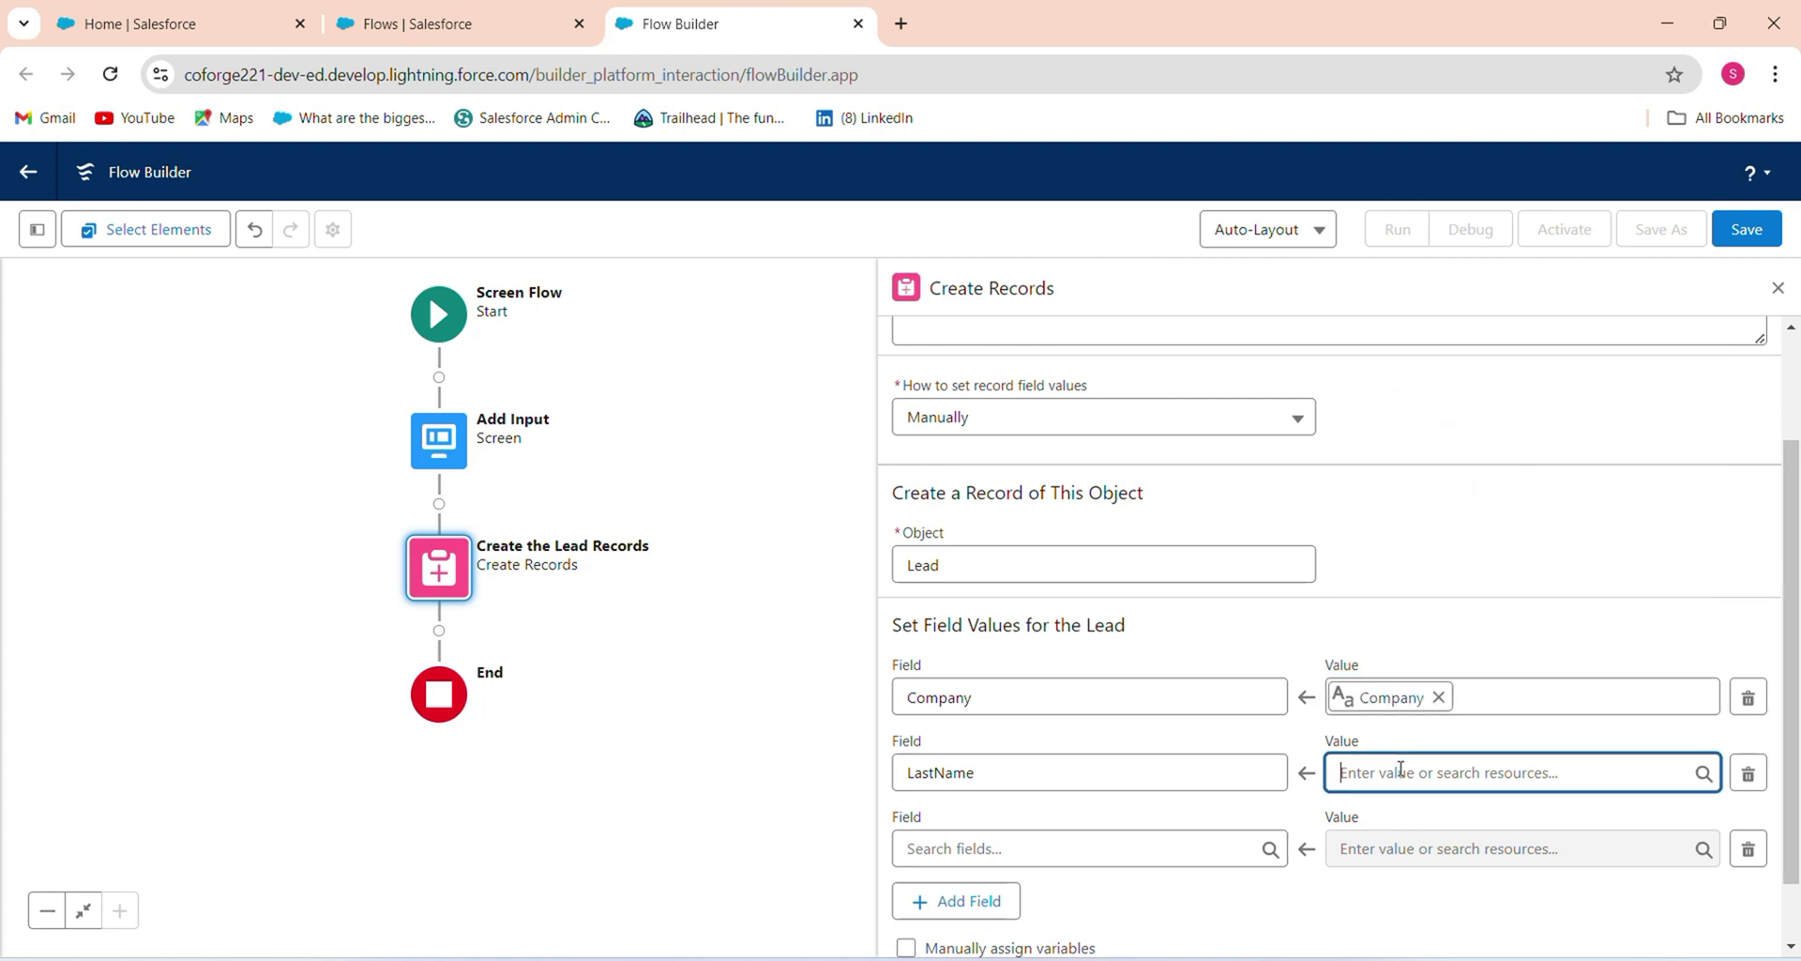
scroll(1520, 648, "down", 3)
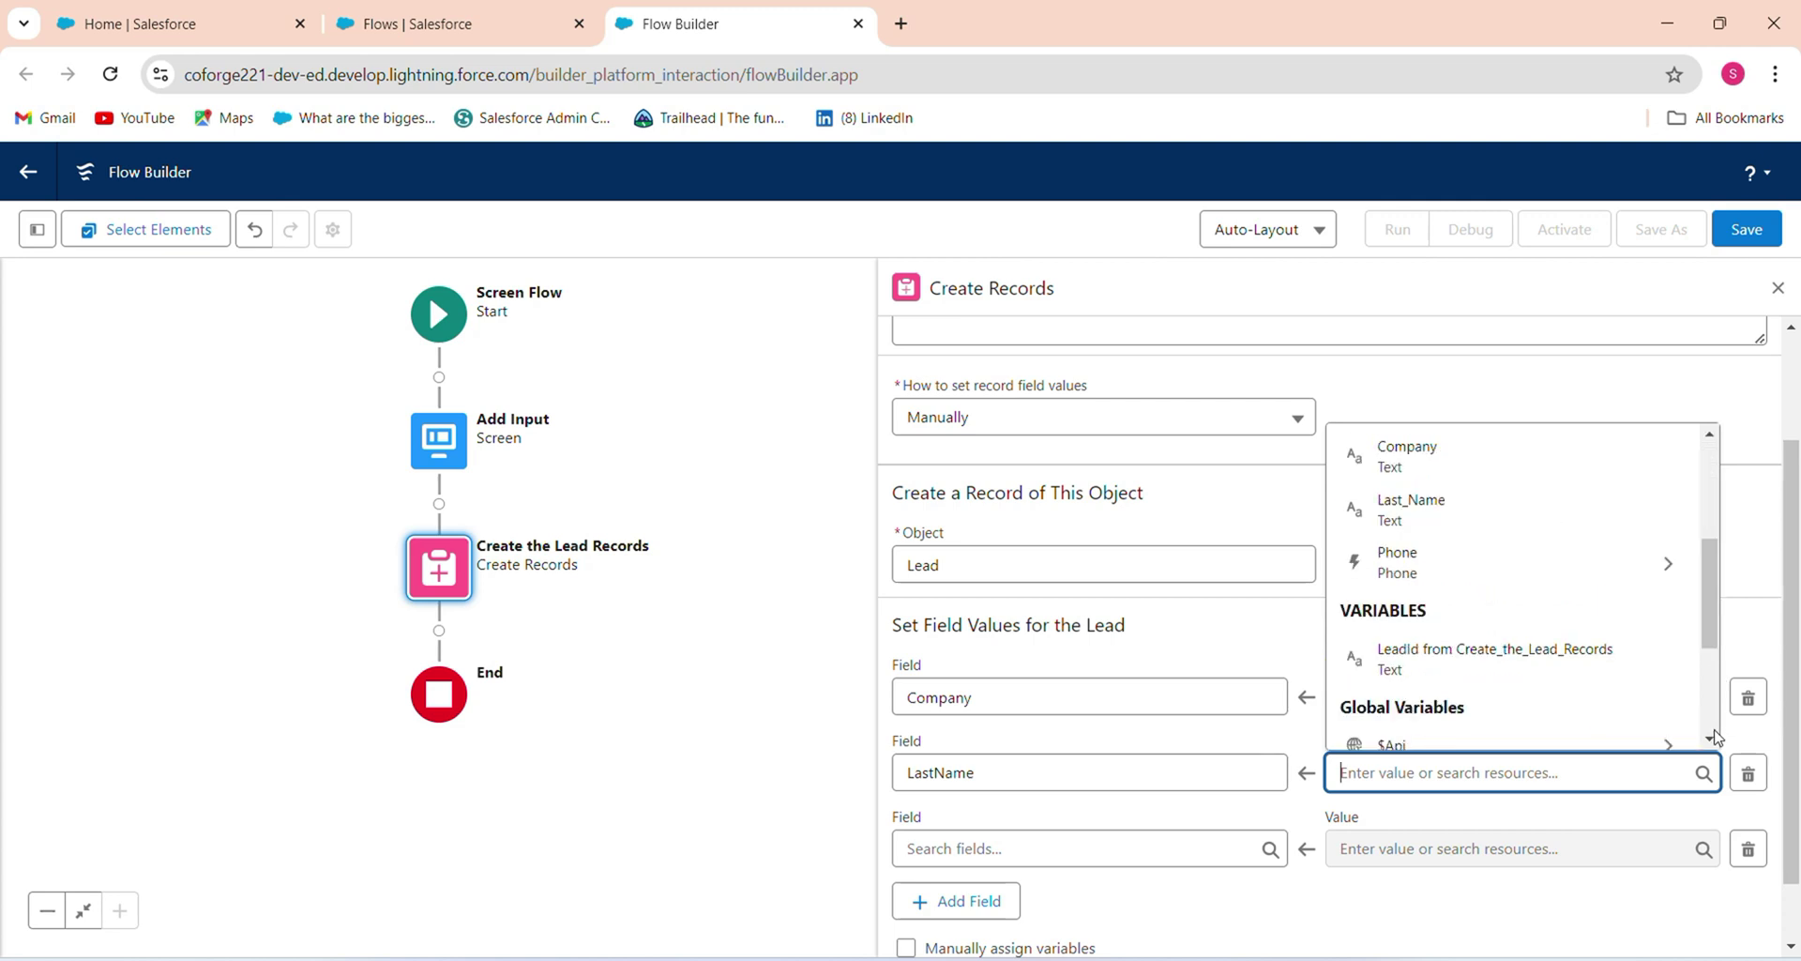
left_click(1496, 539)
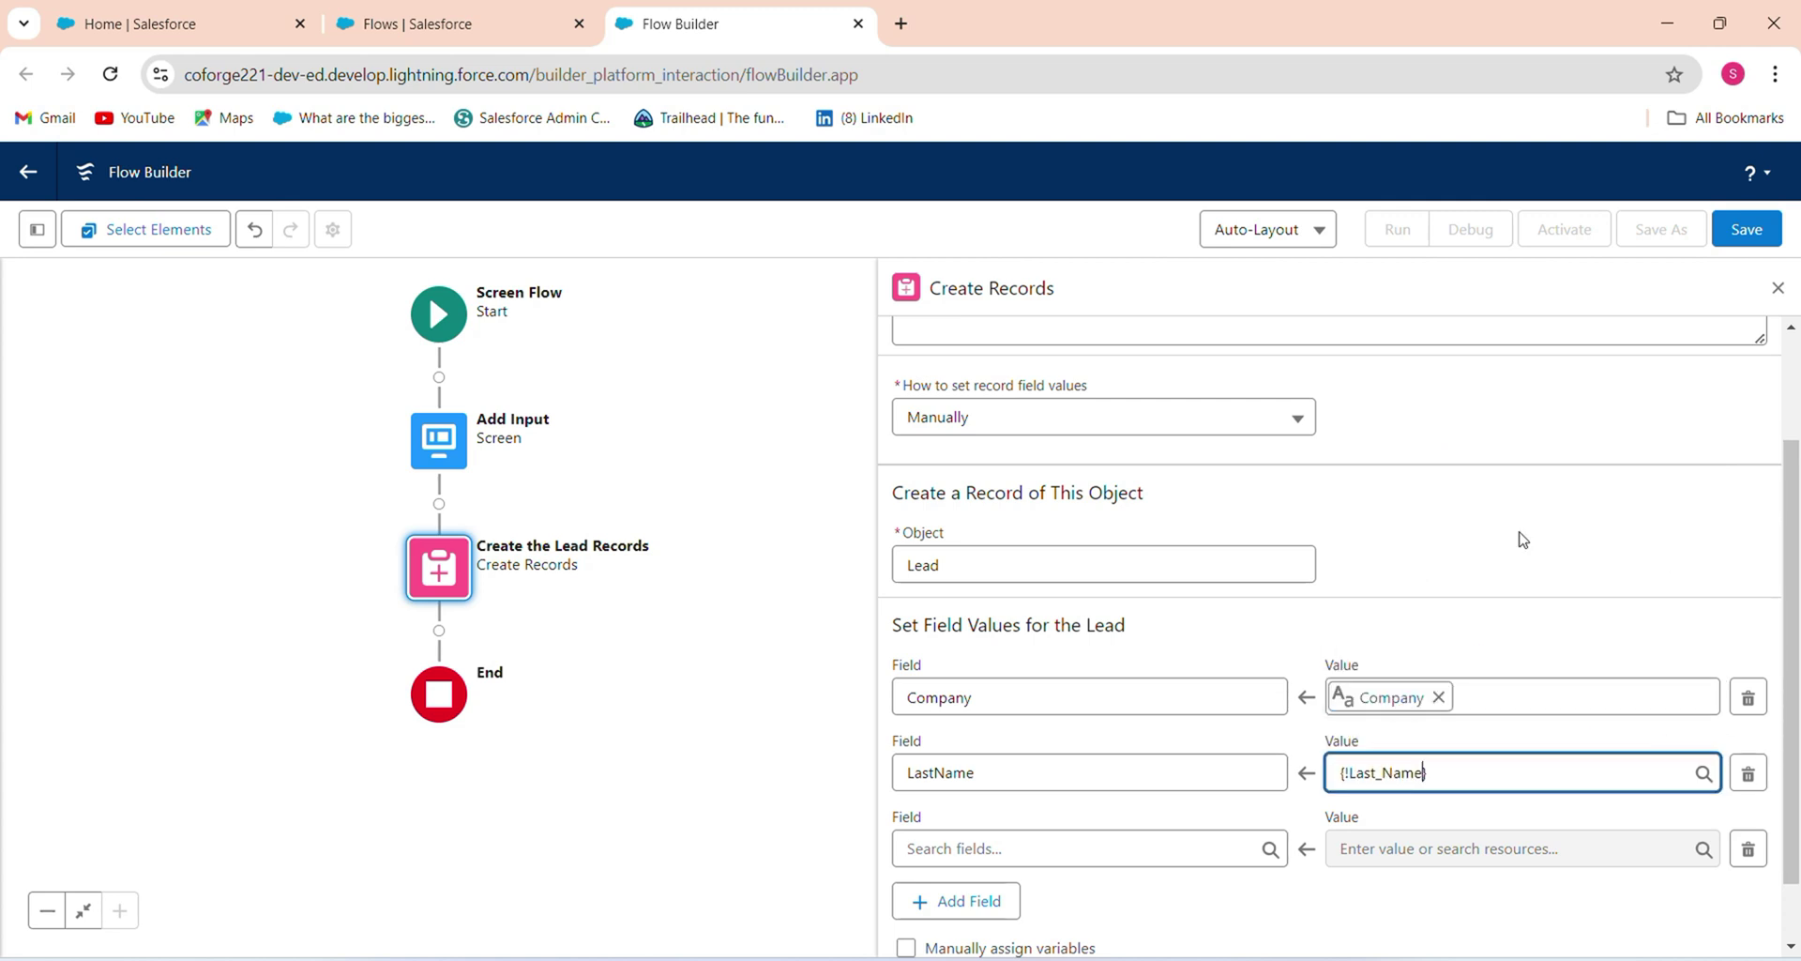
- Choose Phone as the third lead field and set it to the Phone screen component's Value
scroll(1595, 638, "down", 1)
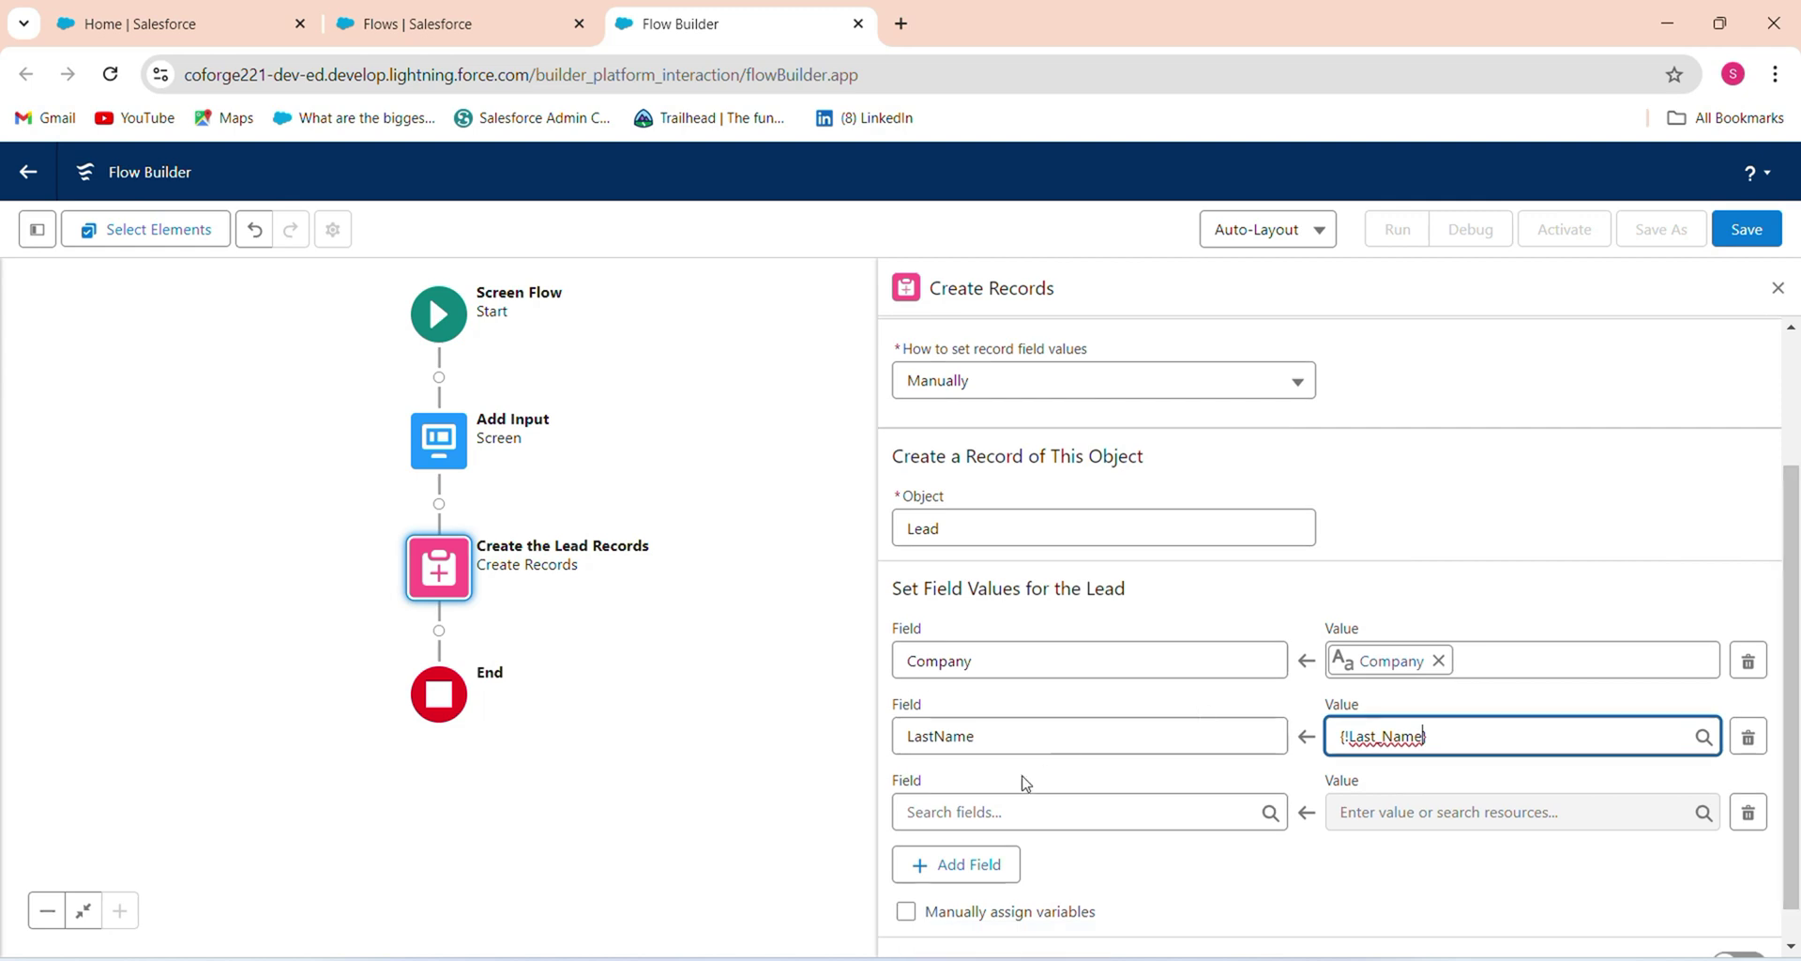
left_click(1156, 797)
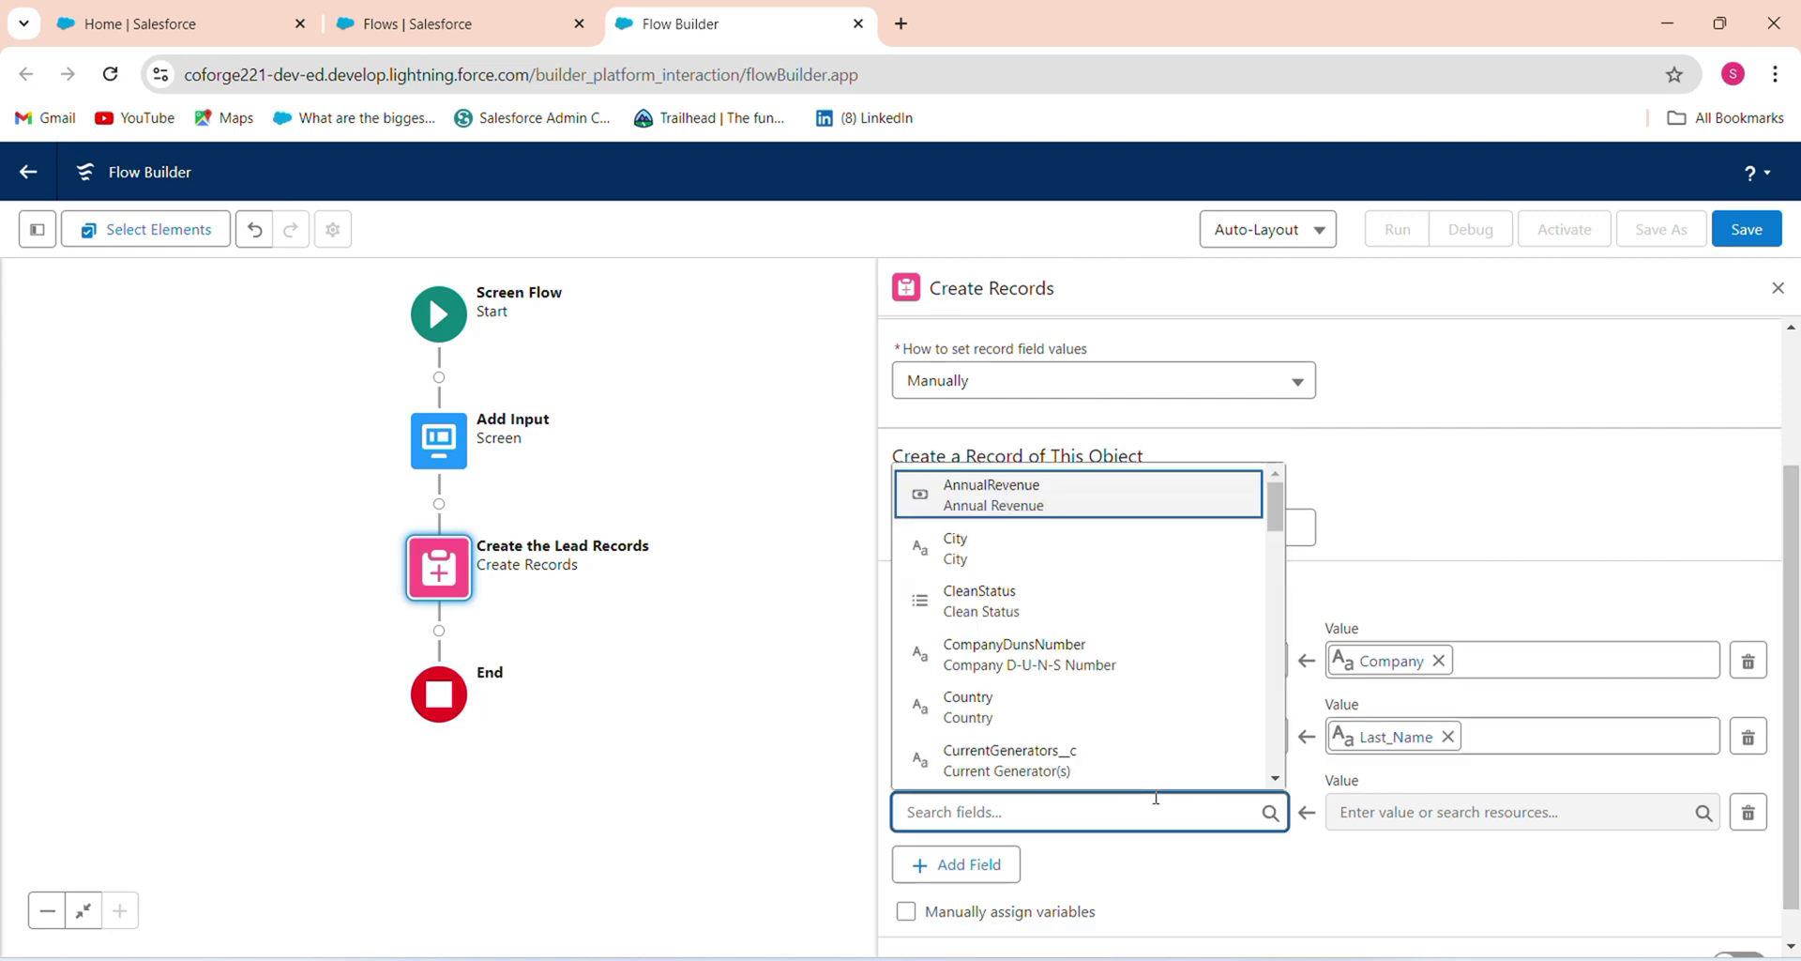
type("pho")
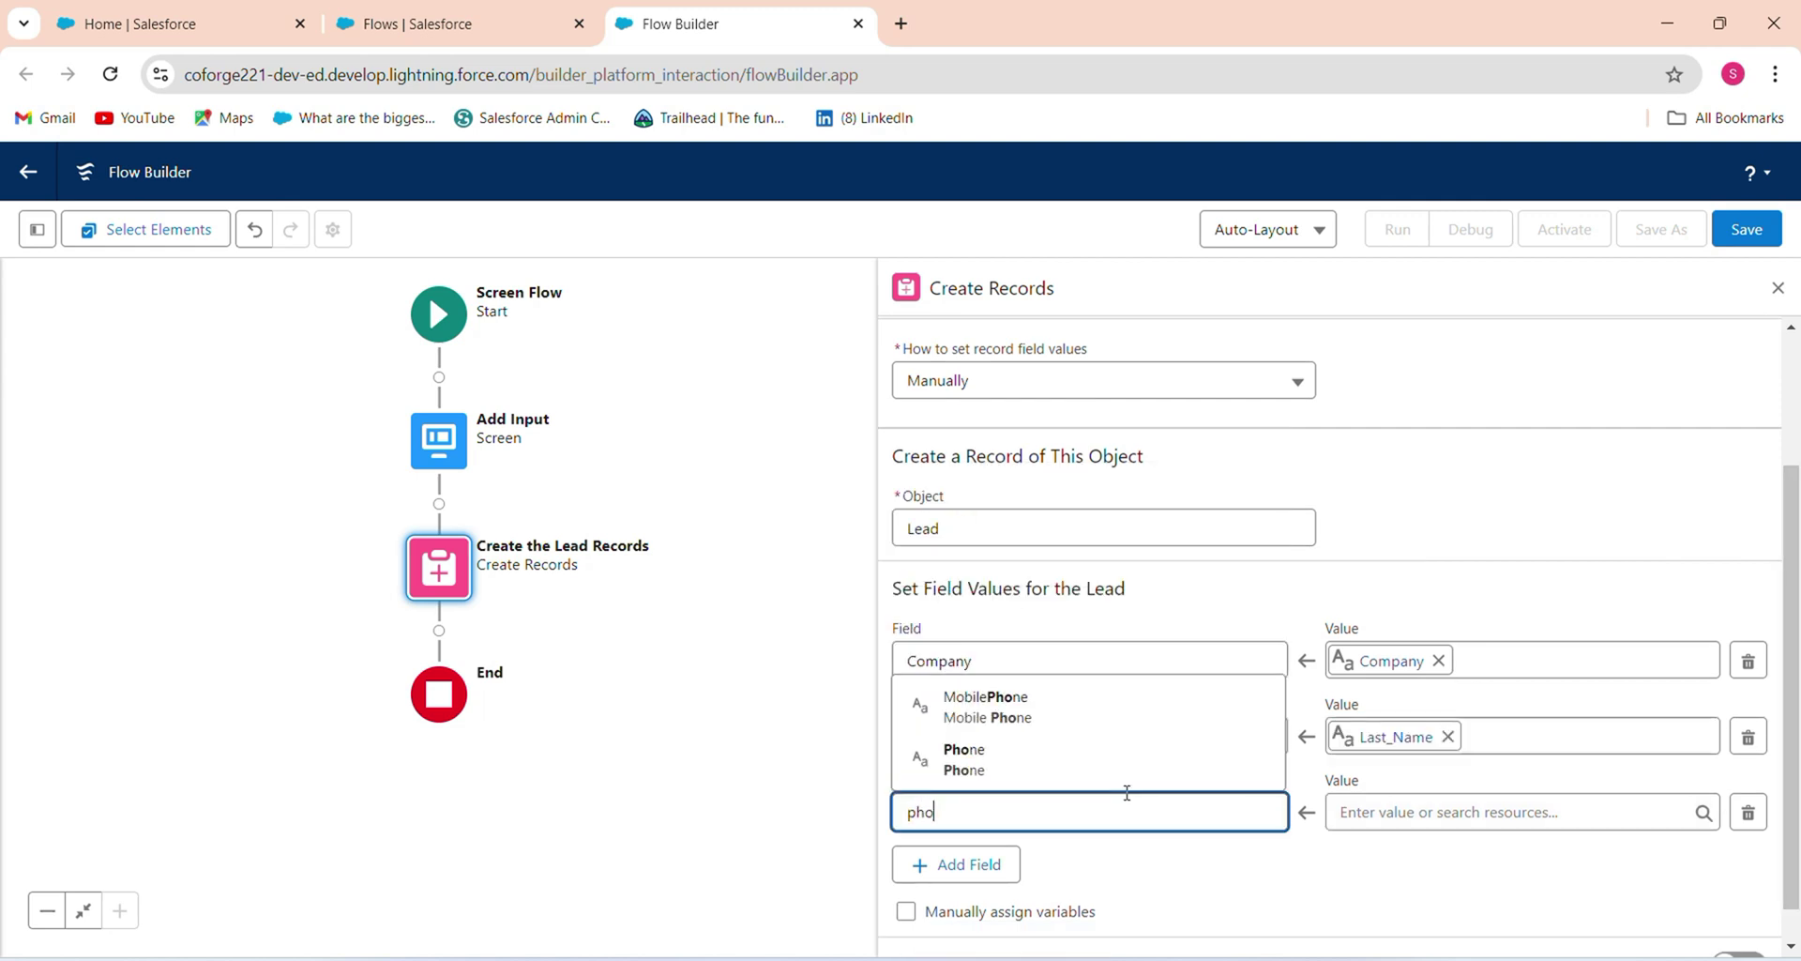
left_click(994, 762)
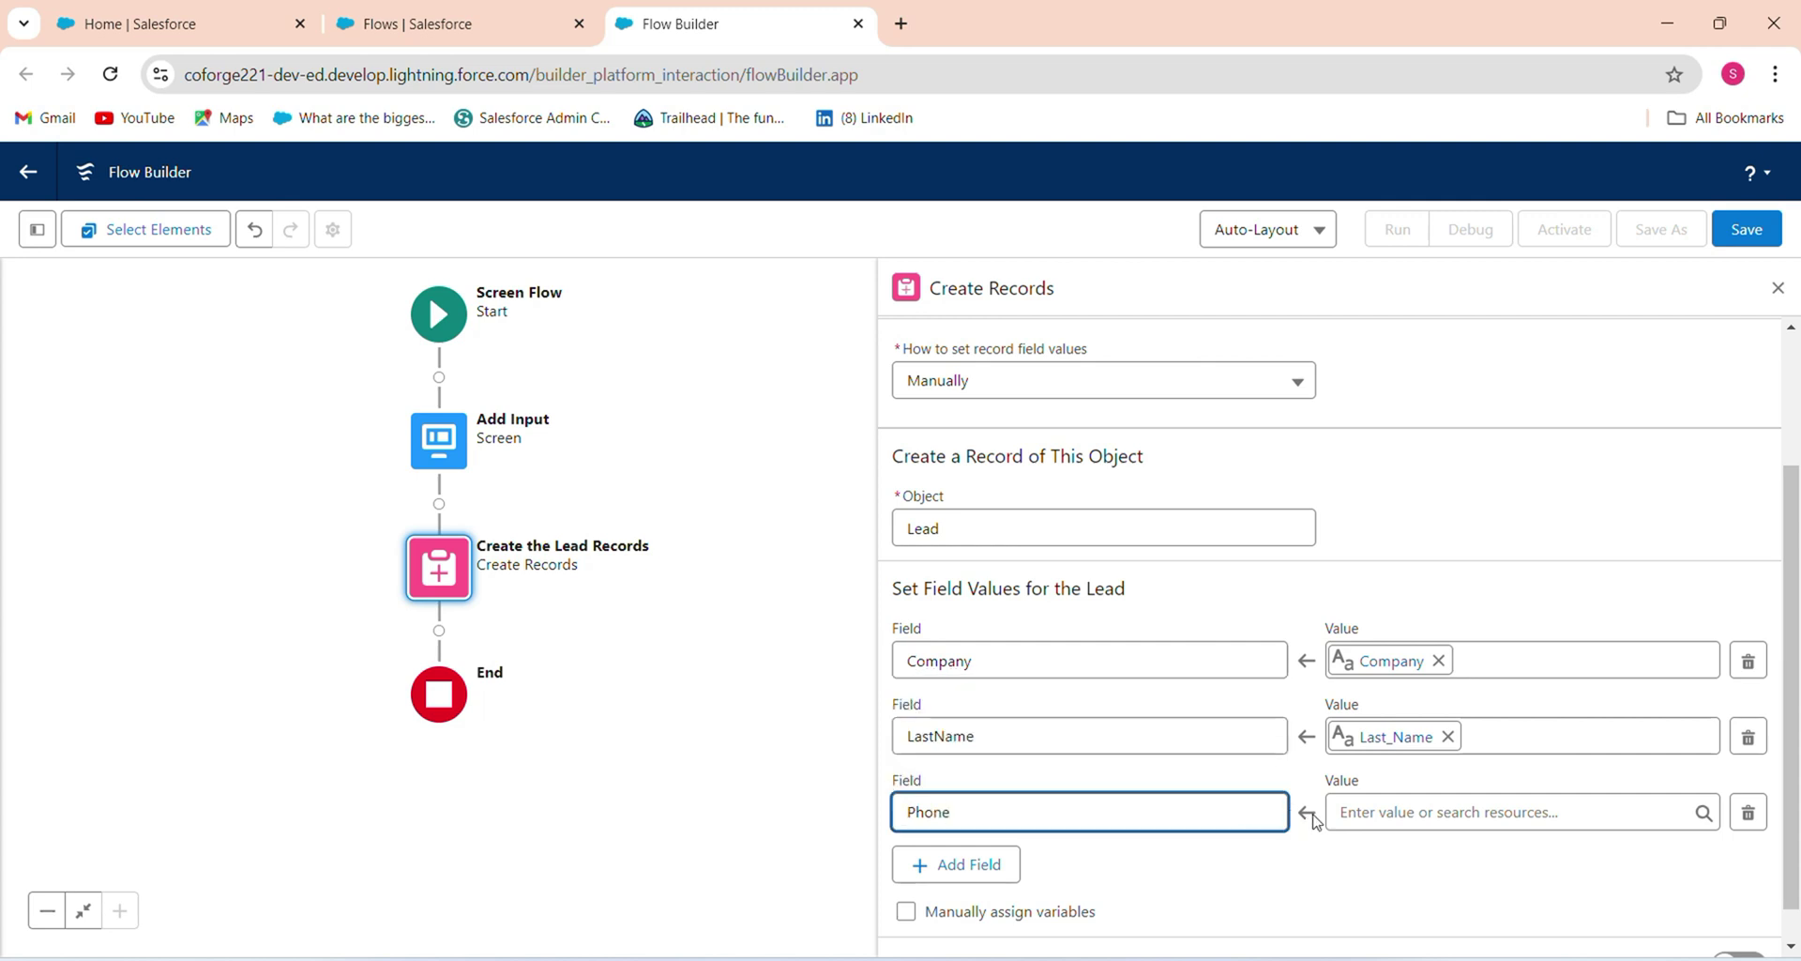
left_click(1371, 815)
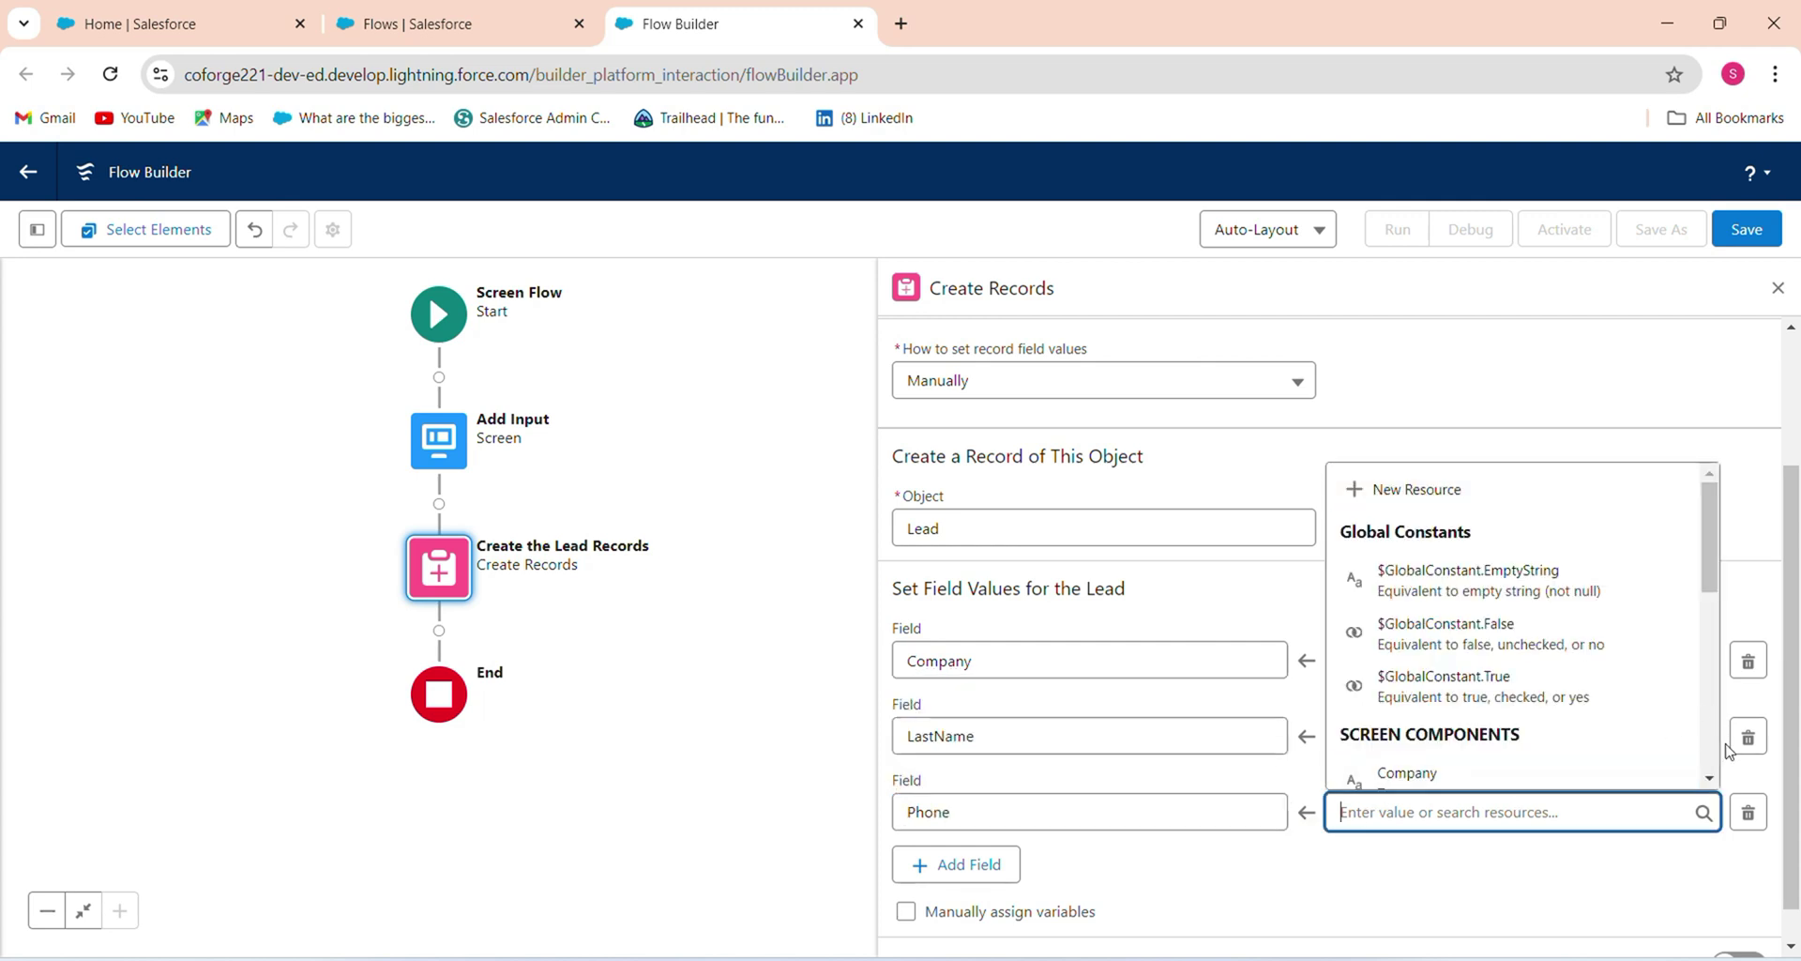
scroll(1515, 724, "down", 3)
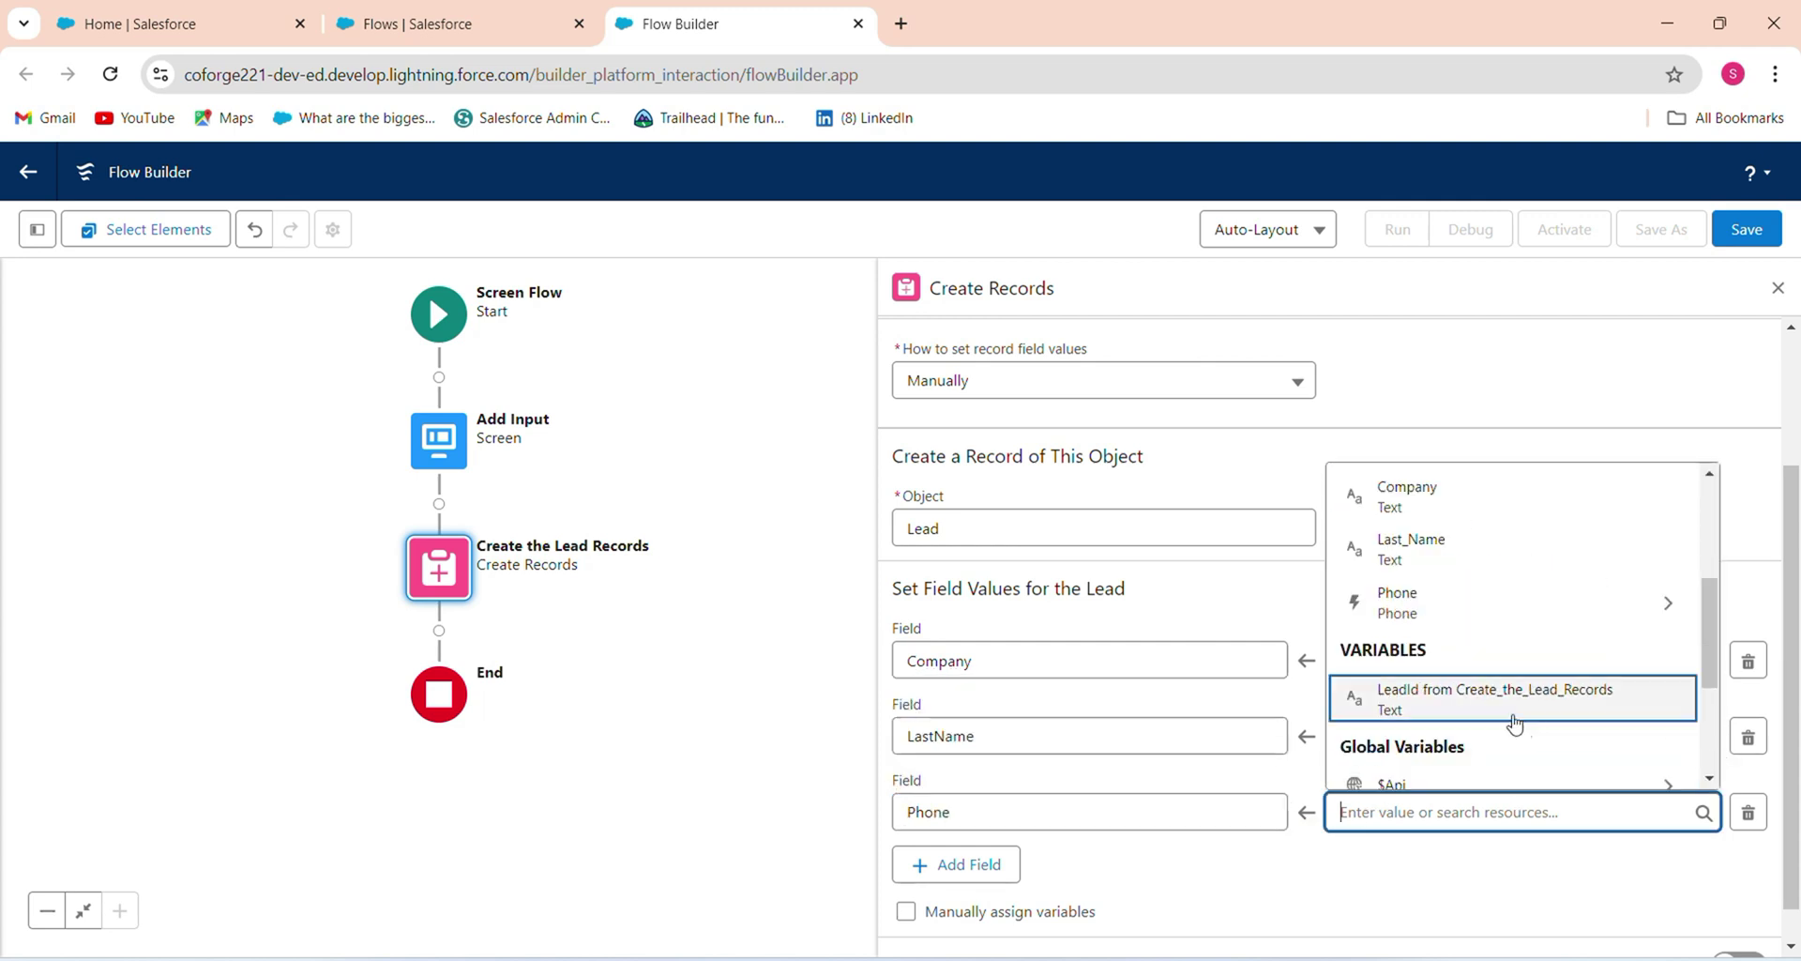
left_click(1402, 605)
left_click(1433, 768)
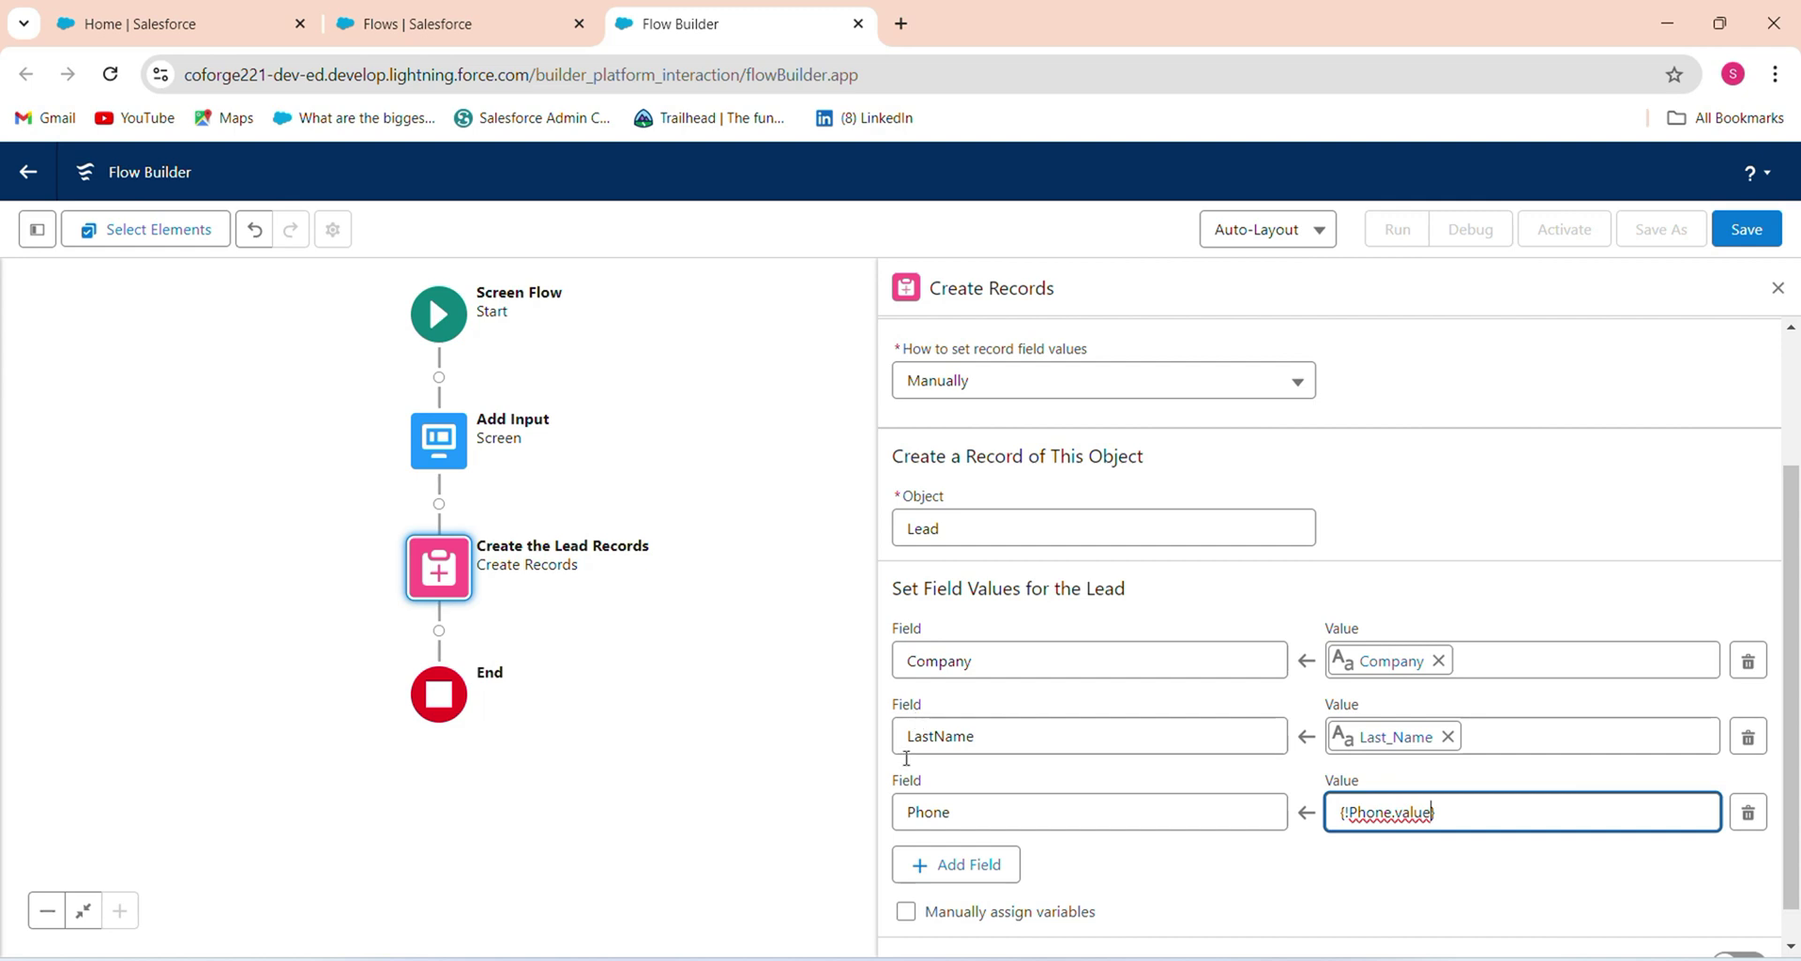
left_click(748, 730)
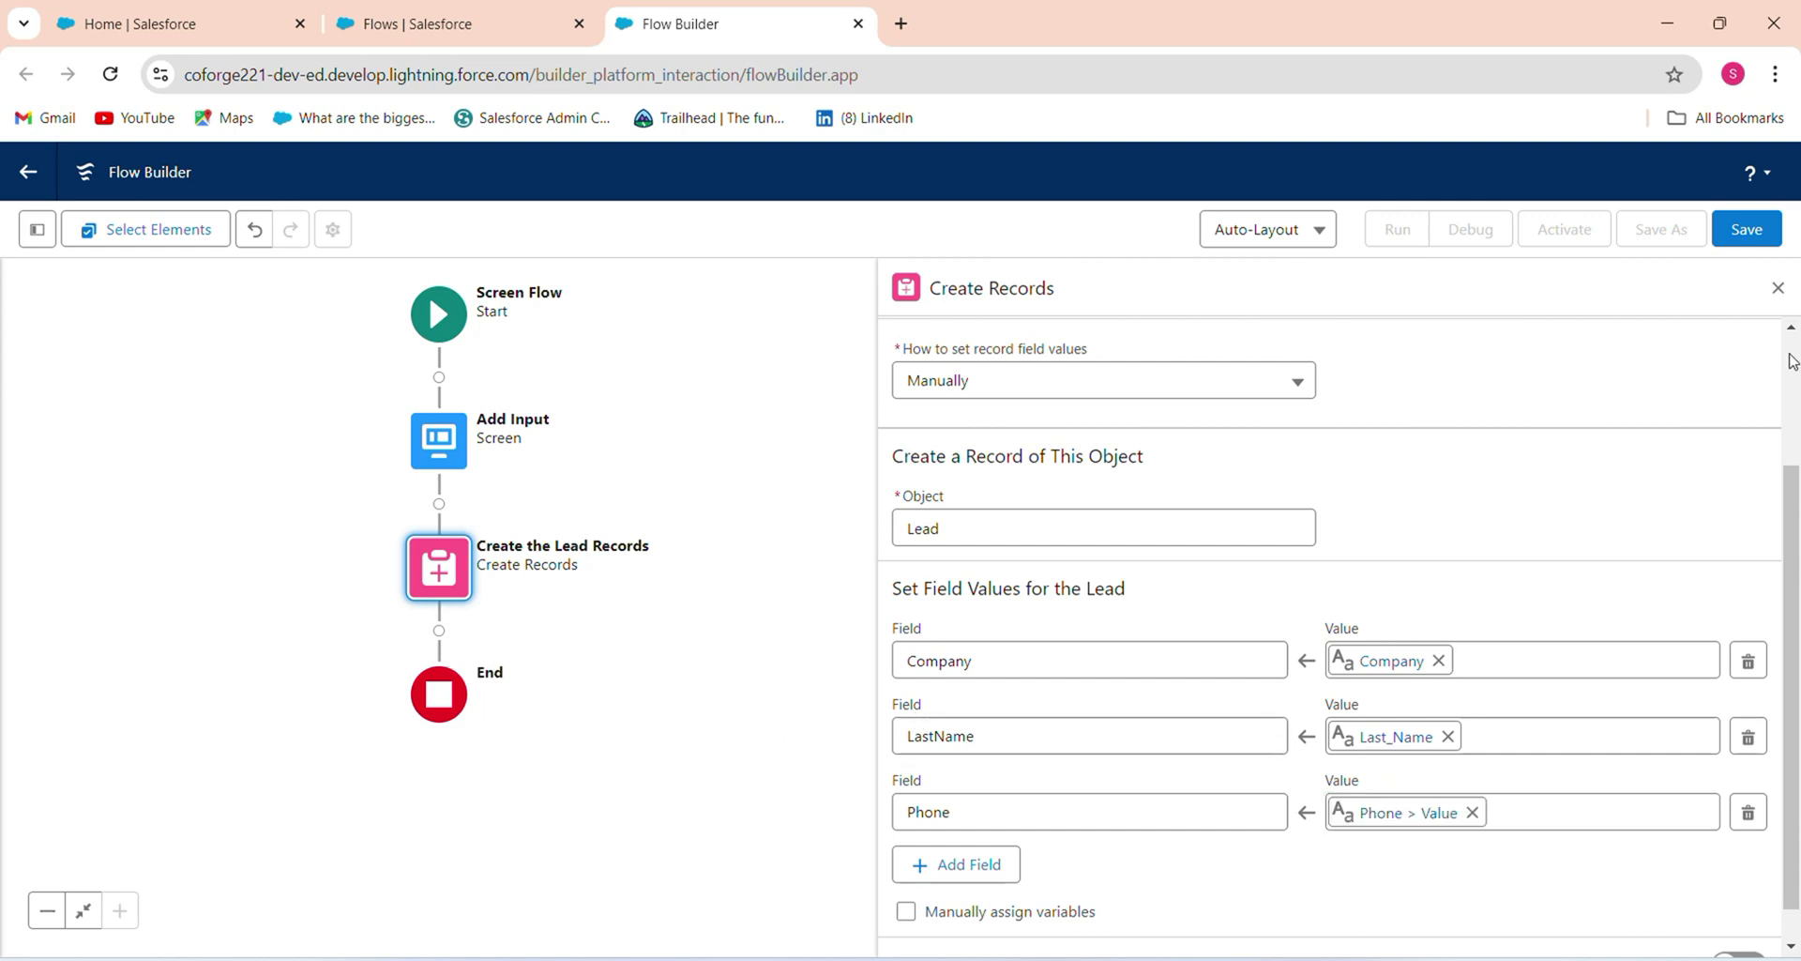
- Save the flow with the label "Add a Fault Error message on Screen Flow" and activate it
left_click(1747, 229)
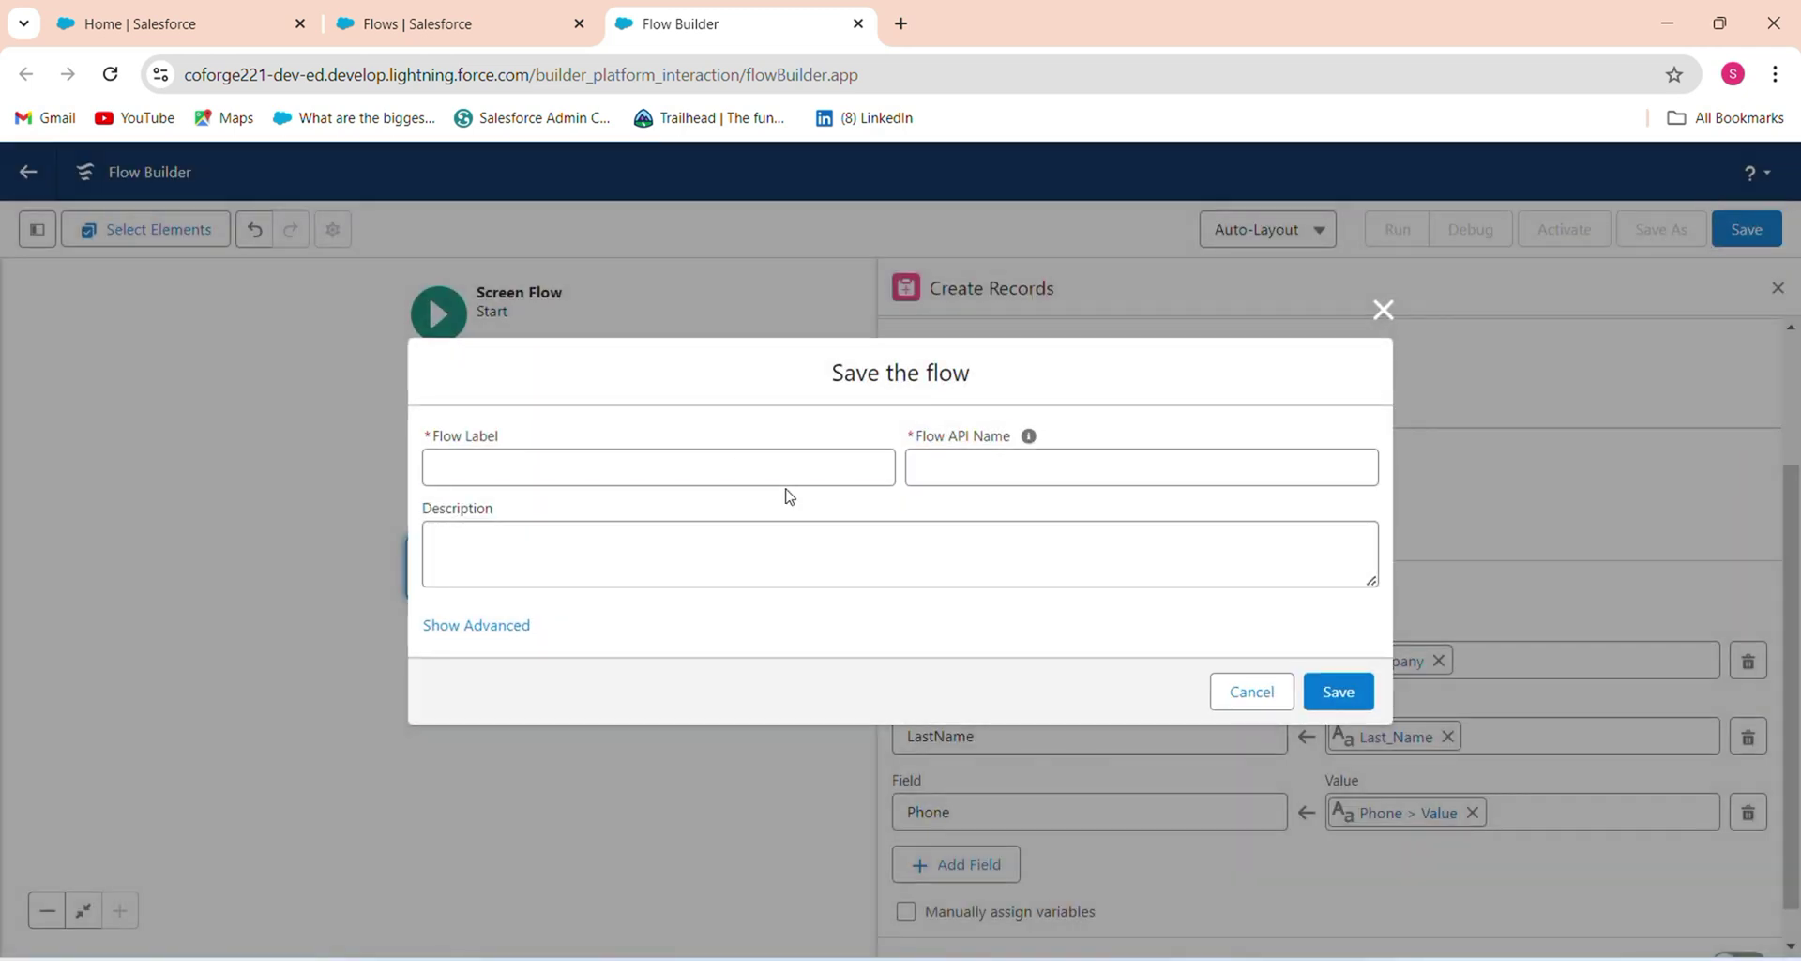
left_click(739, 468)
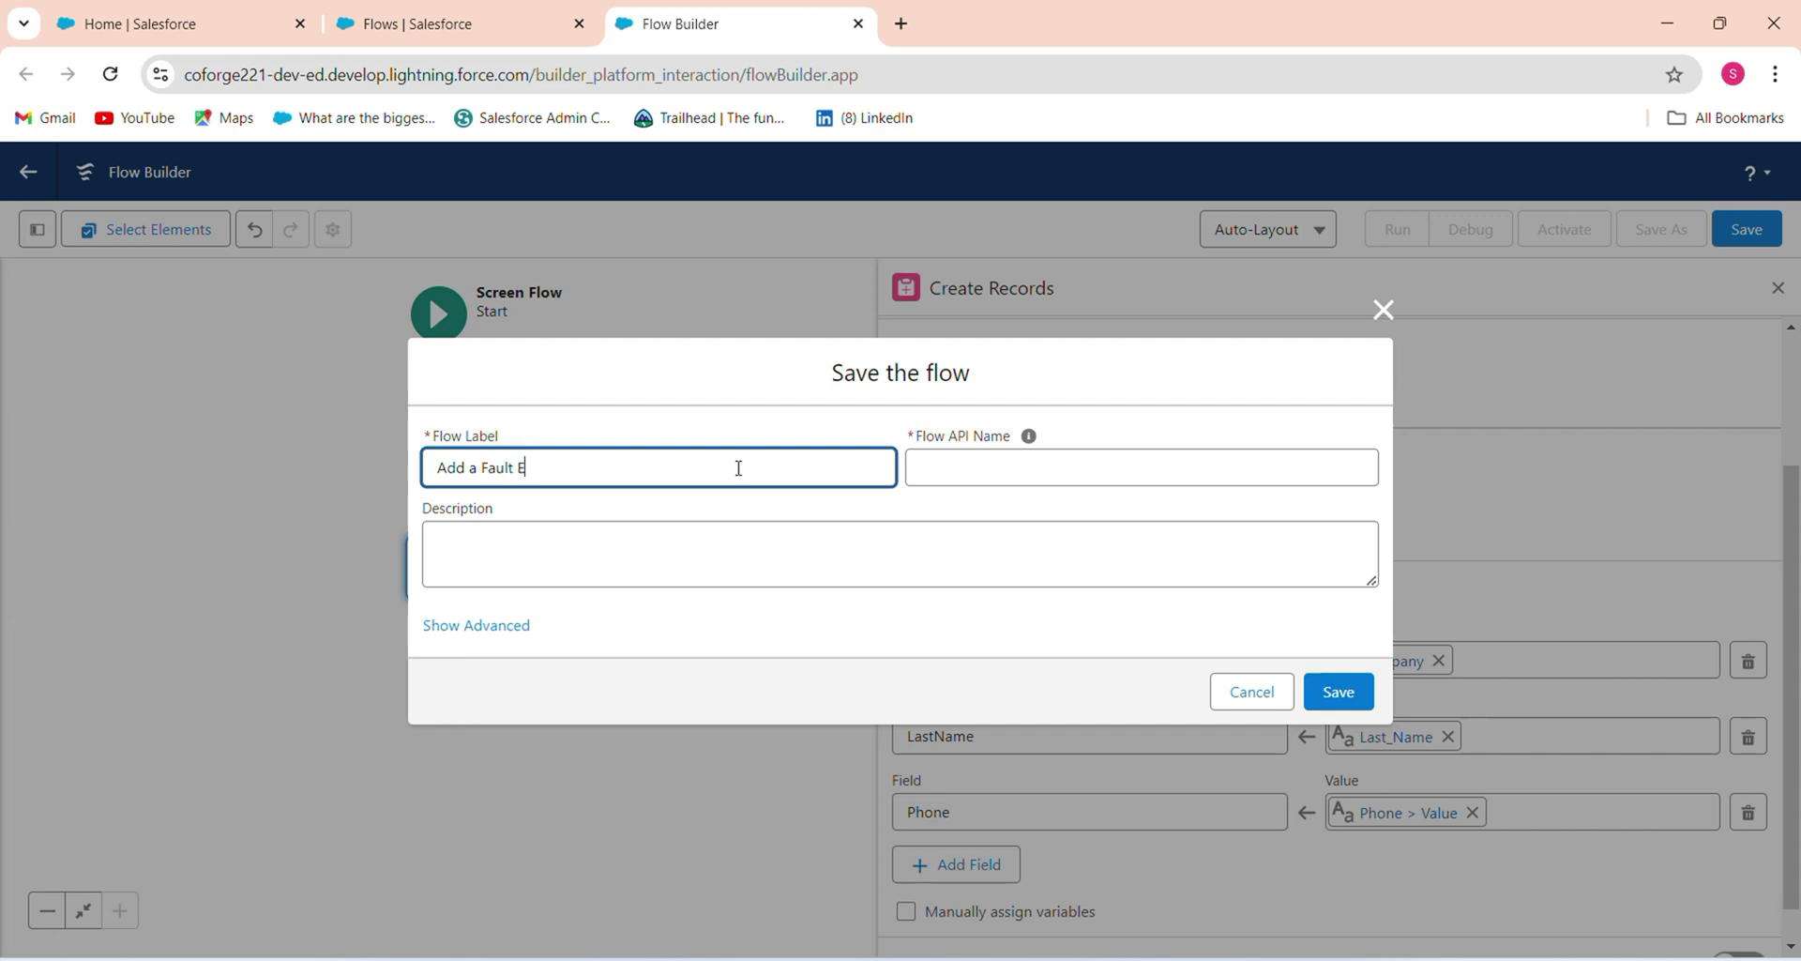
type("message on Screen Flow")
left_click(1360, 694)
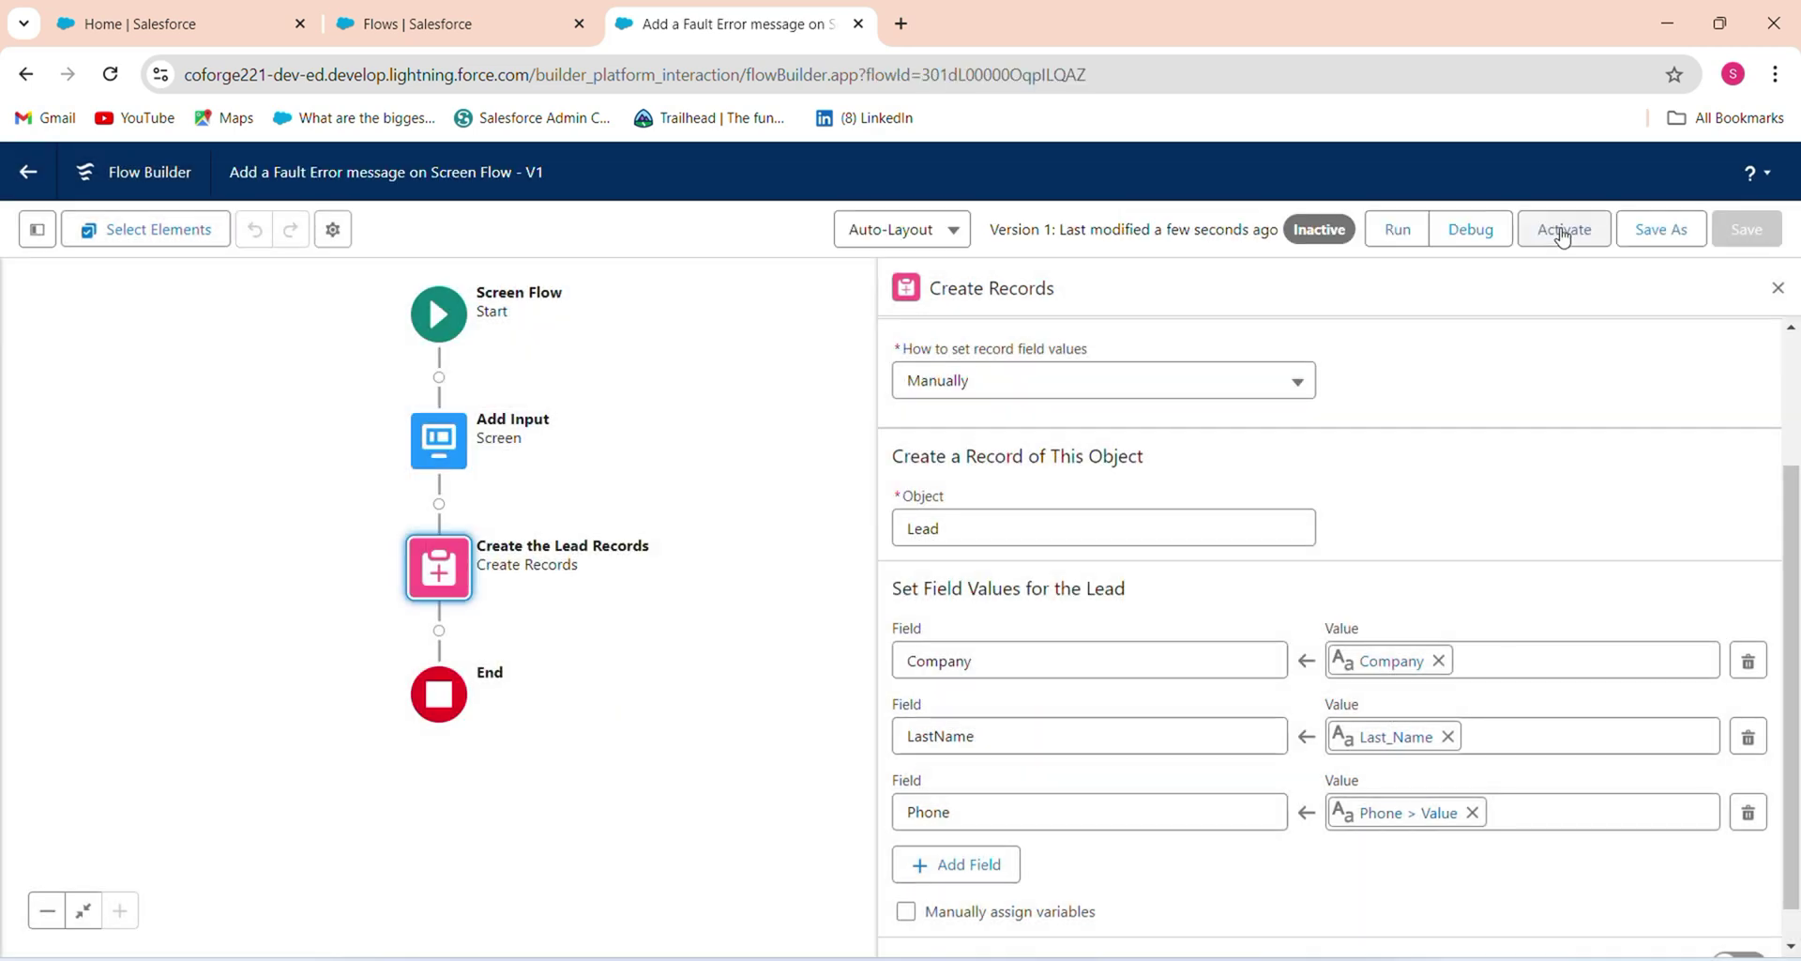
left_click(1565, 230)
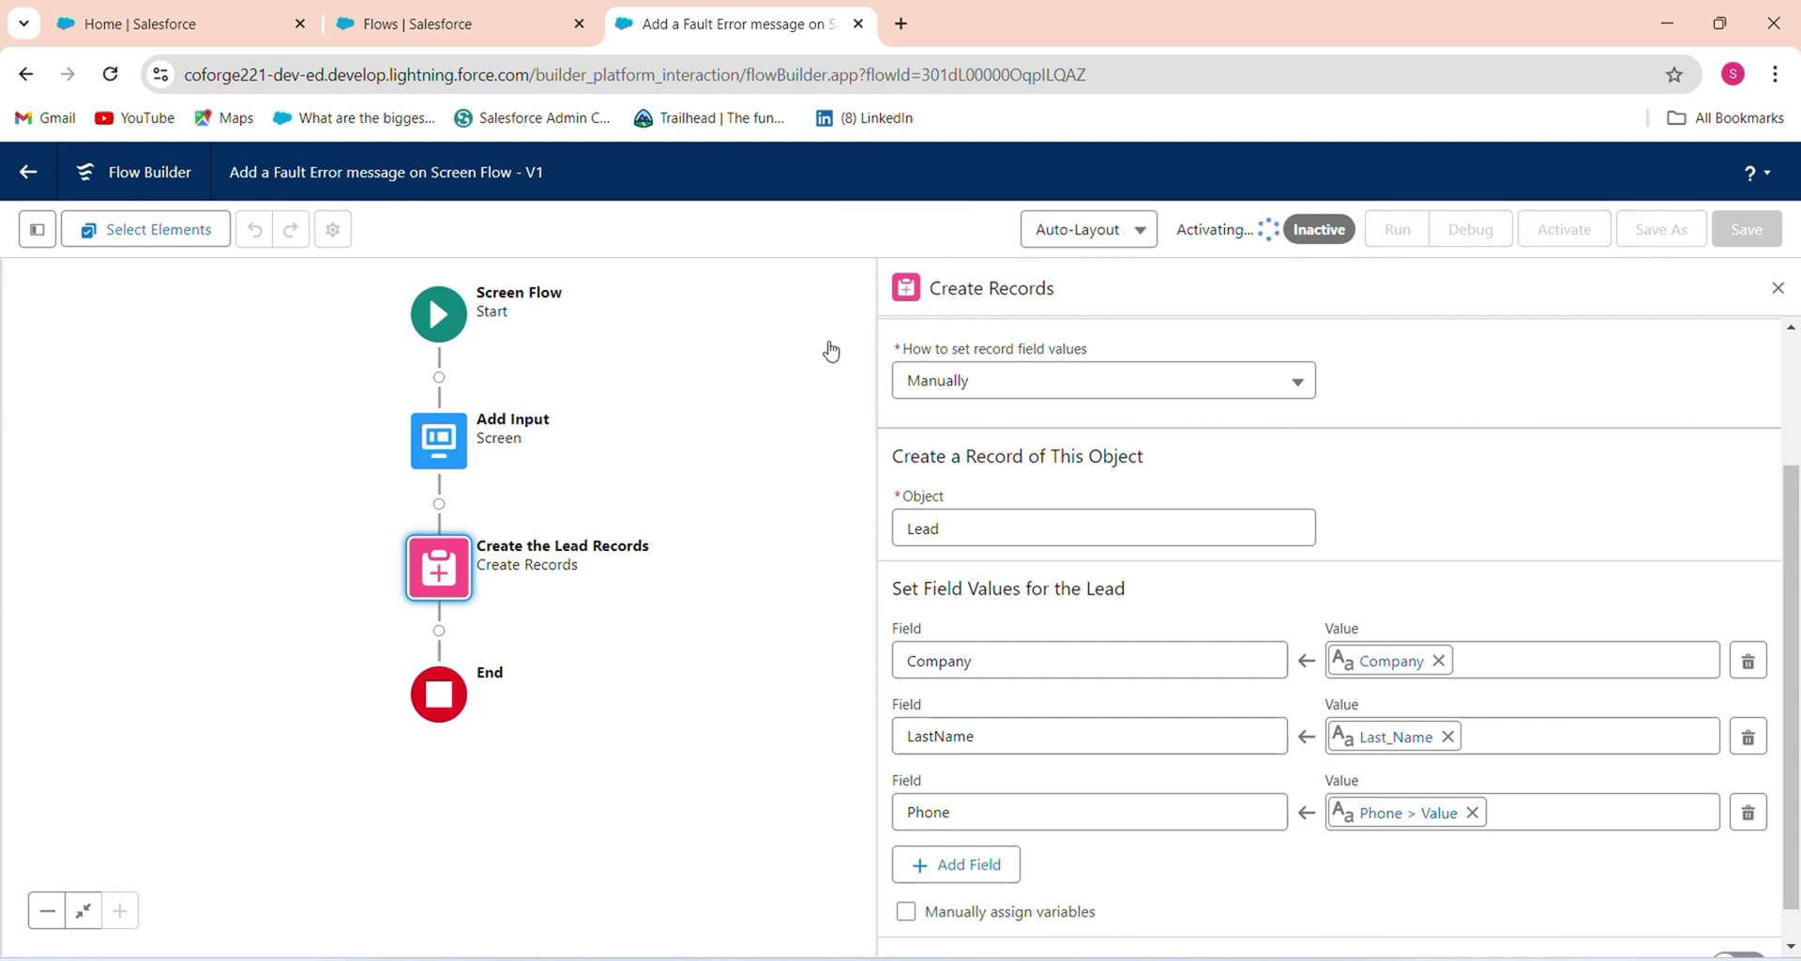
- Open the Sales home page for editing and add a Flow component directly below the Assistant component
left_click(114, 23)
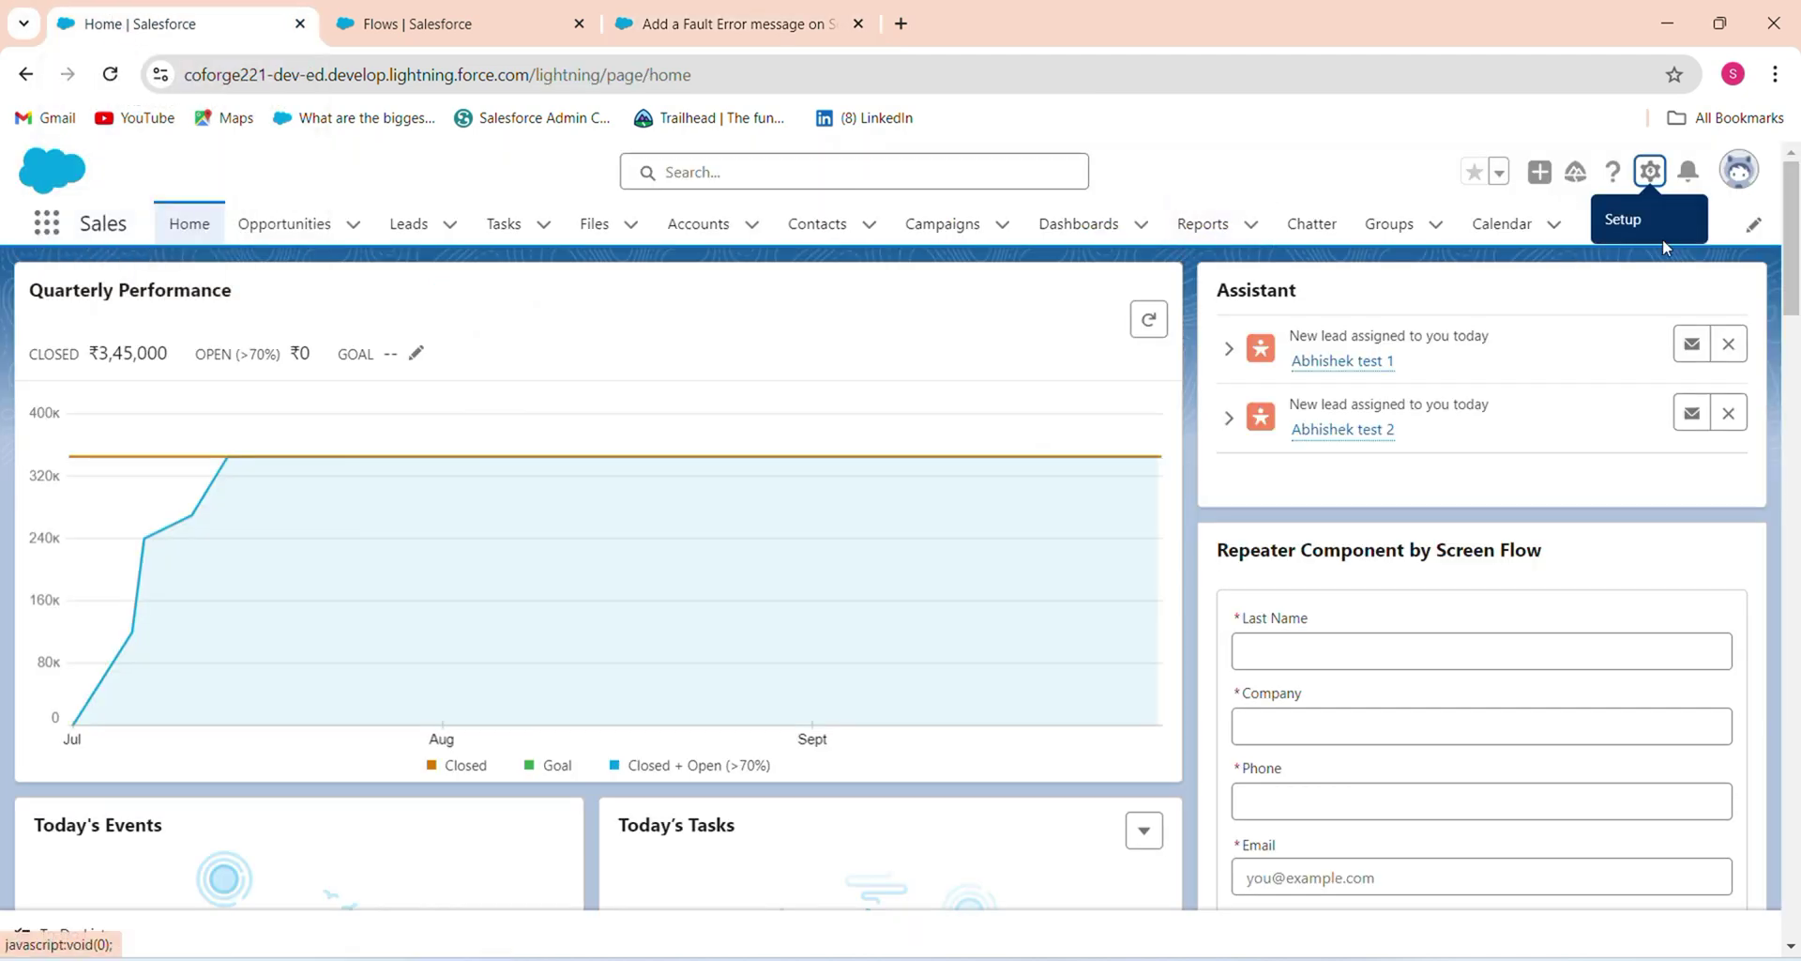
left_click(1650, 171)
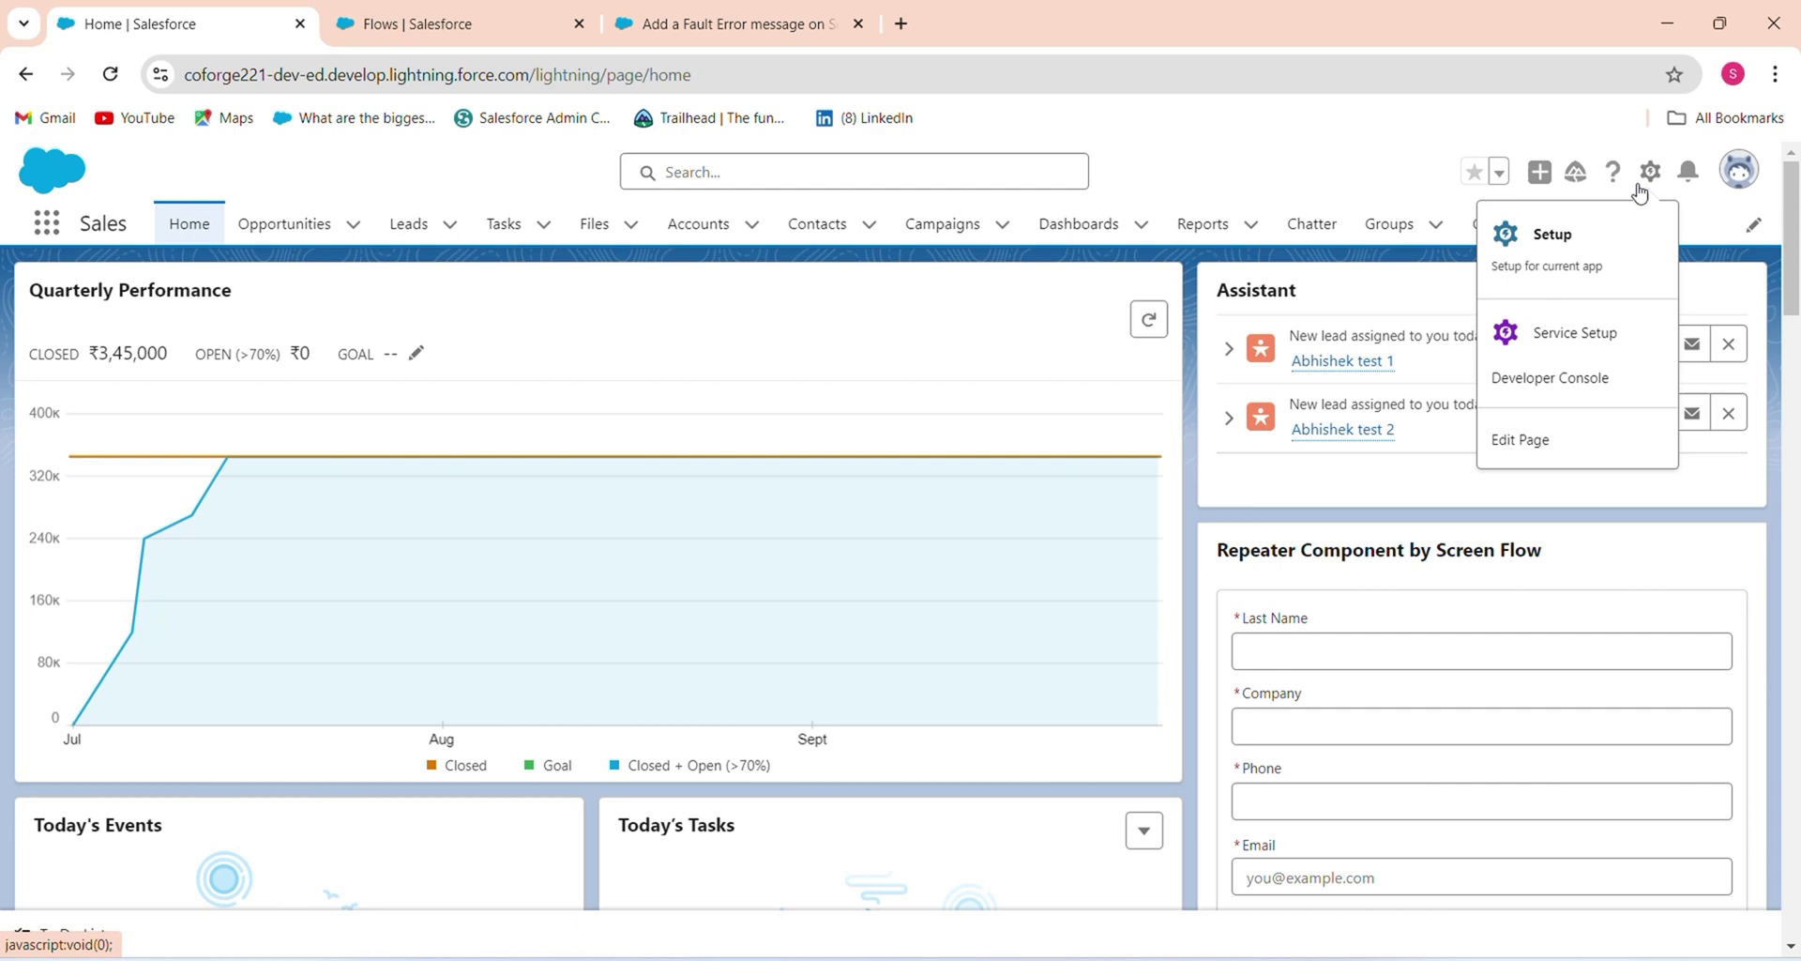
left_click(1518, 439)
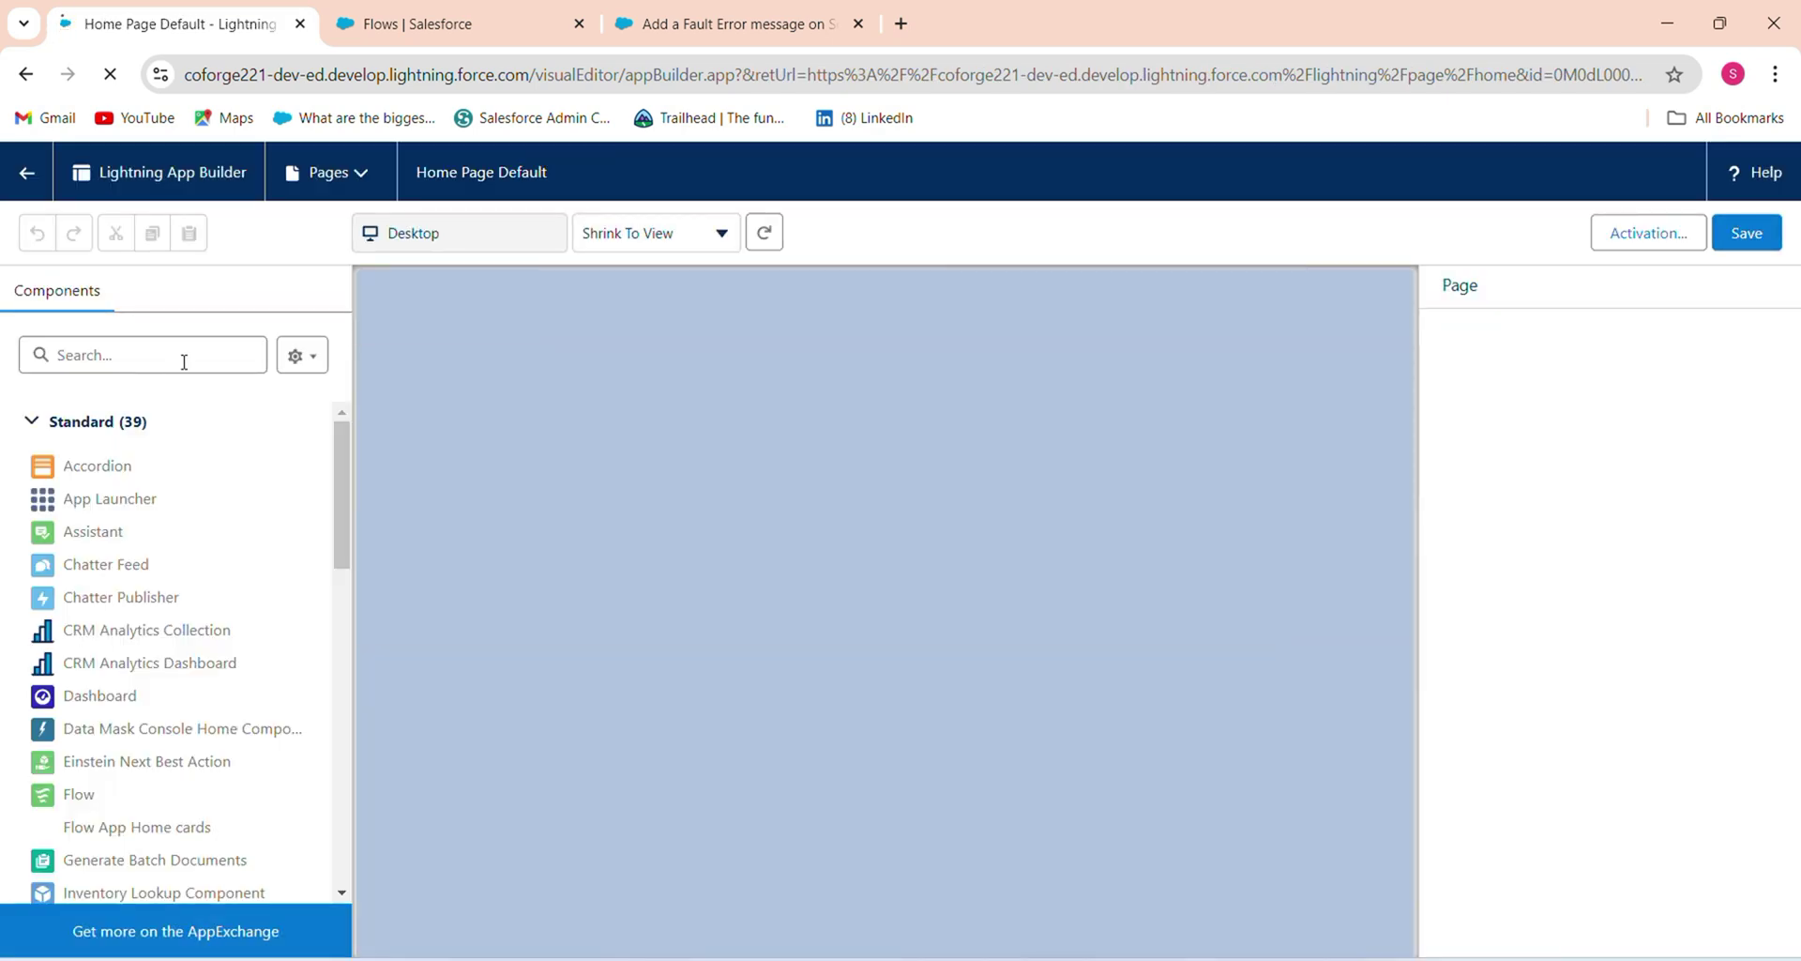
left_click(183, 359)
type("flo")
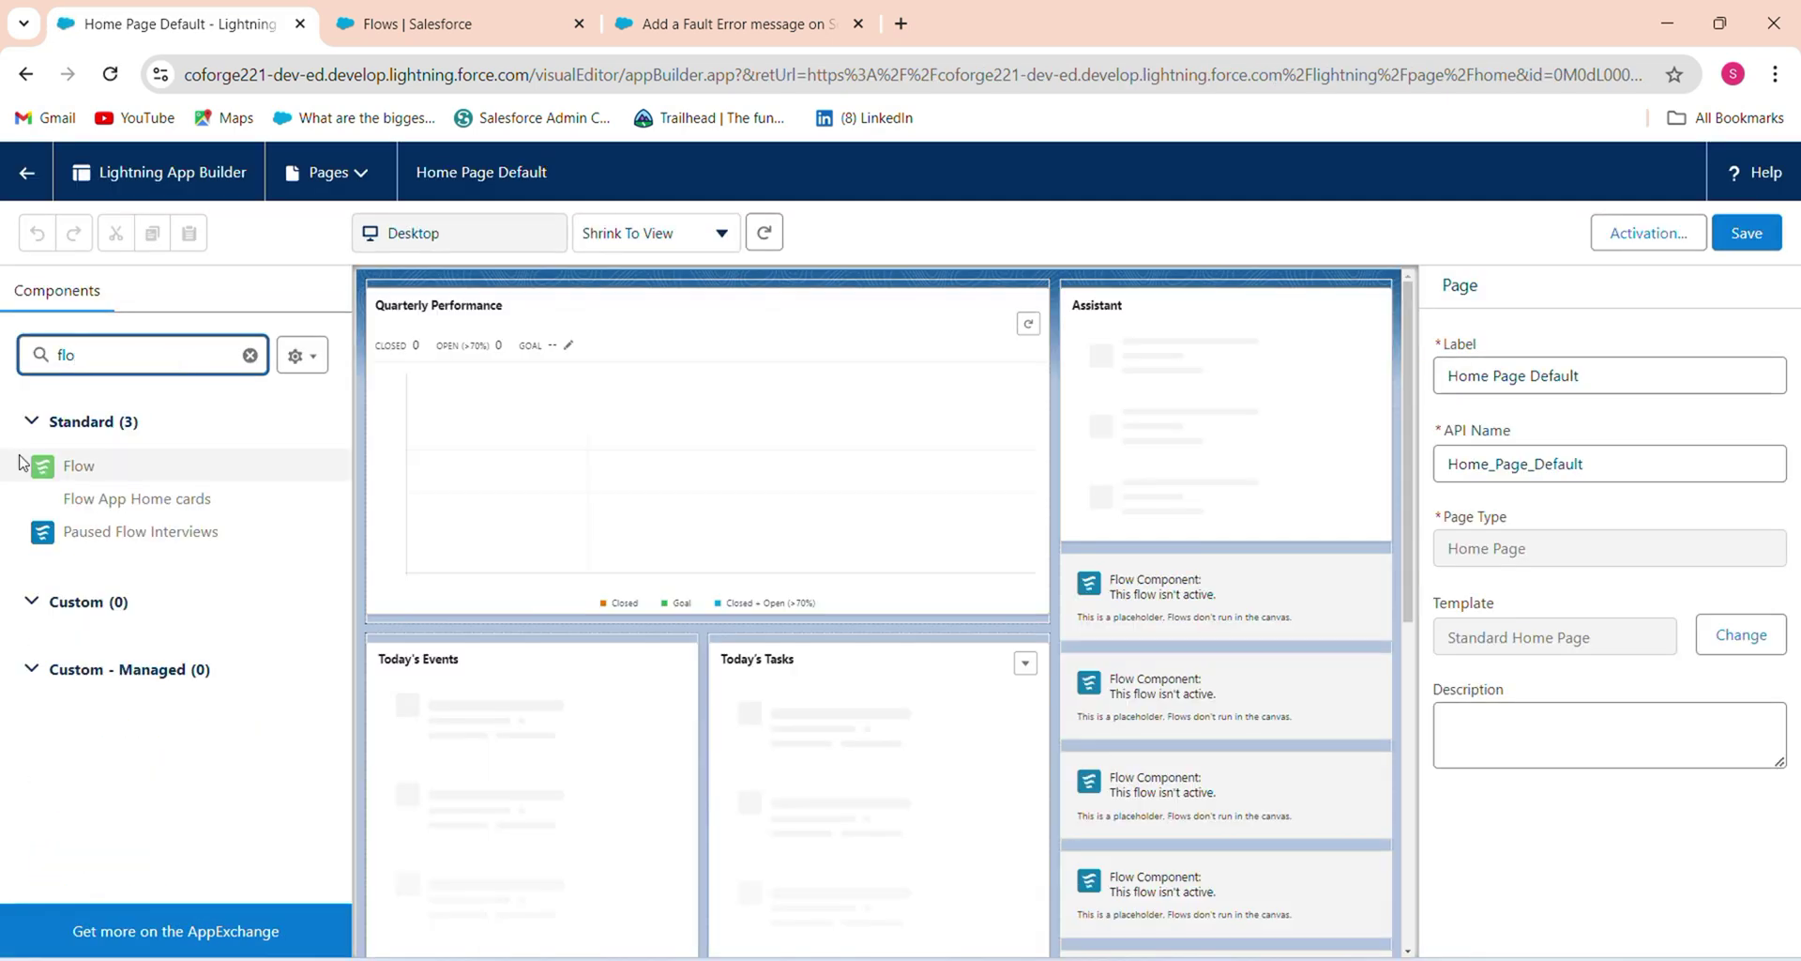
left_click_drag(20, 461, 1118, 452)
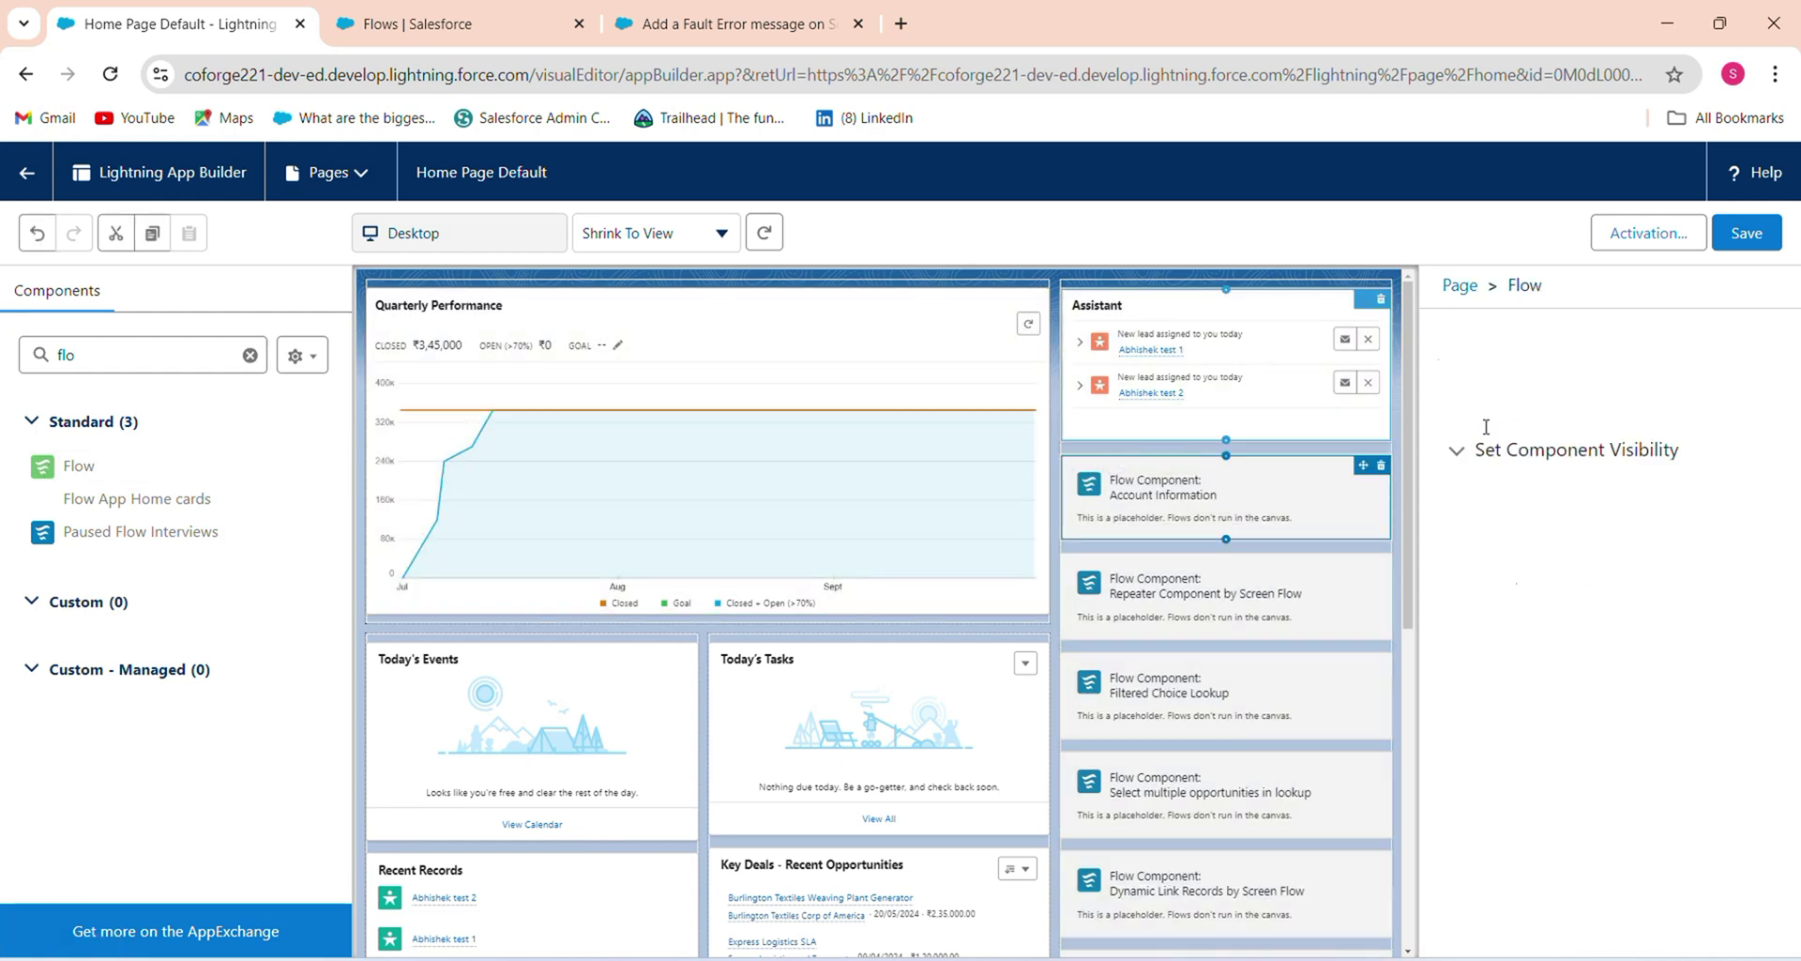
- Set the new component's flow to "Add a Fault Error message on Screen Flow", save the page and return to the home page
left_click(1628, 469)
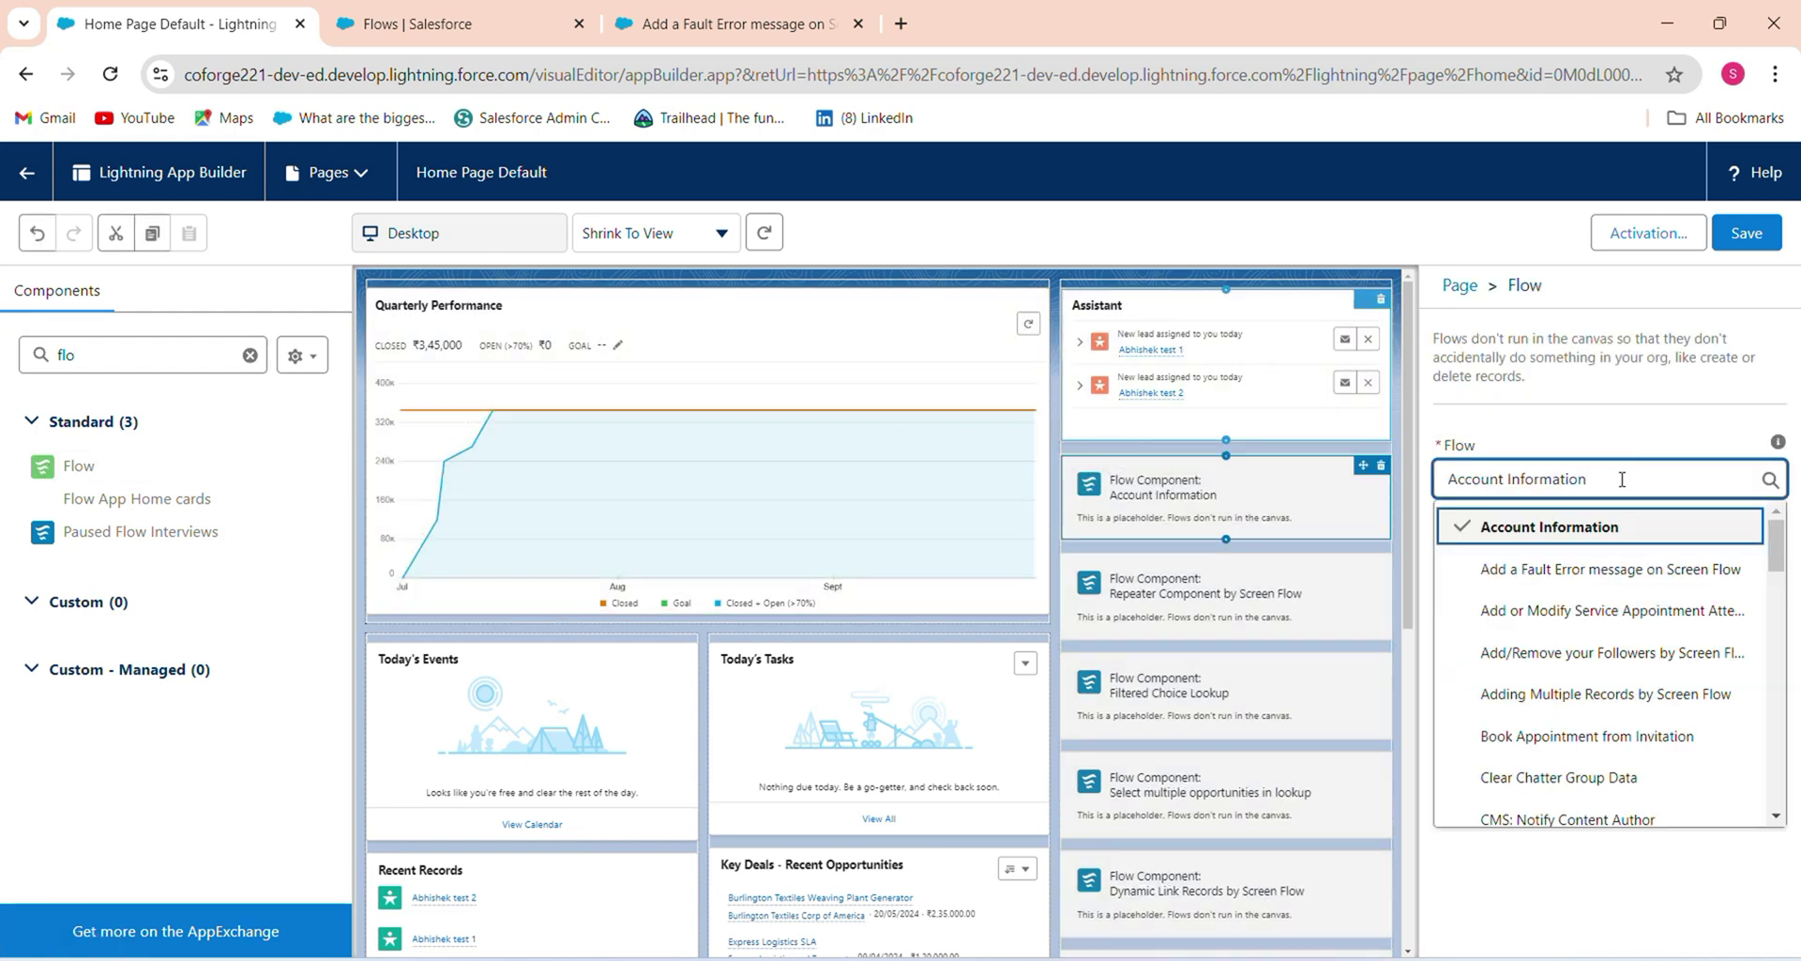
key("BackSpace")
key("BackSpace")
key("BackSpace")
key("BackSpace")
key("BackSpace")
key("BackSpace")
key("BackSpace")
key("BackSpace")
key("BackSpace")
key("BackSpace")
key("BackSpace")
key("BackSpace")
key("BackSpace")
key("BackSpace")
key("BackSpace")
key("BackSpace")
key("BackSpace")
key("BackSpace")
key("BackSpace")
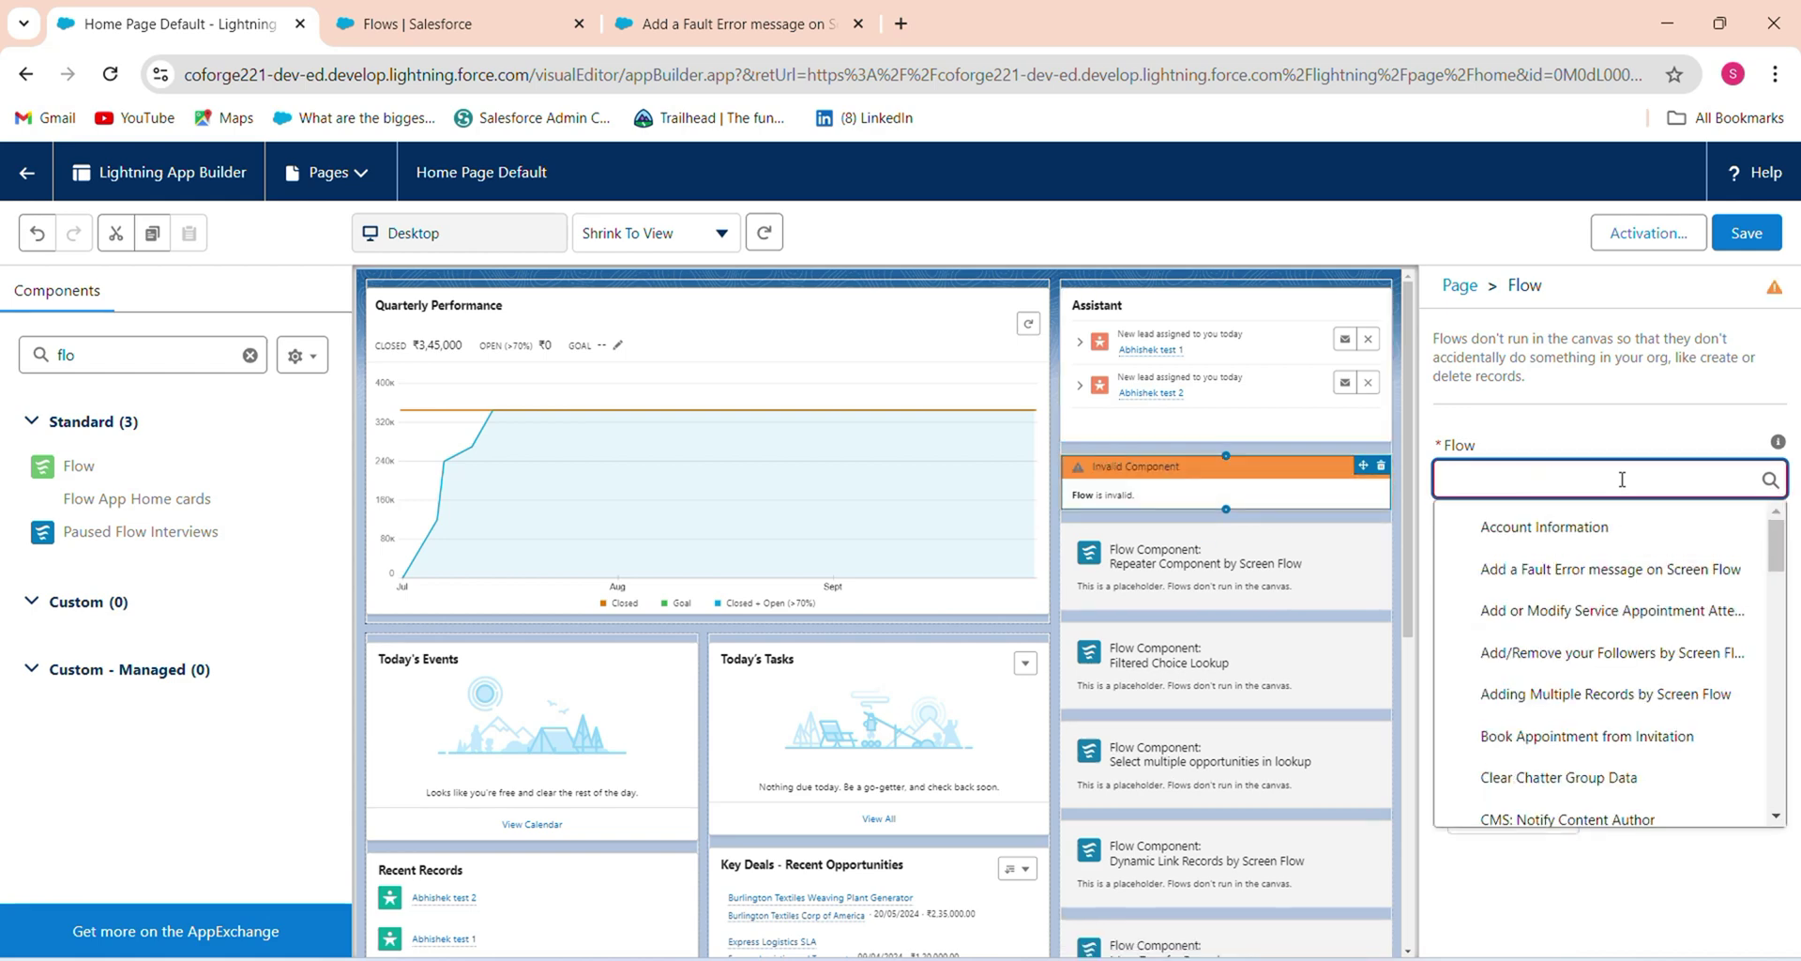
type("Add")
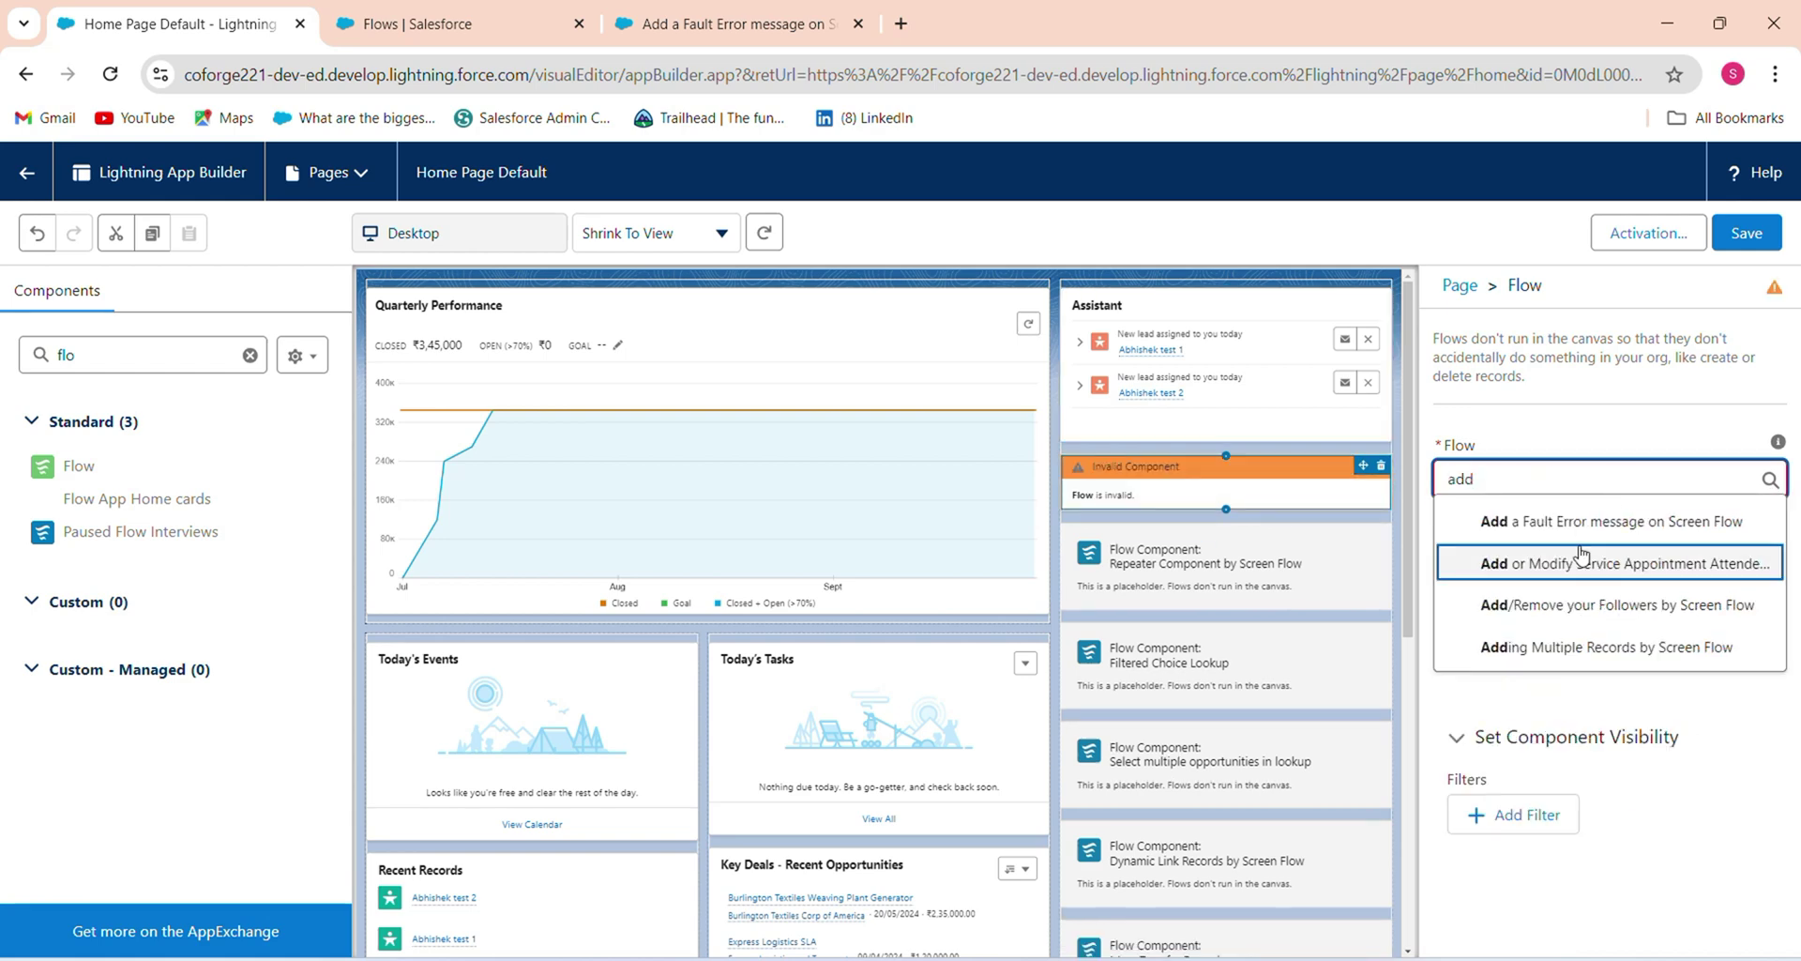
left_click(1595, 522)
left_click(1731, 234)
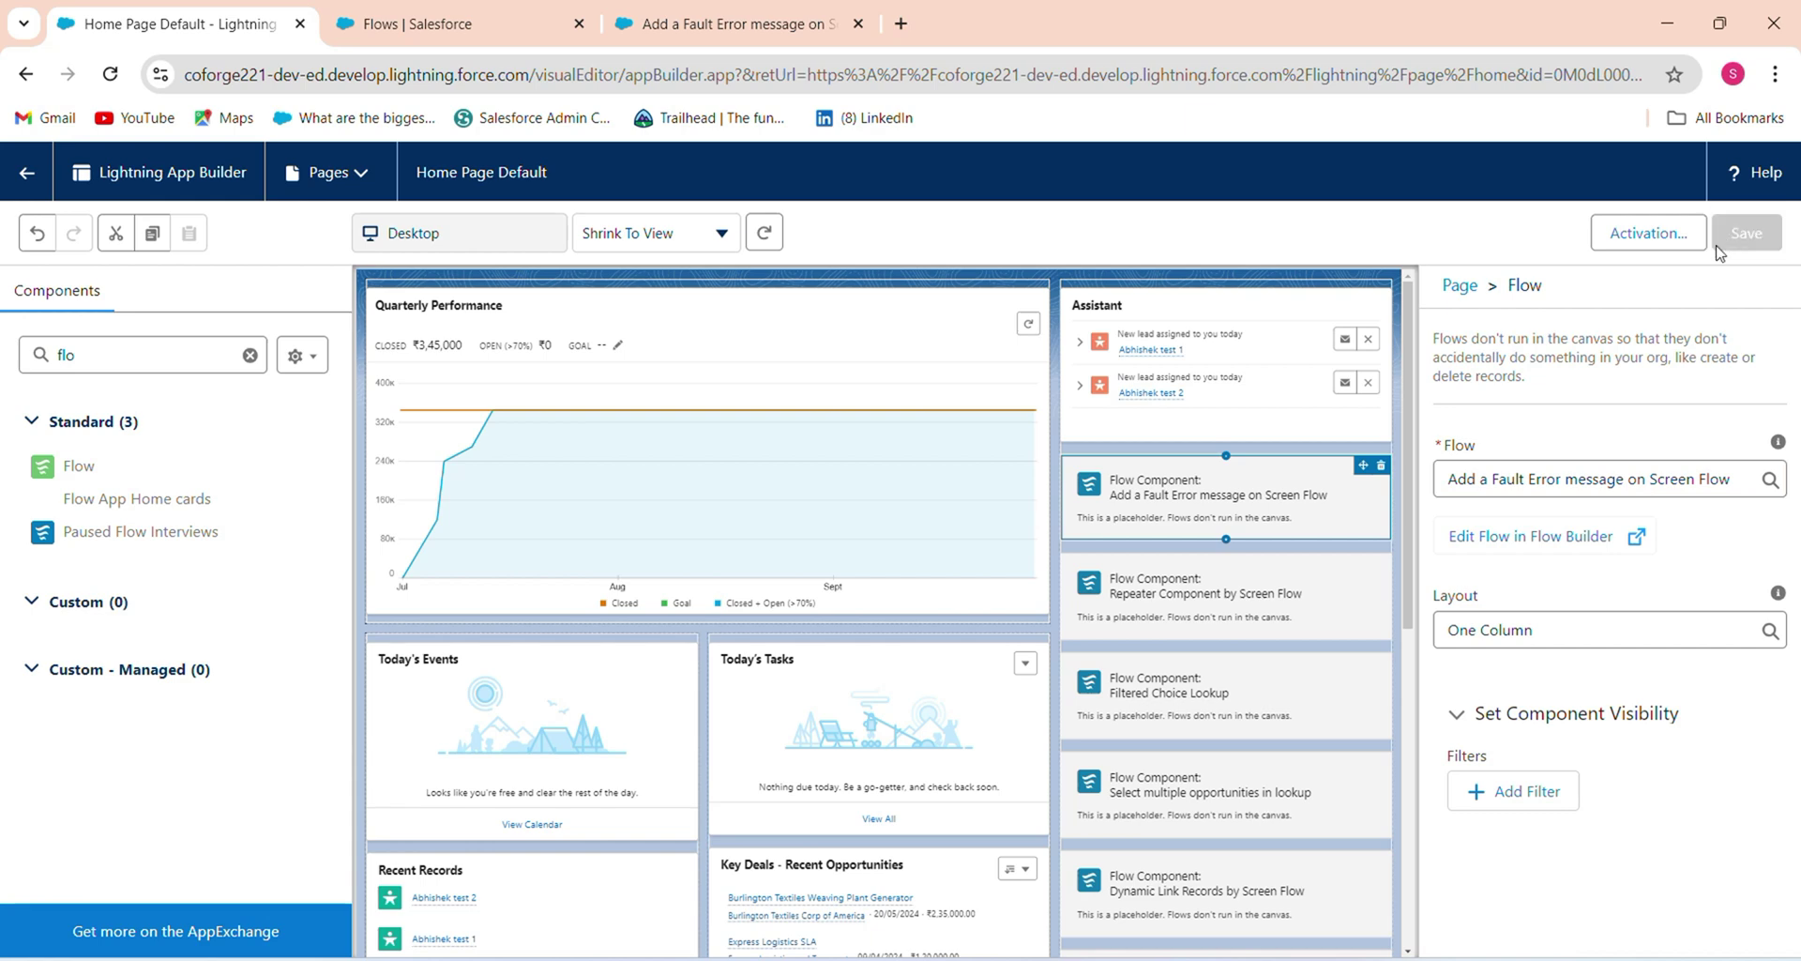
left_click(27, 174)
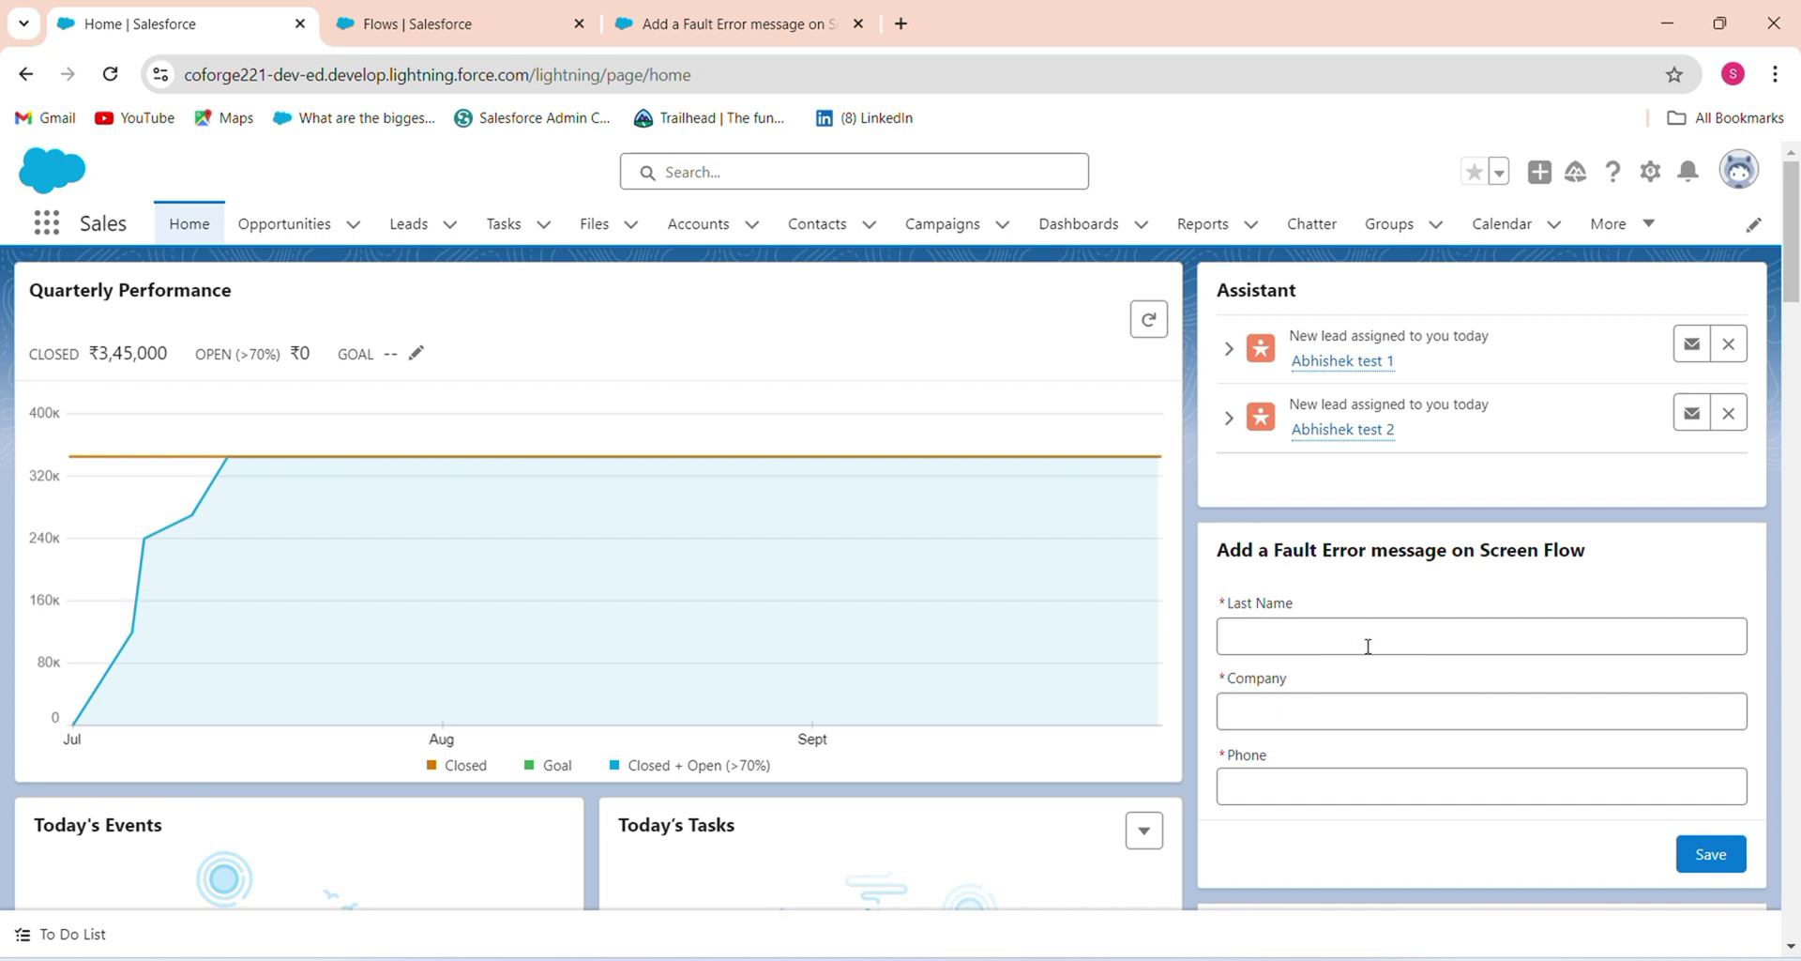
- Submit a test lead through the home page flow with a last name, company ABCDF and a 10-digit phone number, and open the Leads list
left_click(1367, 645)
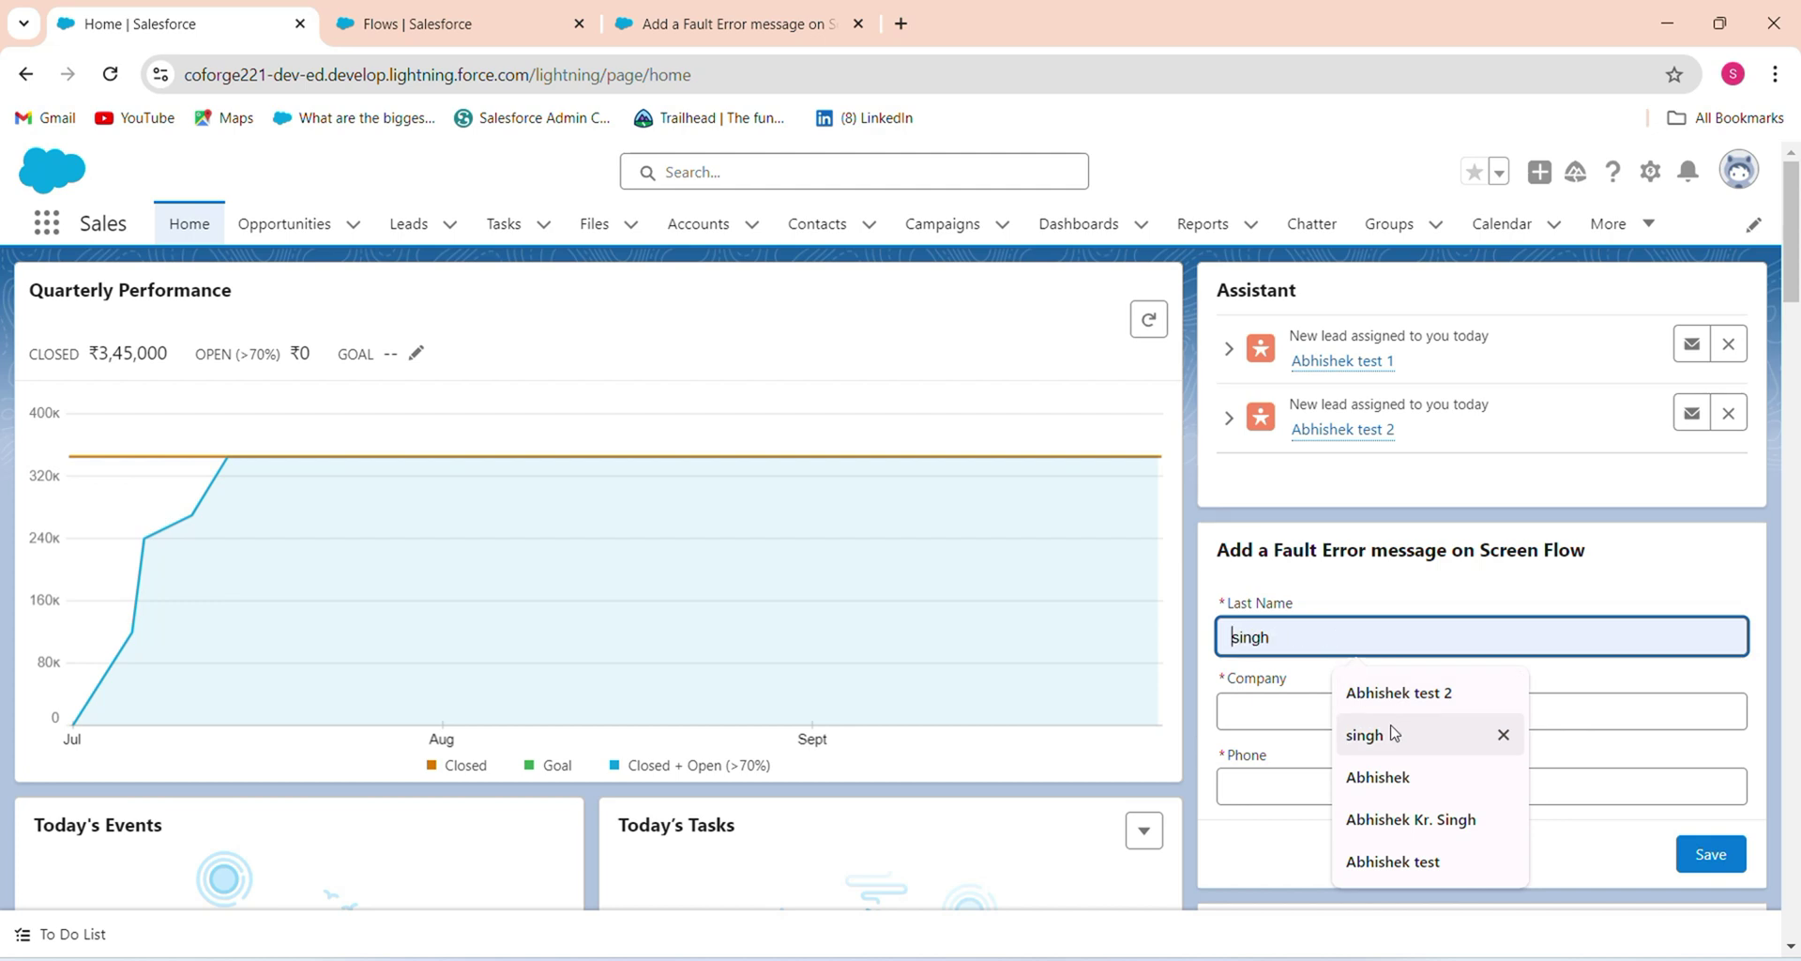
type("A")
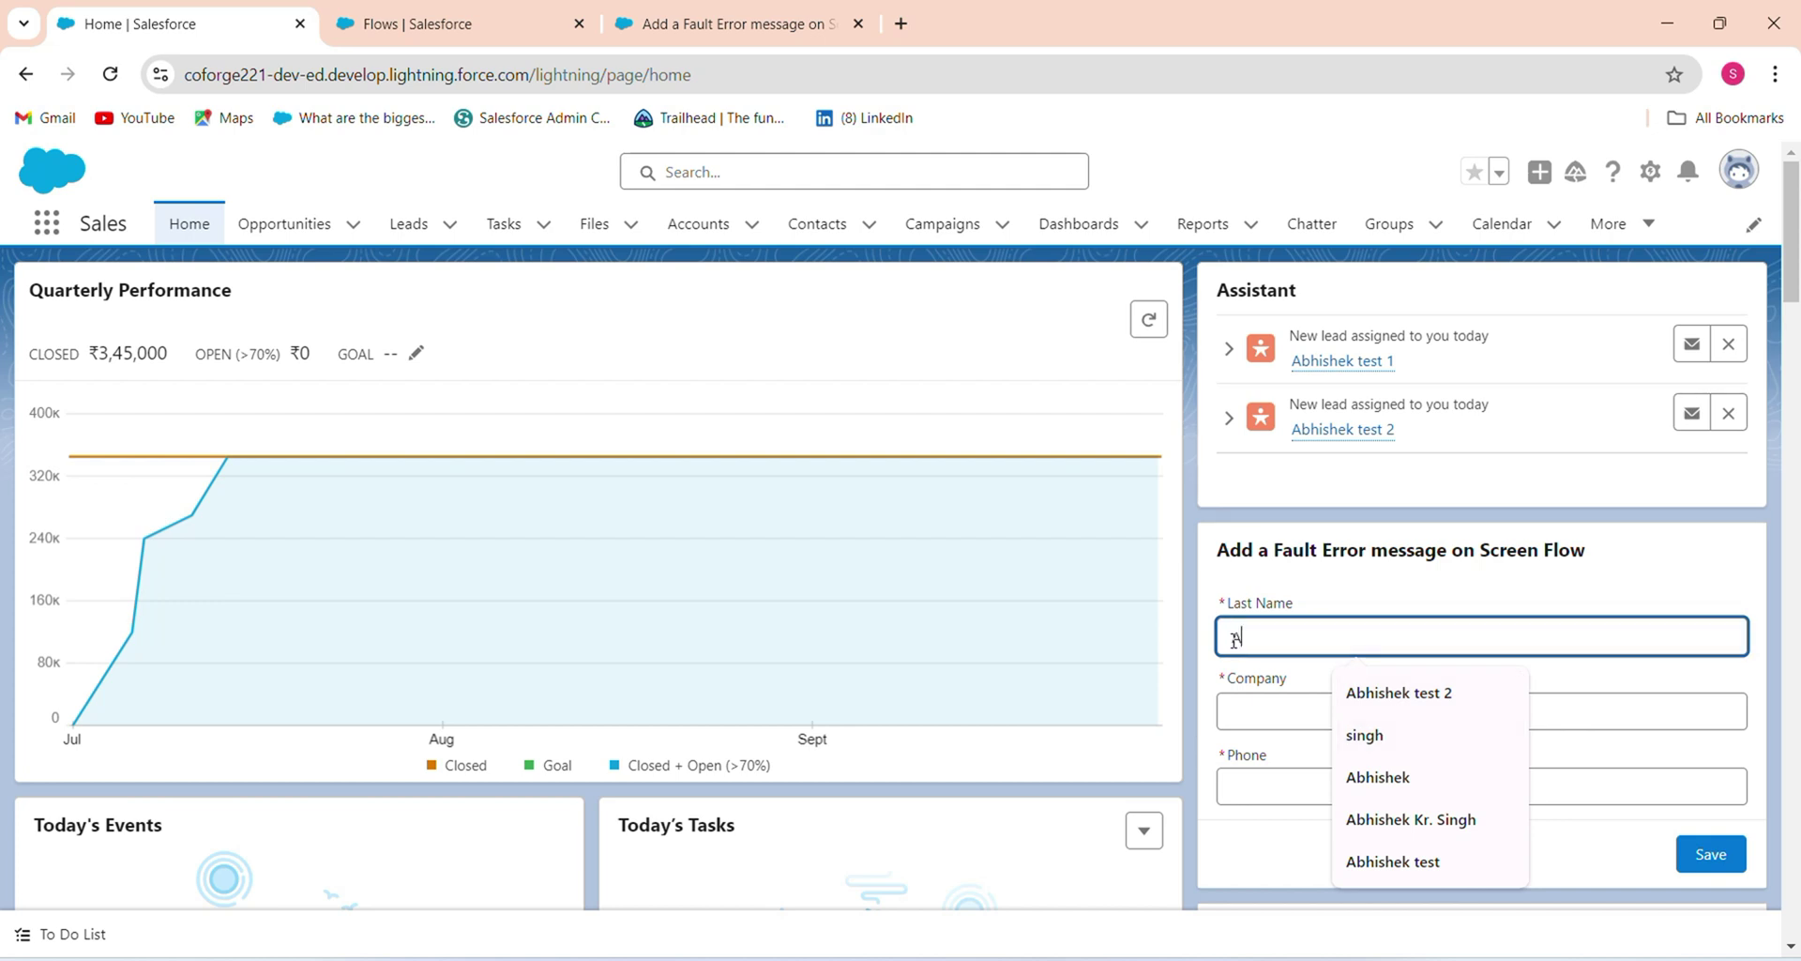
type("bhishek ")
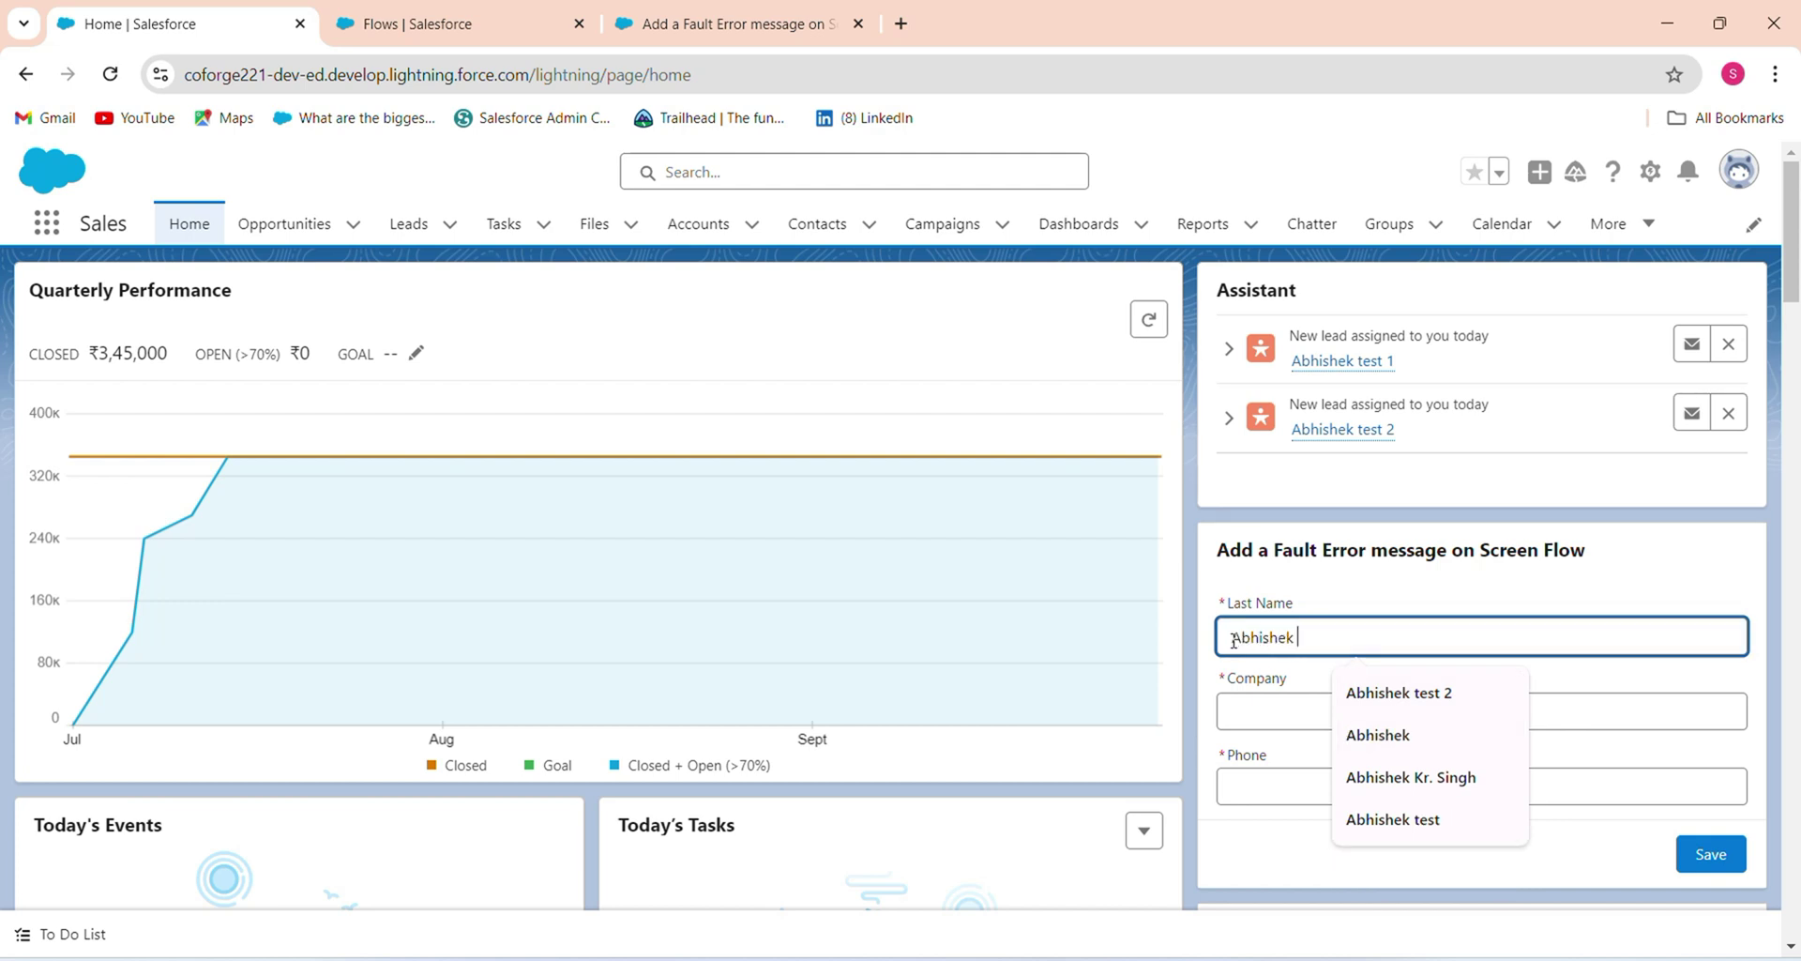
type("Testing Org")
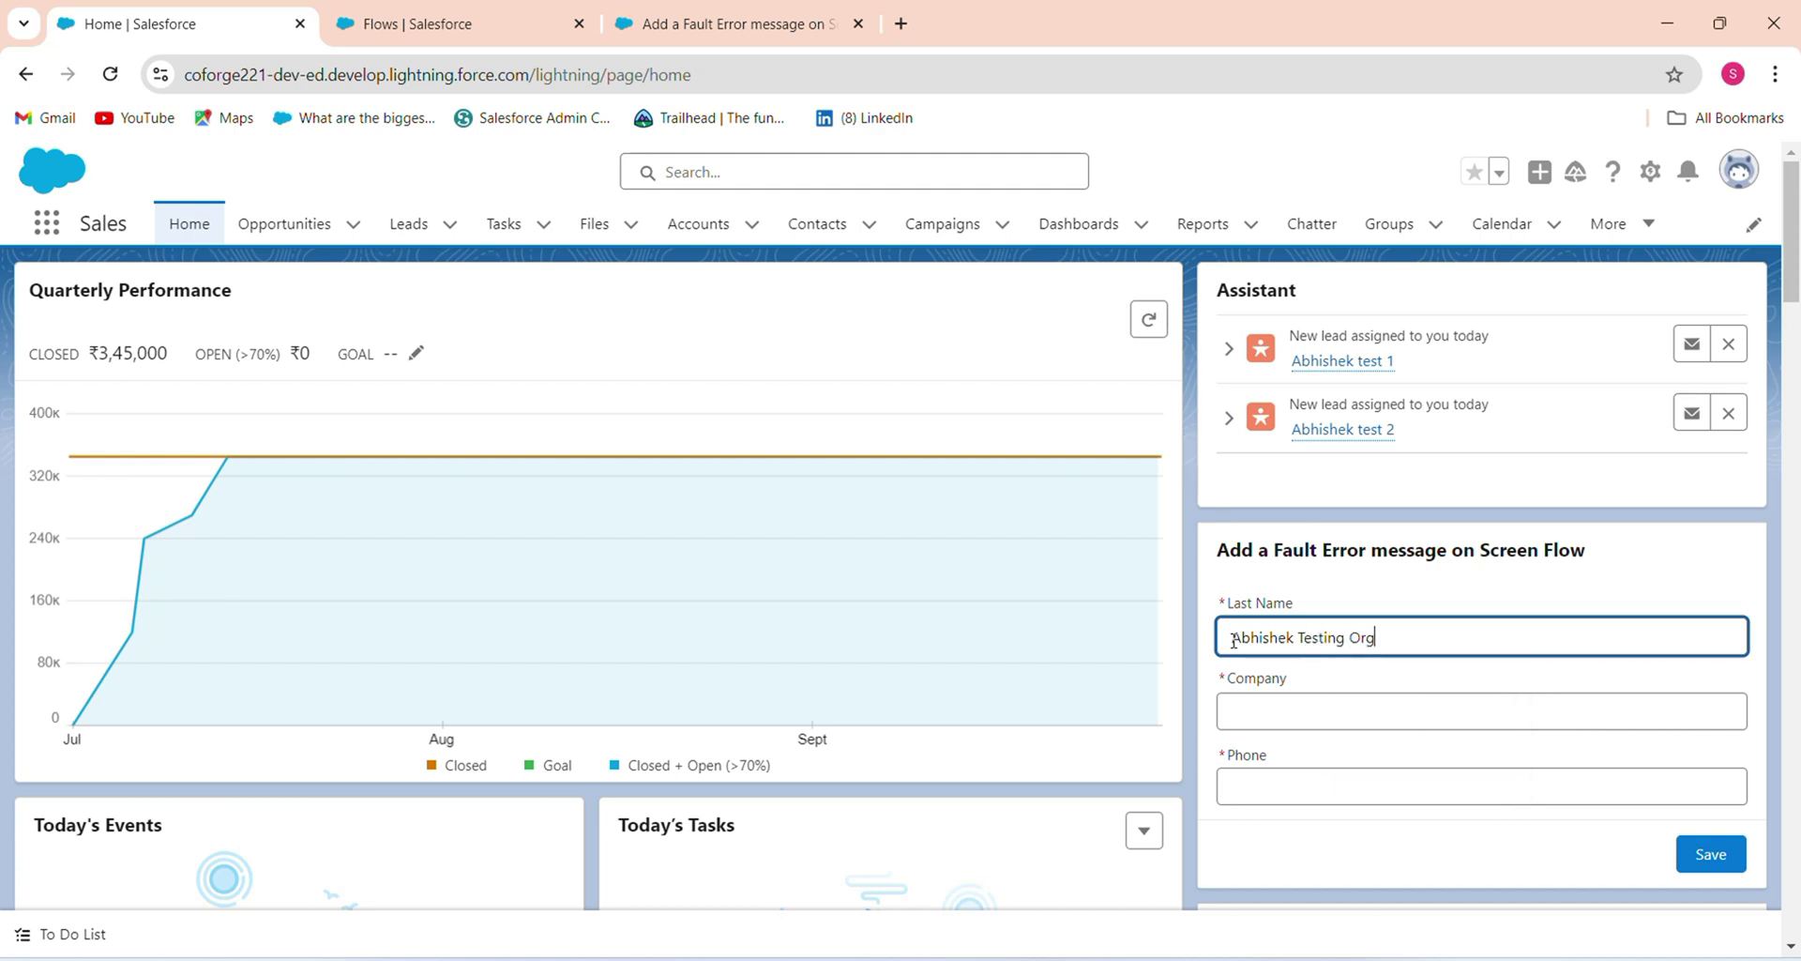
left_click(1336, 713)
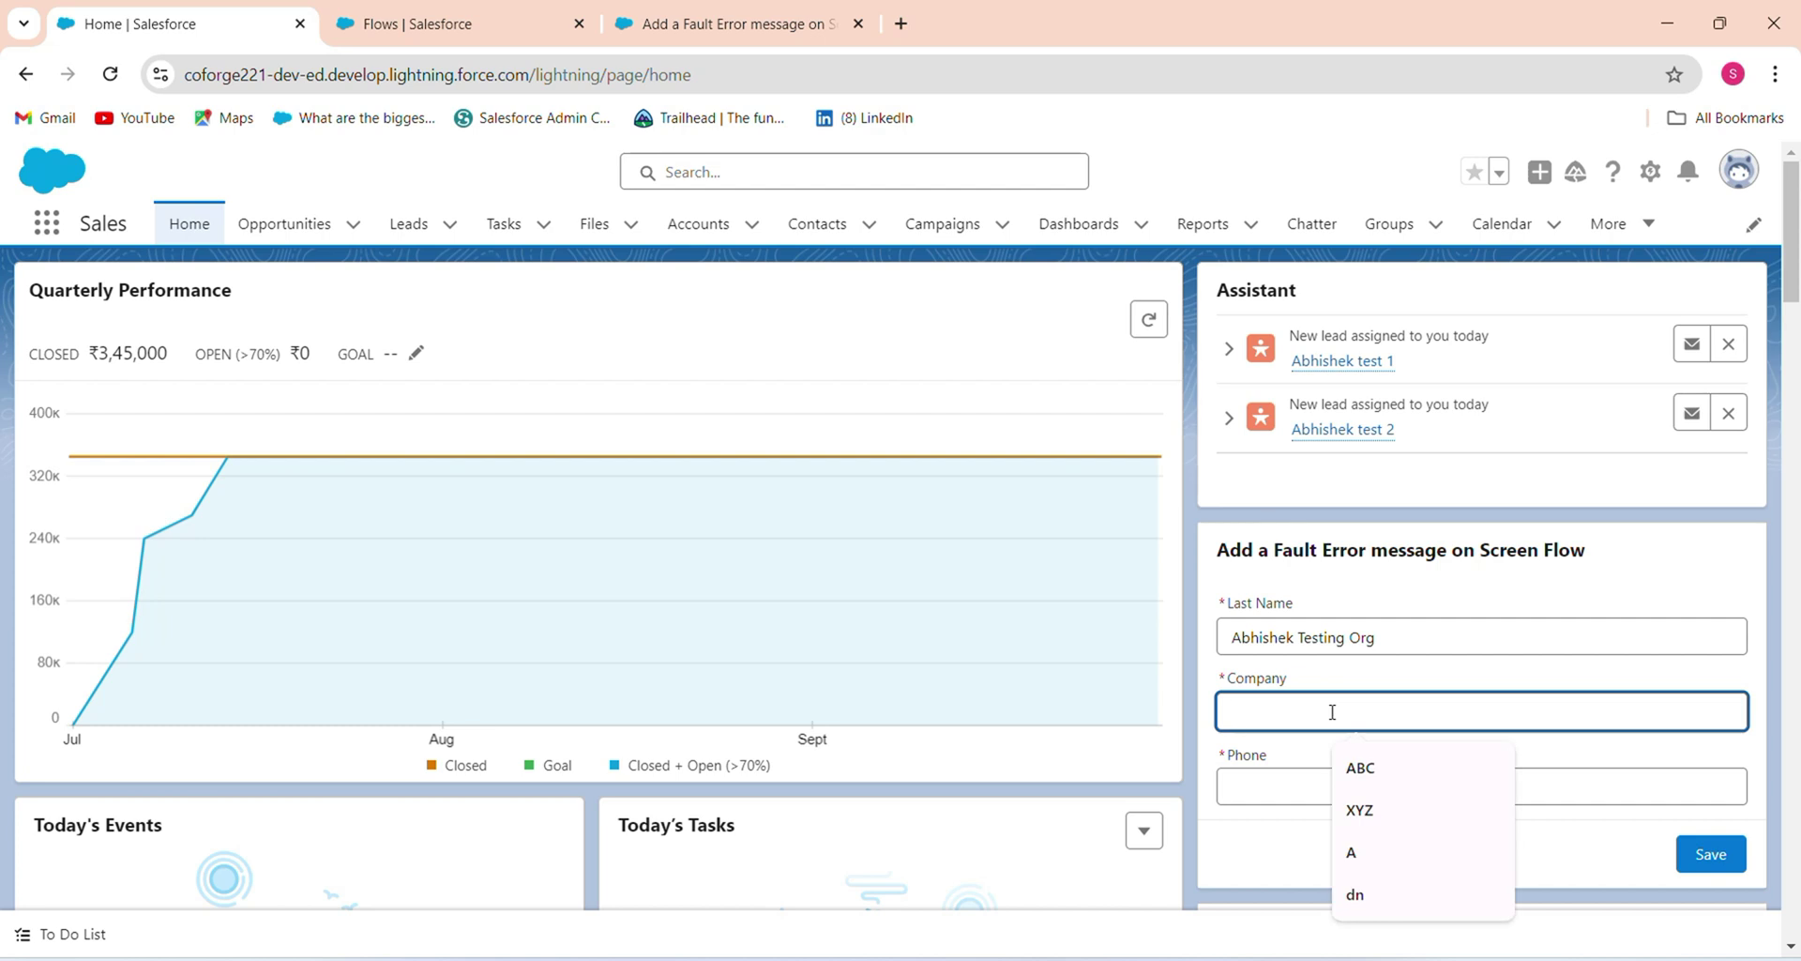
type("ZA")
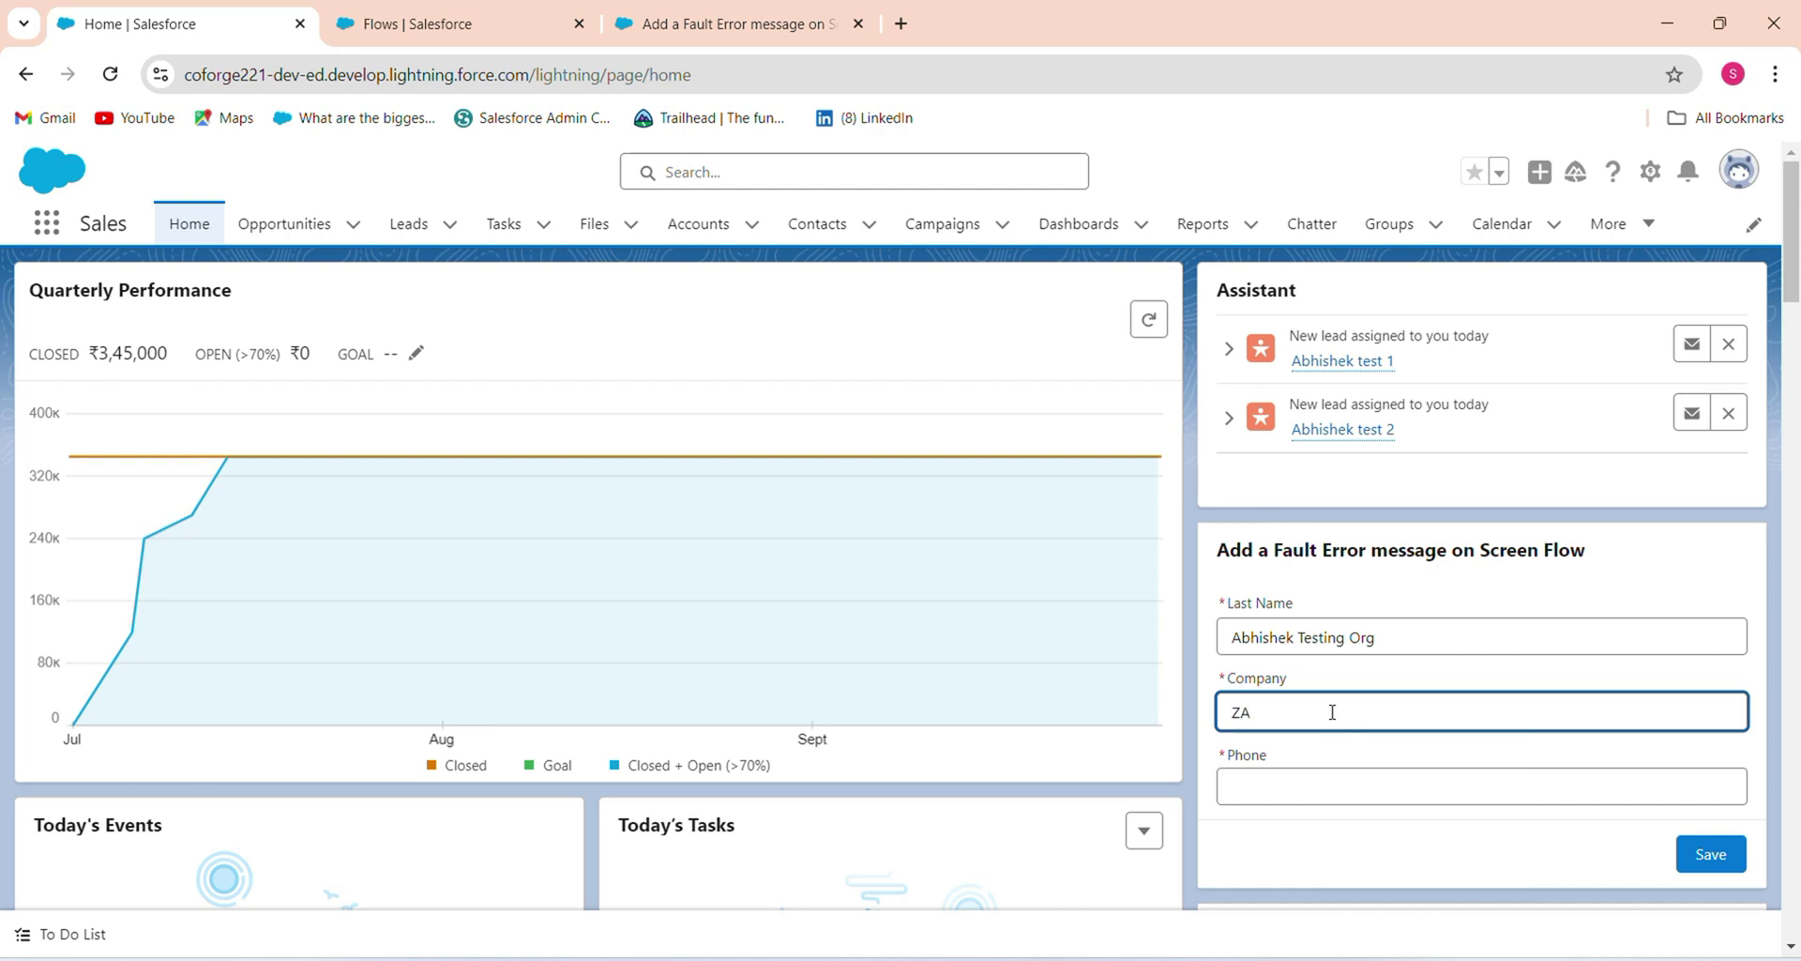
type("ABCDF")
left_click(1319, 783)
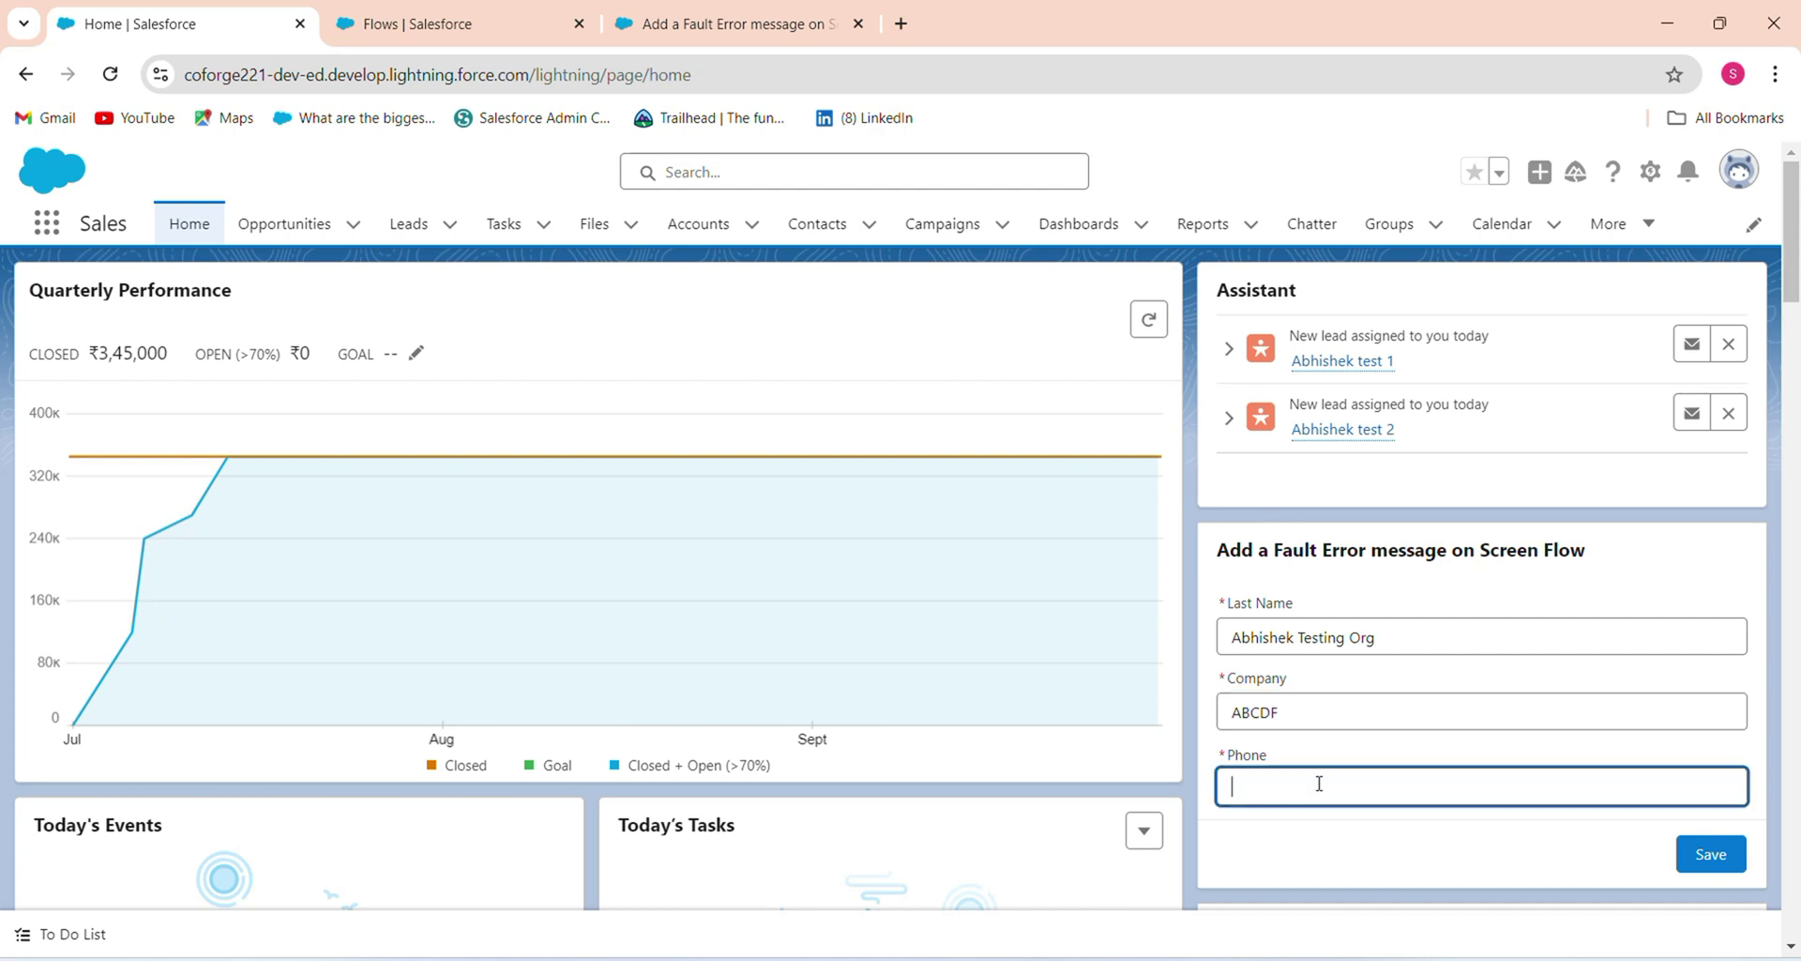
type("9090909090")
left_click(1703, 854)
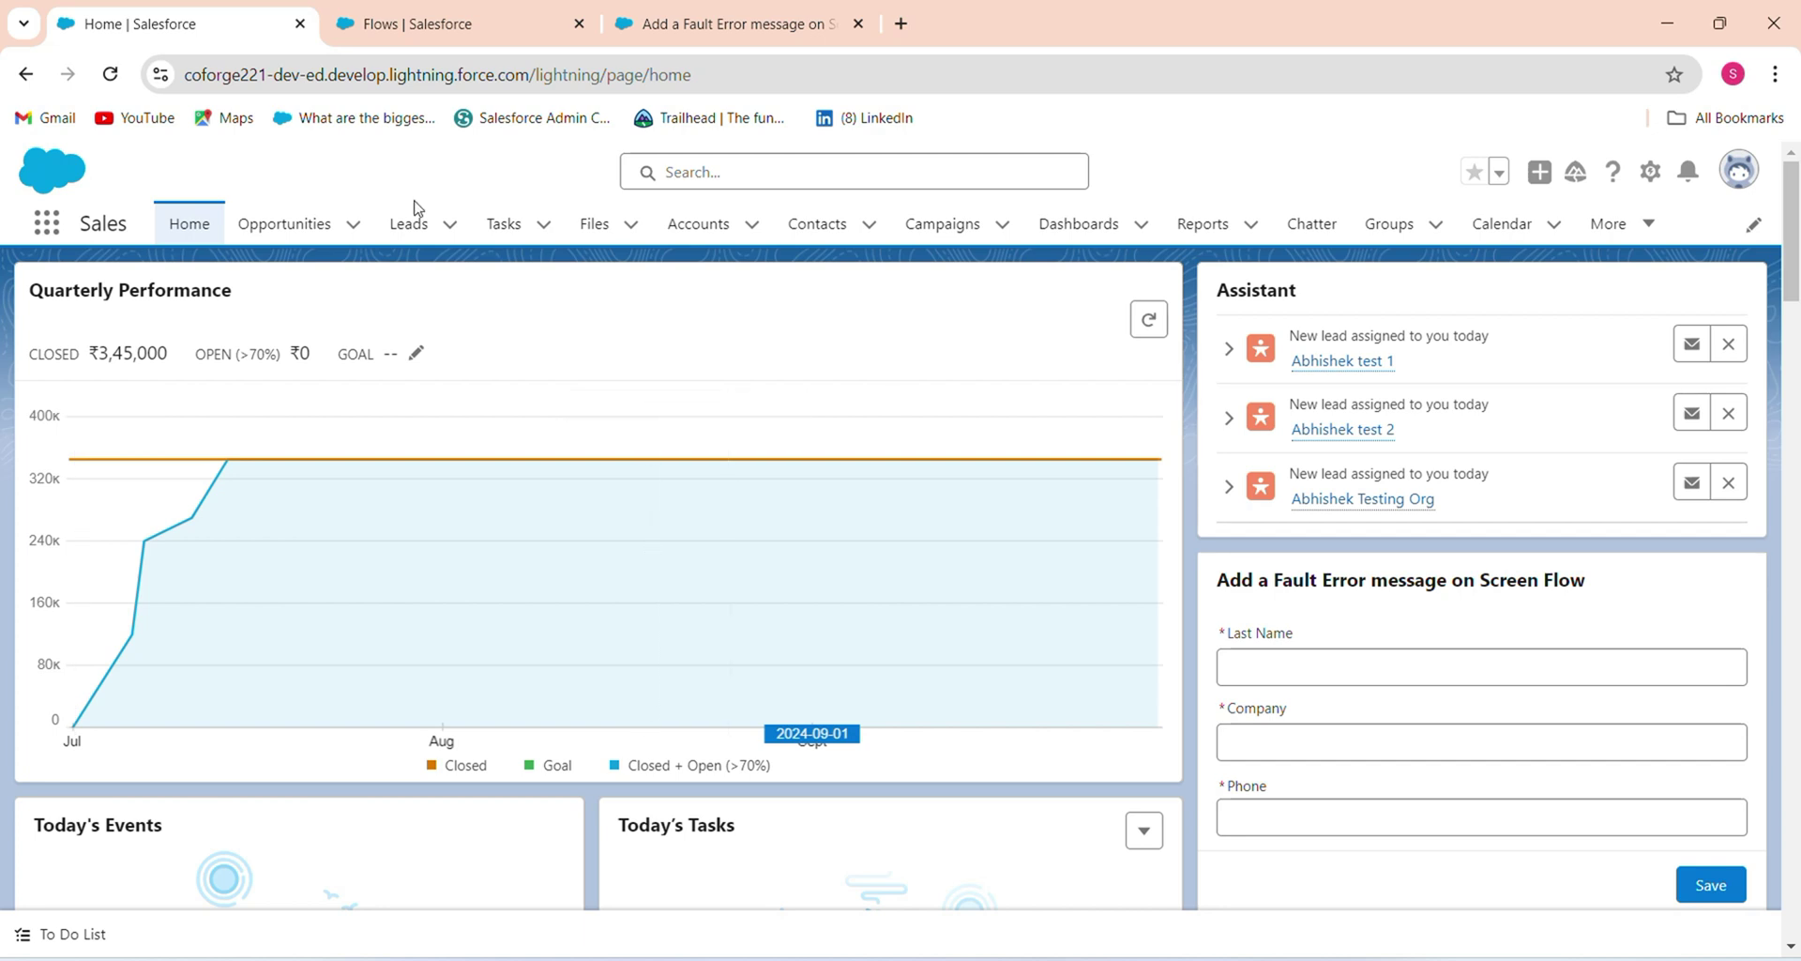
left_click(414, 218)
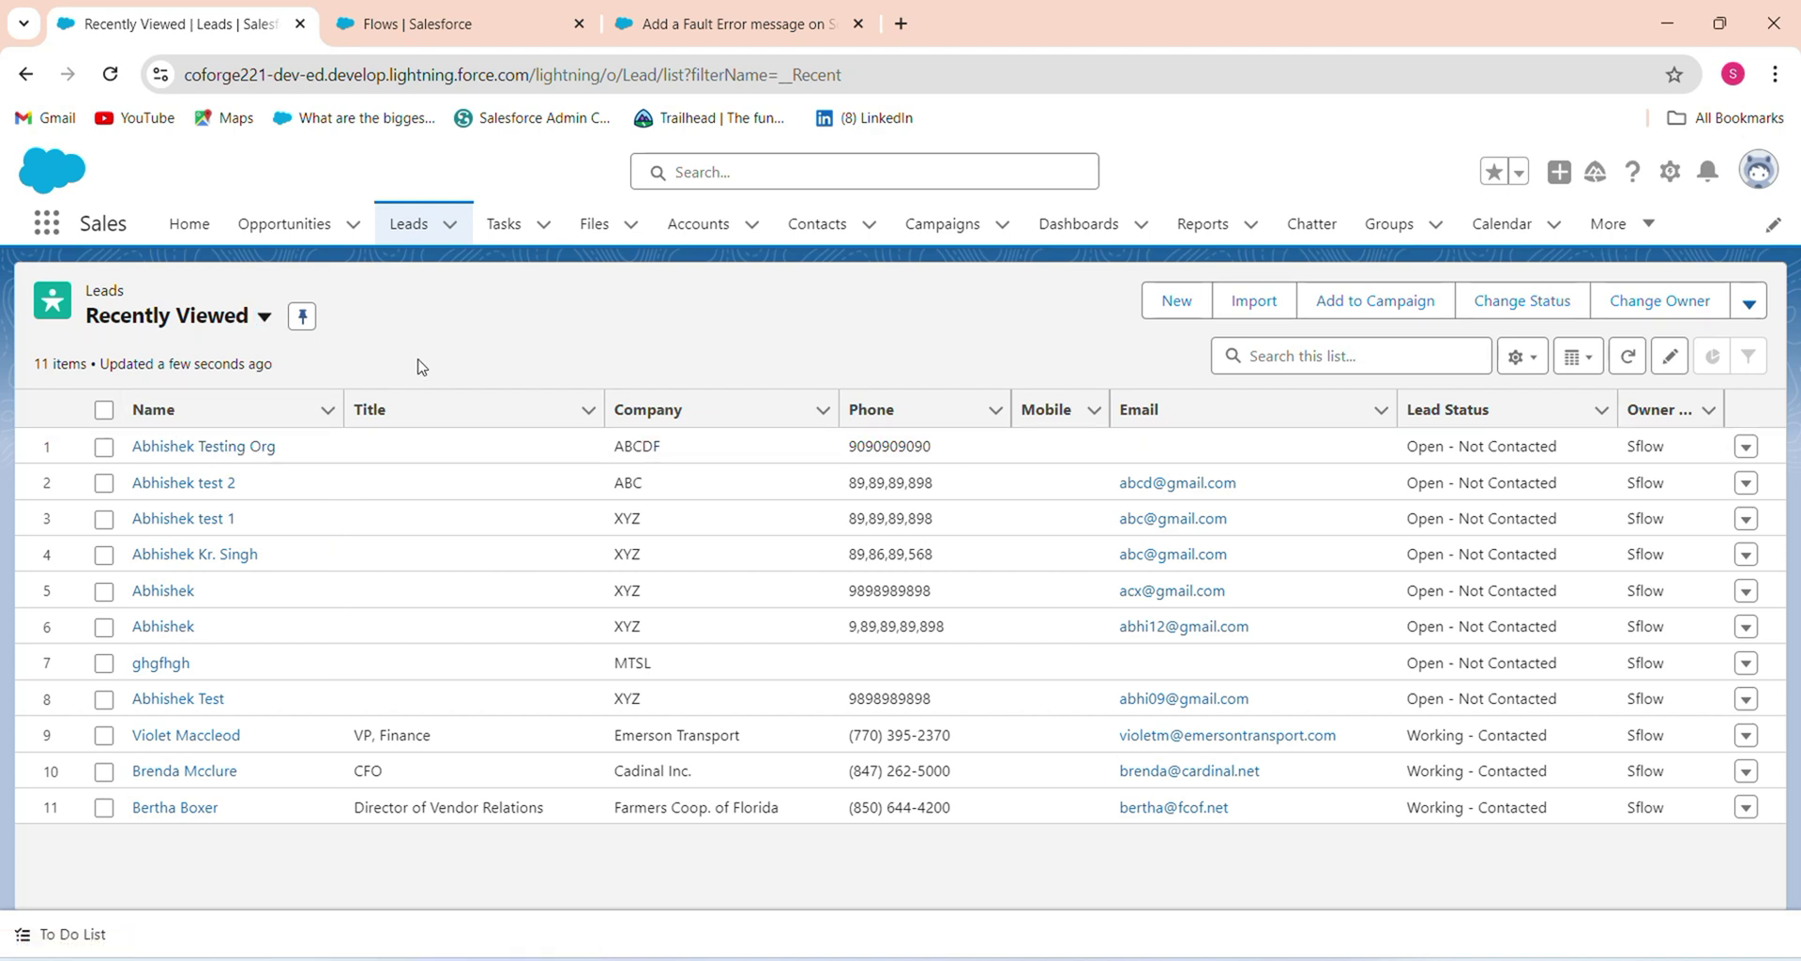
- Open the Lead object's setup and display its validation rules
left_click(1670, 172)
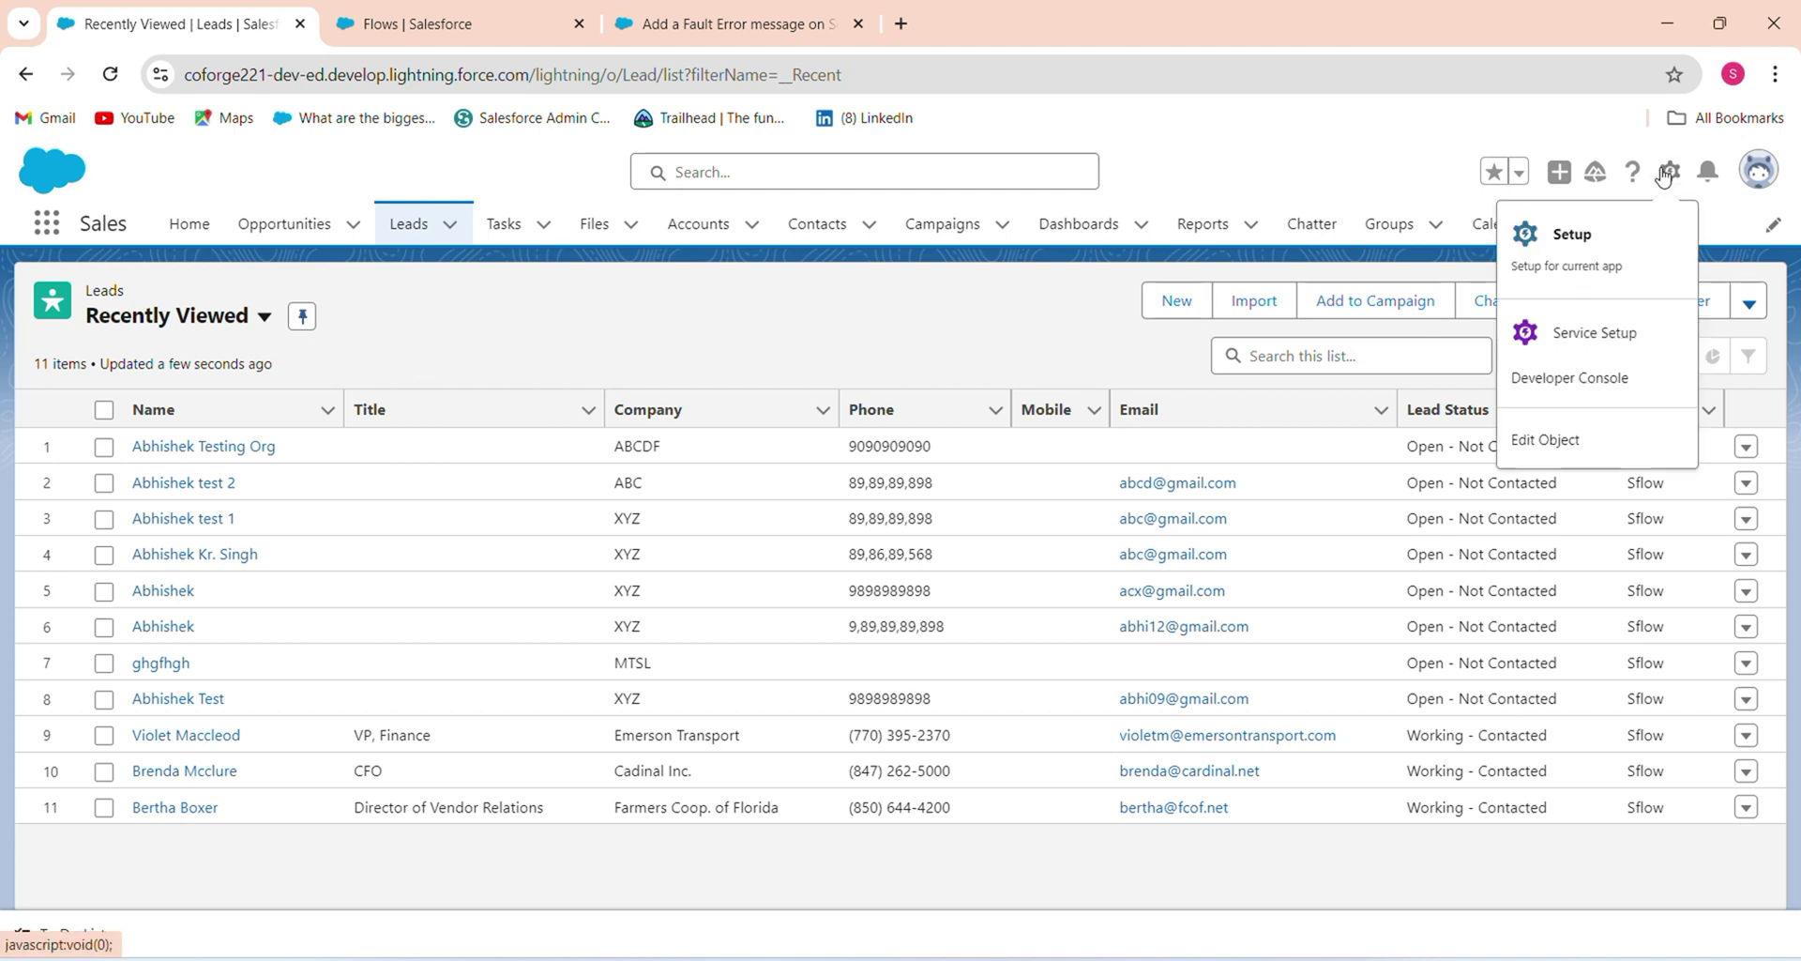
left_click(1529, 441)
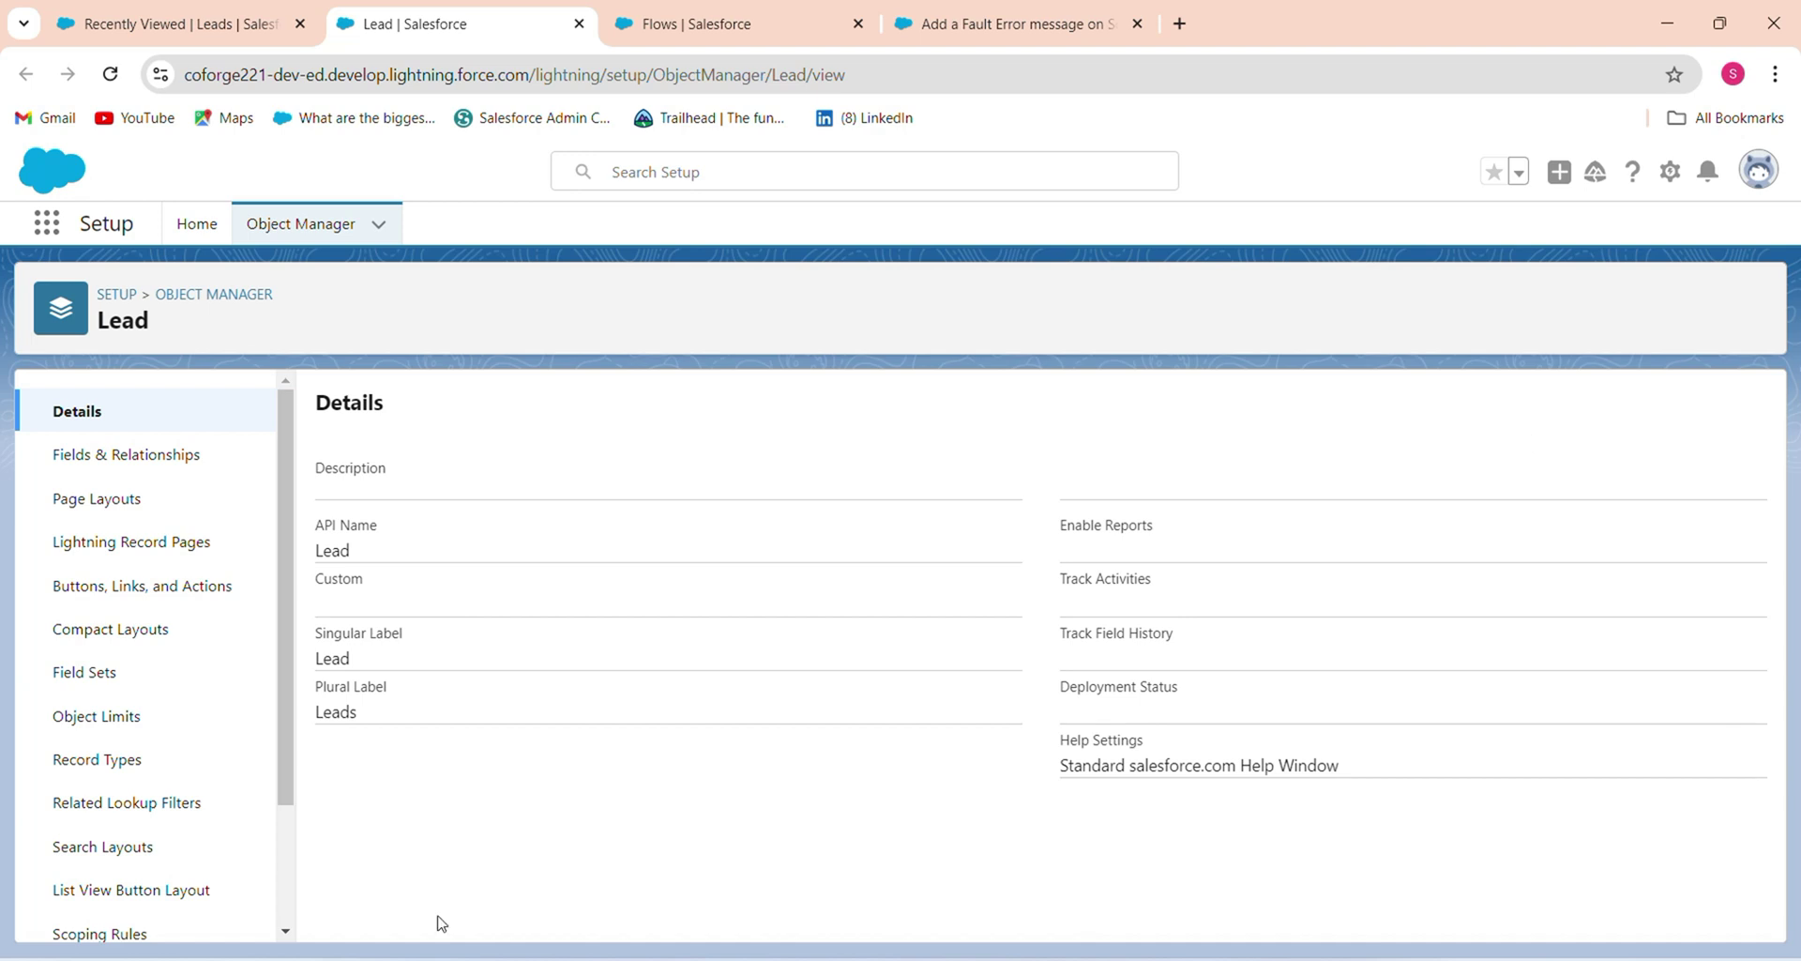
scroll(103, 900, "down", 2)
left_click(103, 899)
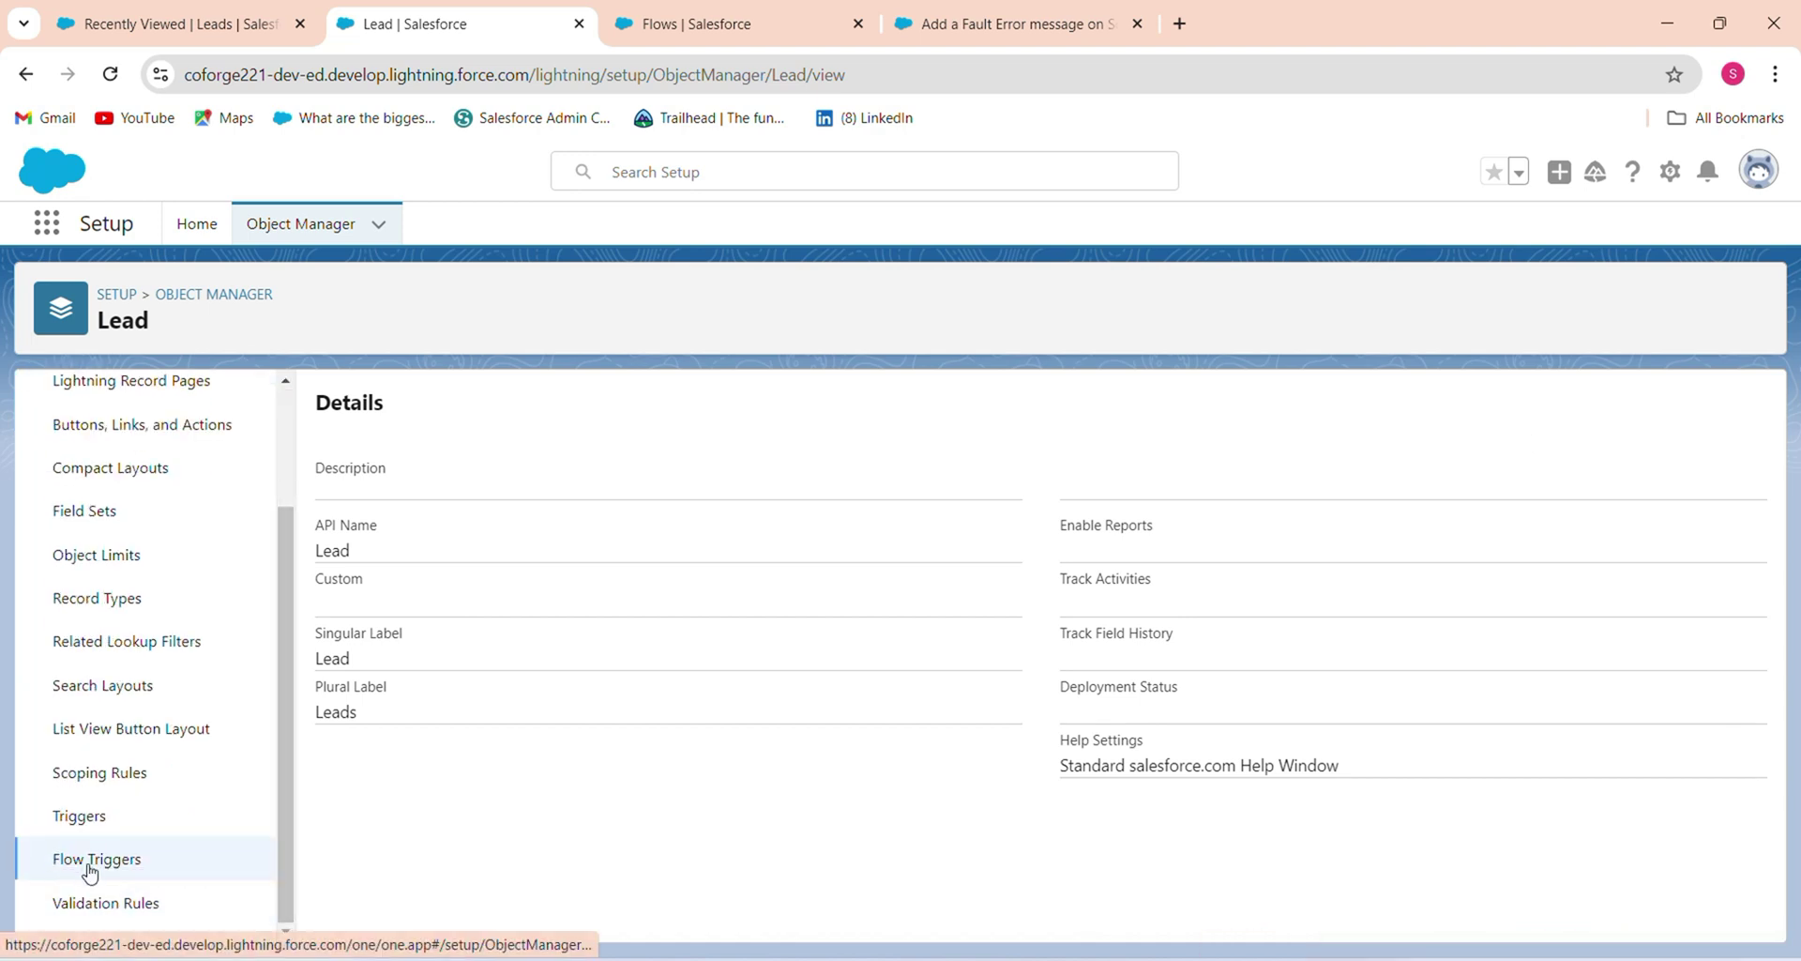
left_click(91, 904)
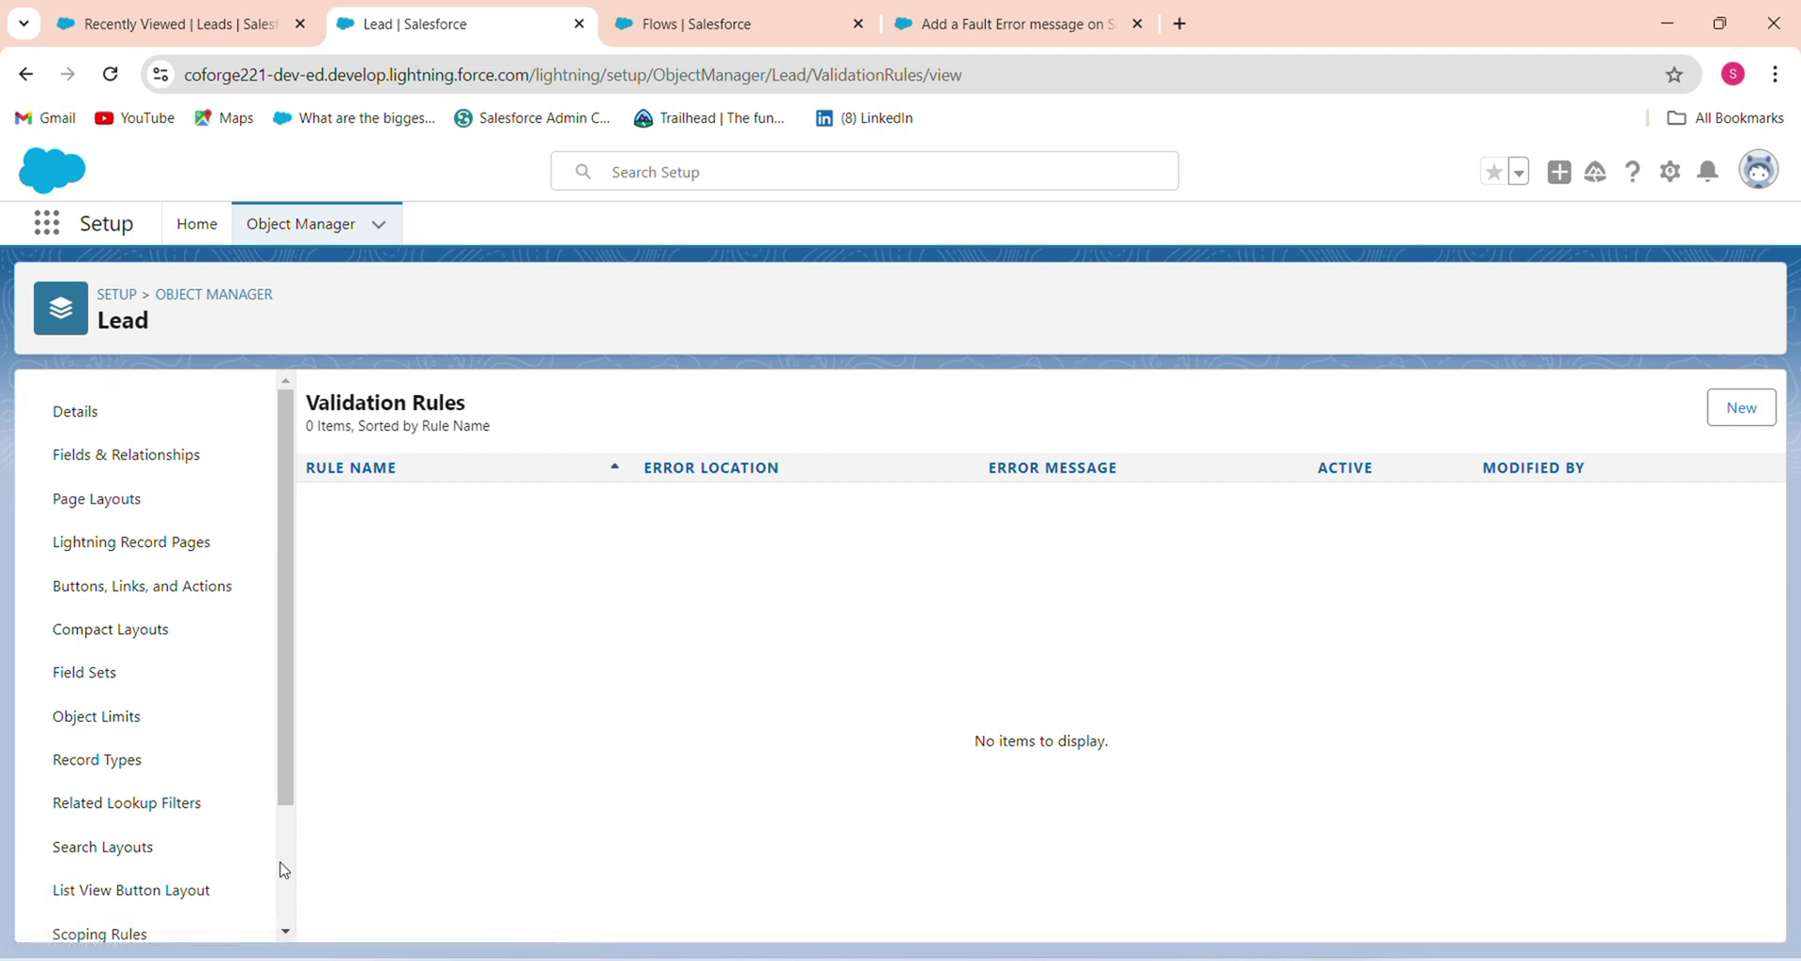
scroll(225, 868, "down", 2)
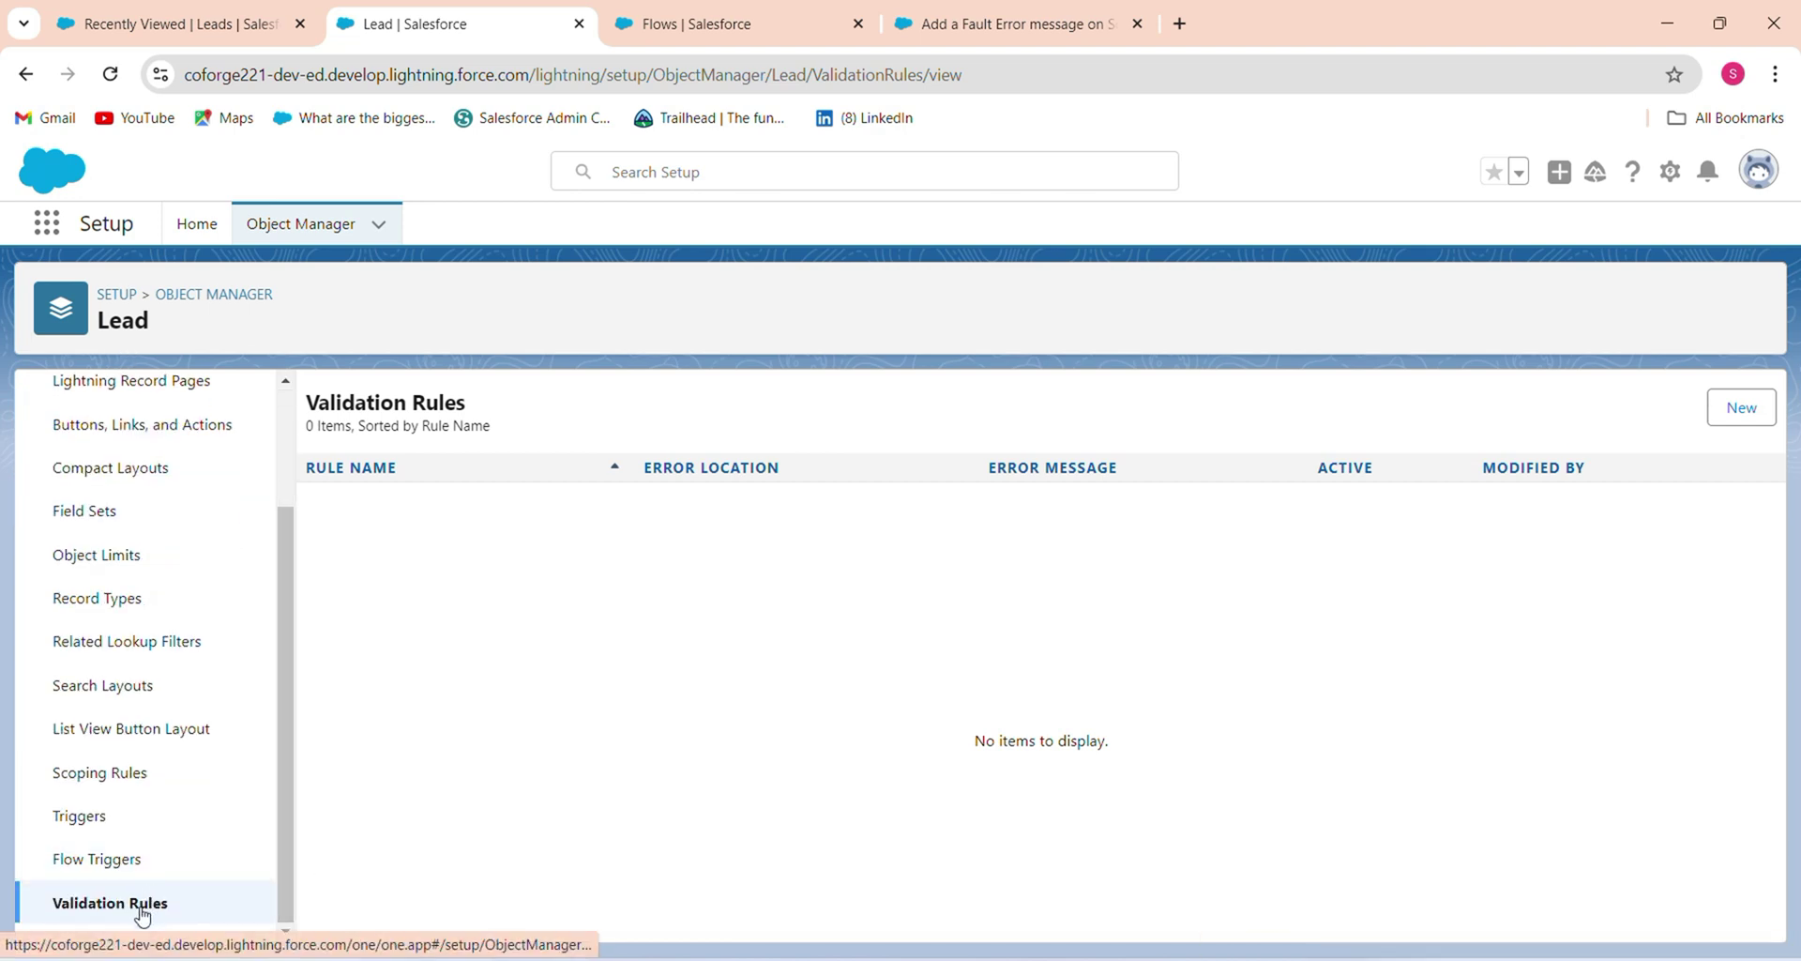
- Create a new Lead validation rule named phone_Number_should_be_10_digits
left_click(1746, 411)
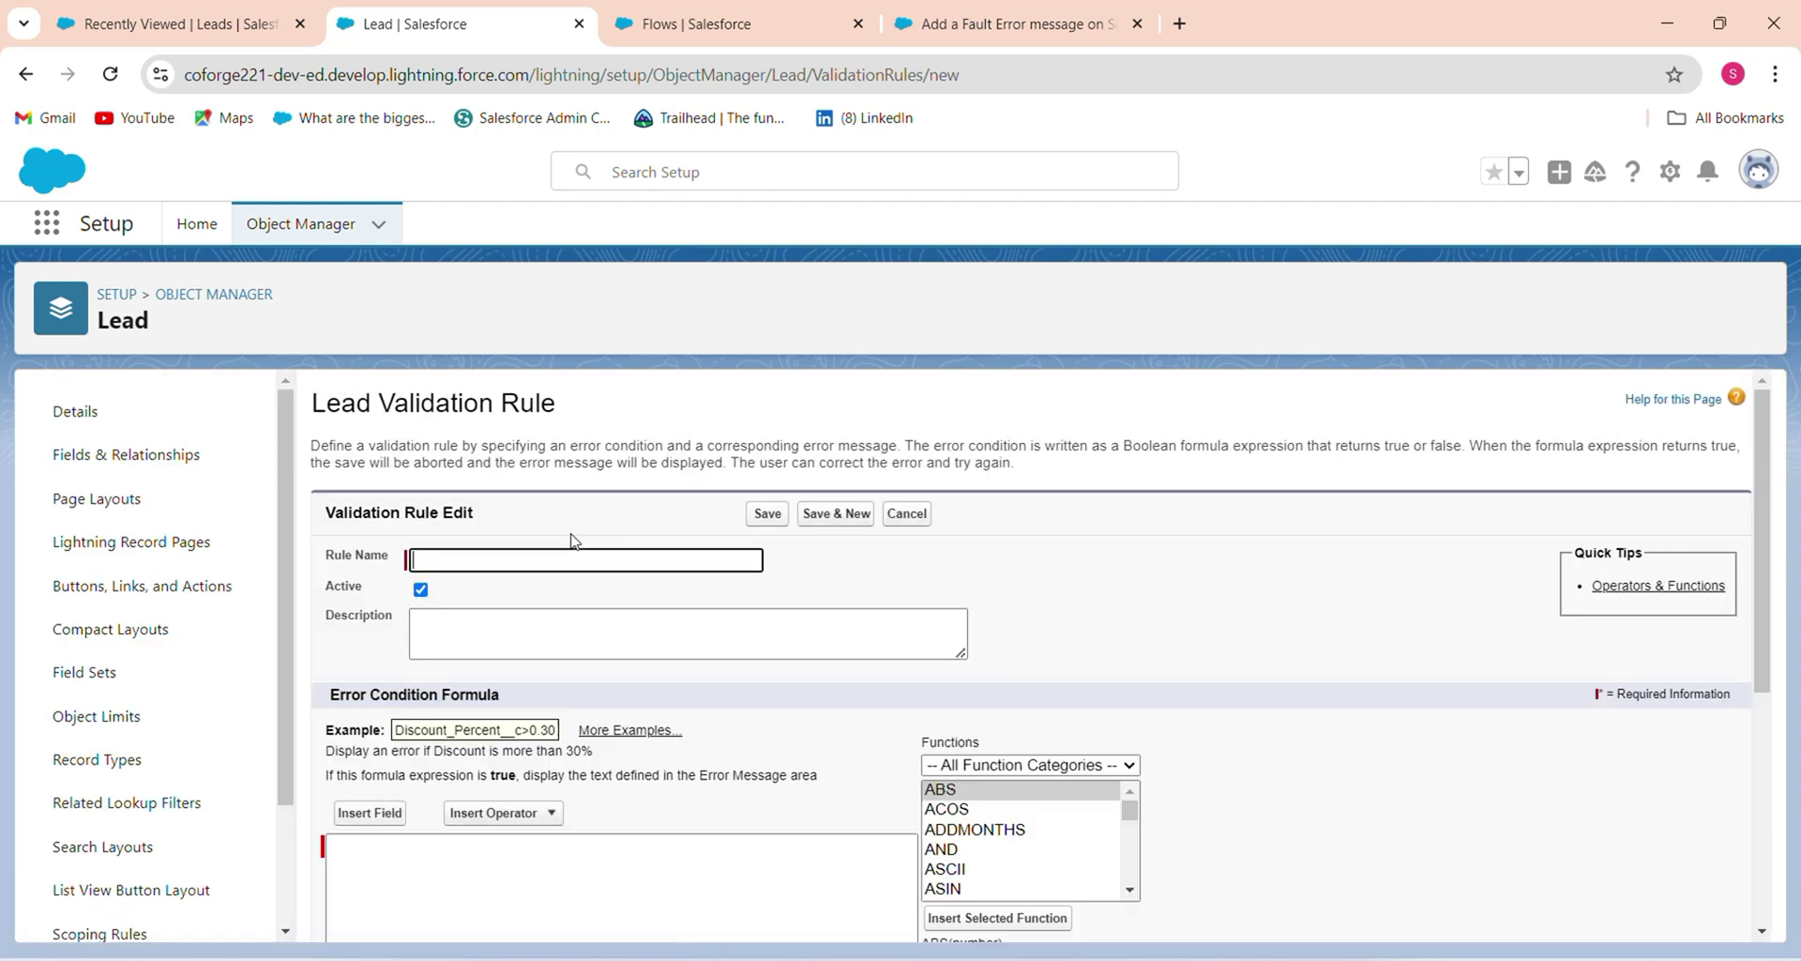
type("phone Number should be 10 digits")
key("Tab")
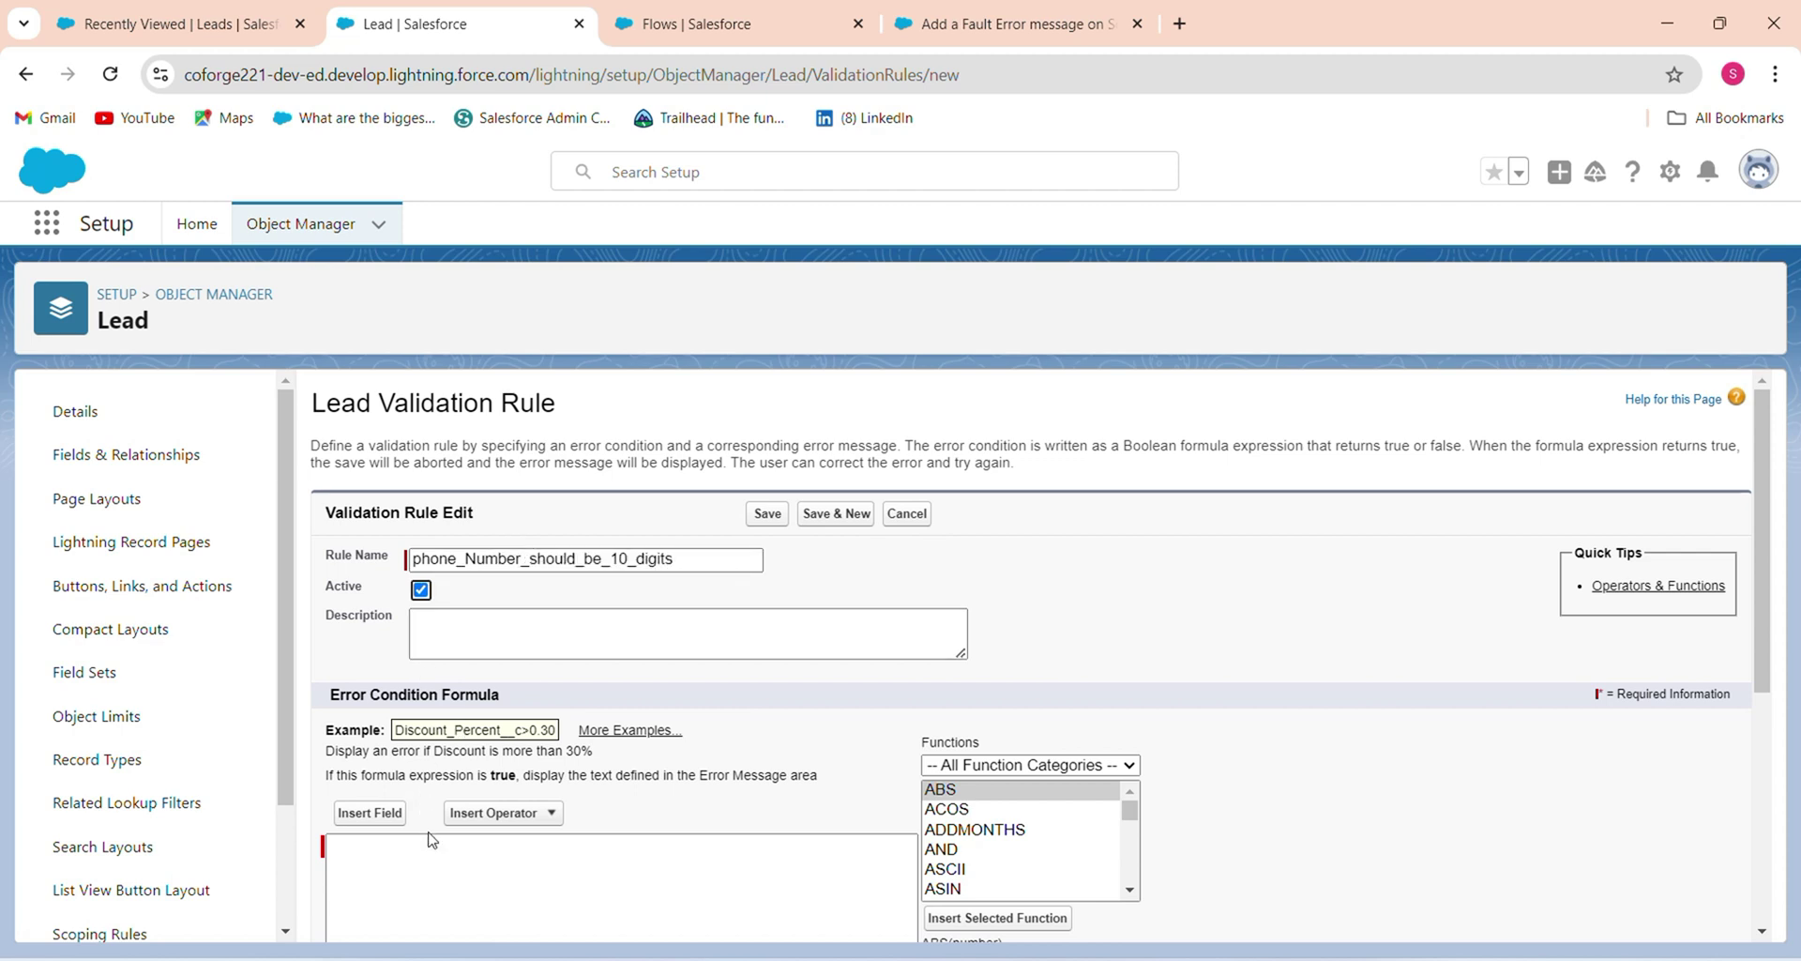
- Insert the LEN function into the rule's error condition formula and remove its text placeholder
left_click(1126, 880)
scroll(1126, 880, "down", 8)
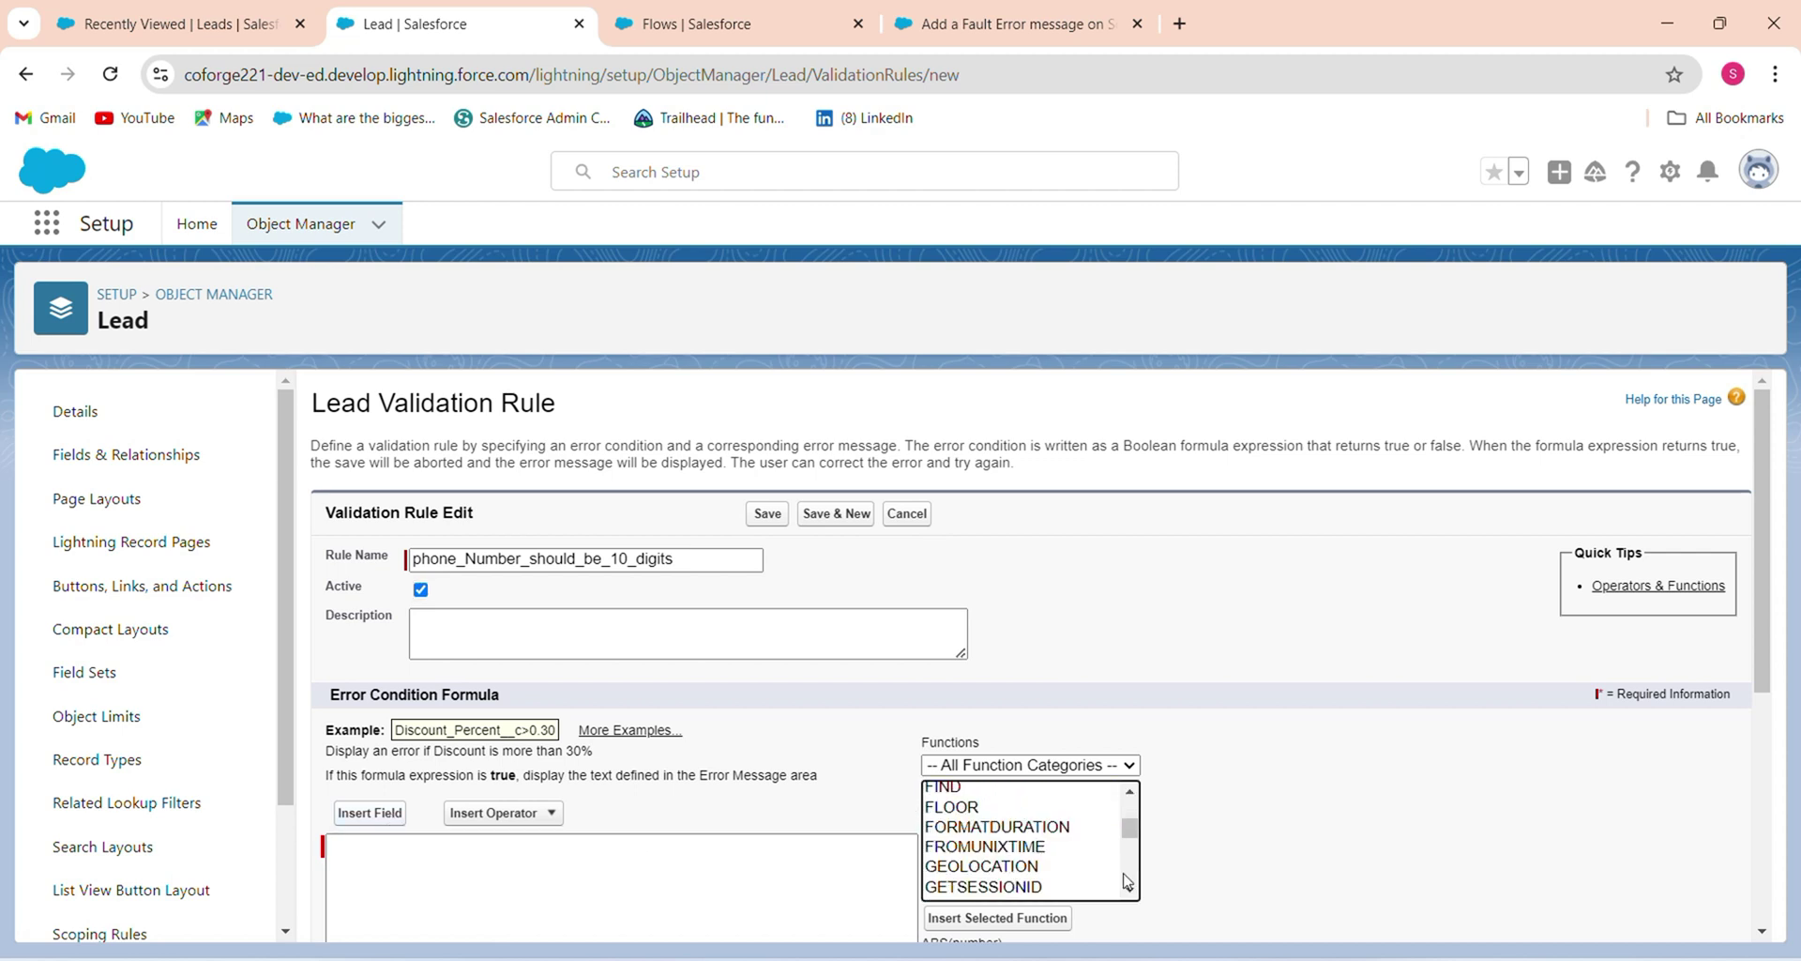
scroll(1127, 880, "down", 5)
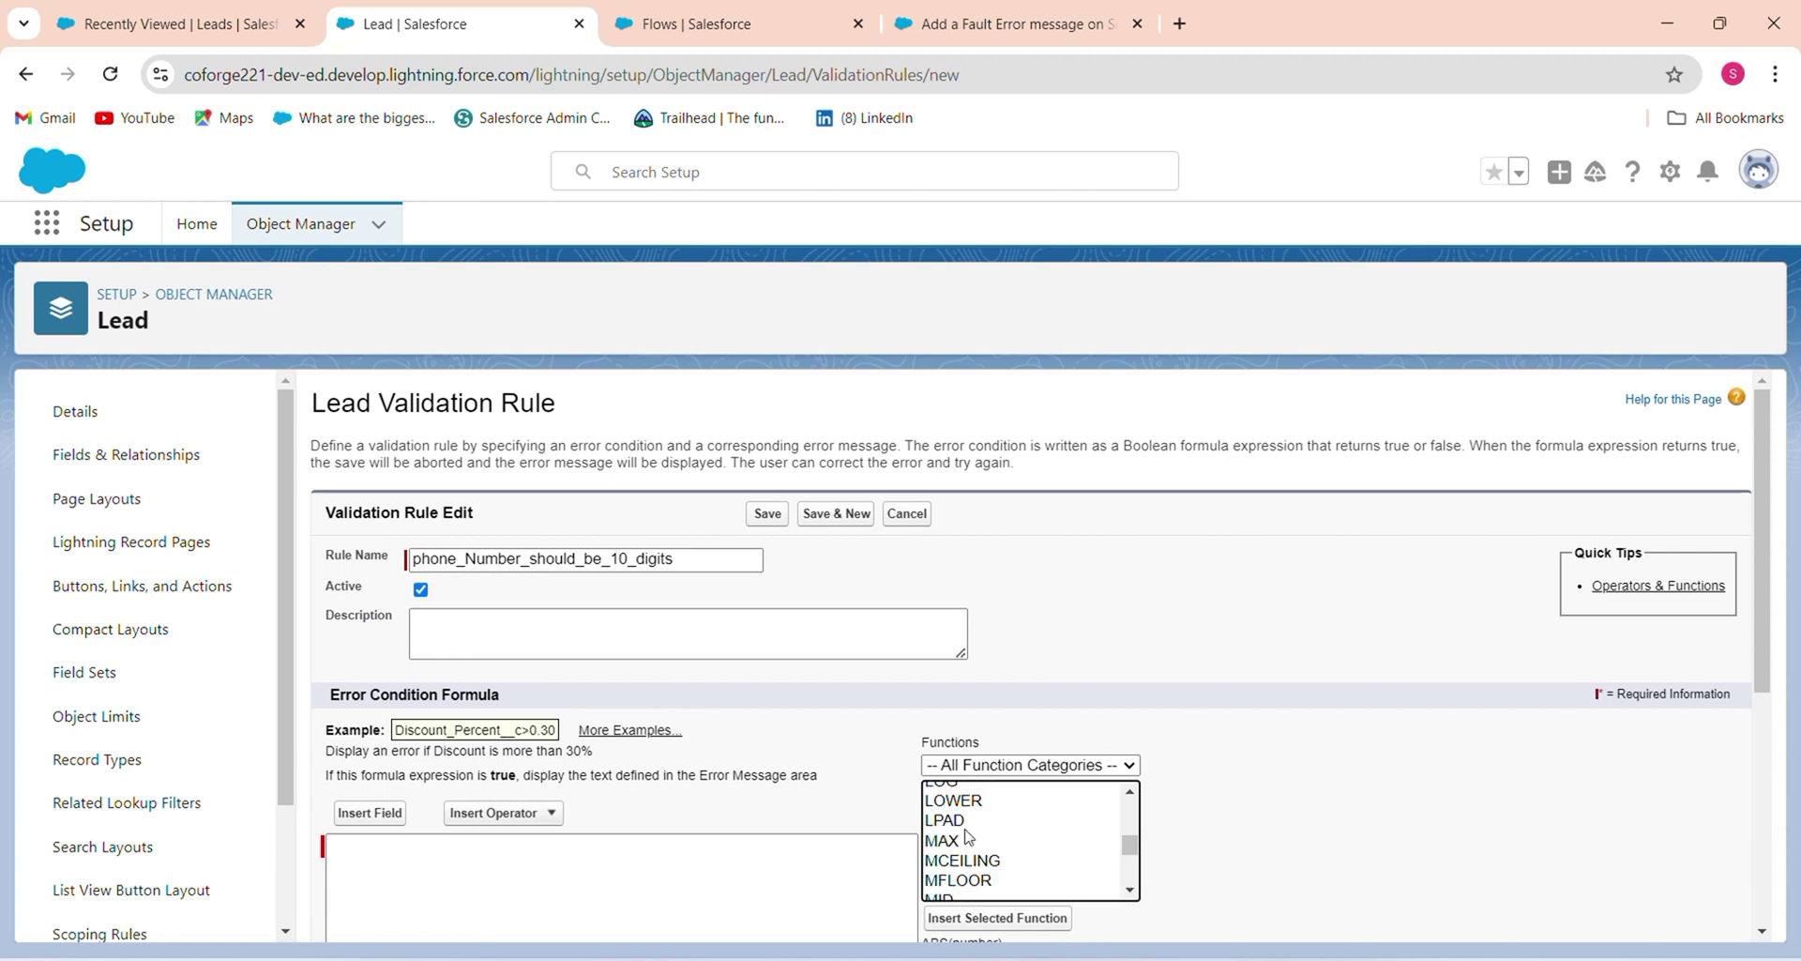
left_click(1129, 794)
left_click(980, 816)
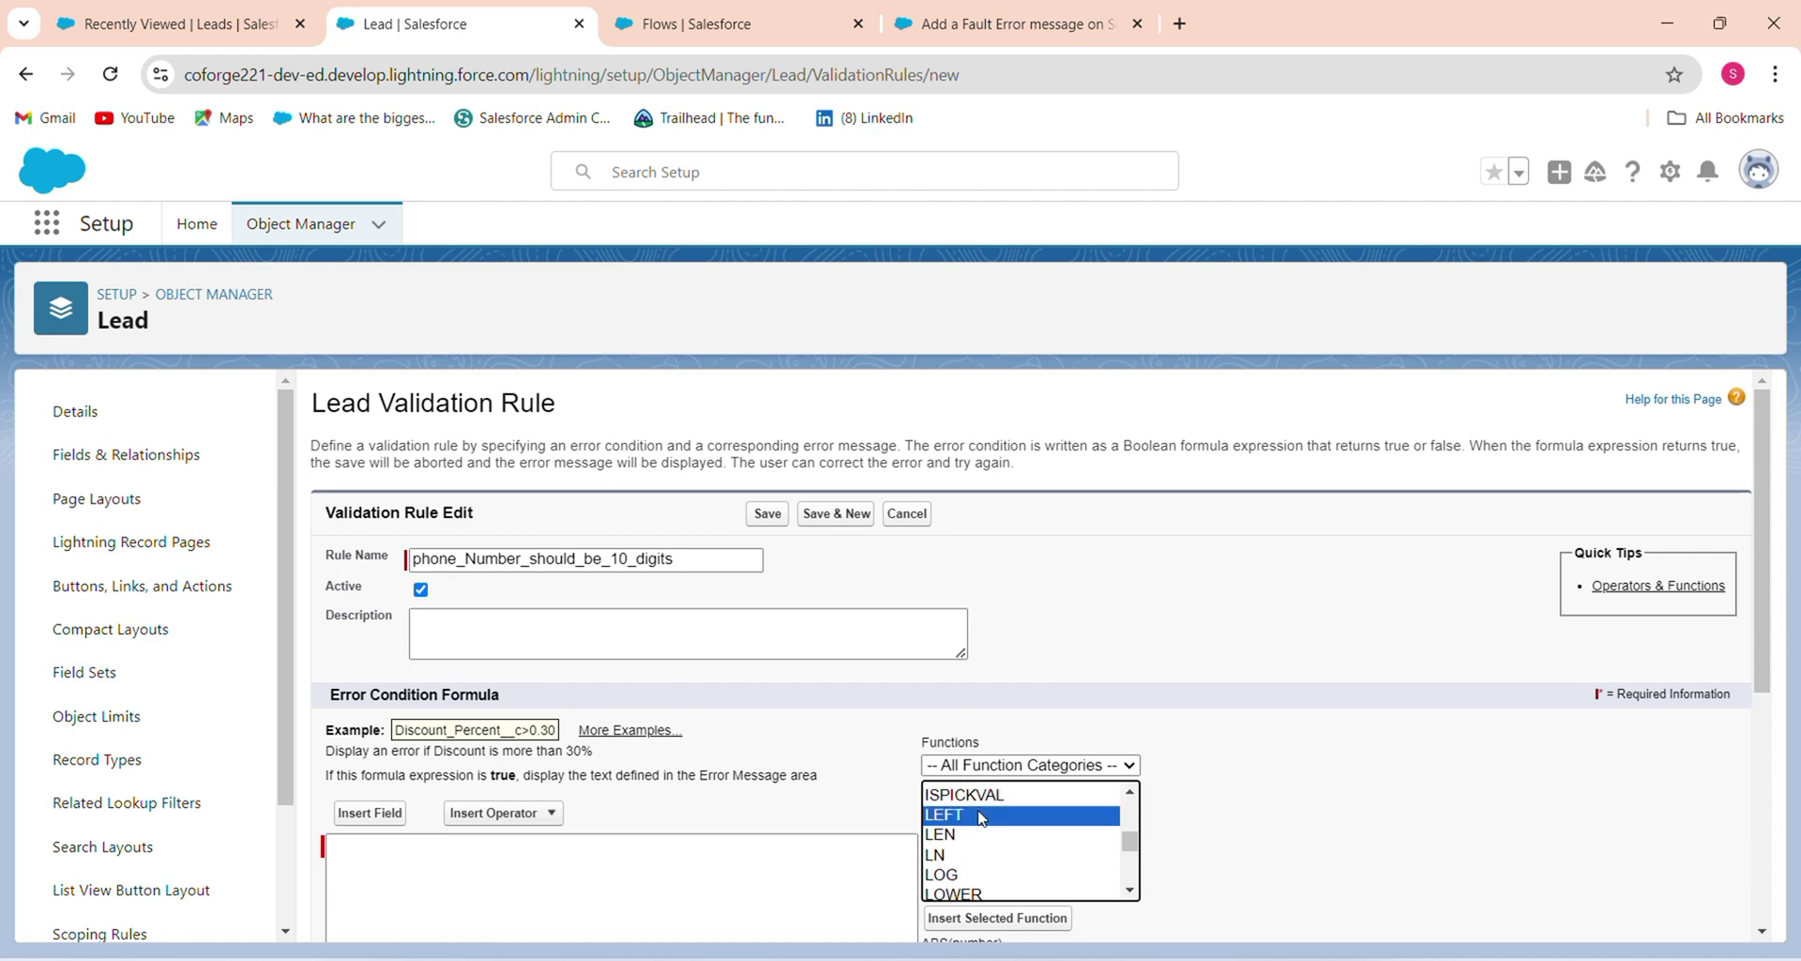
left_click(976, 835)
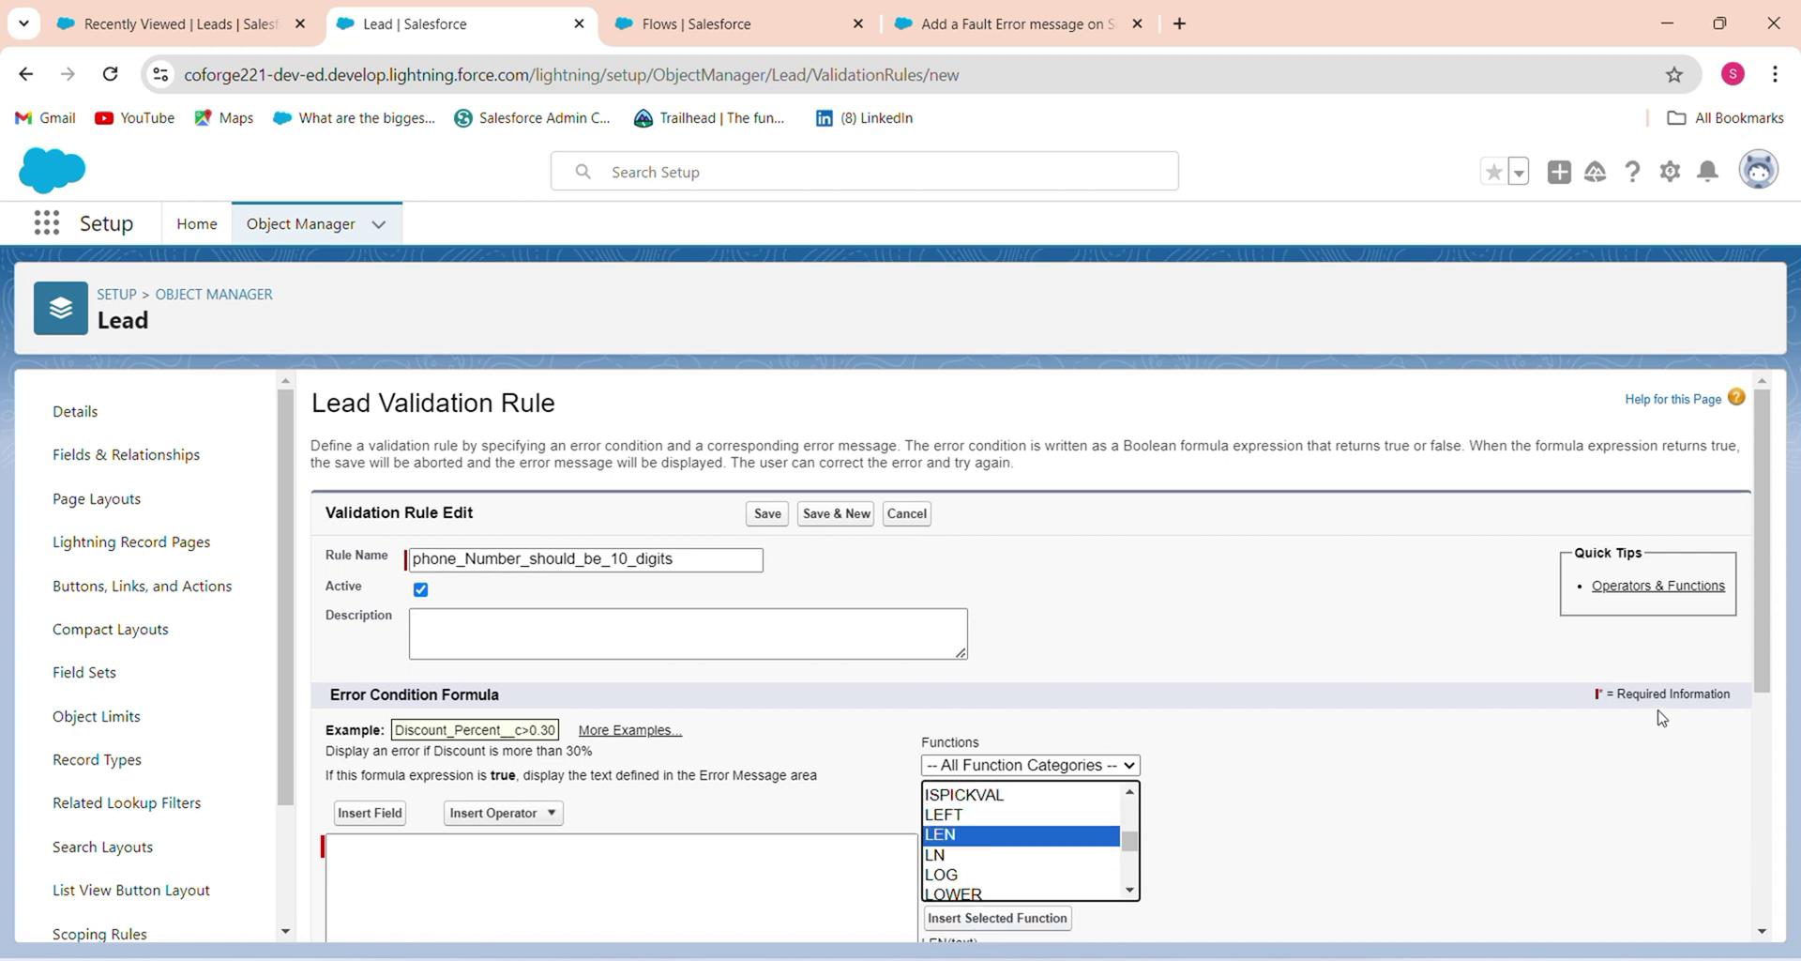
scroll(1177, 721, "down", 2)
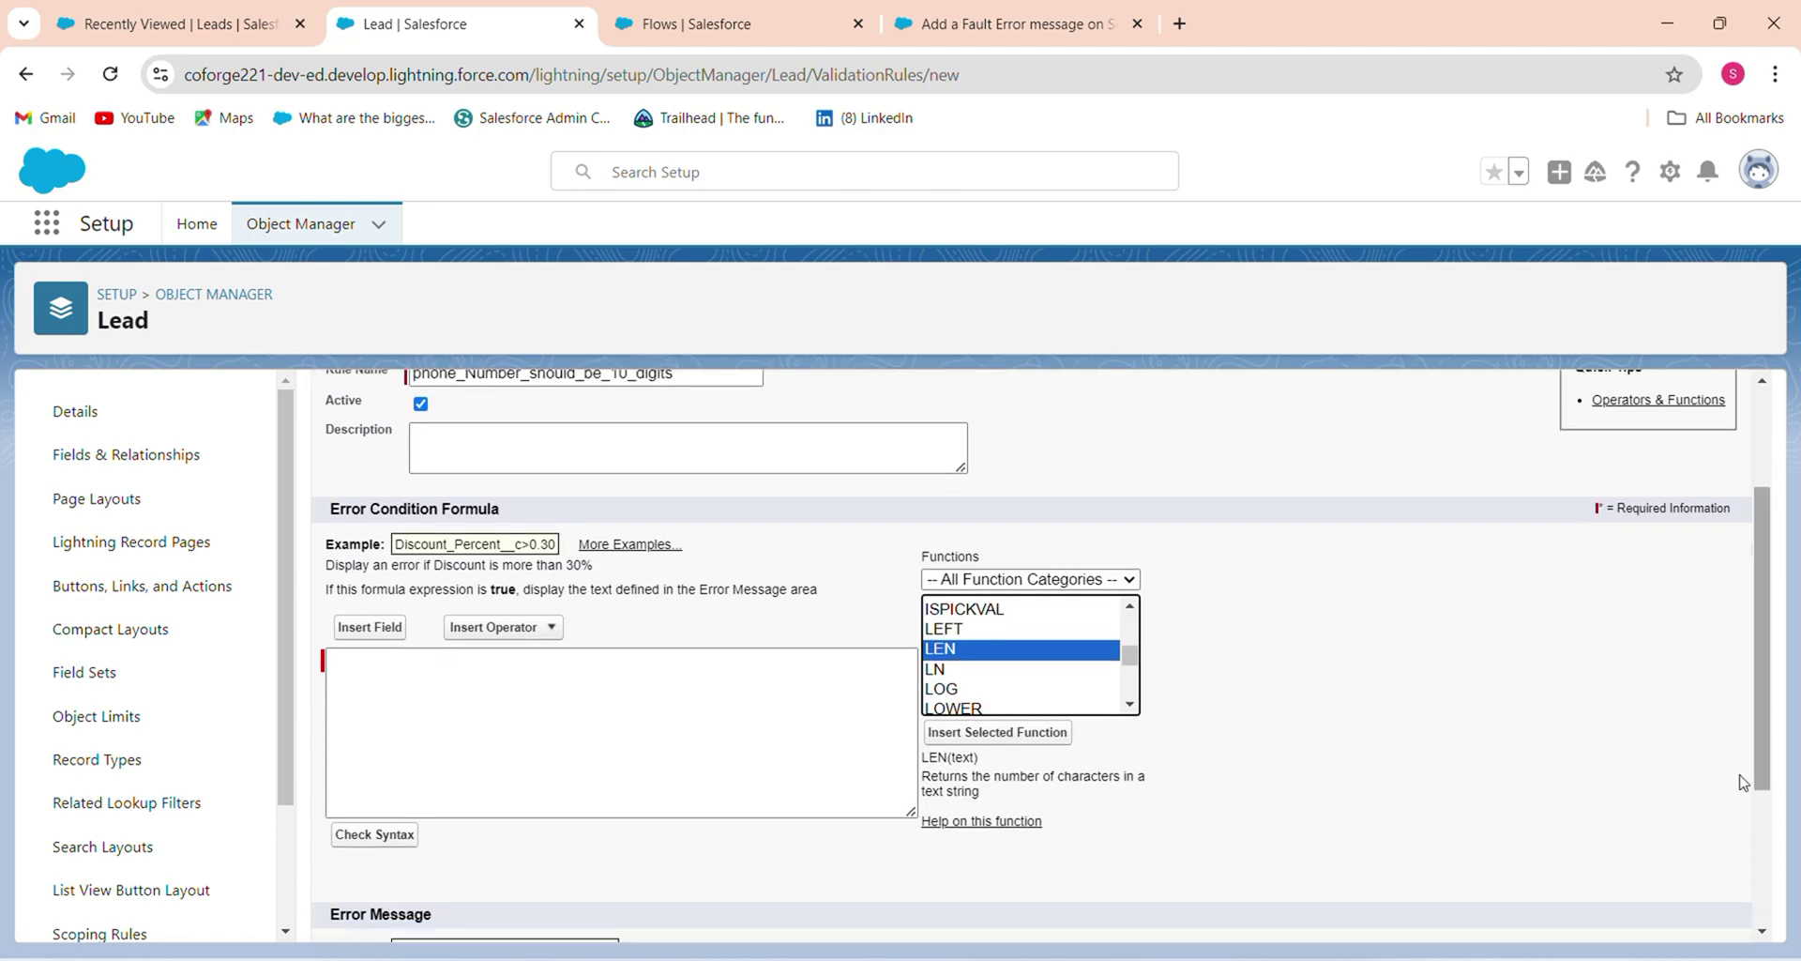
left_click(980, 733)
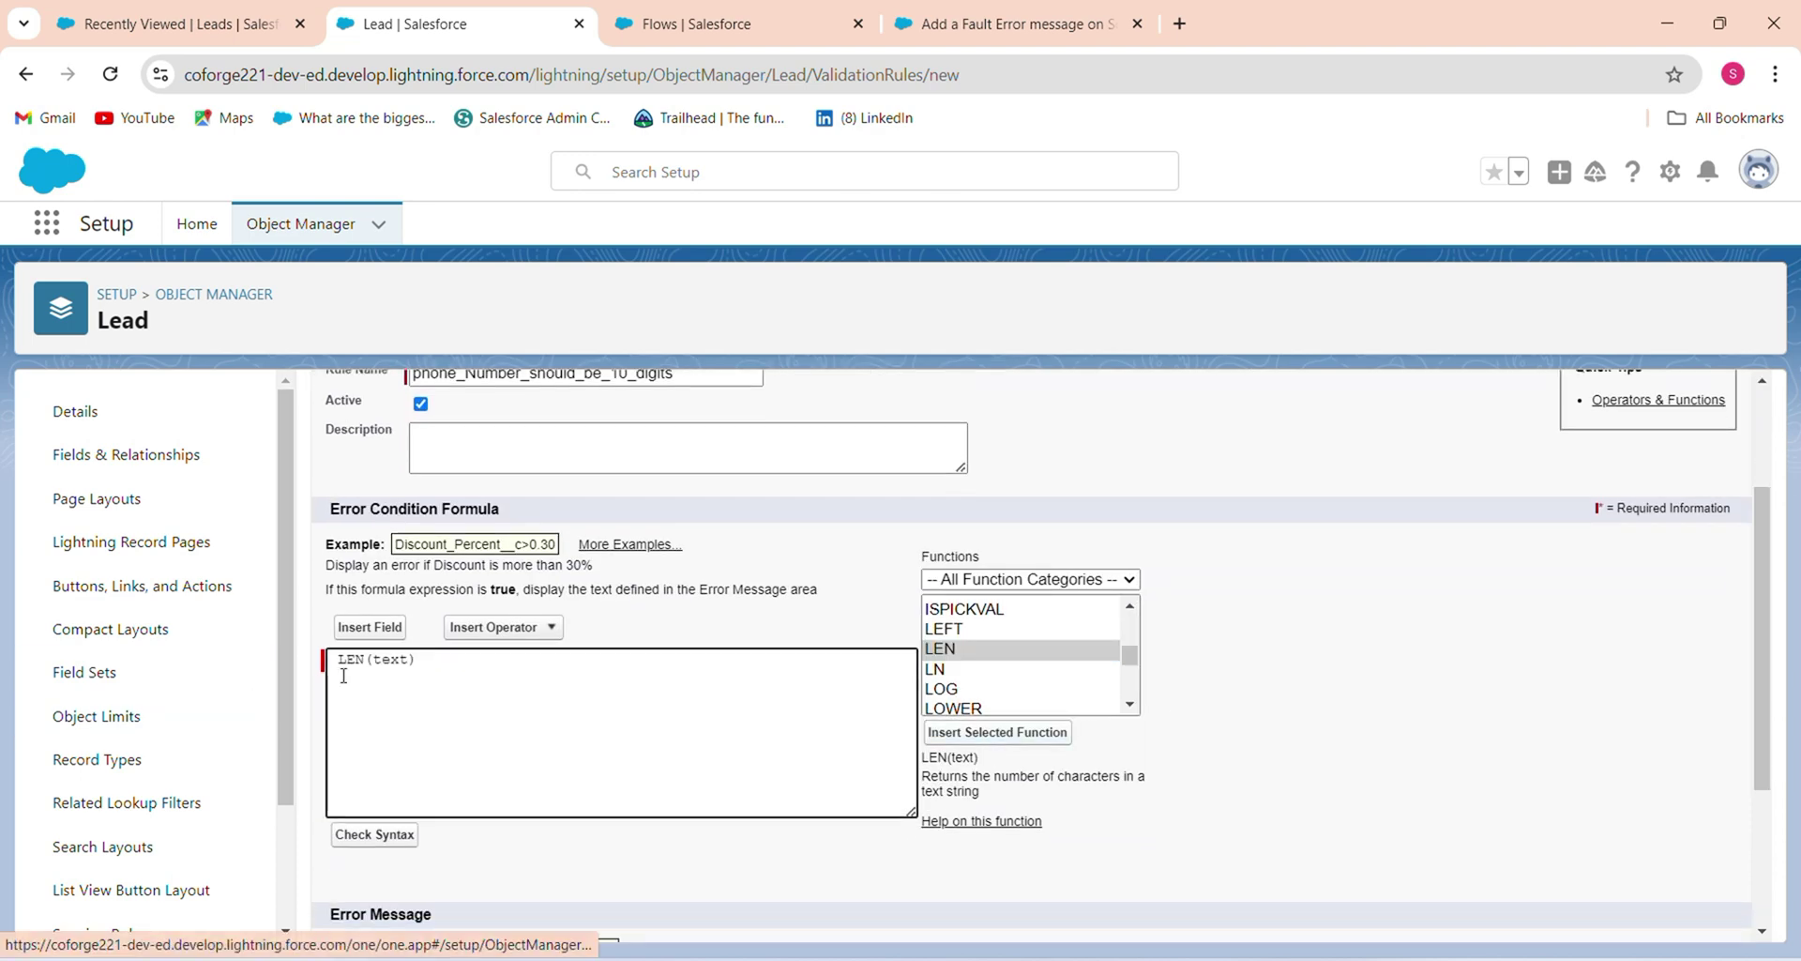
double_click(389, 660)
key("BackSpace")
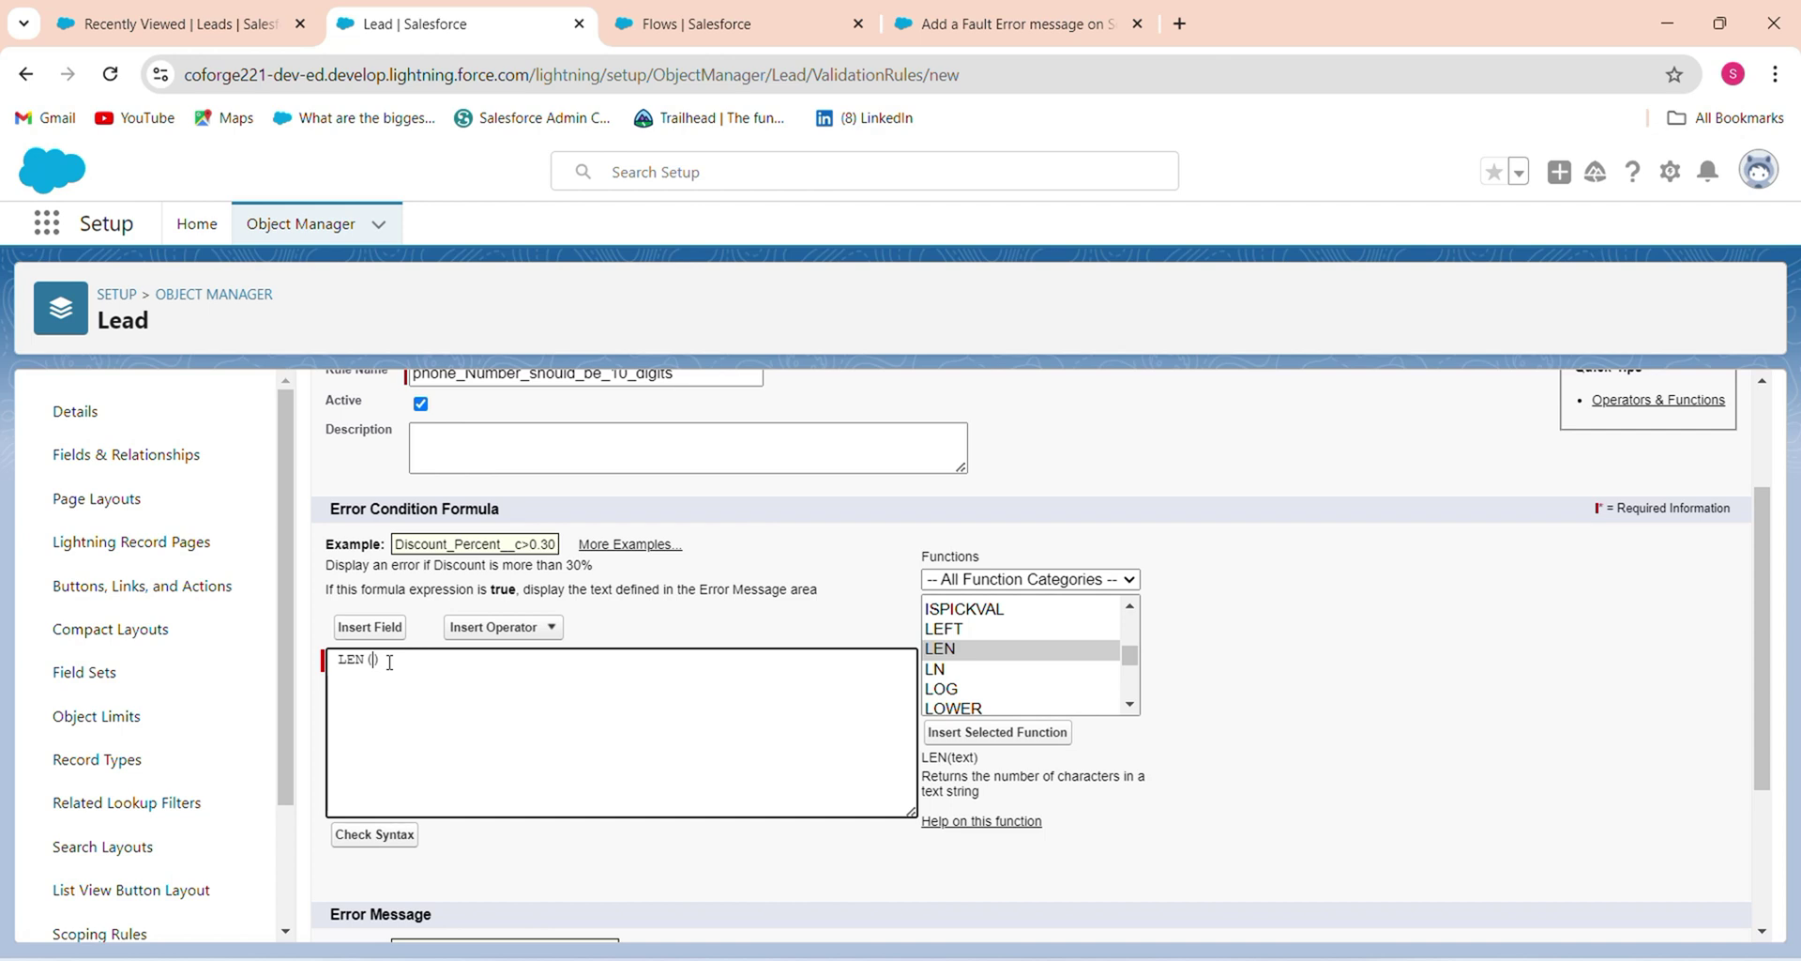
- Insert the Lead Phone field into the LEN function and complete the formula as LEN( Phone ) =10
left_click(370, 627)
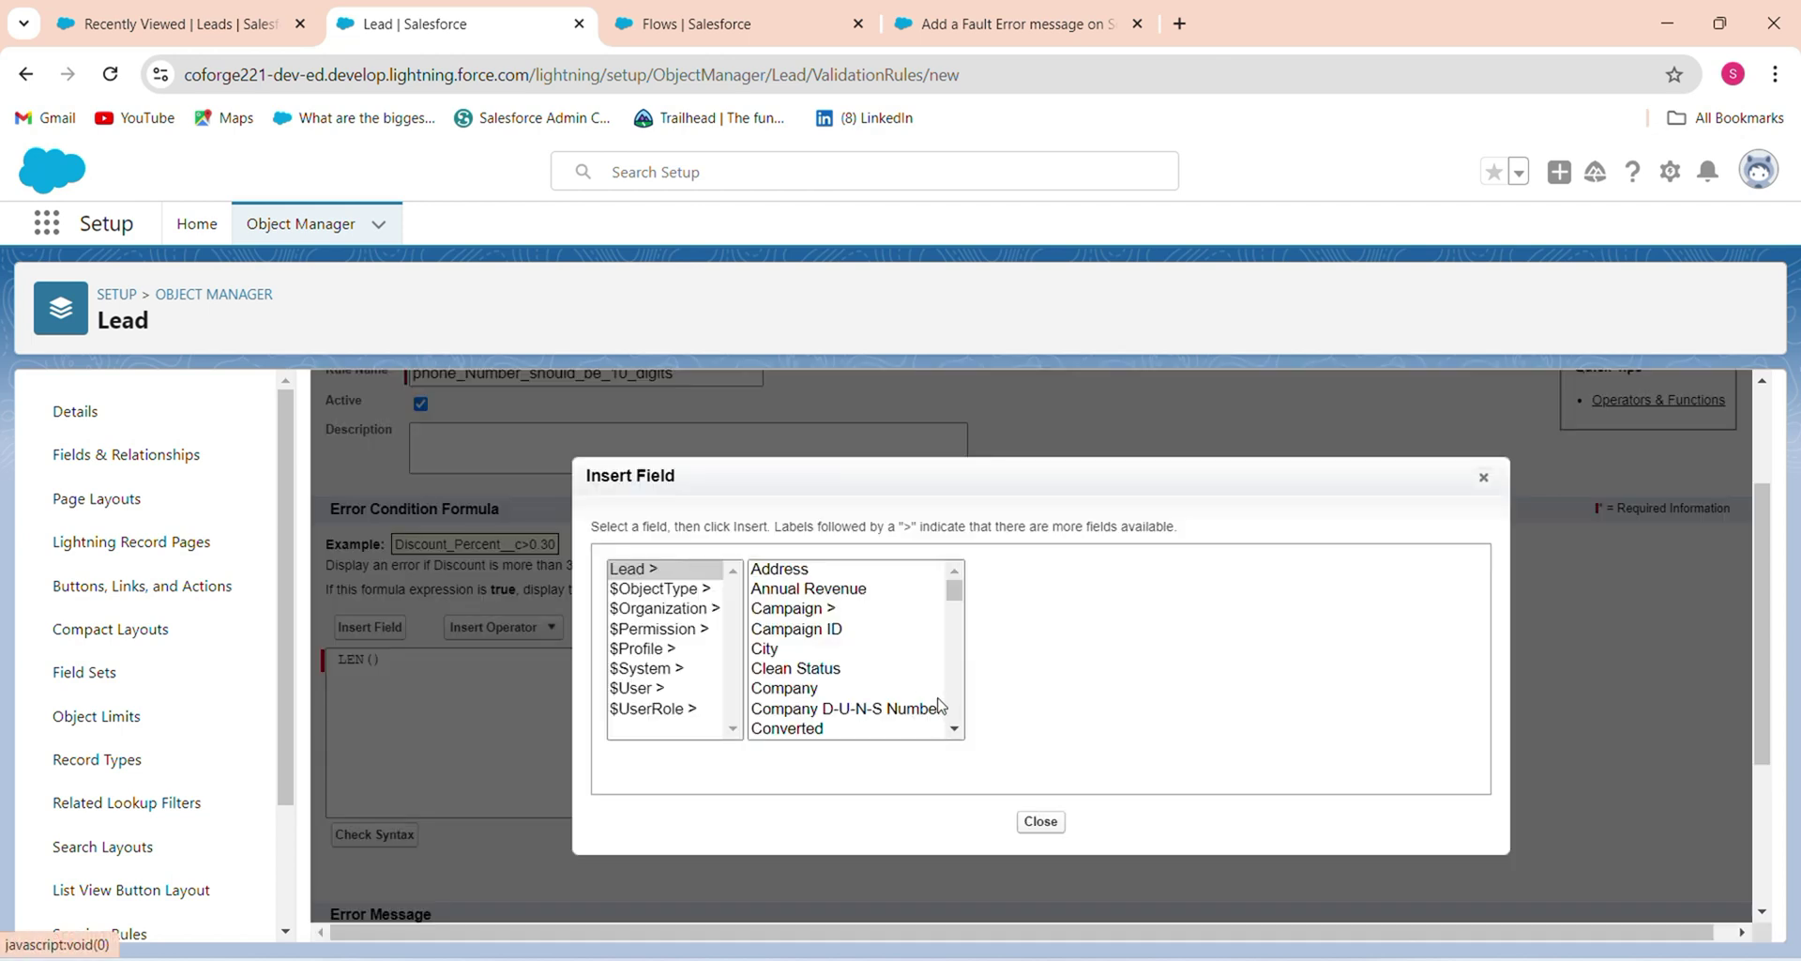
scroll(954, 719, "down", 15)
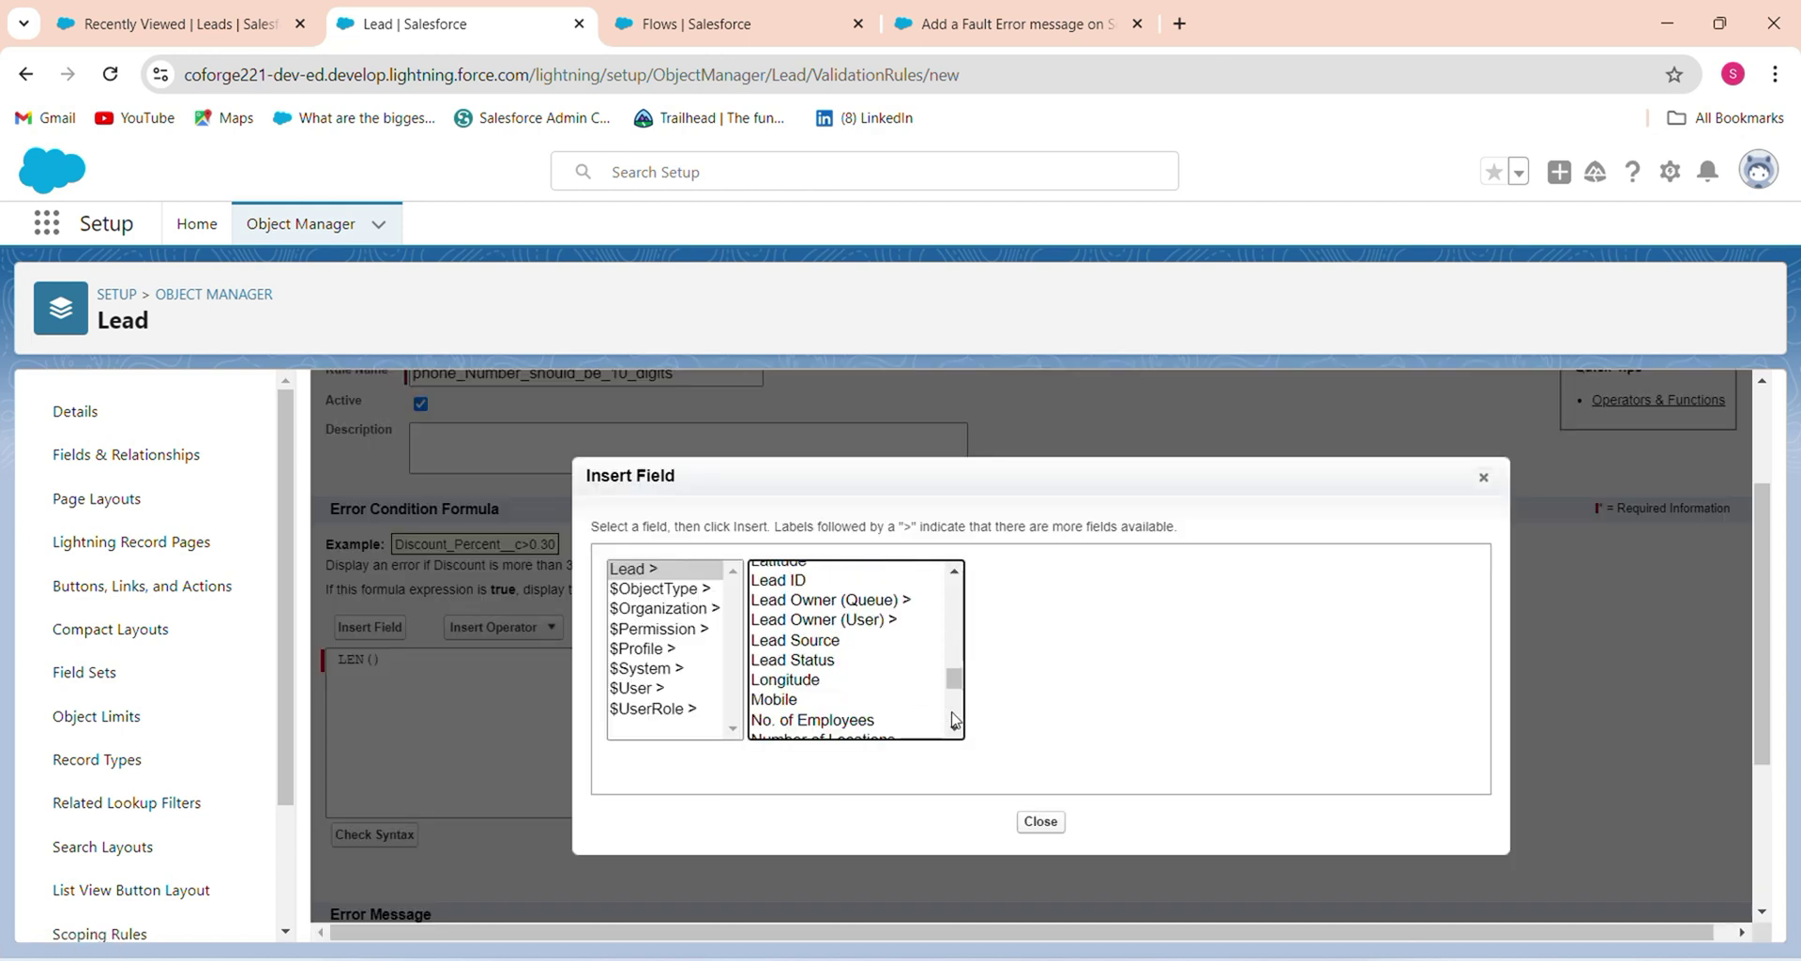
left_click(813, 624)
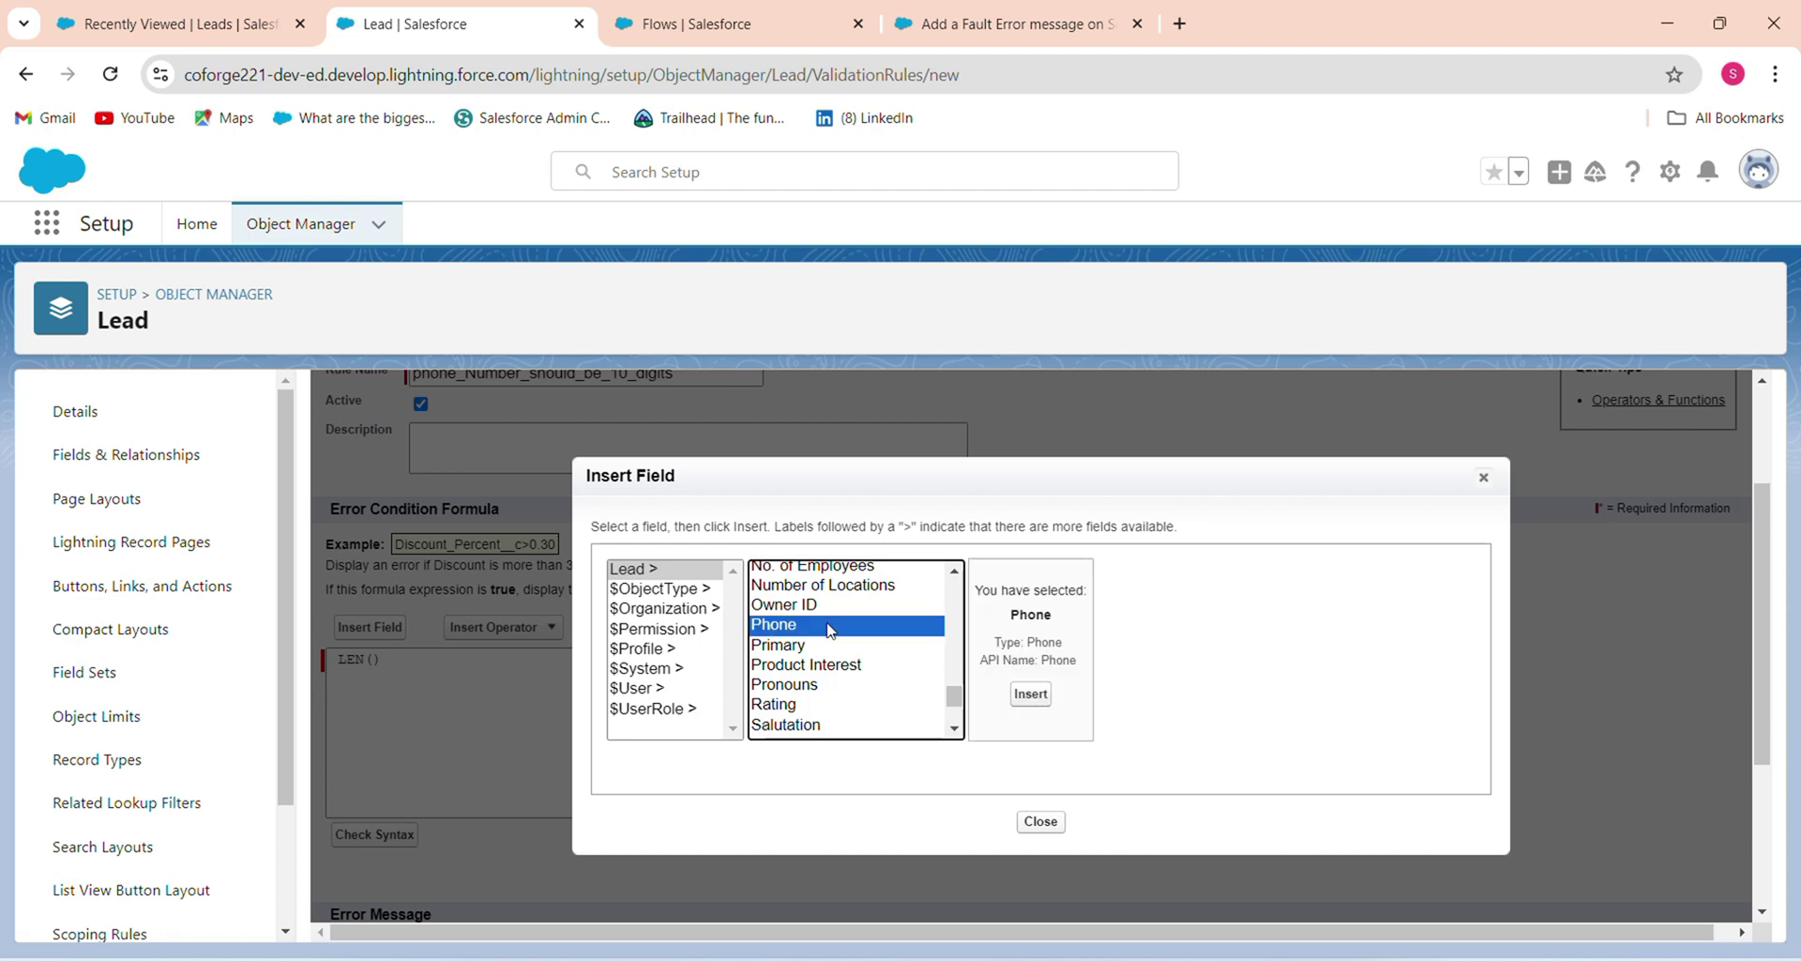
left_click(1025, 694)
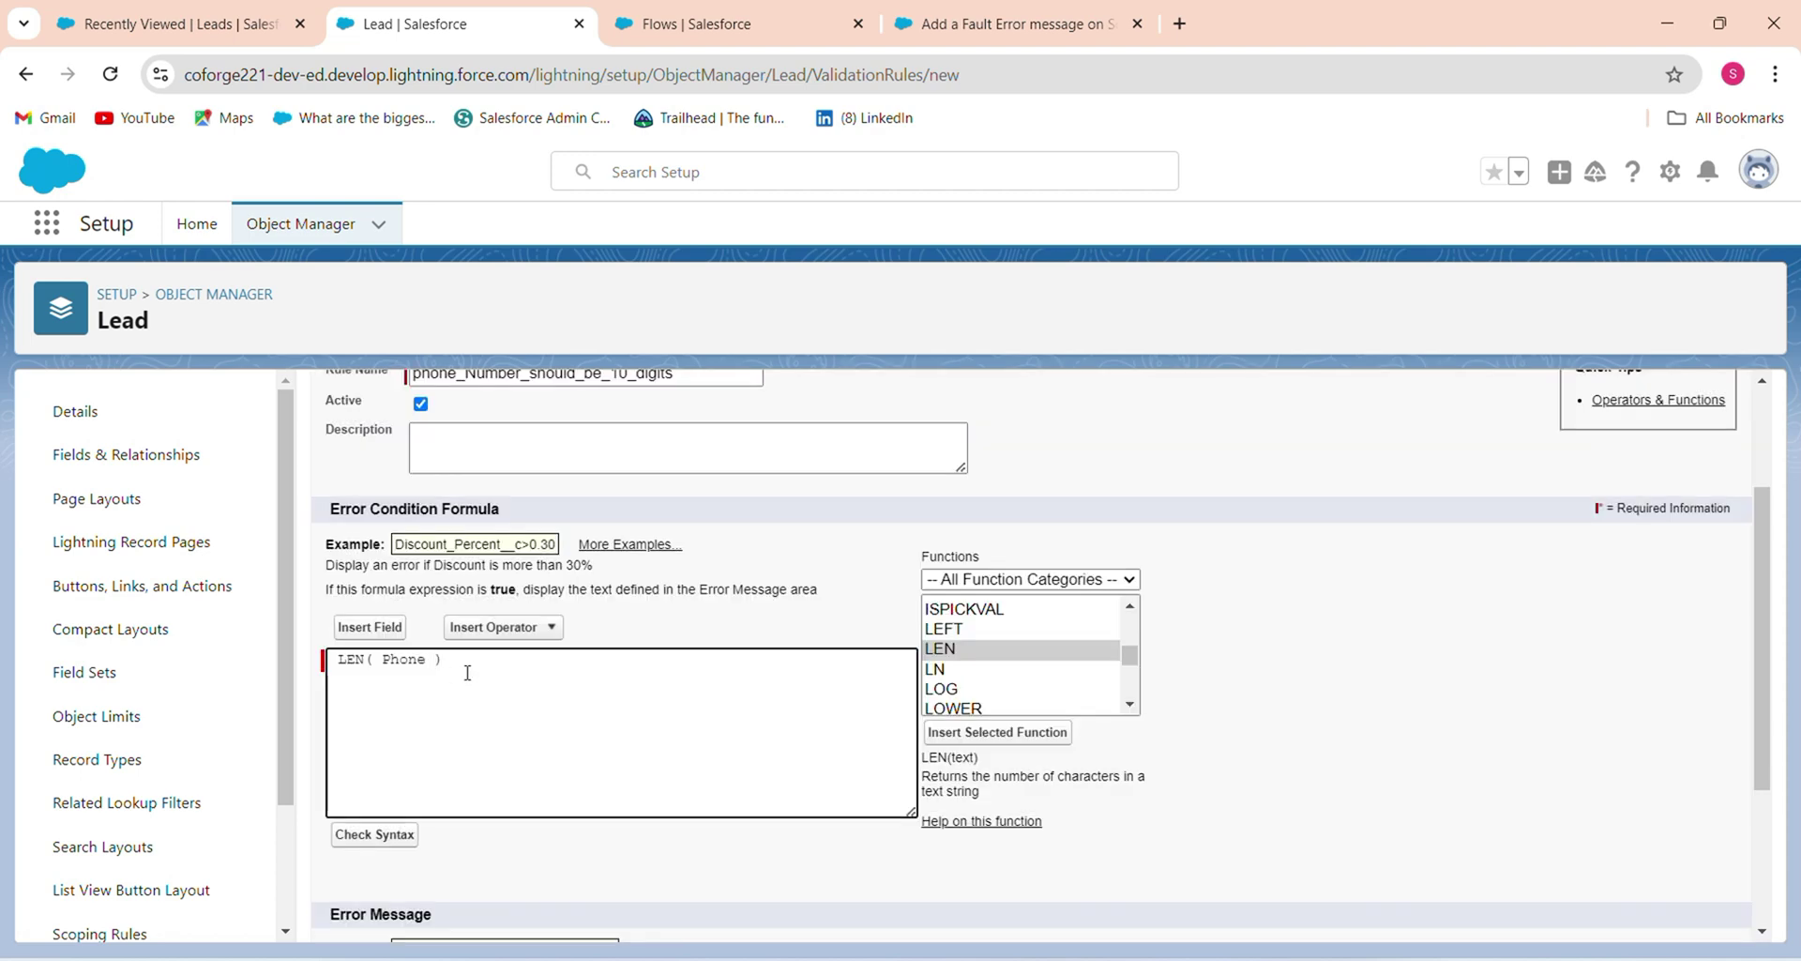
left_click(479, 668)
type("=10")
- Enter the error message "Phone number Should be 10 Digits" and save the validation rule
scroll(1760, 779, "down", 3)
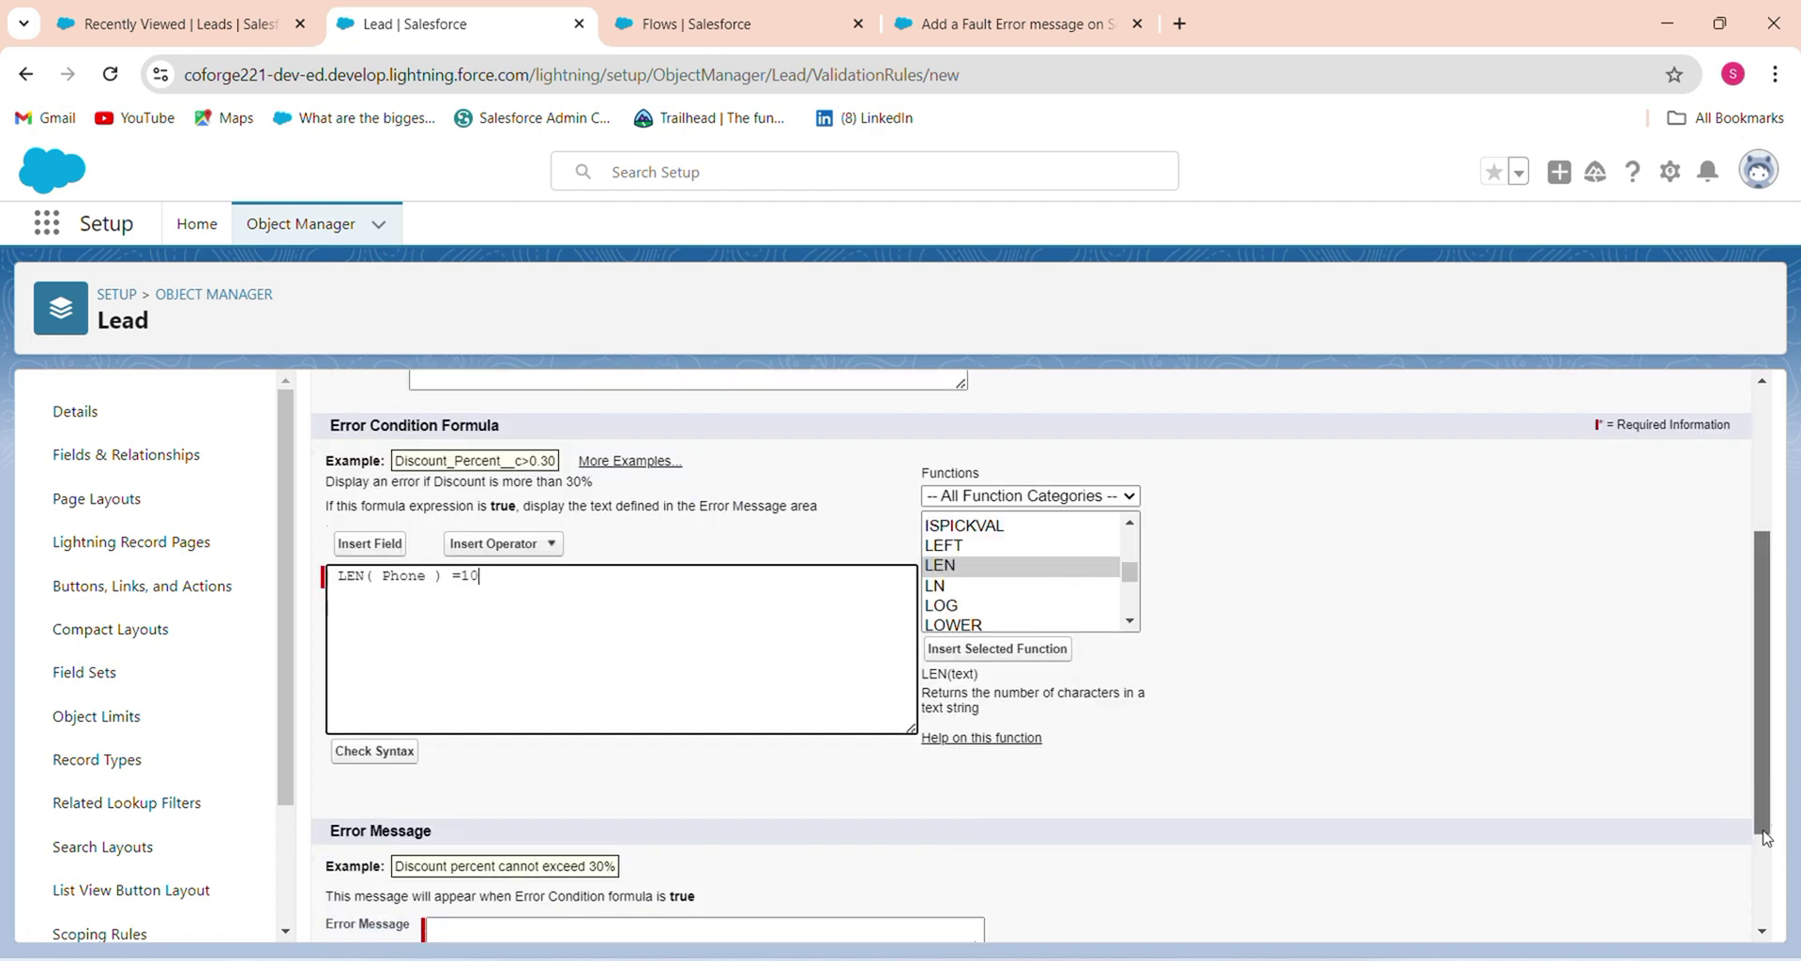
left_click(653, 795)
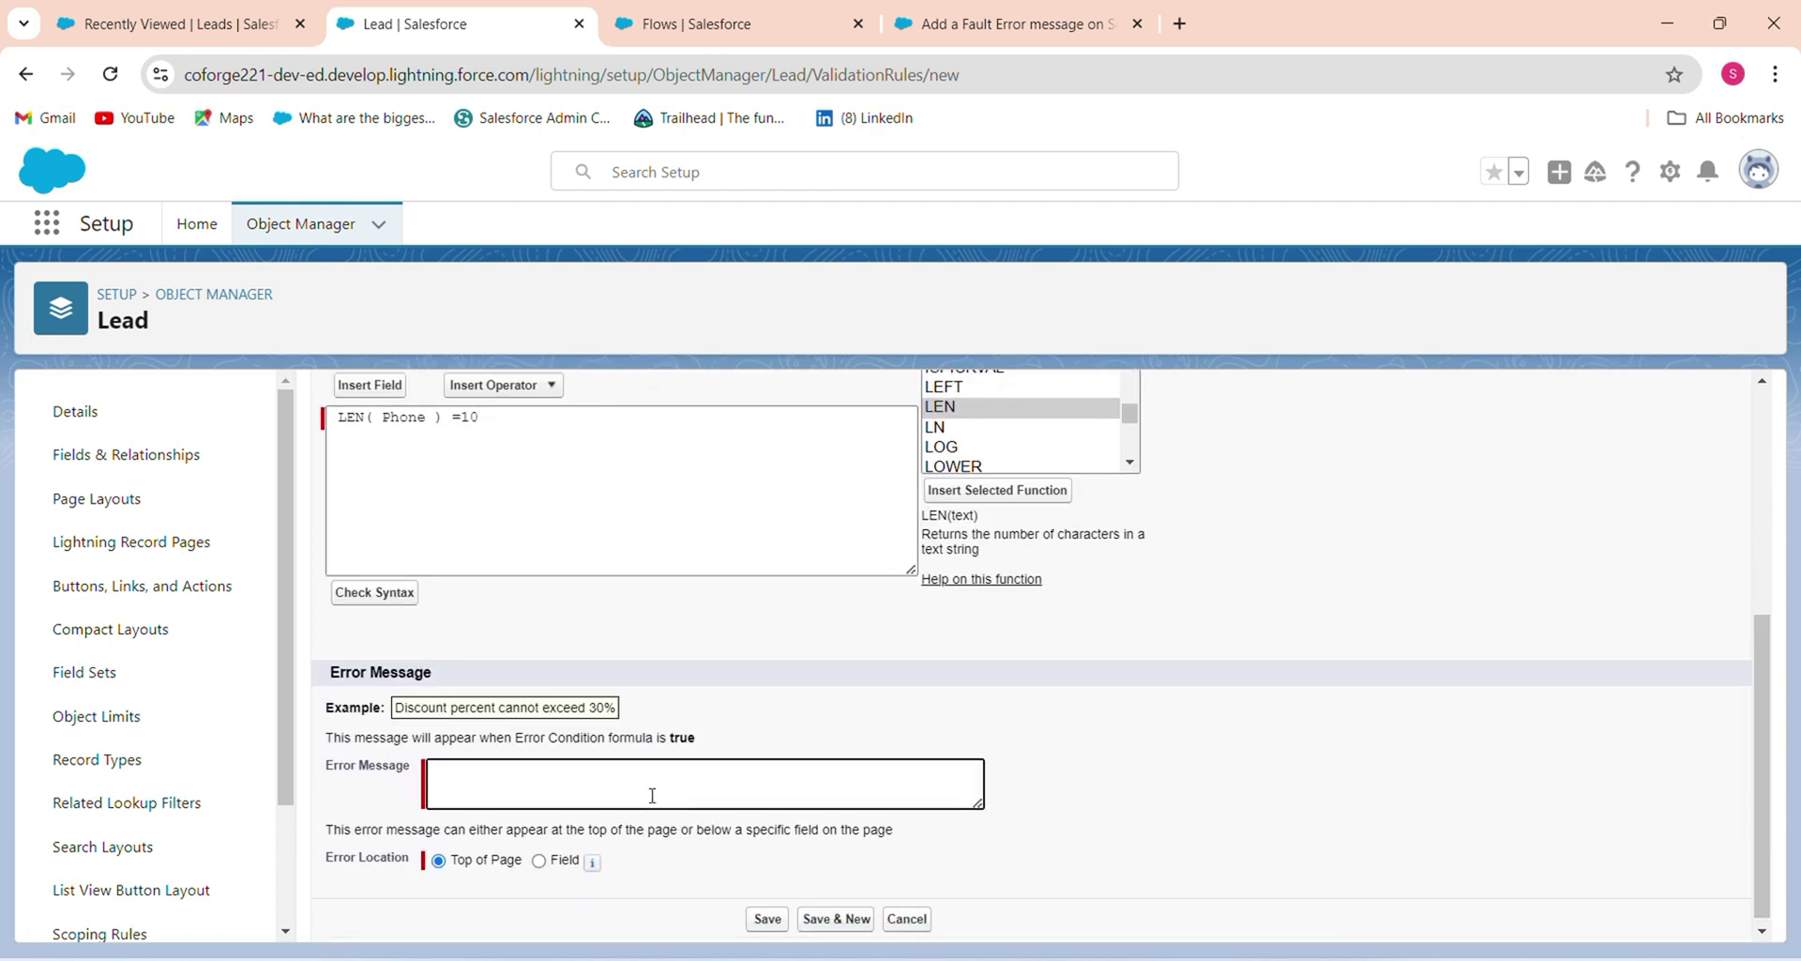
type("Phone nu")
type("ber Should")
key("BackSpace")
key("BackSpace")
key("BackSpace")
key("BackSpace")
key("BackSpace")
key("BackSpace")
key("BackSpace")
key("BackSpace")
type("mber Should be 10 Dig")
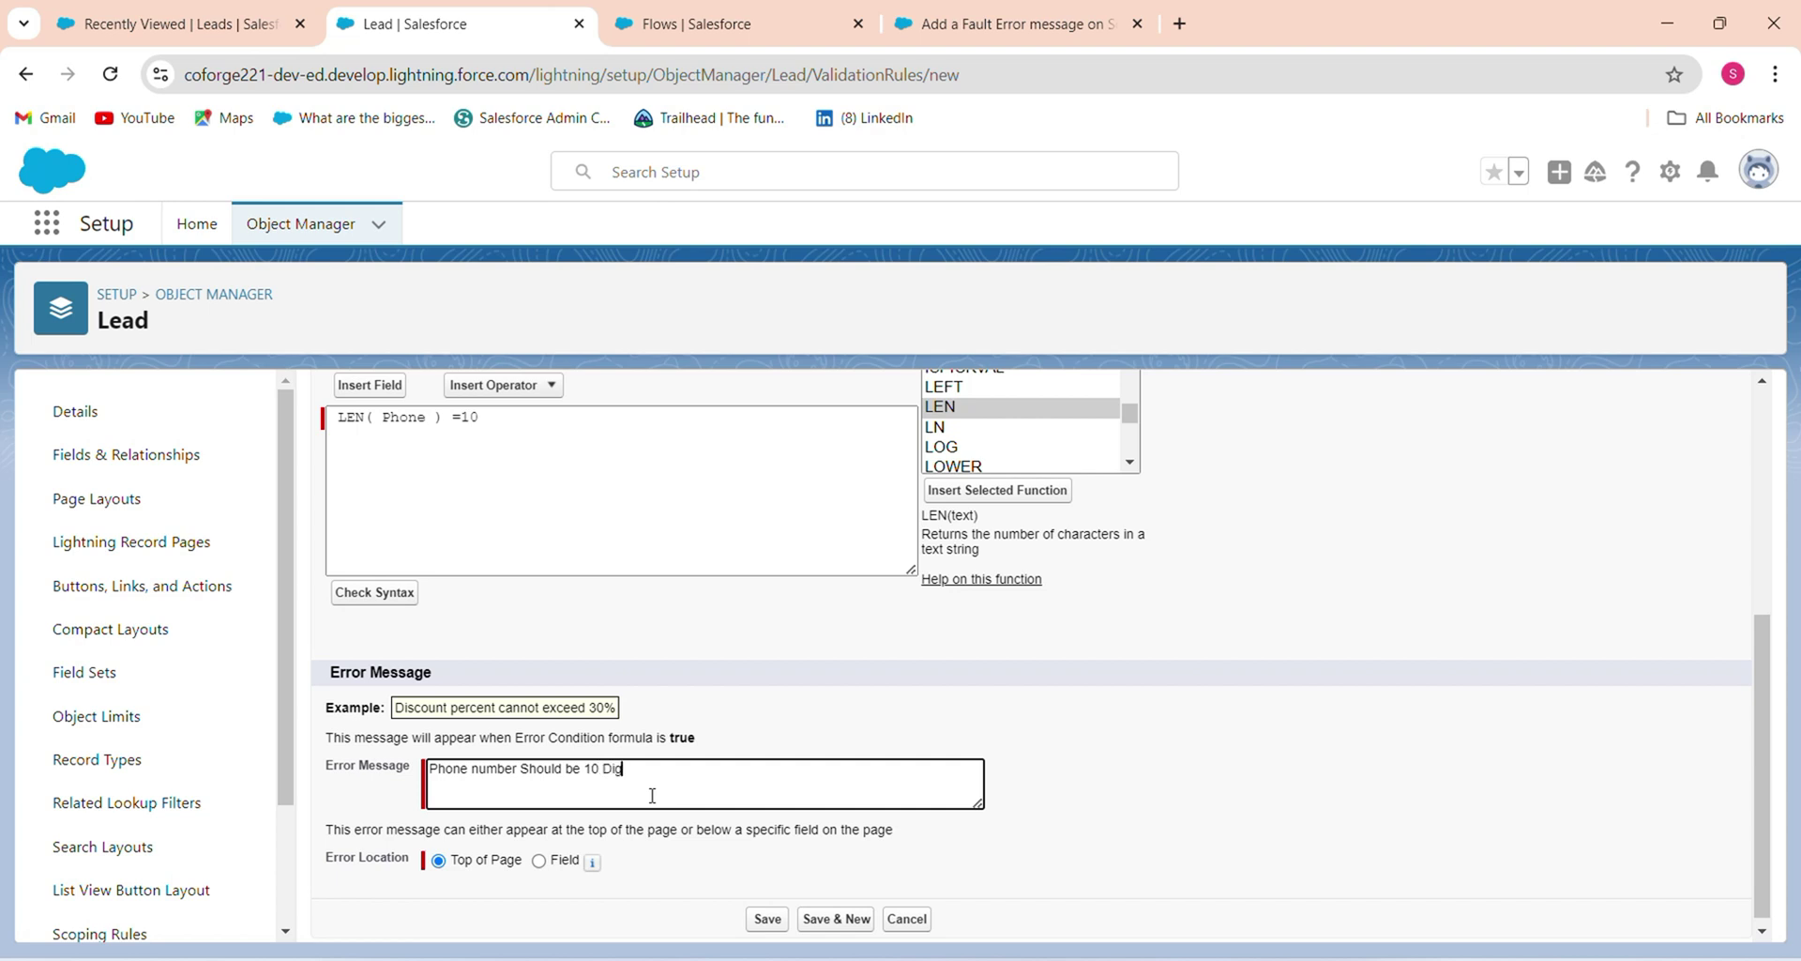
type("its")
left_click(767, 919)
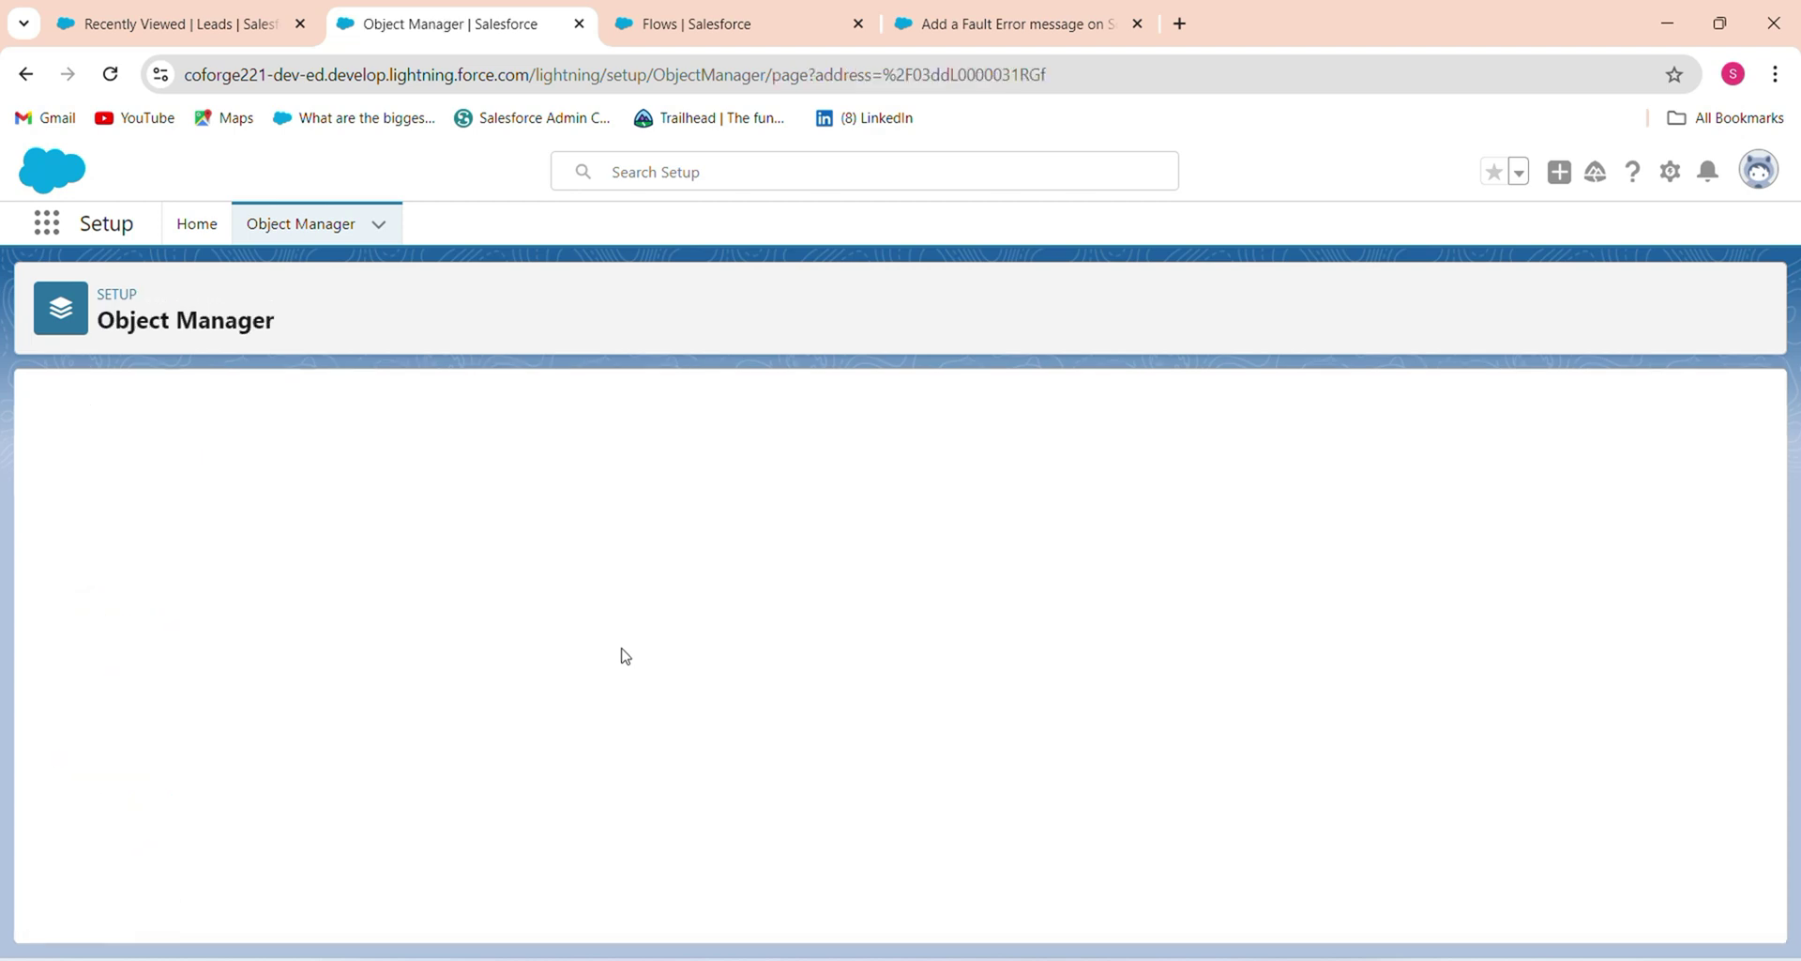
- Return to the Sales home page and fill the fault-error flow with a test last name and company abcde
left_click(246, 9)
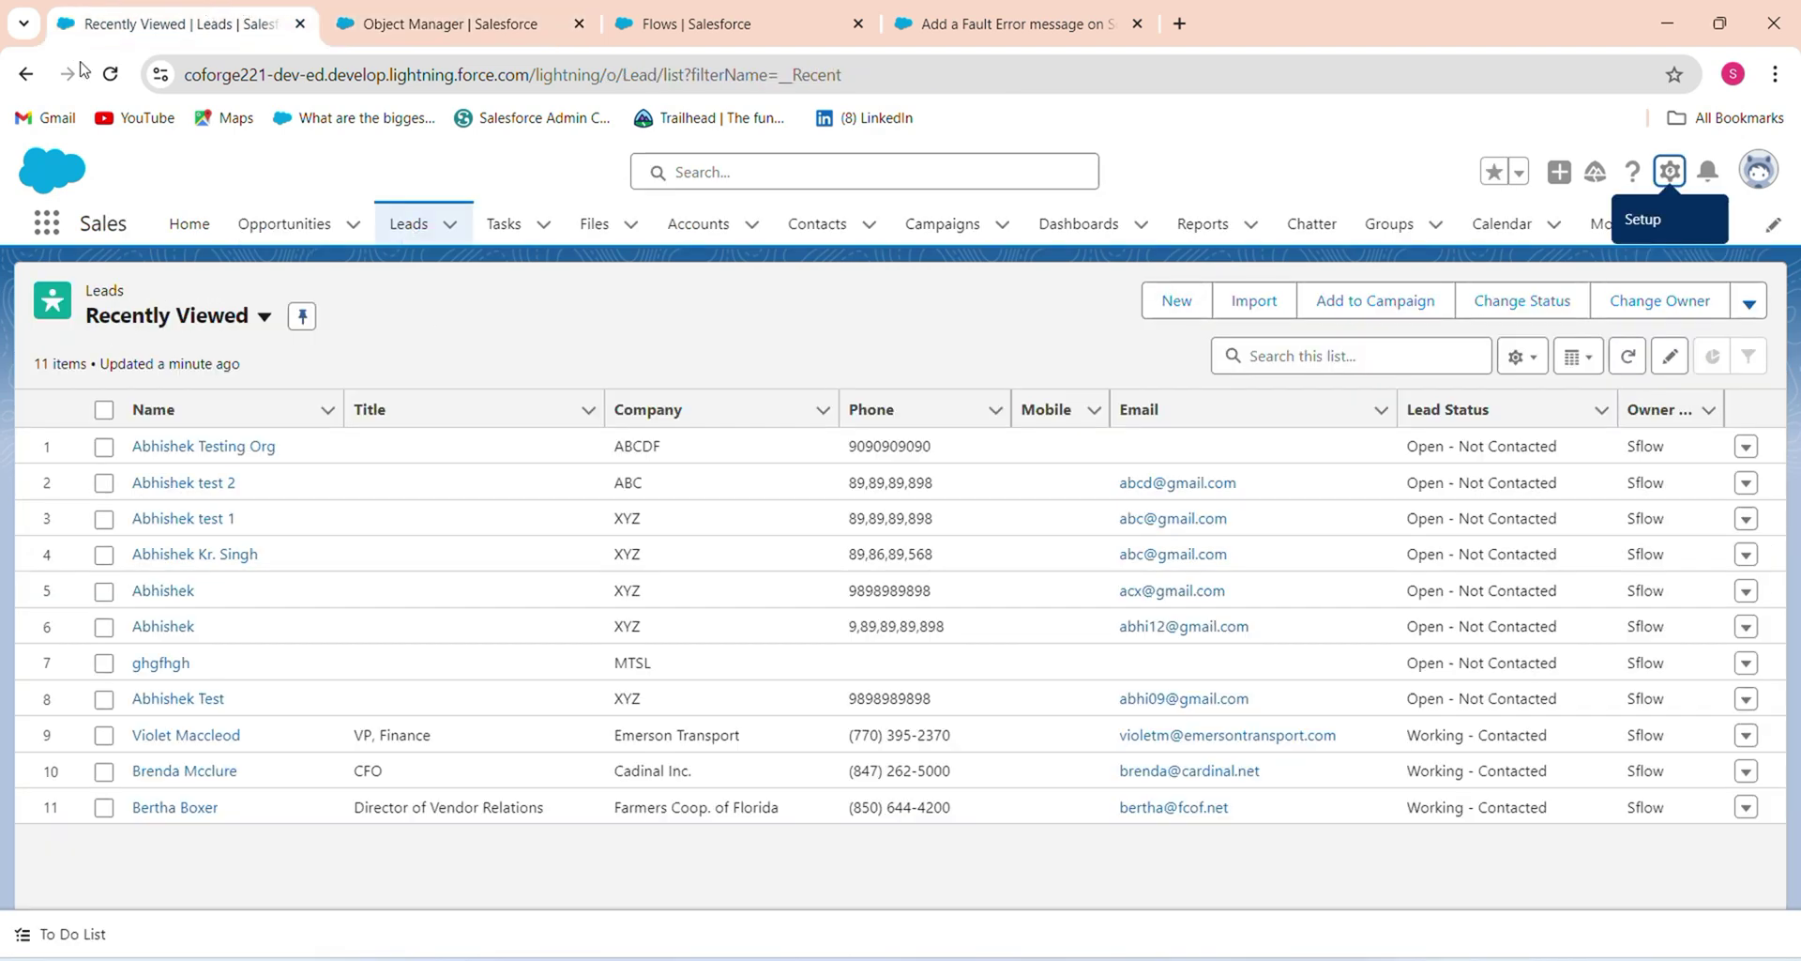
left_click(197, 234)
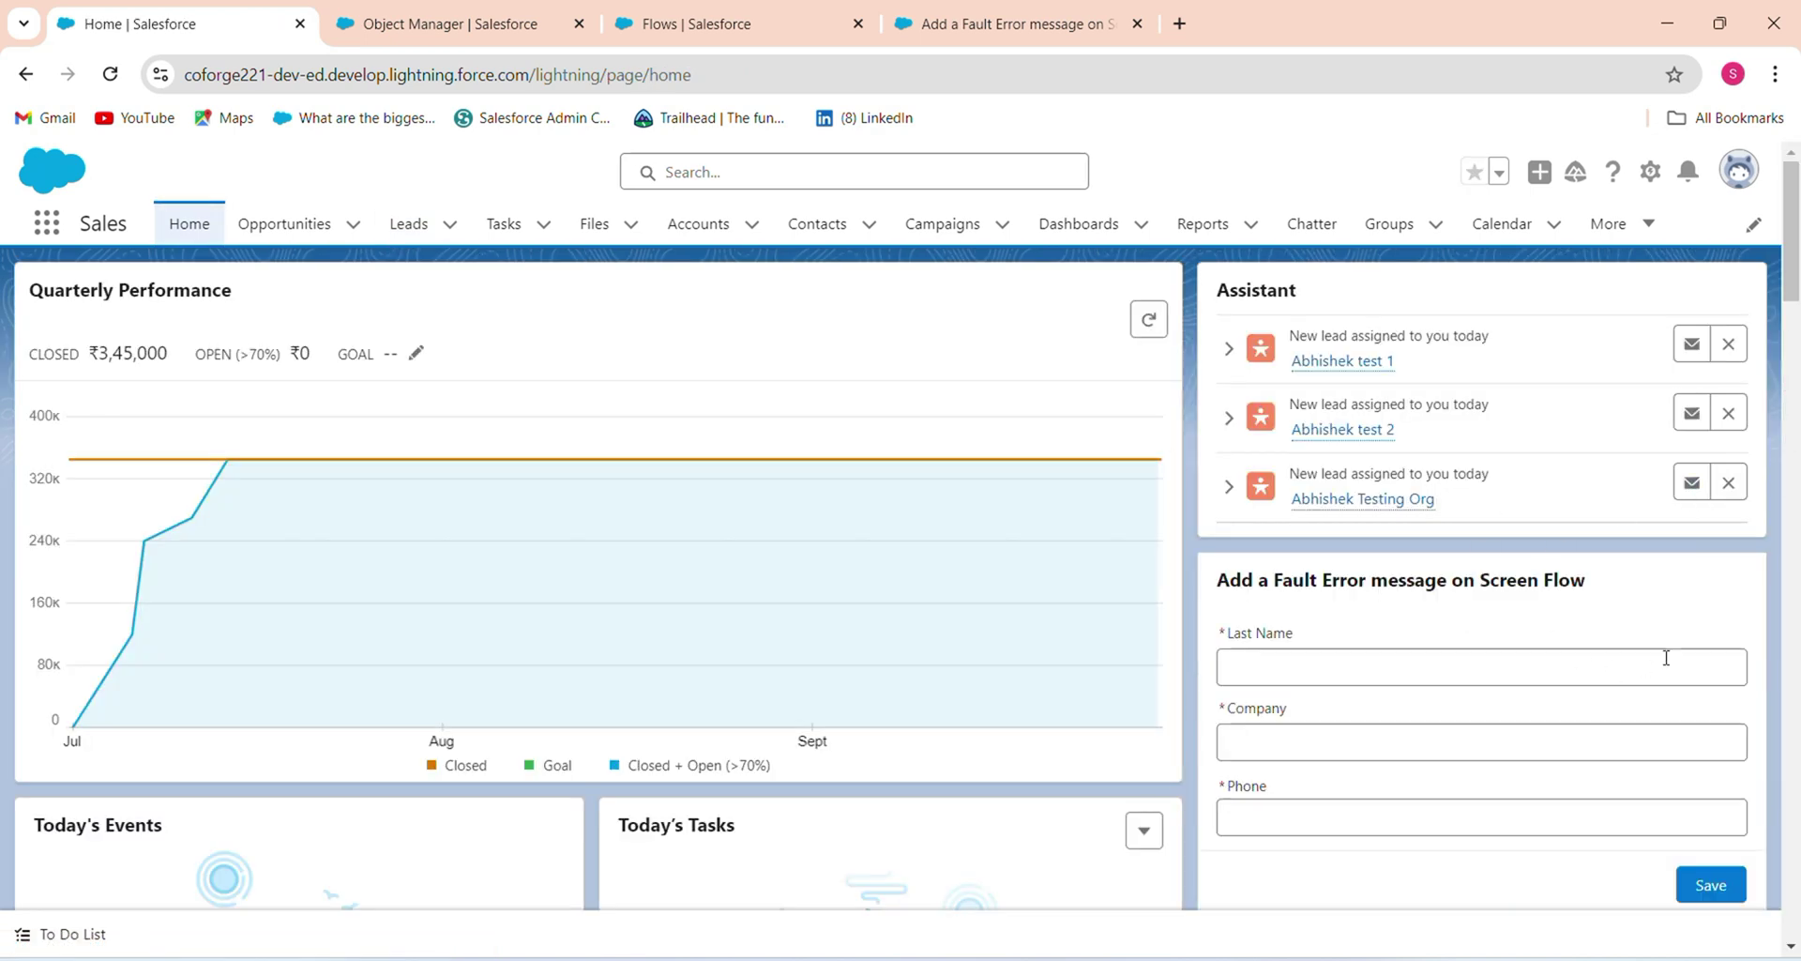
left_click(1363, 663)
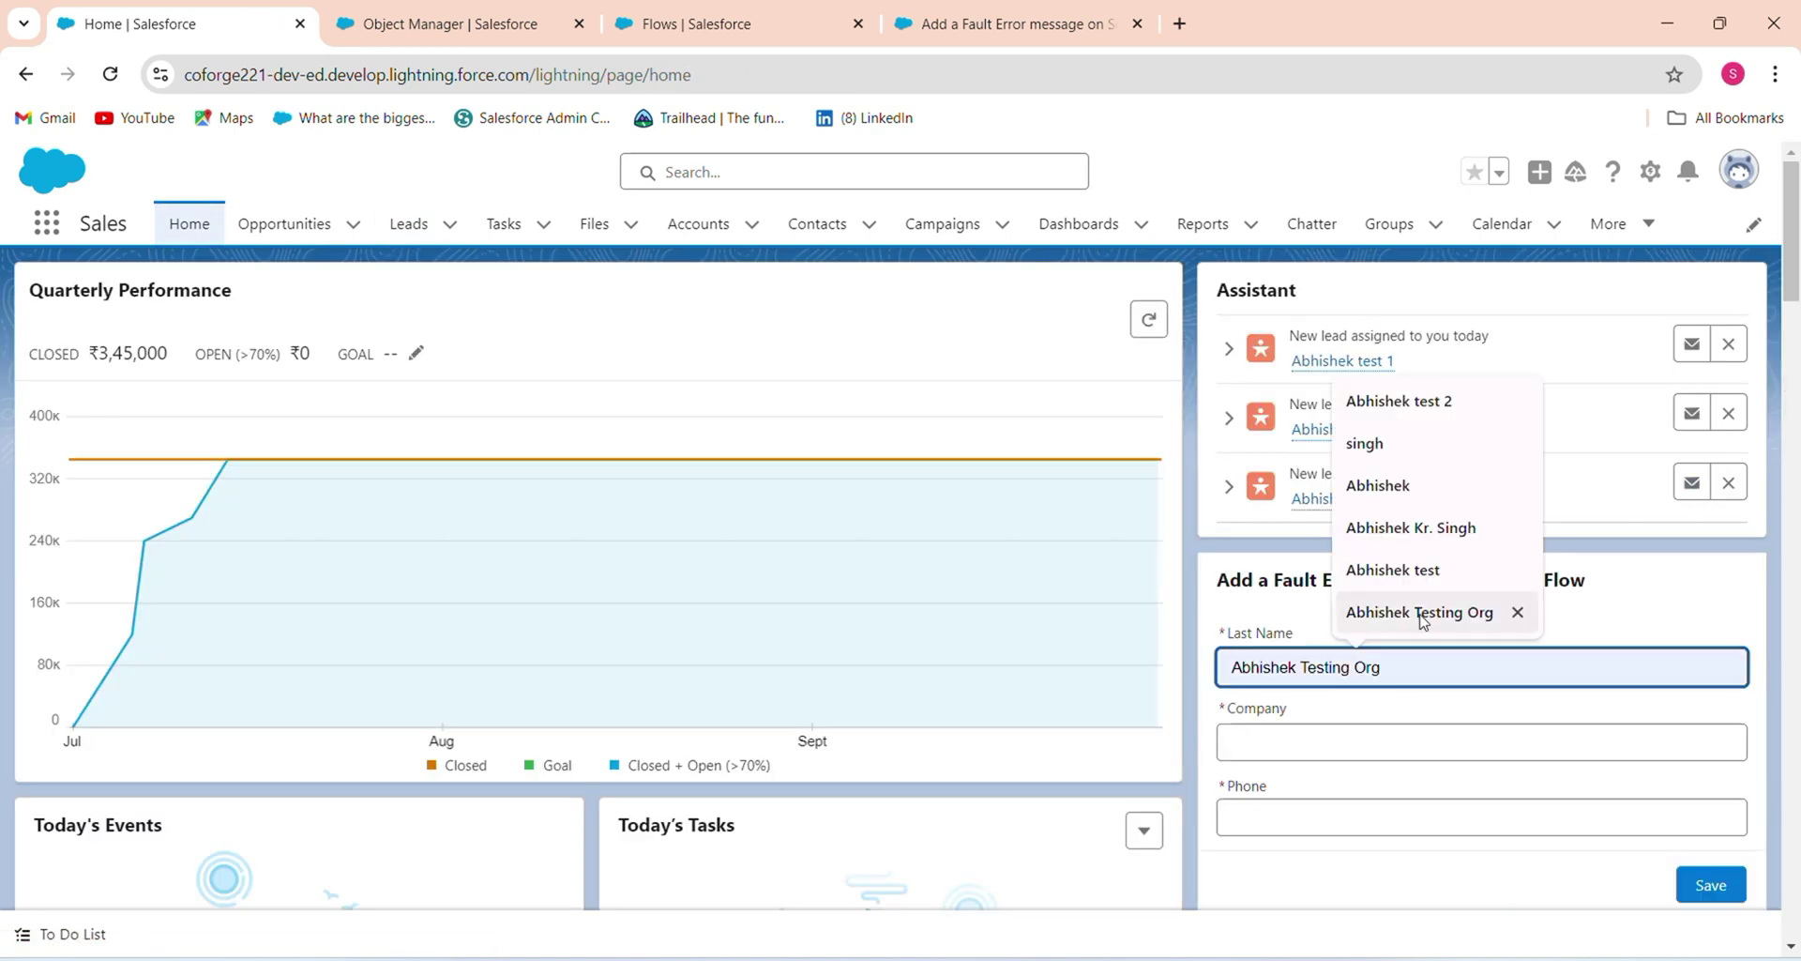
left_click(1423, 615)
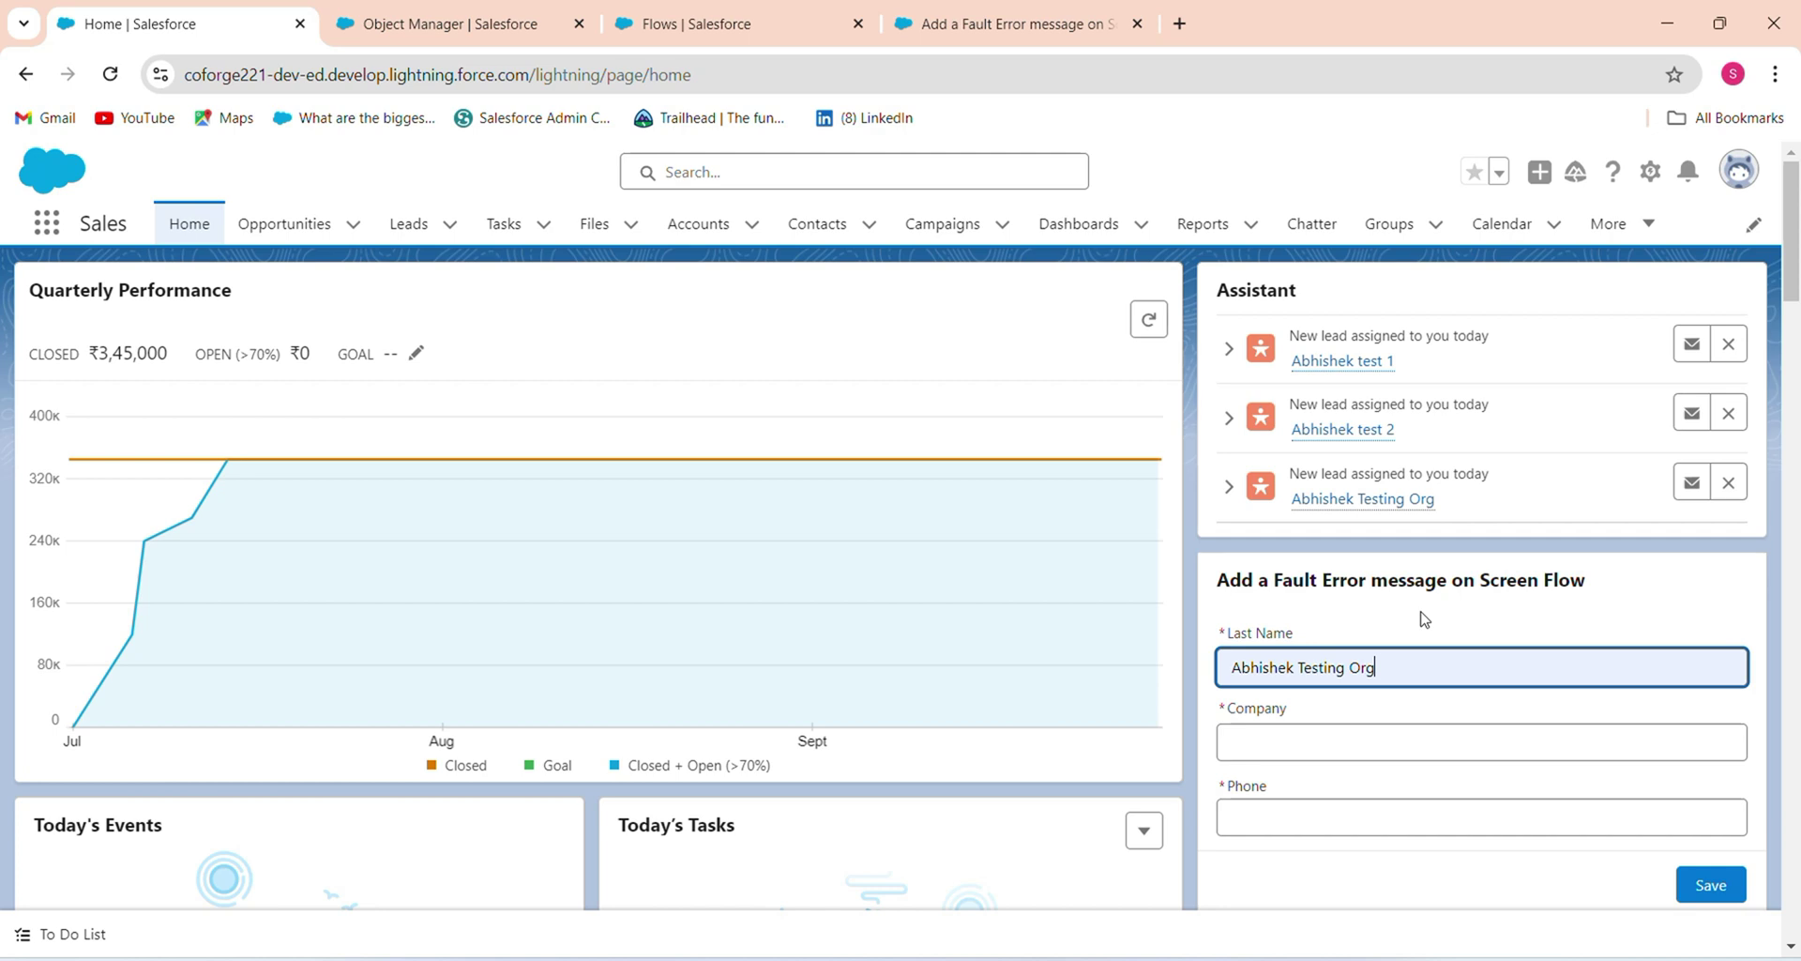
type("2")
left_click(1354, 745)
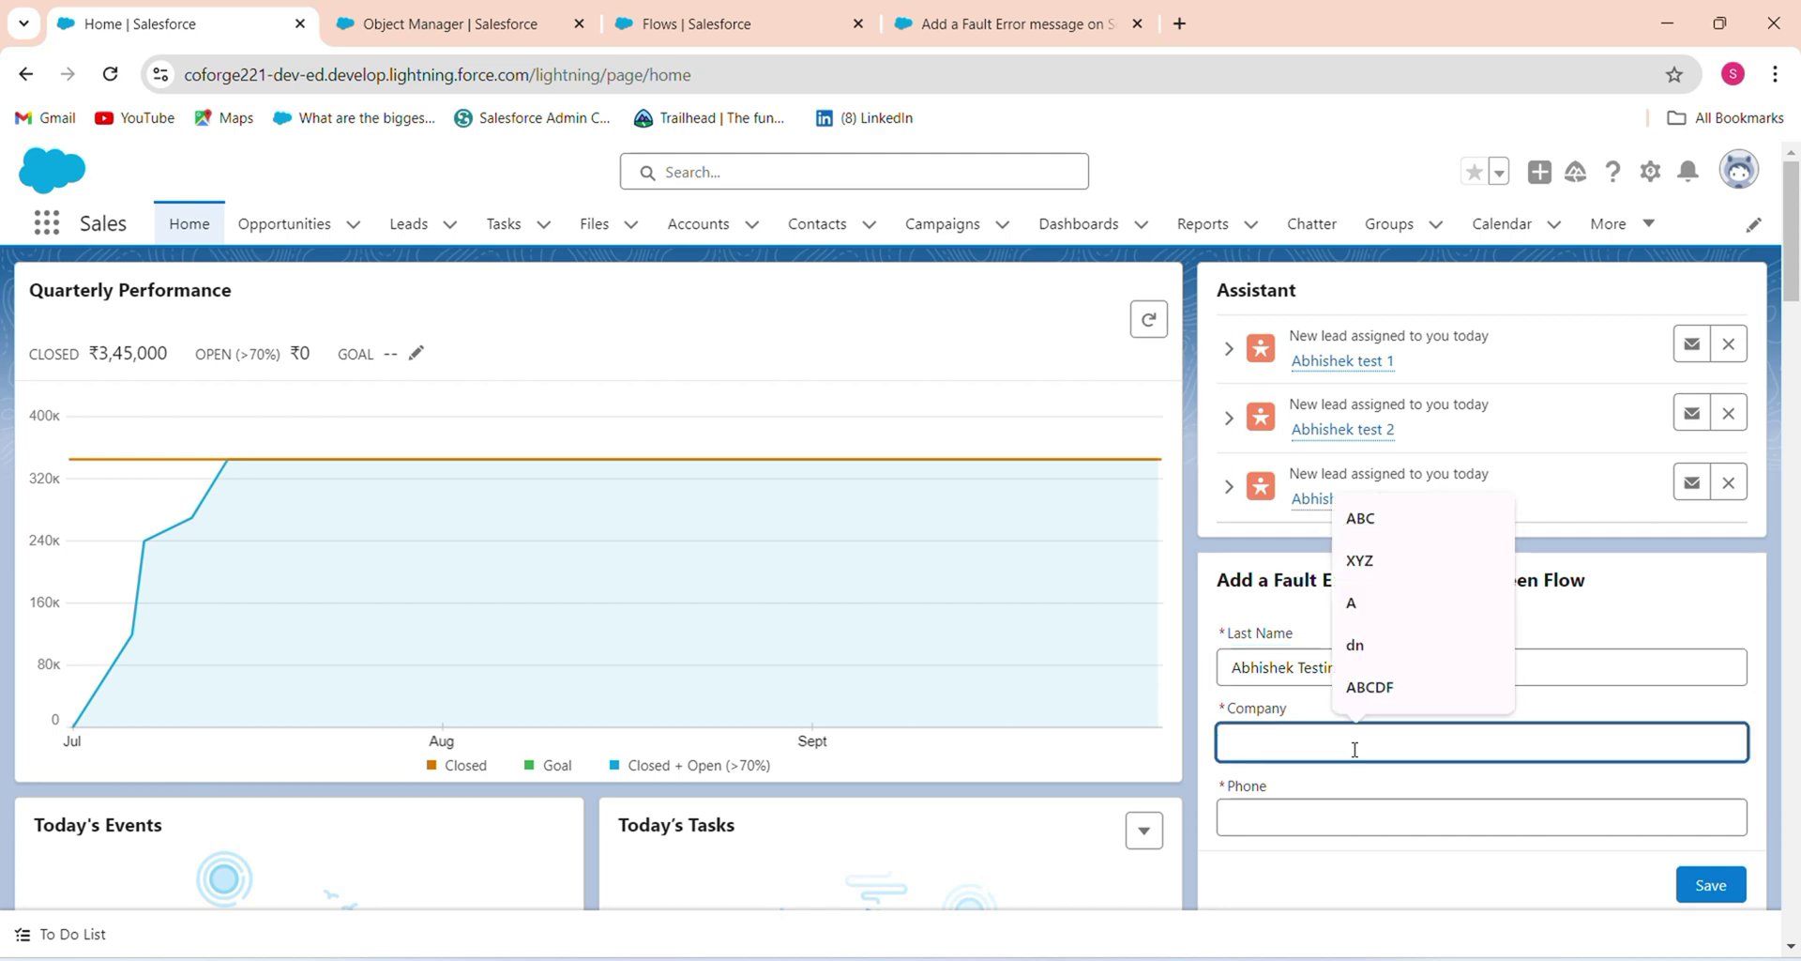
type("abvg")
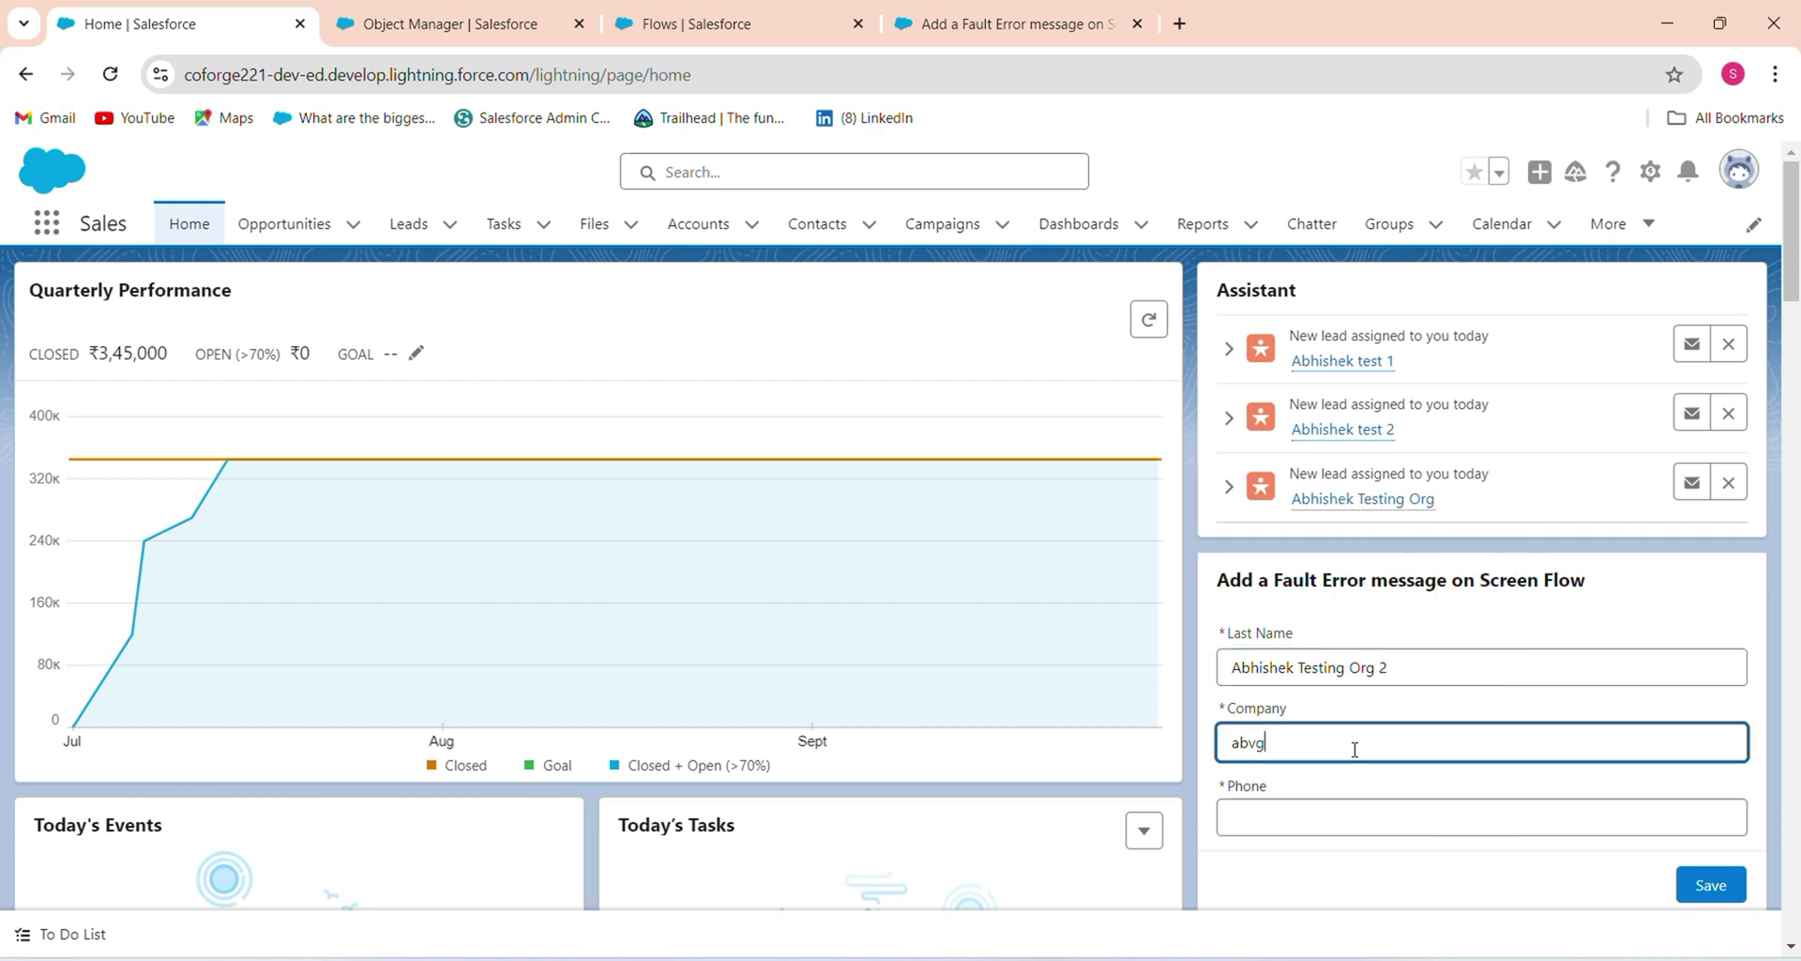
key("BackSpace")
key("BackSpace")
type("cde")
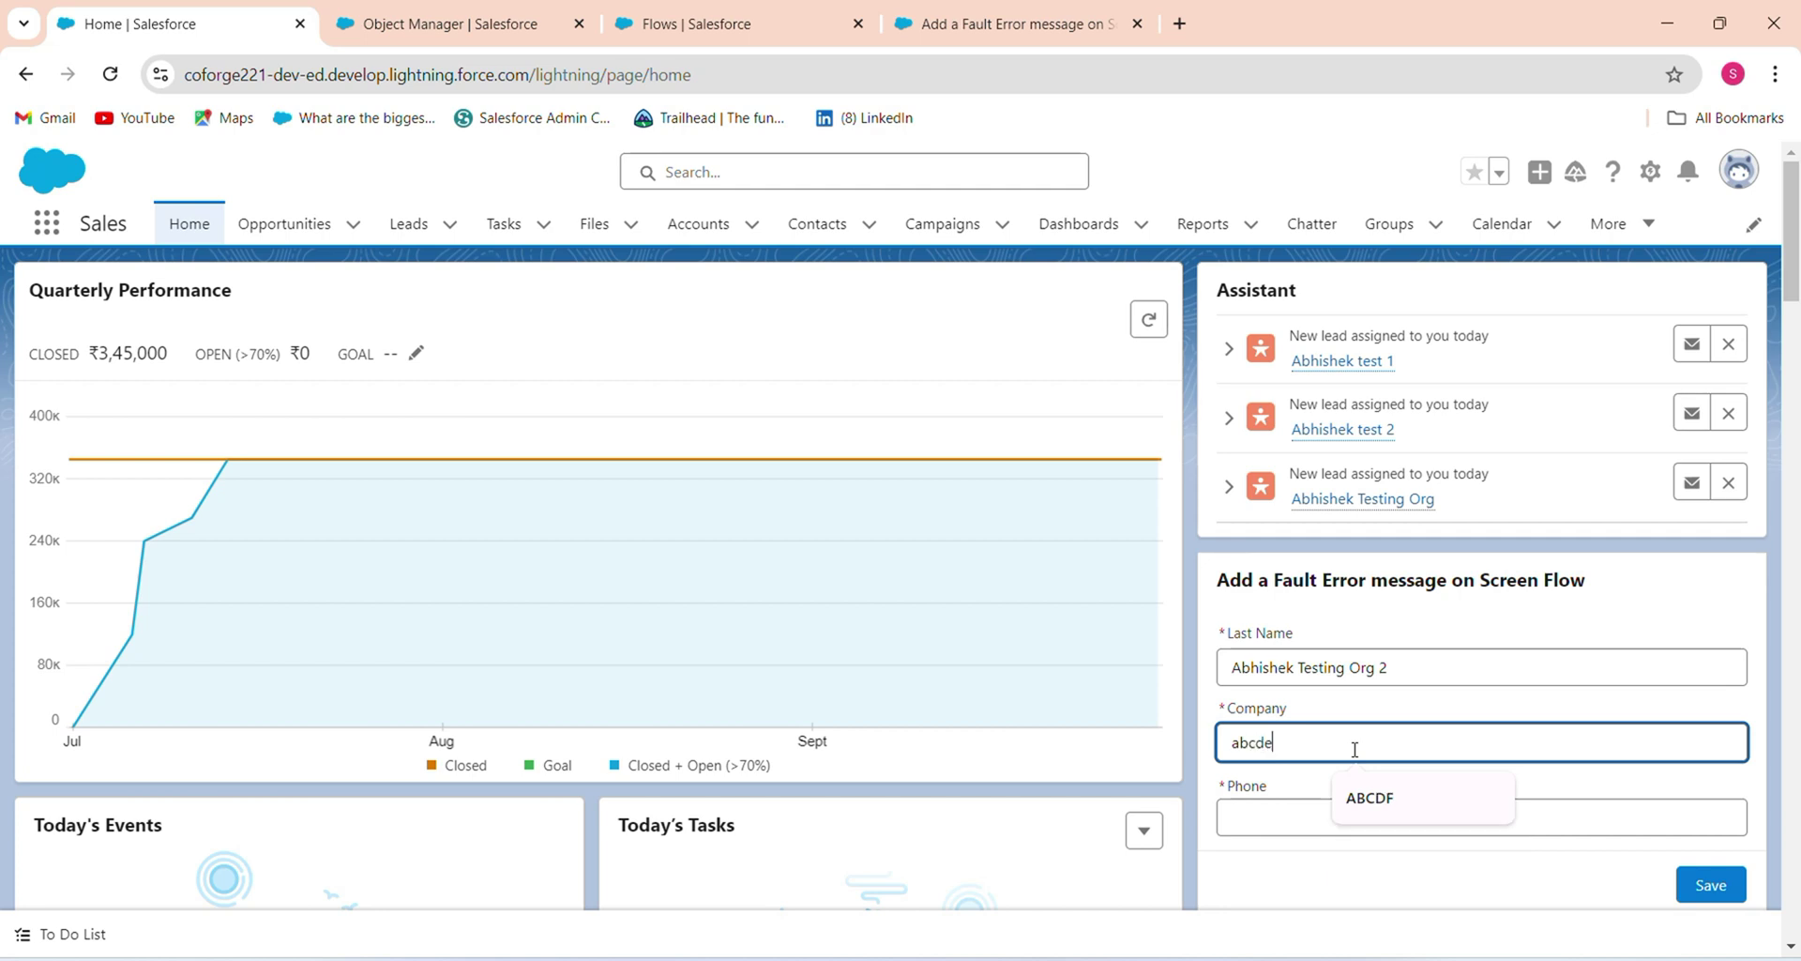
- Enter a 9-digit phone number in the fault-error flow and save the test lead
left_click(1320, 820)
type("89898")
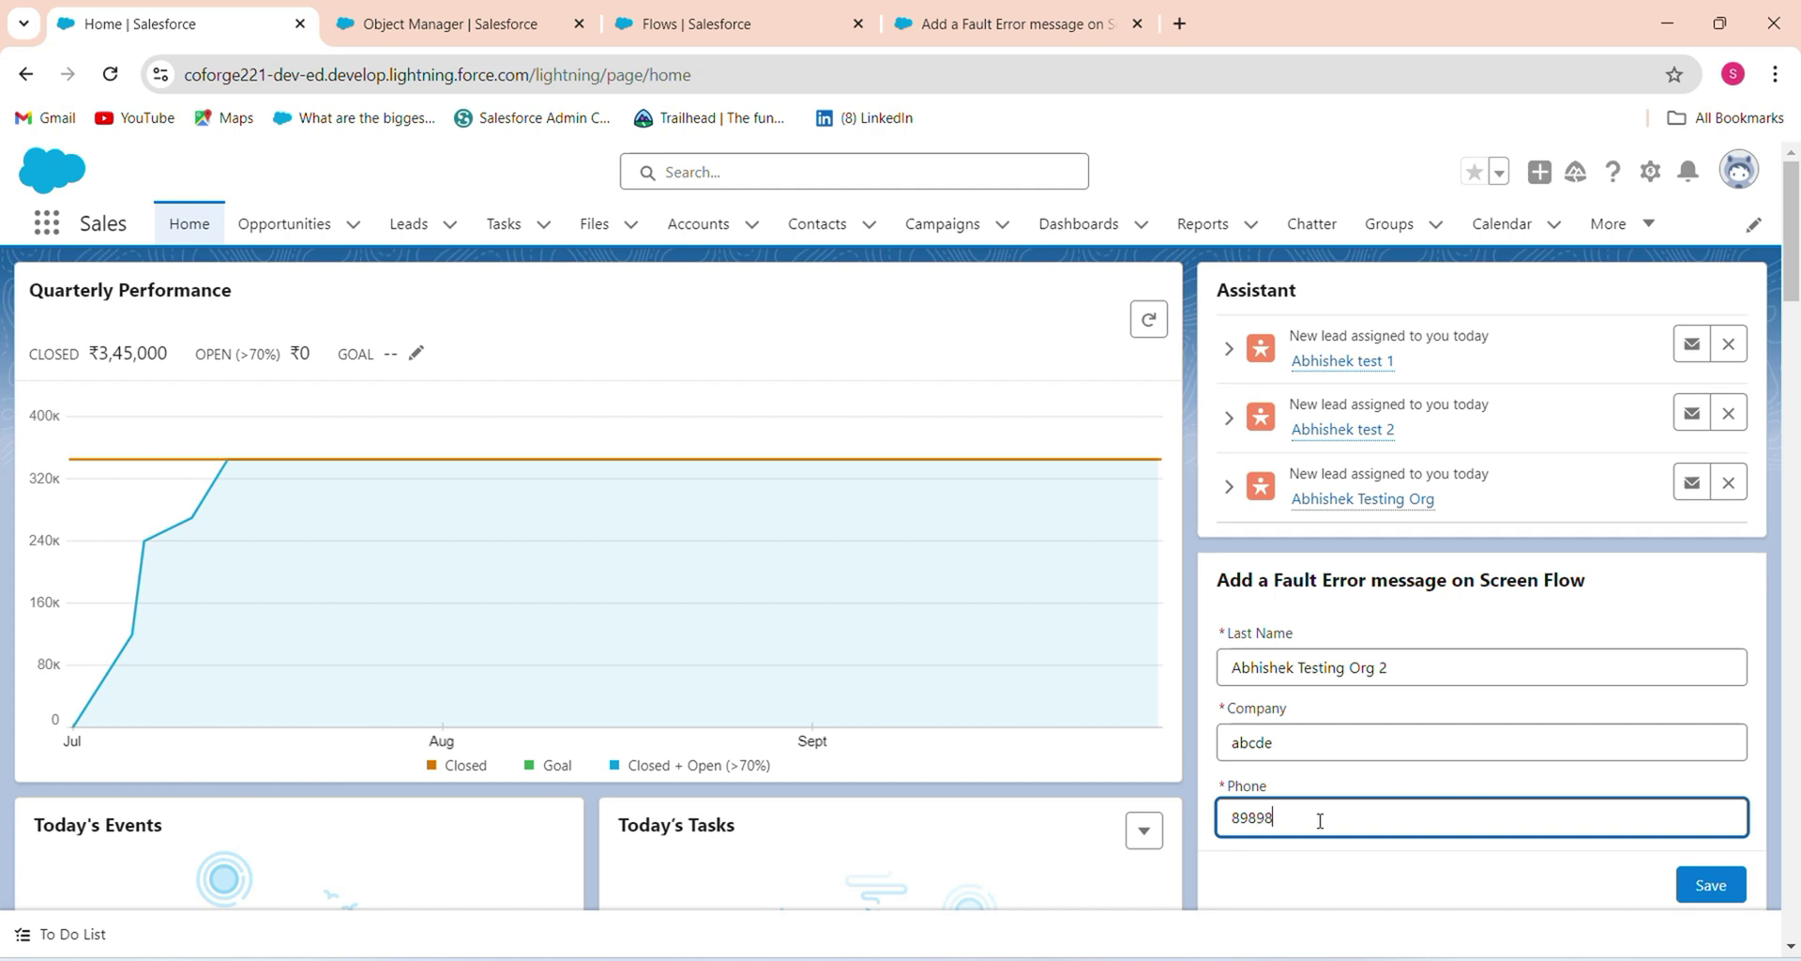
type("9898")
left_click(1703, 889)
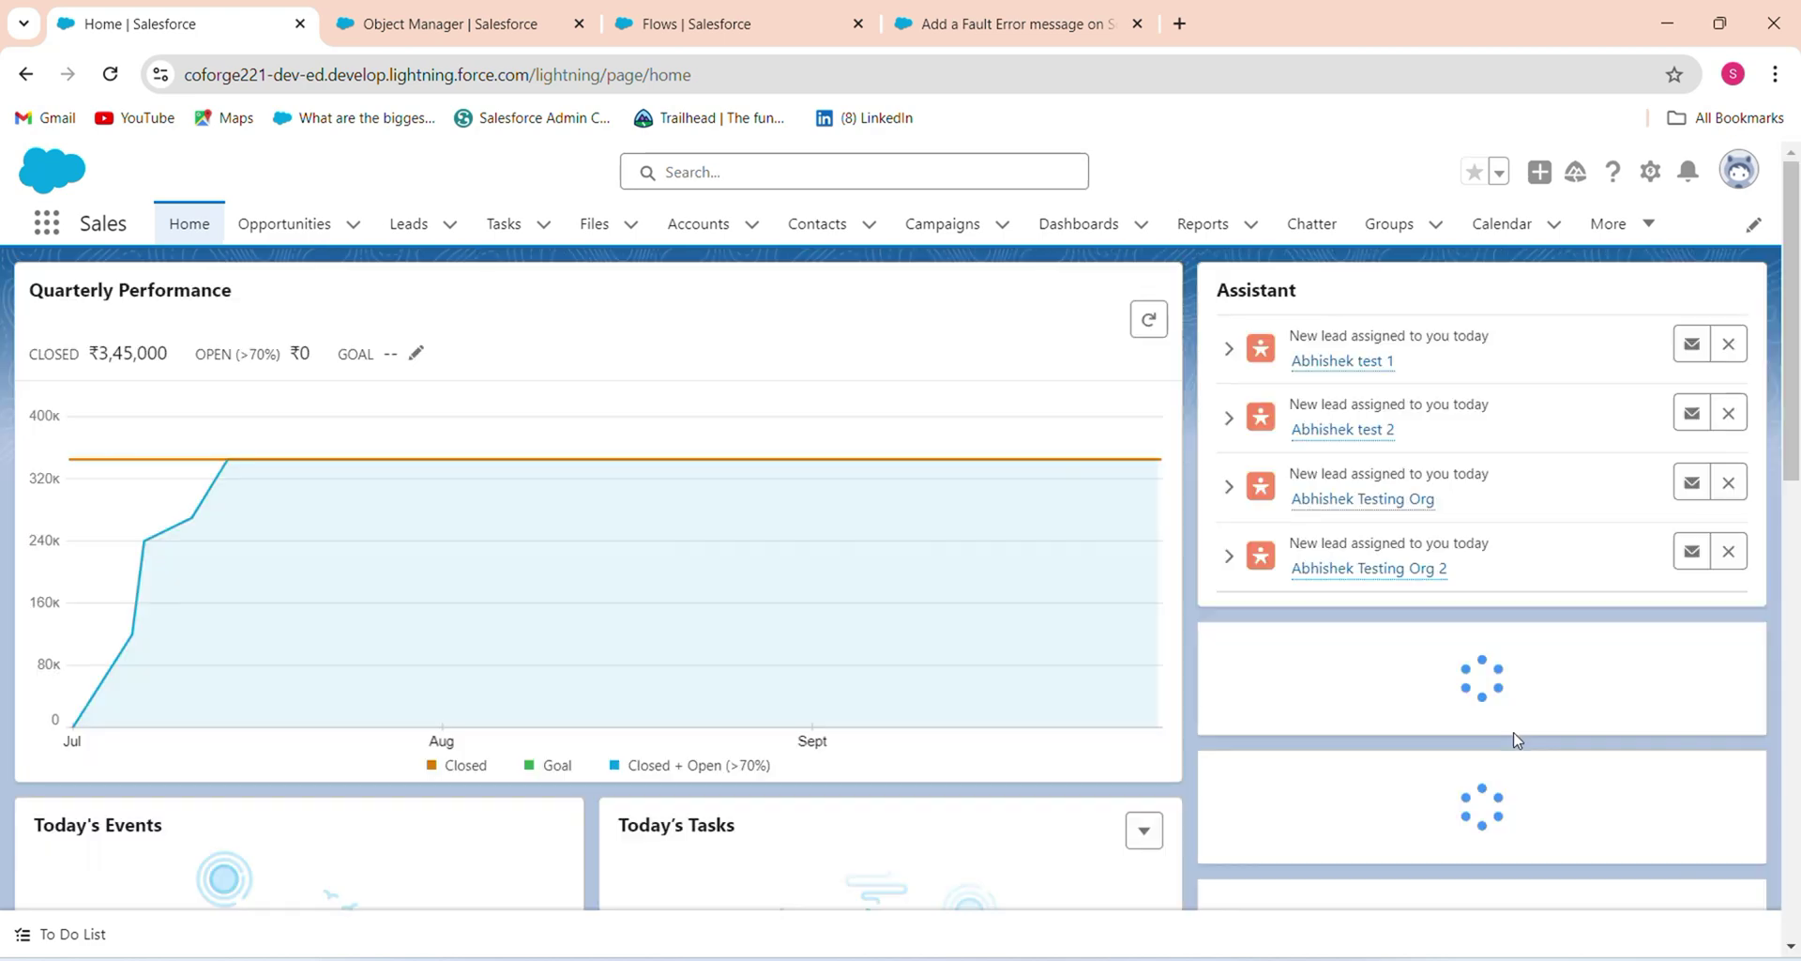
scroll(1796, 514, "down", 6)
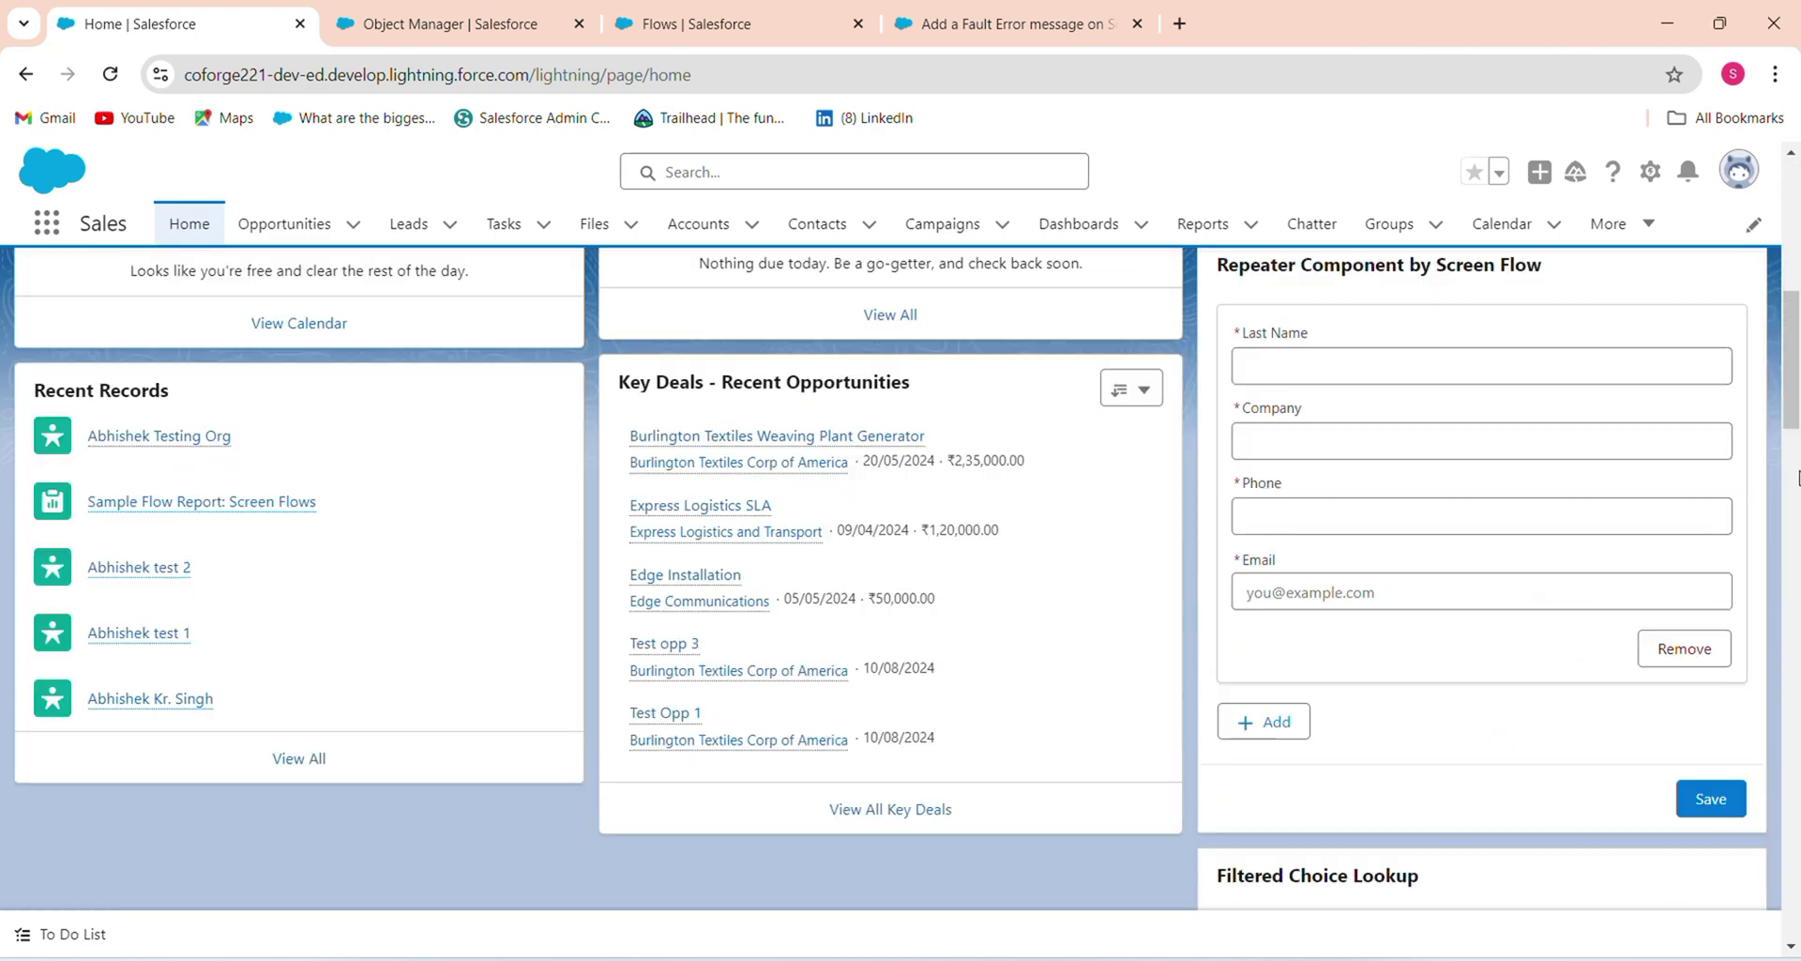
scroll(1796, 478, "down", 5)
scroll(1753, 267, "up", 10)
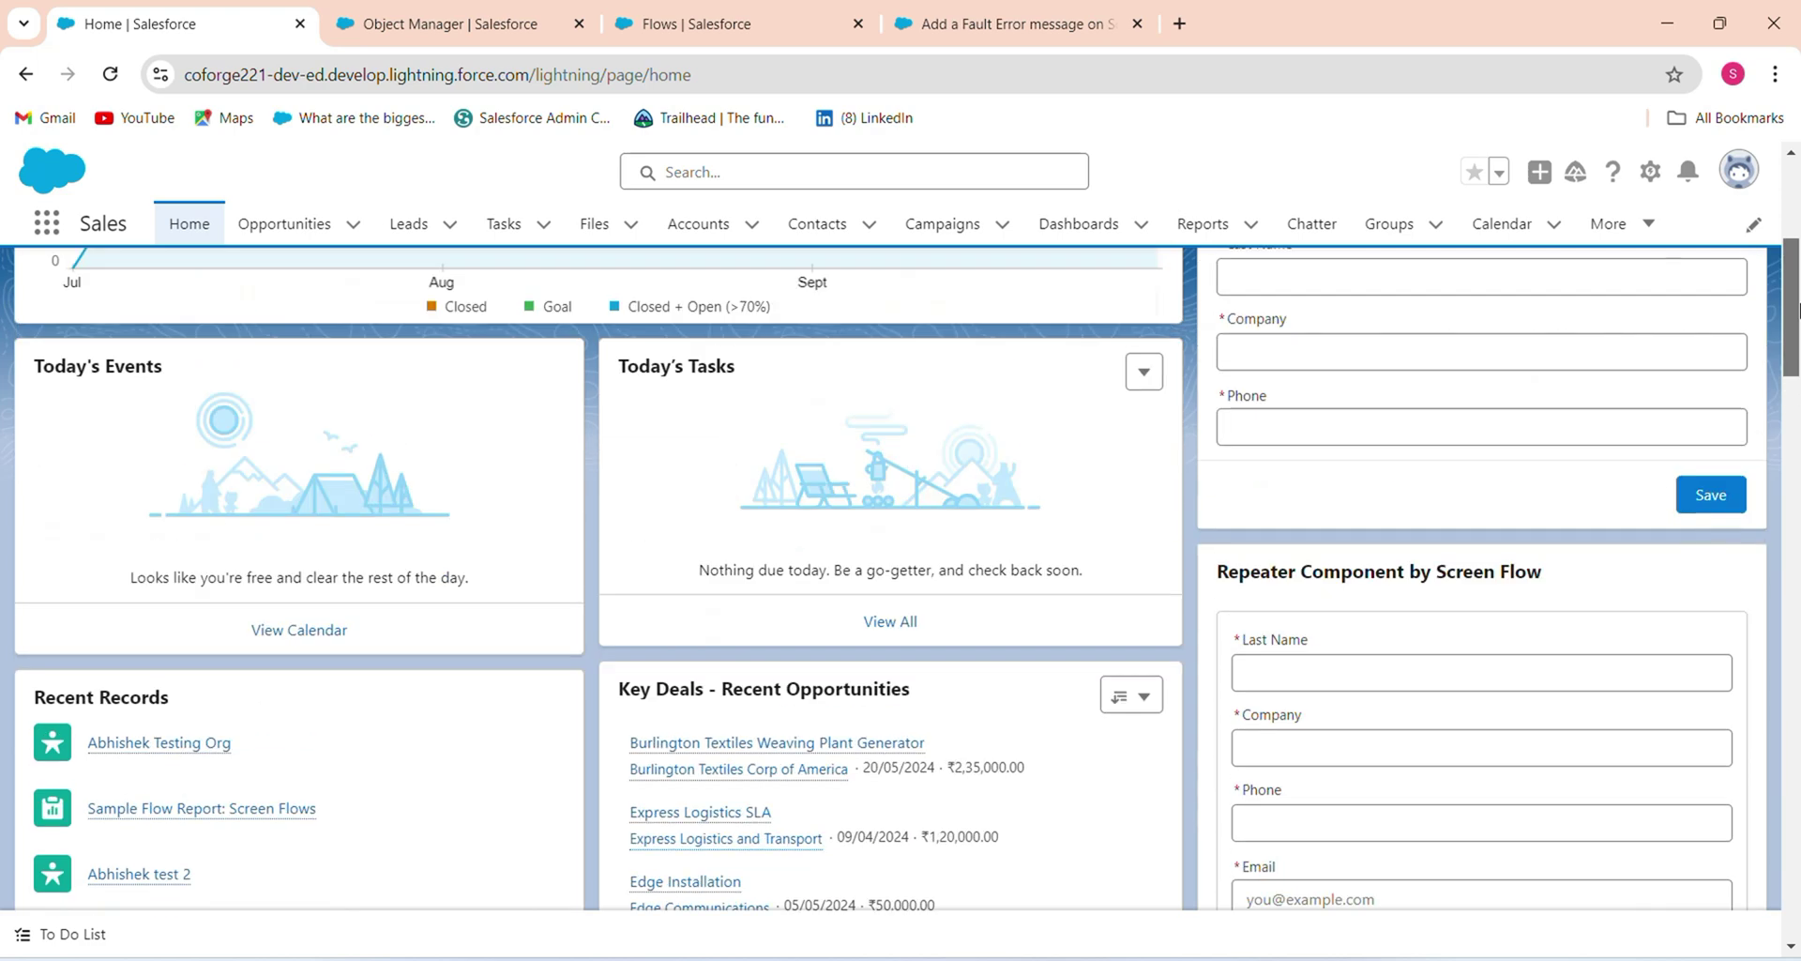
- Edit the phone-length validation rule so its formula reads LEN( Phone ) <>10, and save it
left_click(470, 24)
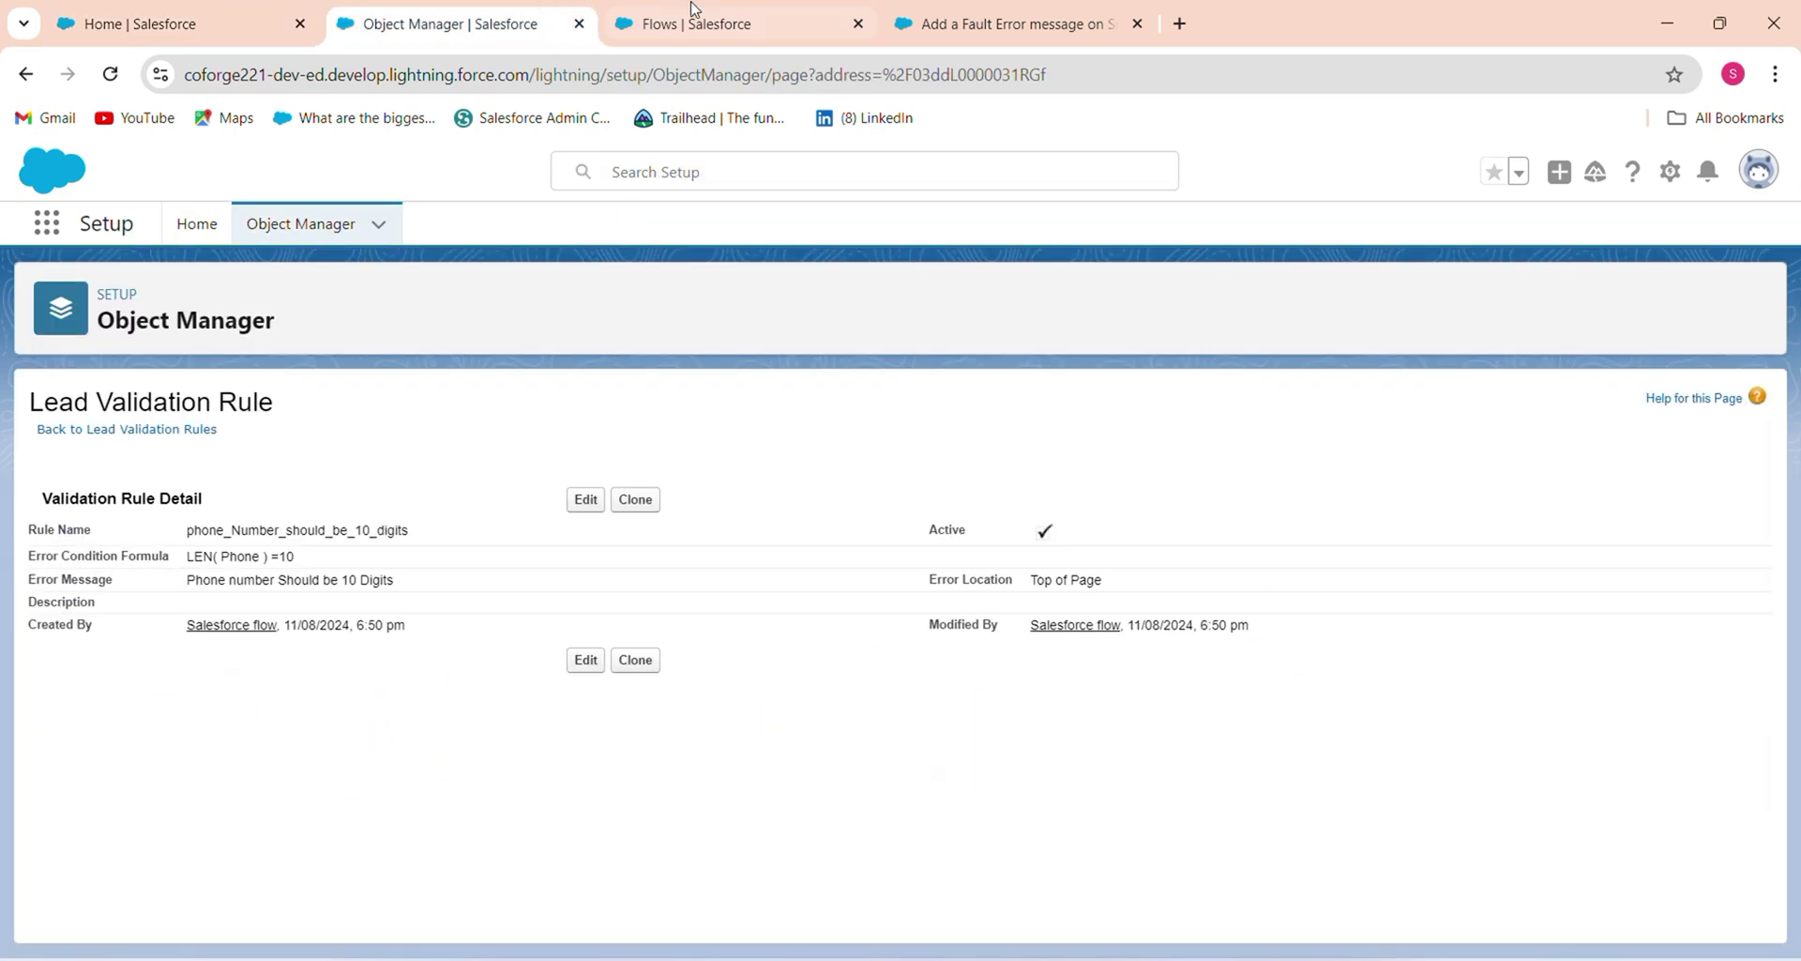
left_click(586, 499)
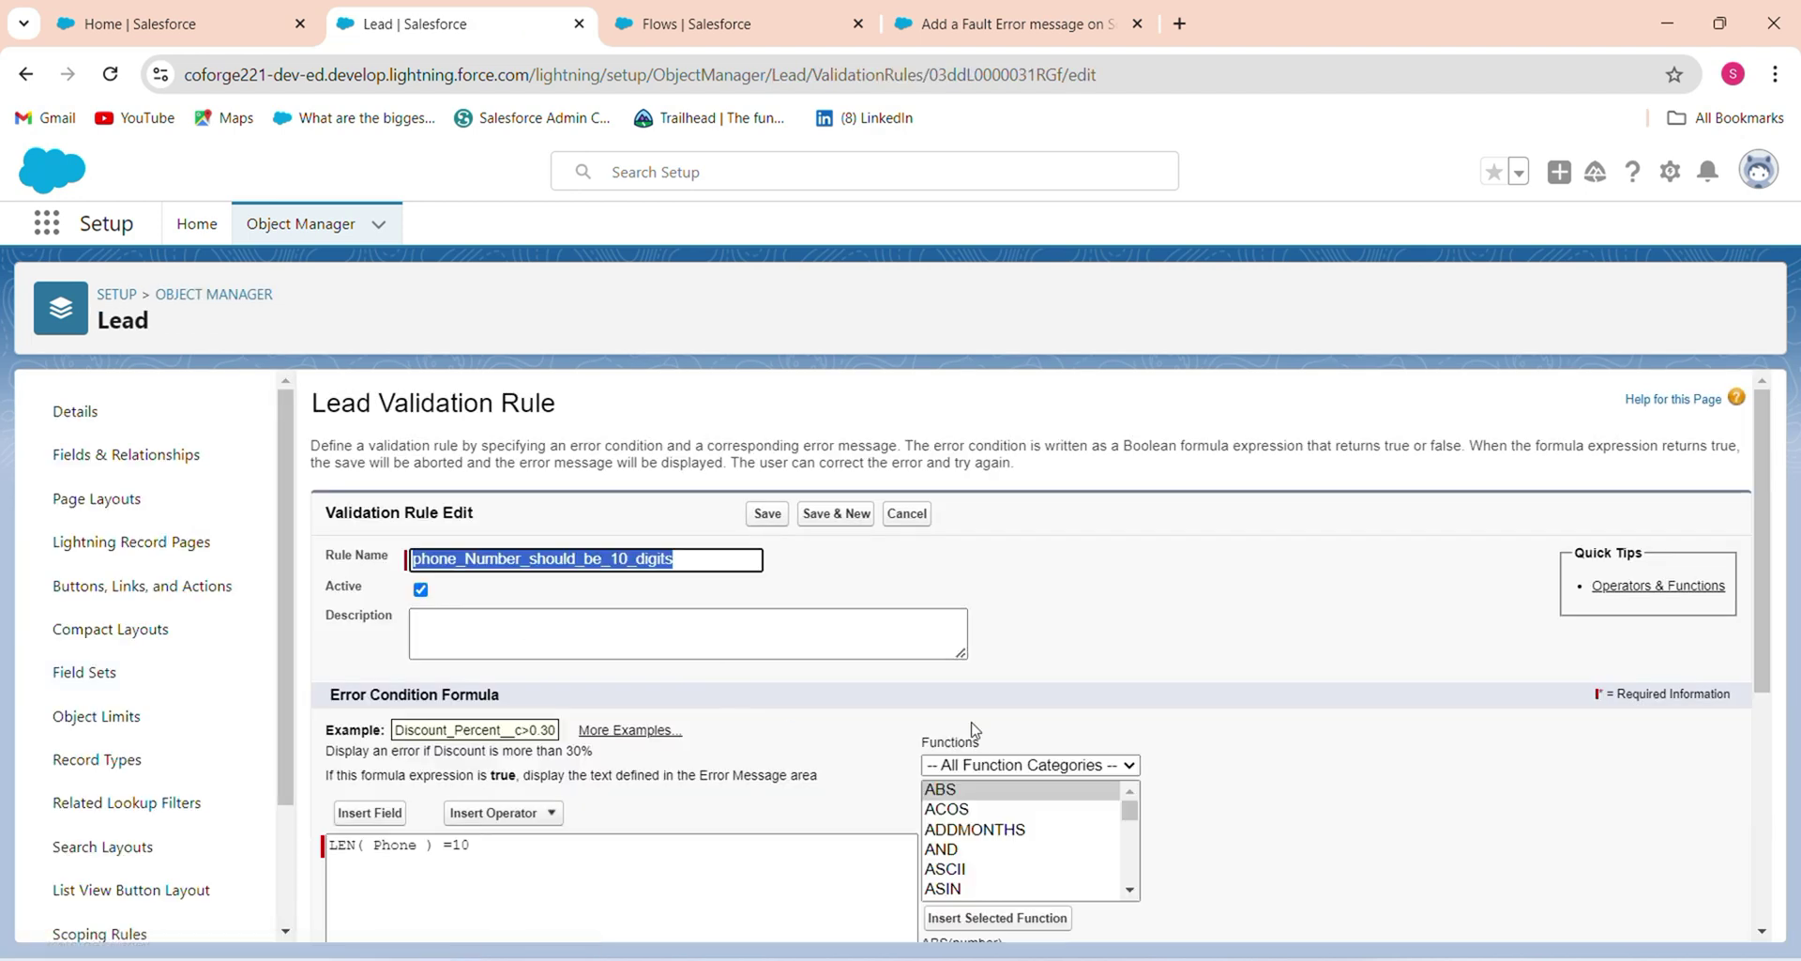
left_click(452, 847)
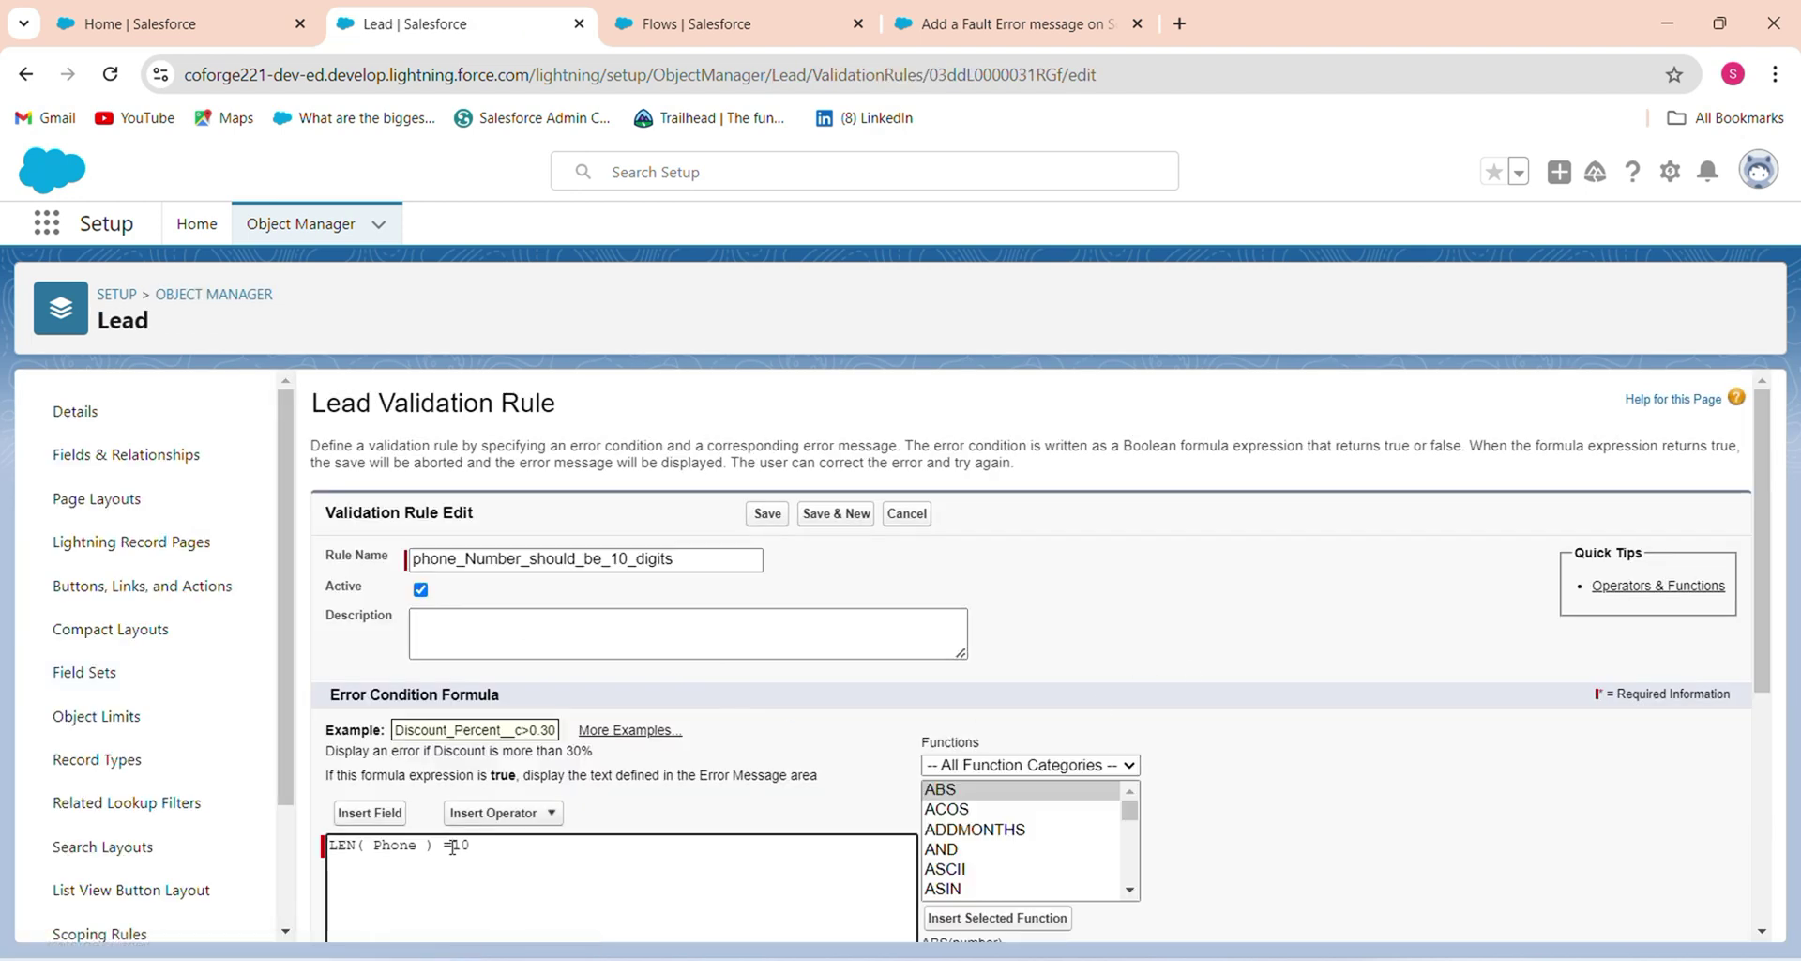
key("BackSpace")
type("<>")
left_click(1764, 821)
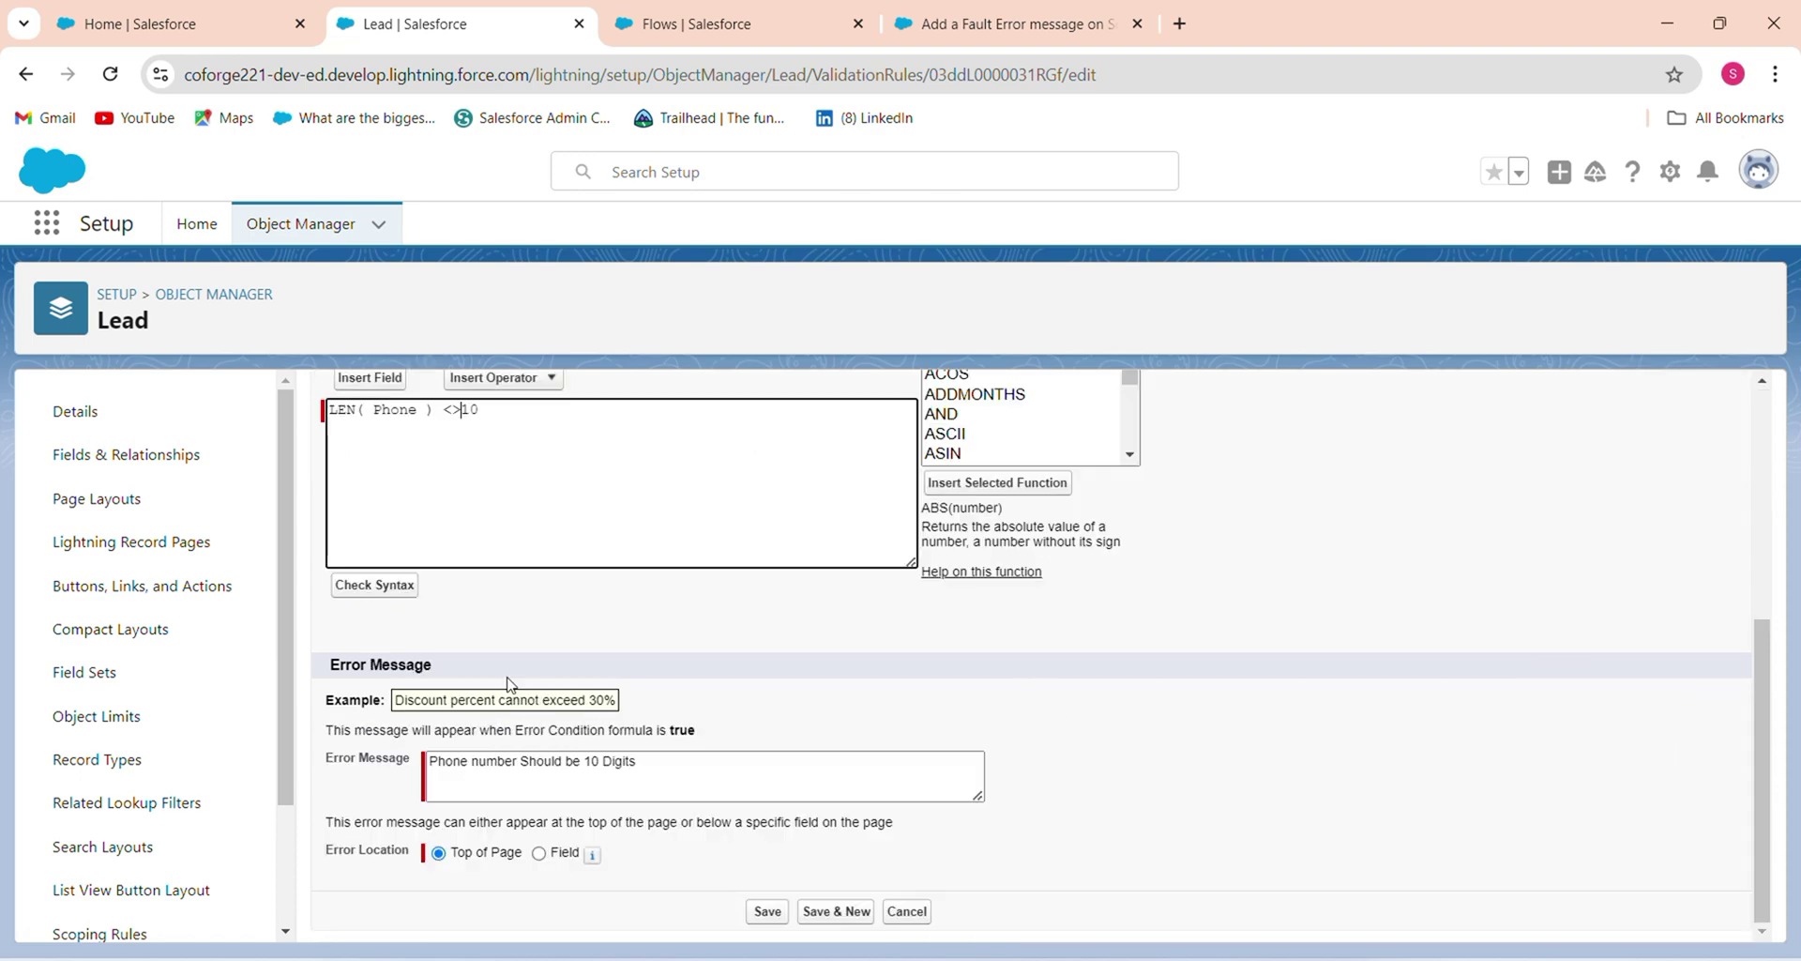
left_click(765, 911)
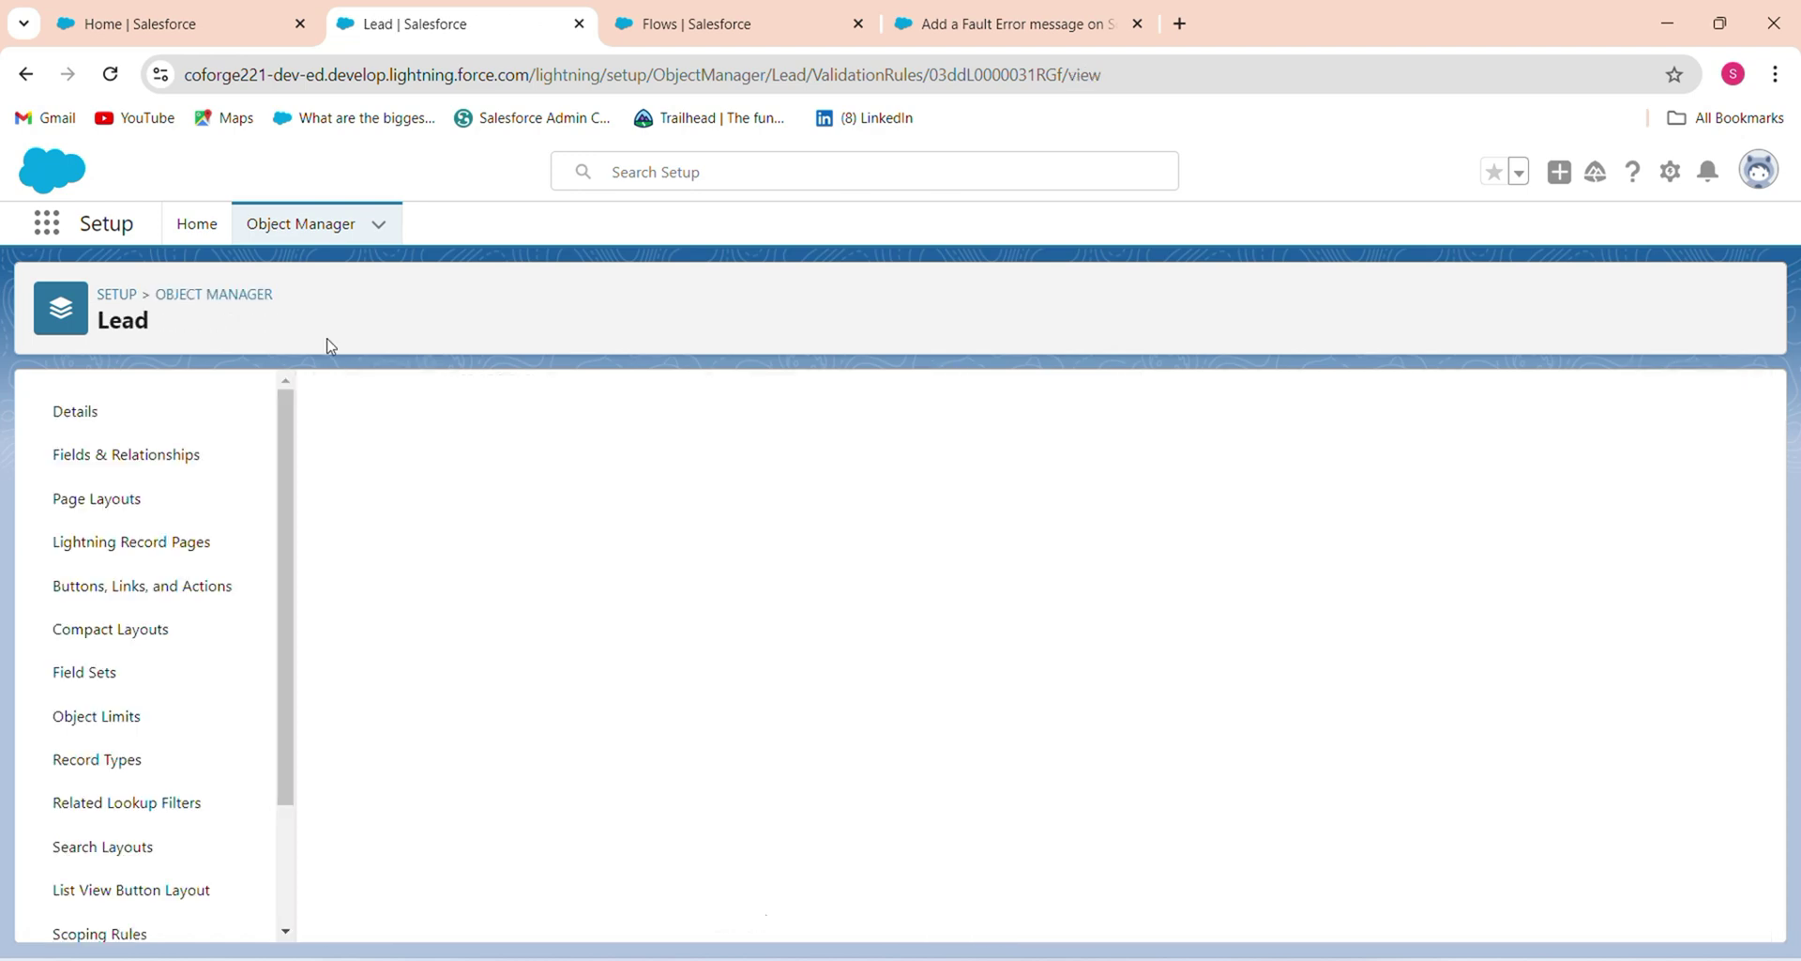
- Return to the Sales home page and fill the fault-error flow with a test last name and company asc
left_click(141, 23)
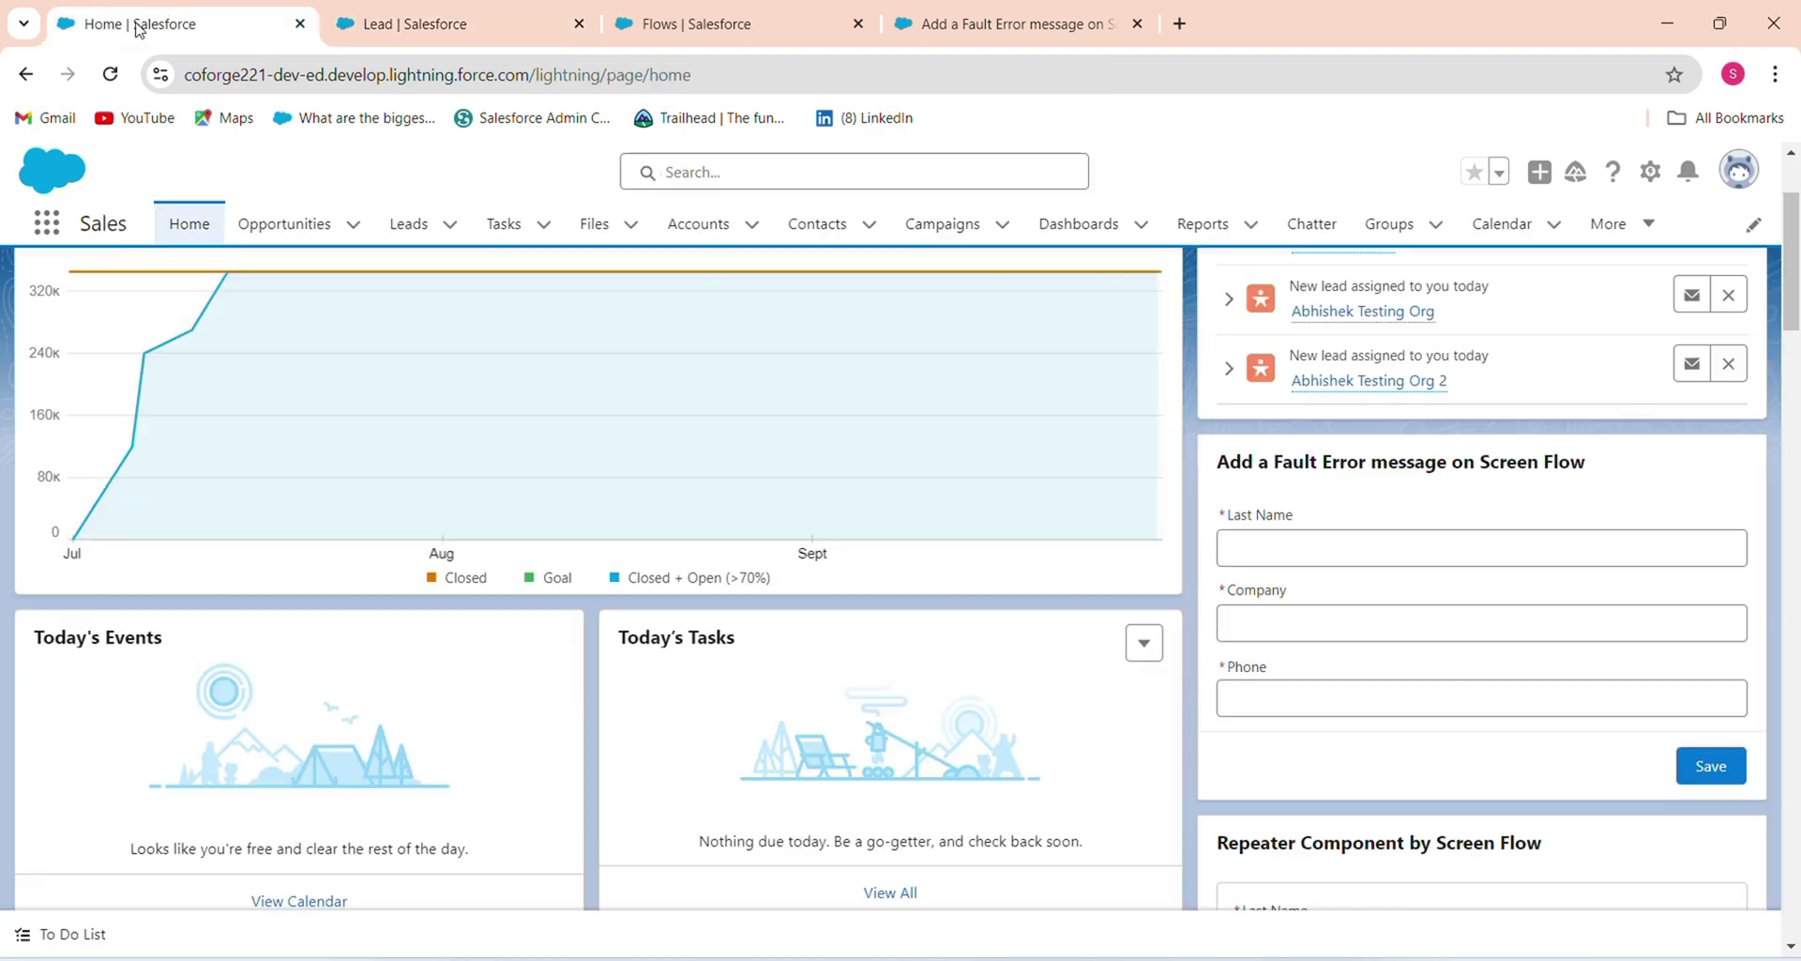
left_click(1358, 560)
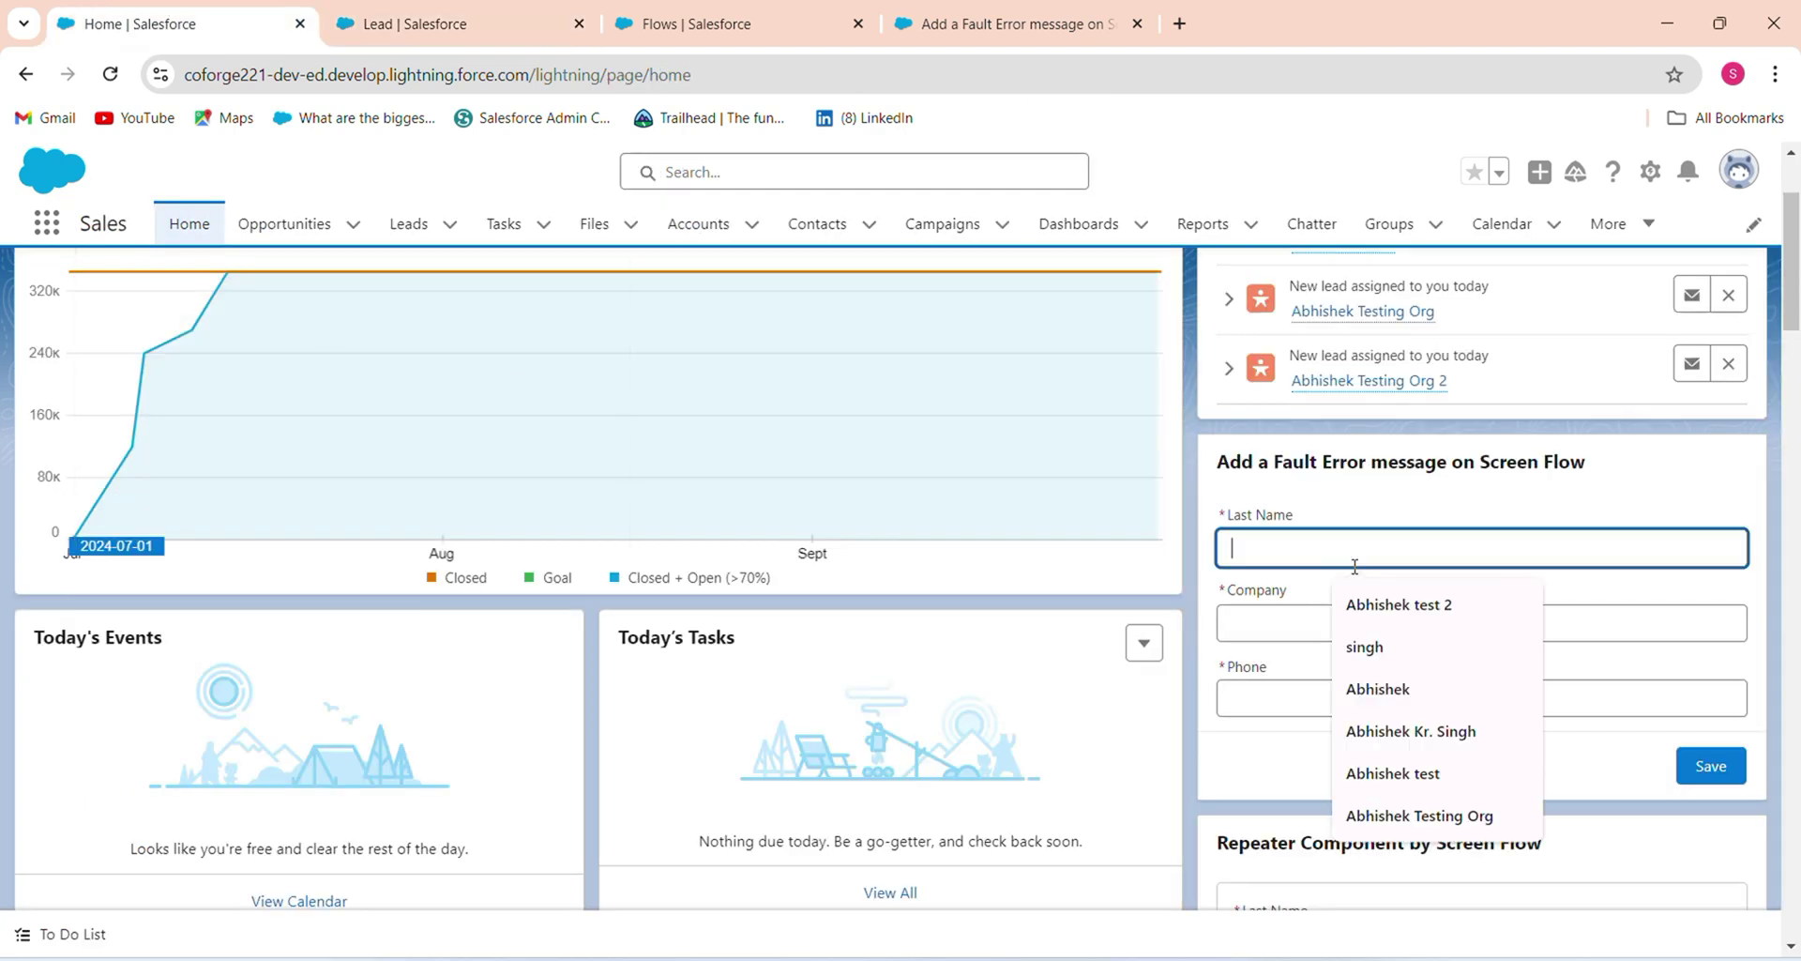
left_click(1415, 813)
type("3")
left_click(1329, 626)
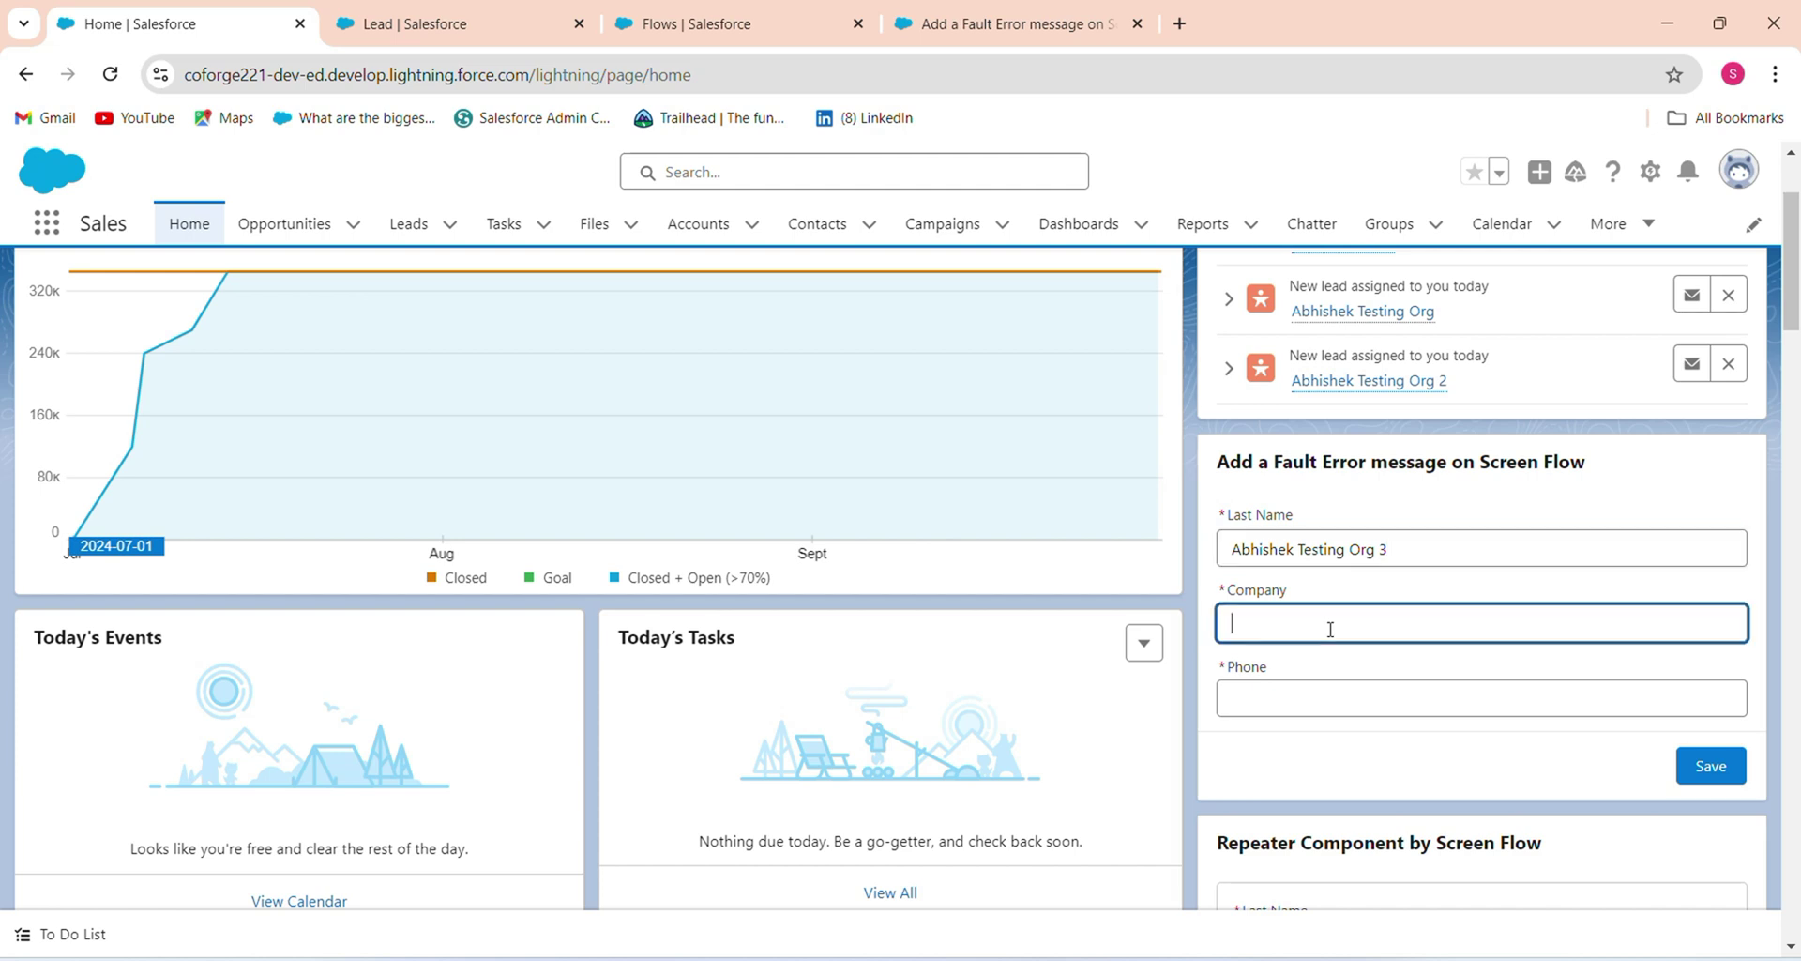
type("asc")
- Enter a 9-digit phone number for company asc in the fault-error flow and submit the lead
left_click(1335, 690)
type("89898")
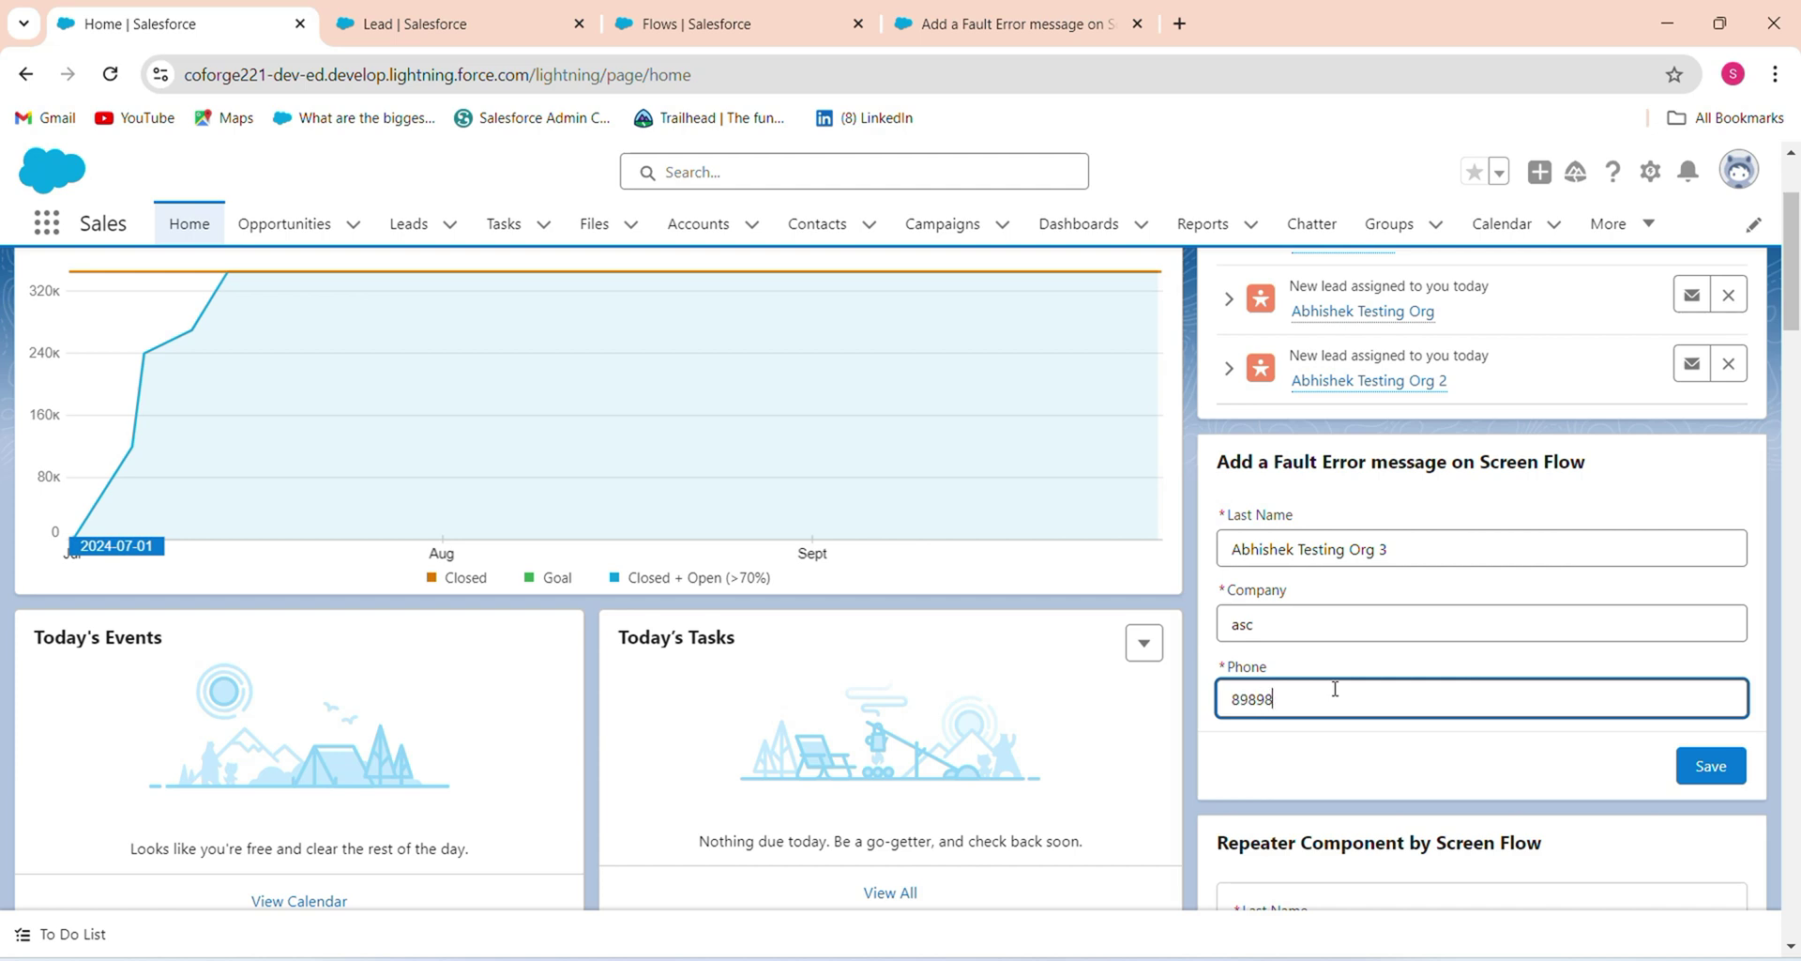
type("9898")
left_click(1733, 779)
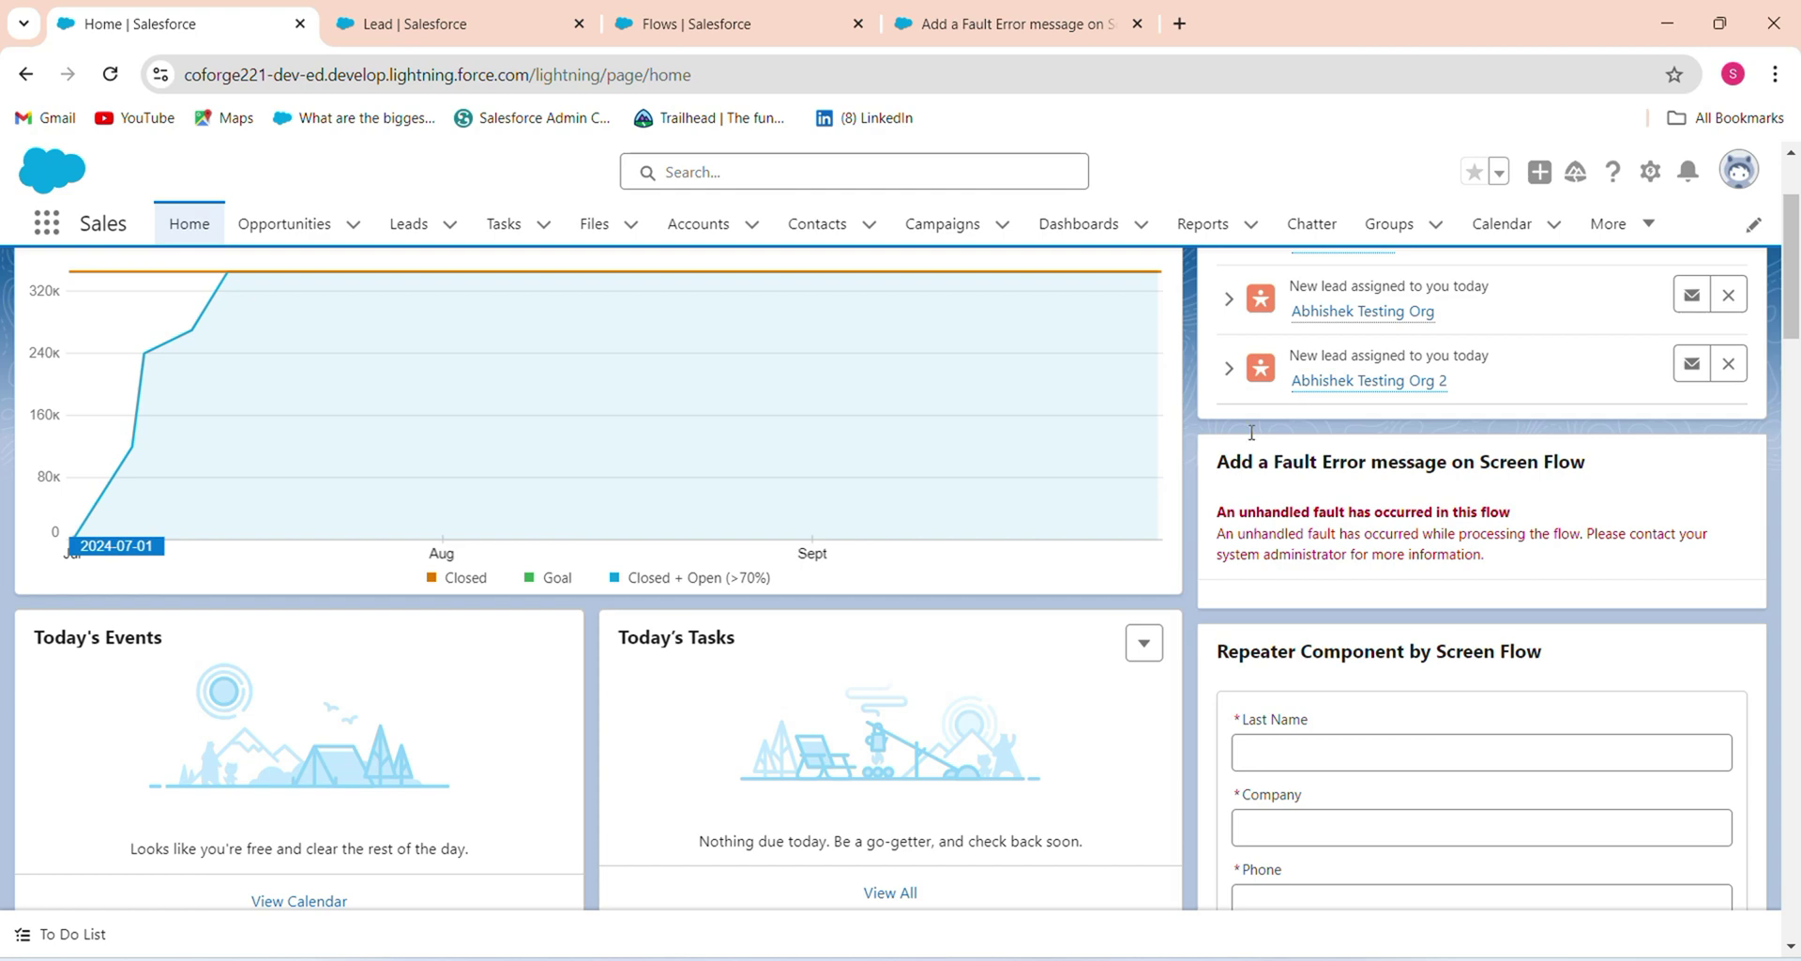
- Return to the Add a Fault Error message on Screen Flow builder and add a fault path to the Create the Lead Records element
left_click(702, 22)
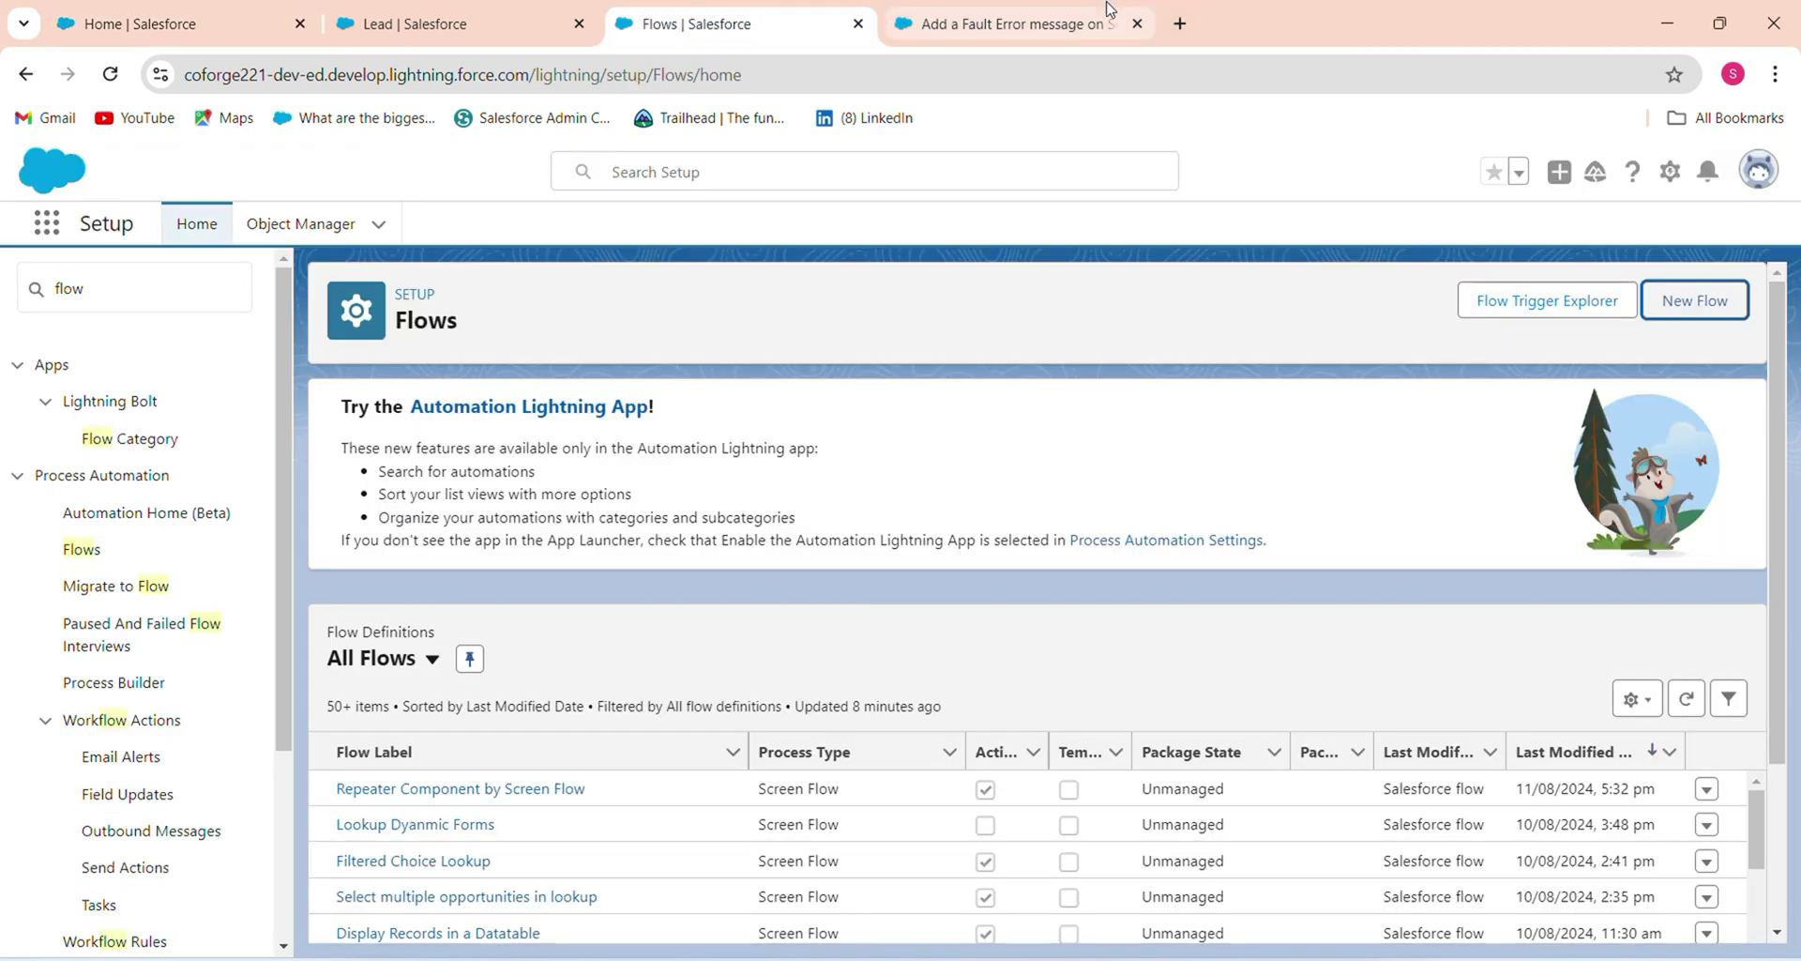
left_click(1109, 11)
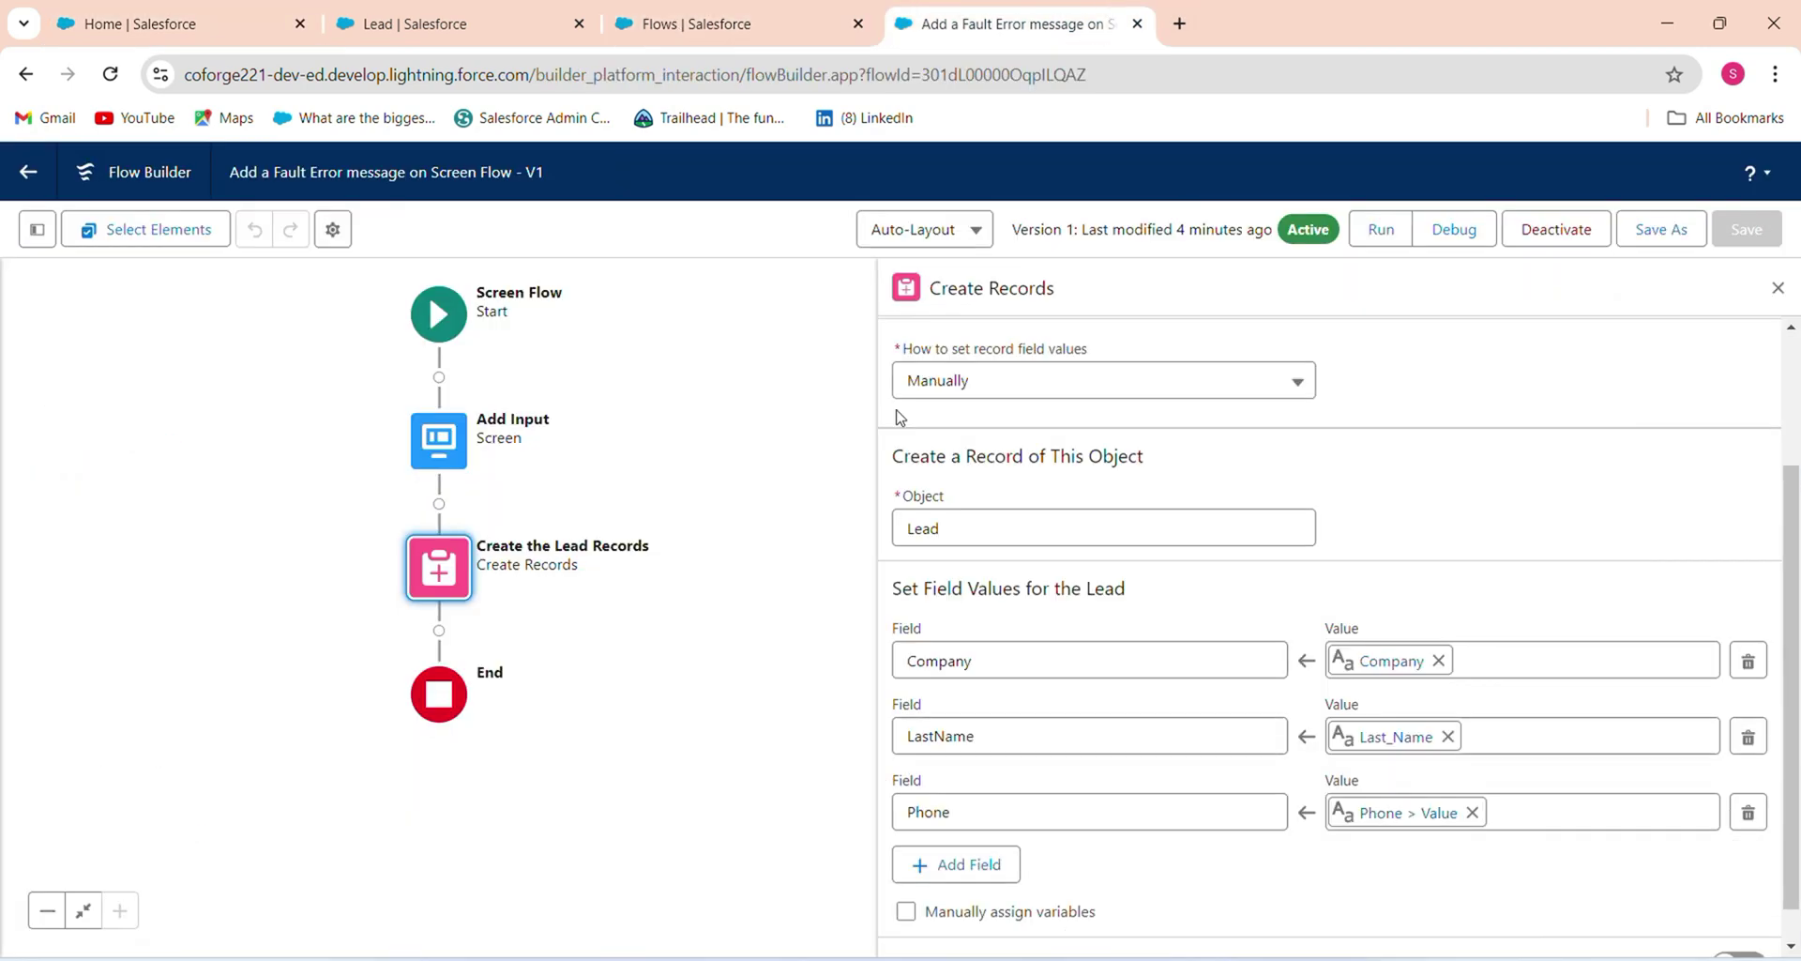
left_click(1772, 287)
left_click(443, 574)
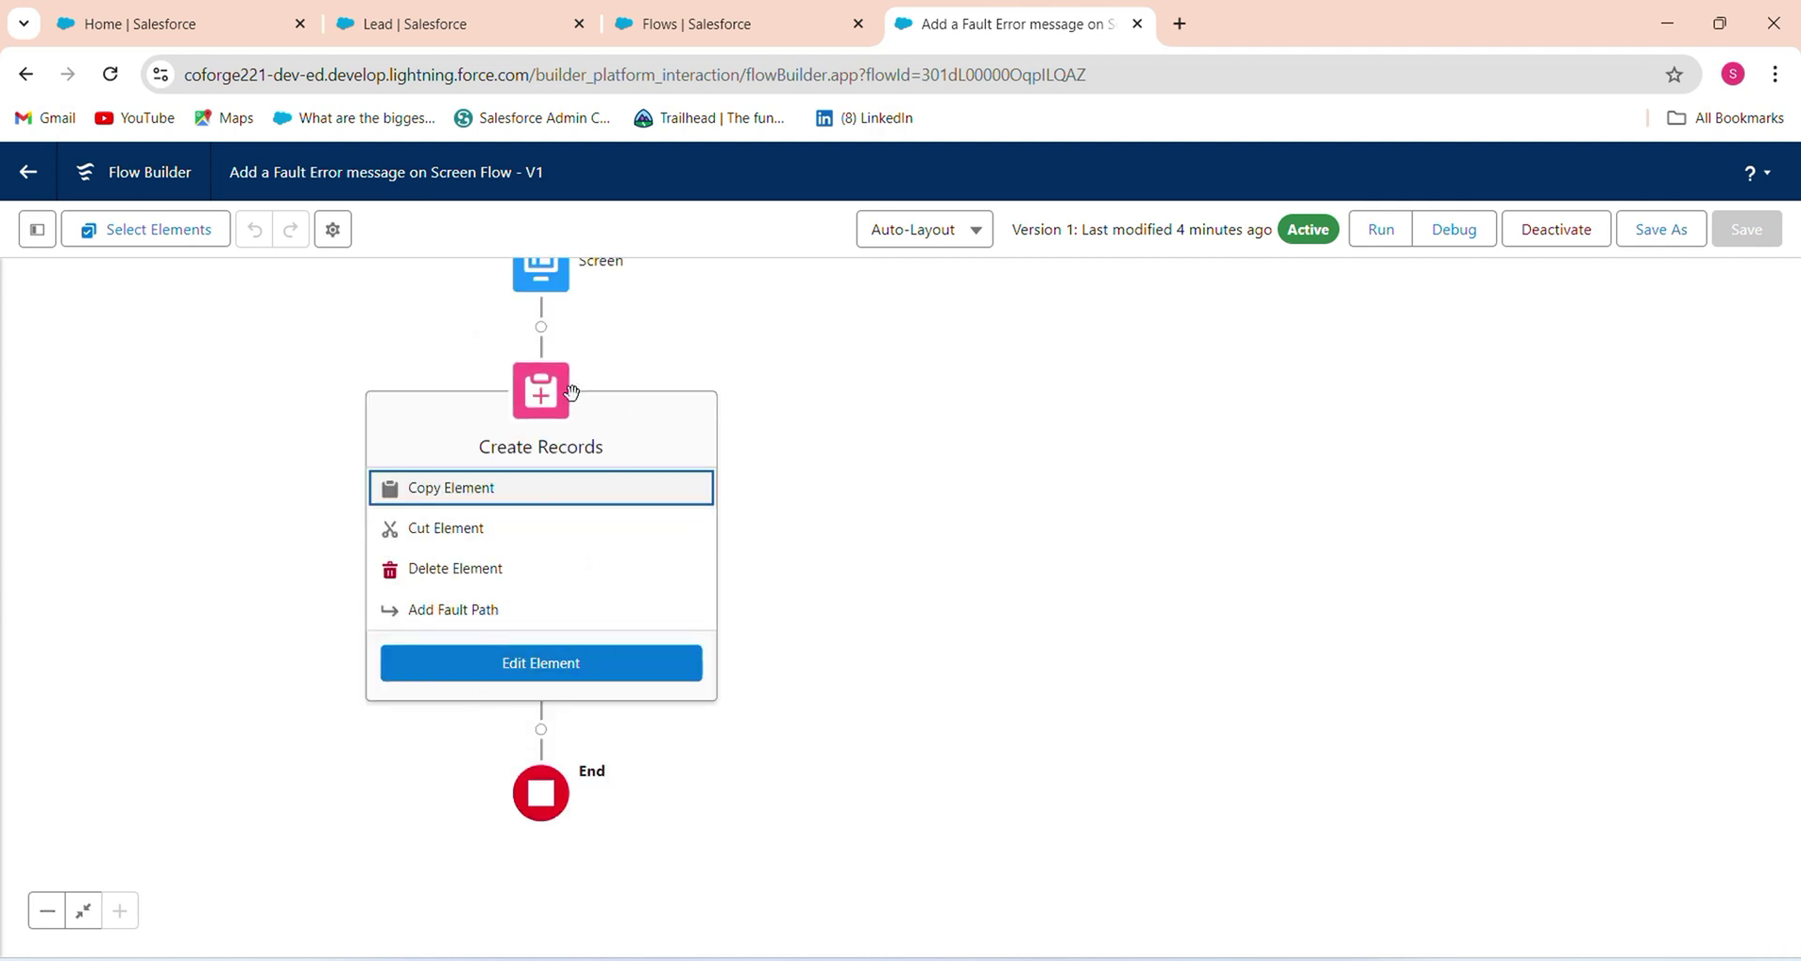
left_click(456, 612)
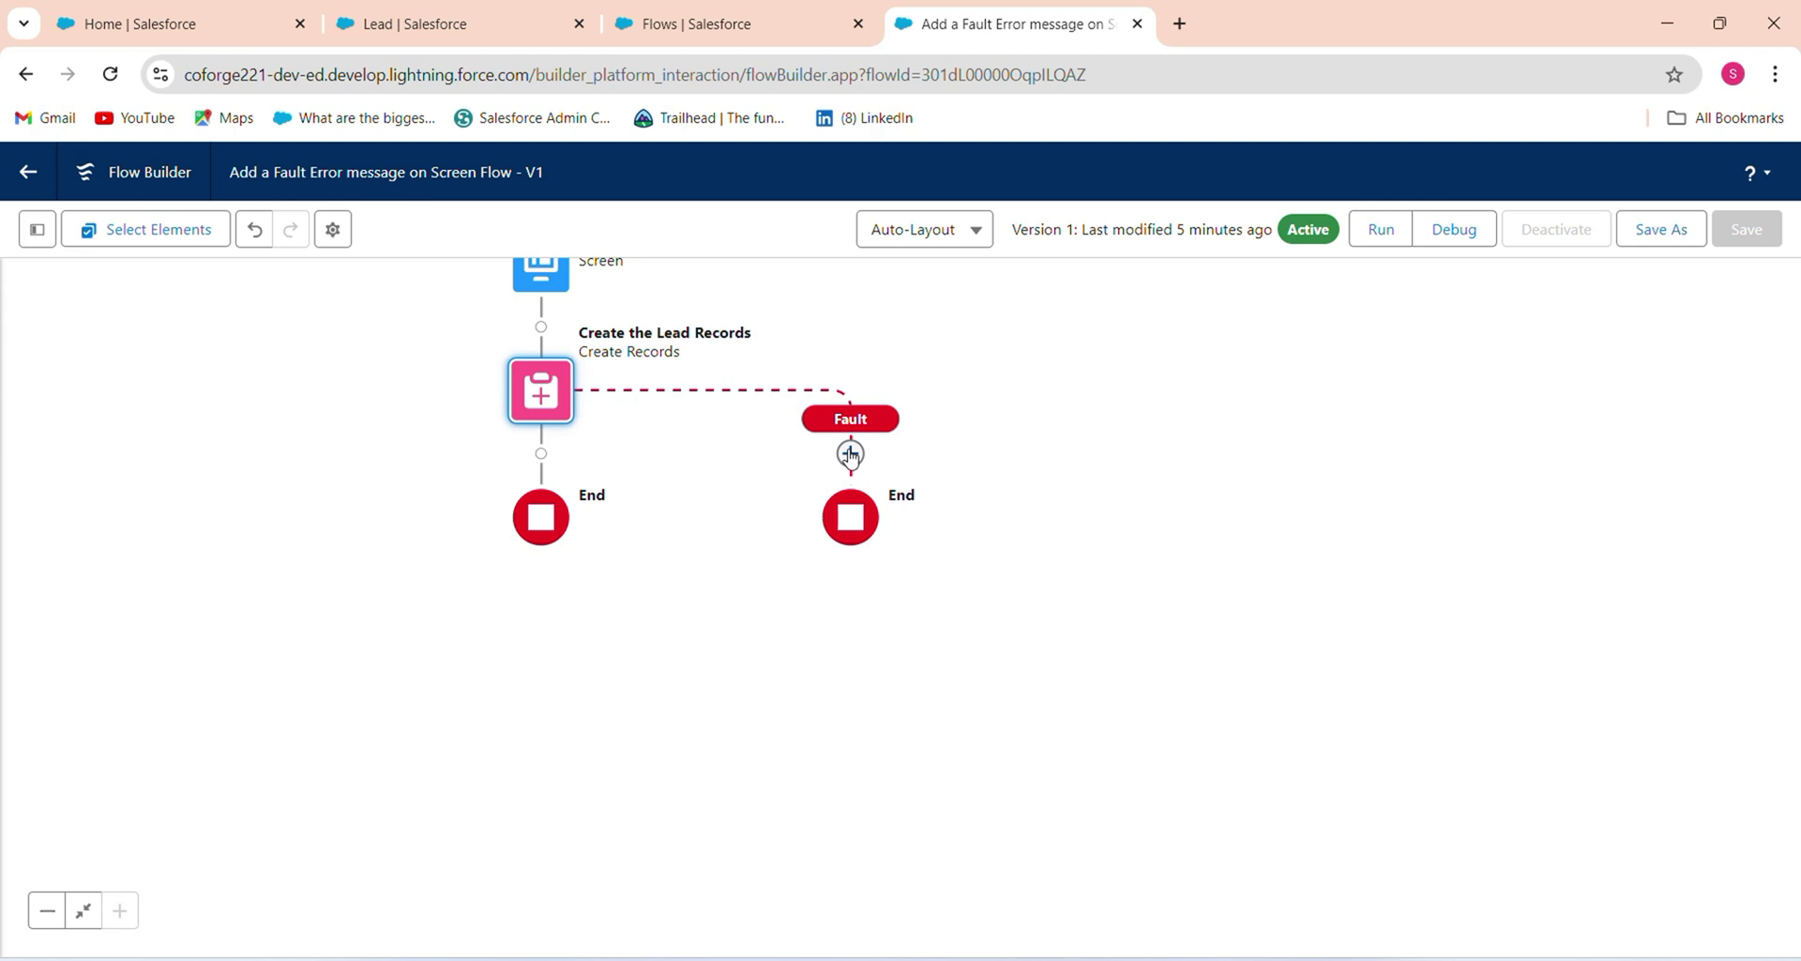
- Add a Screen element on the fault path and label it Error Message Display
left_click(851, 454)
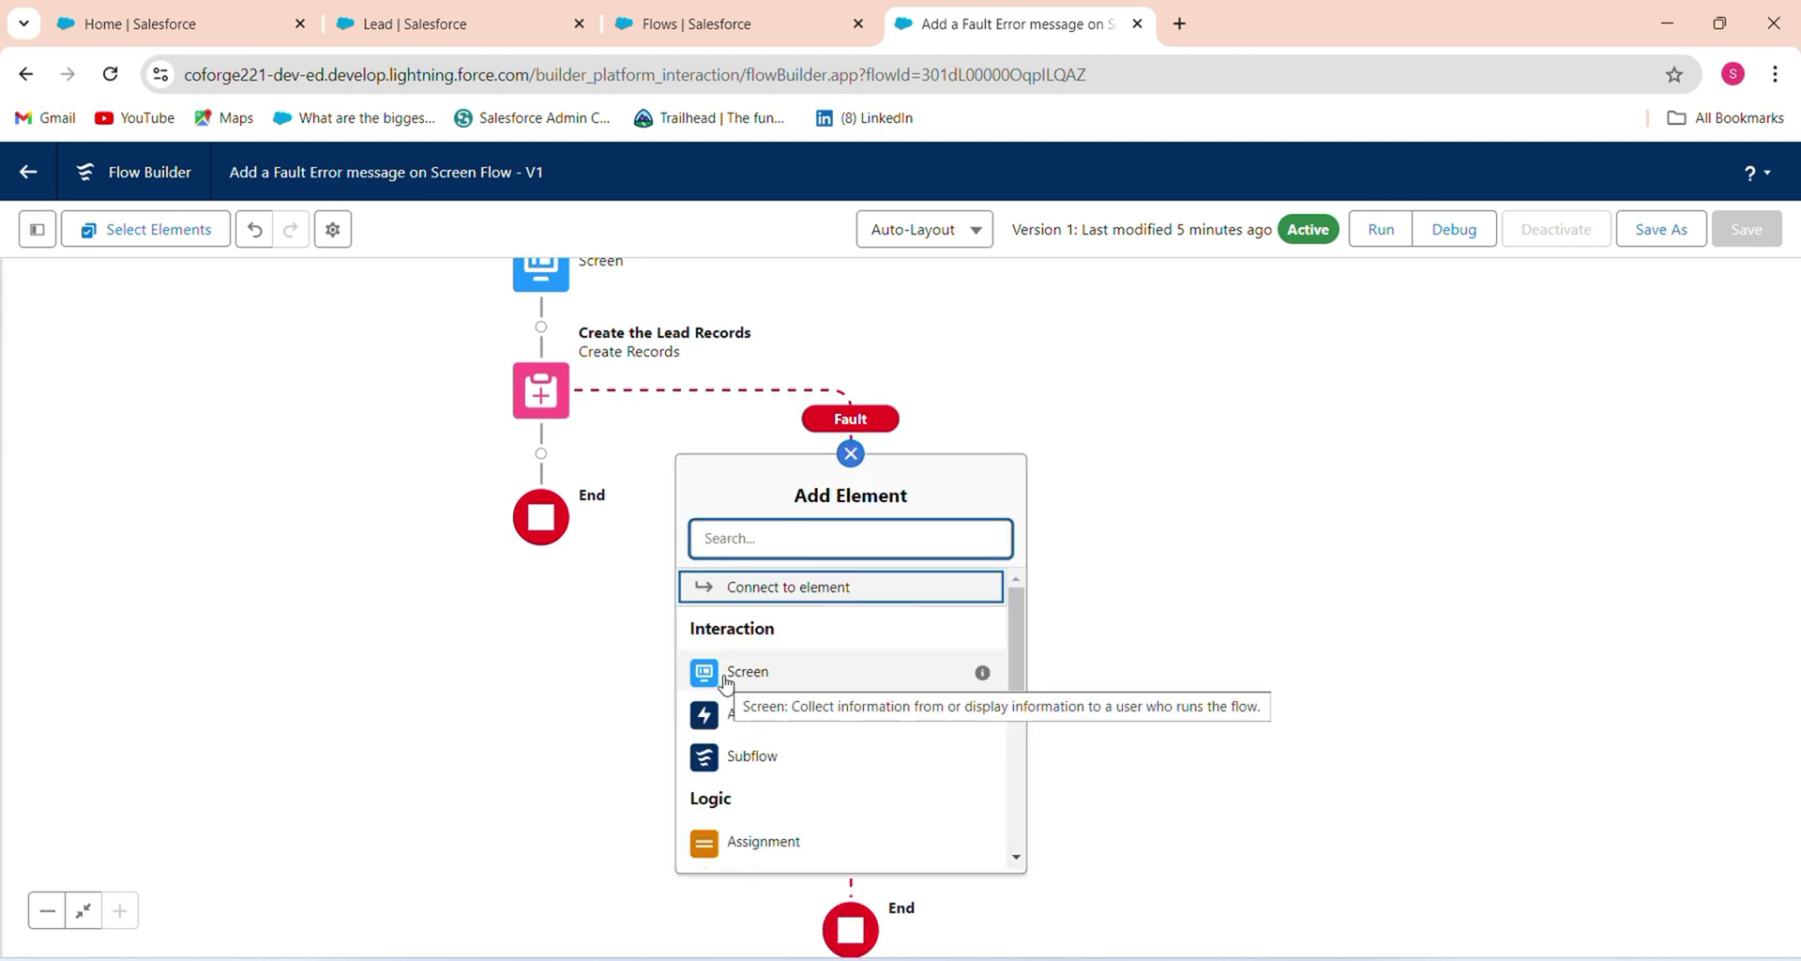
left_click(727, 675)
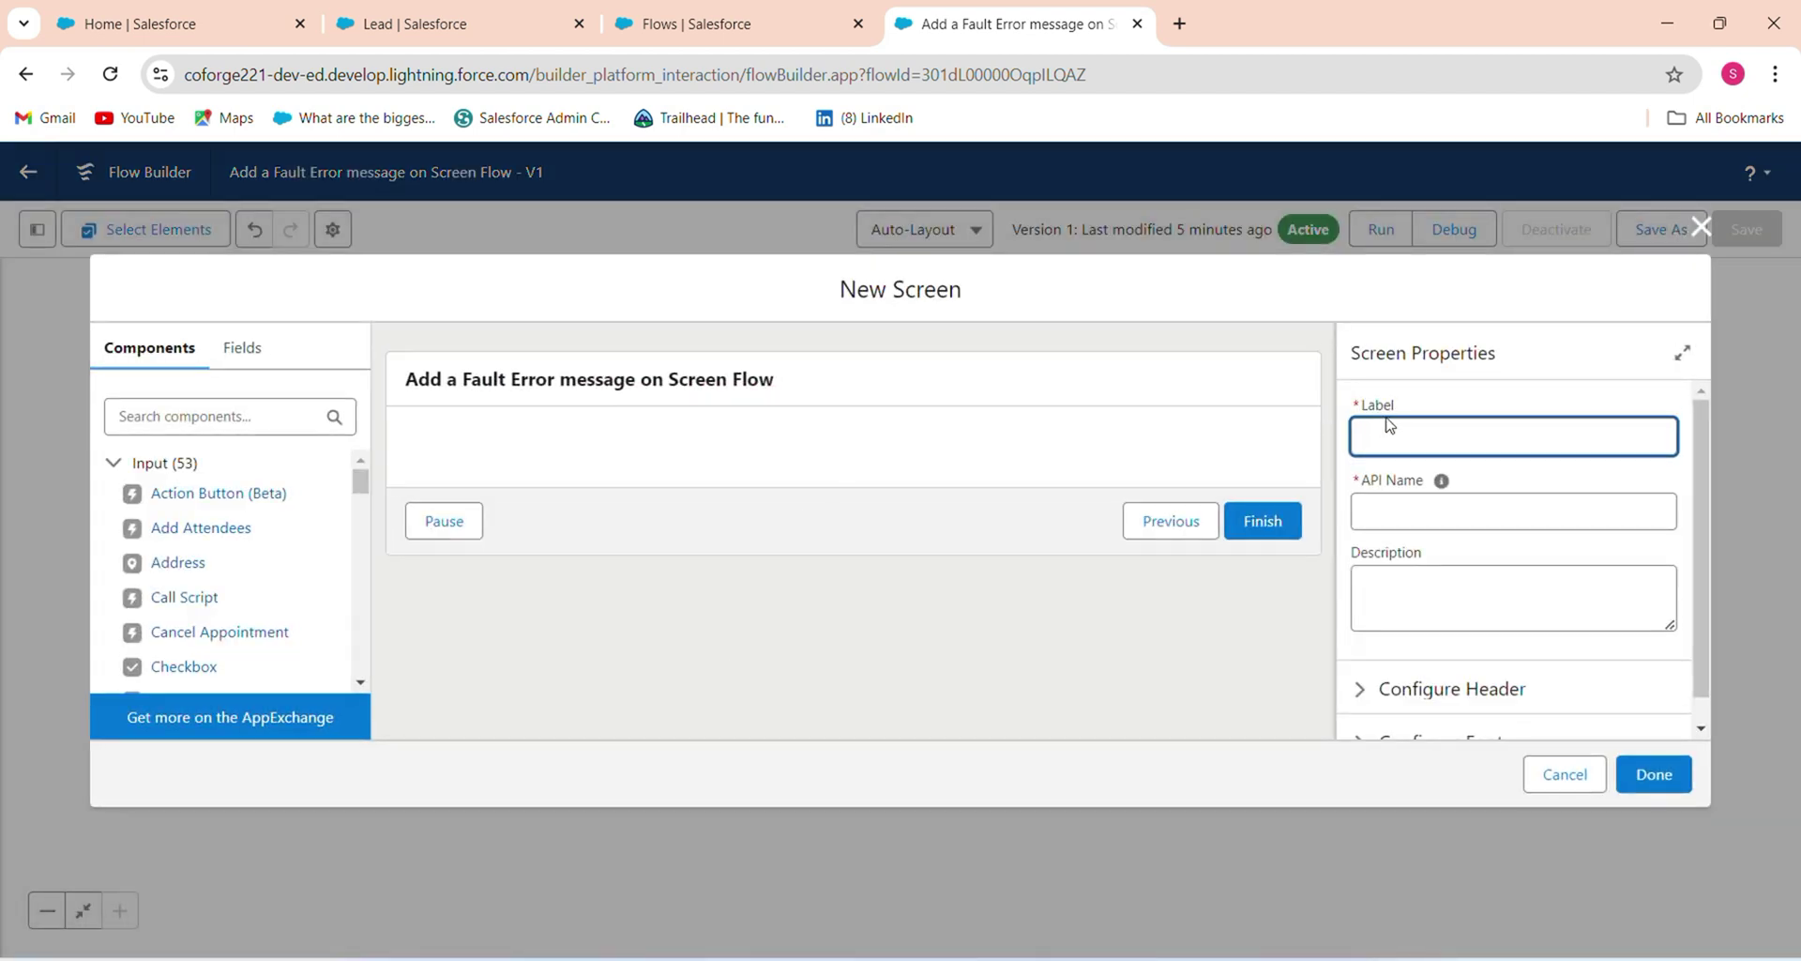
type("Errorssage Display")
left_click(1396, 511)
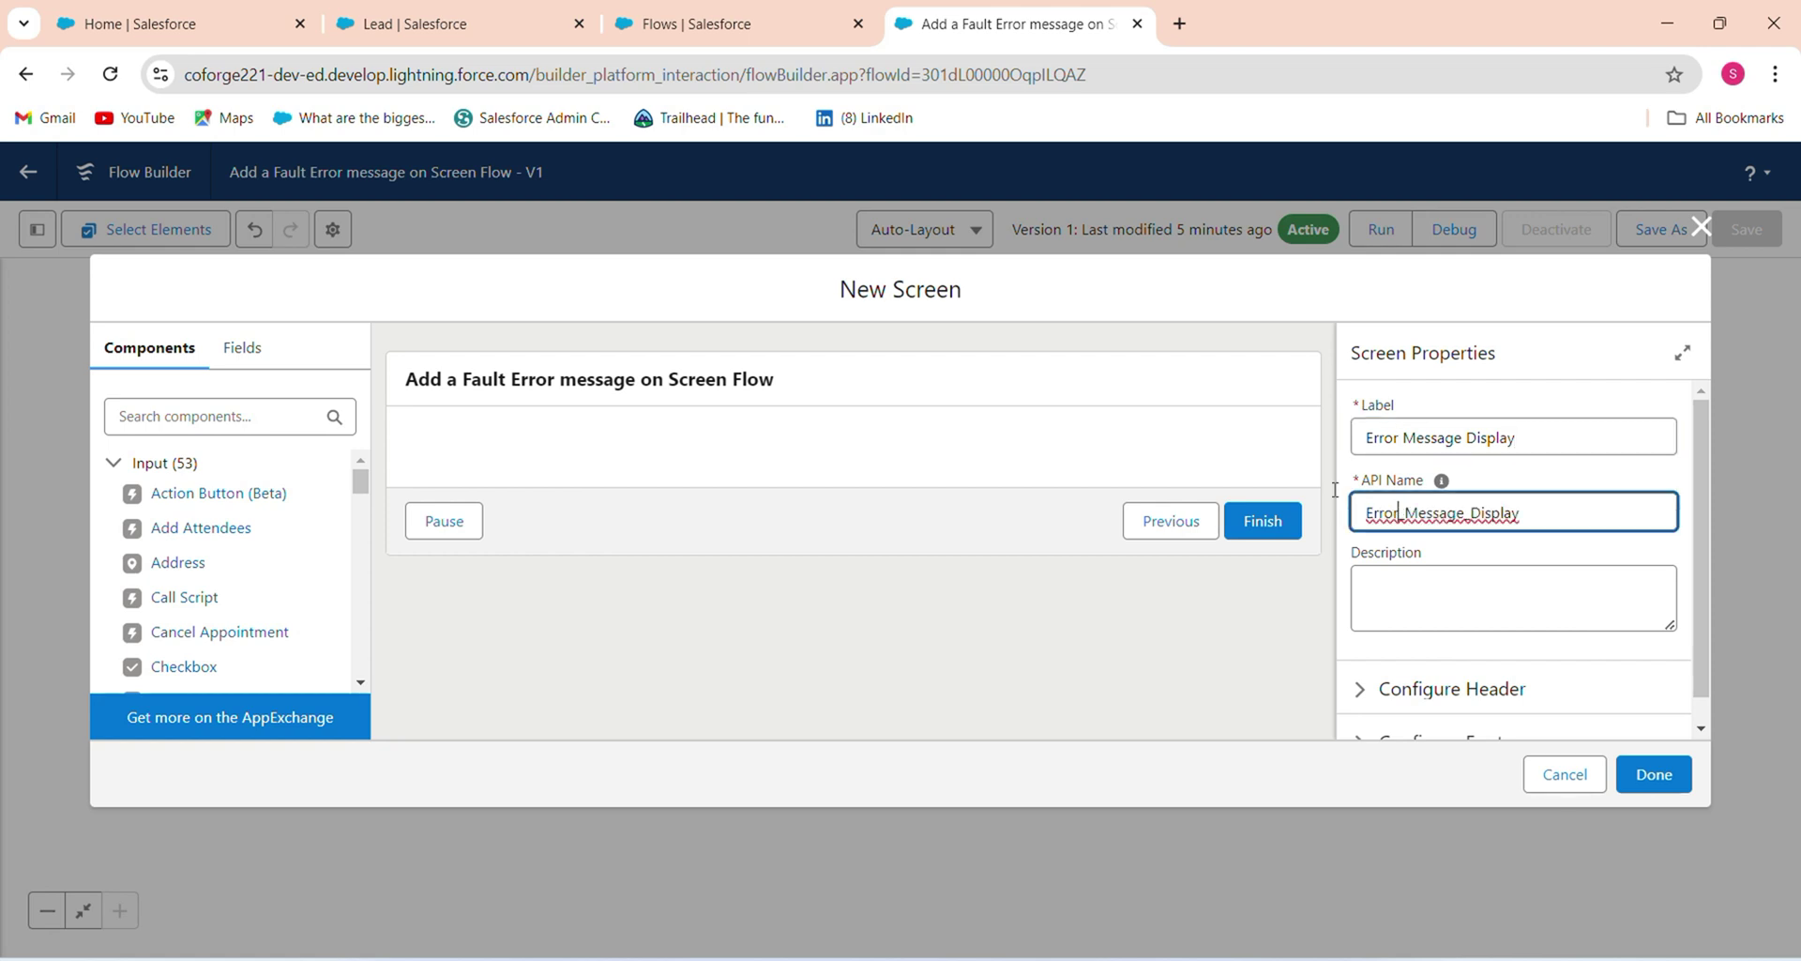
- Add a Display Text component to the error screen and set its API name to Mesaage
left_click(298, 428)
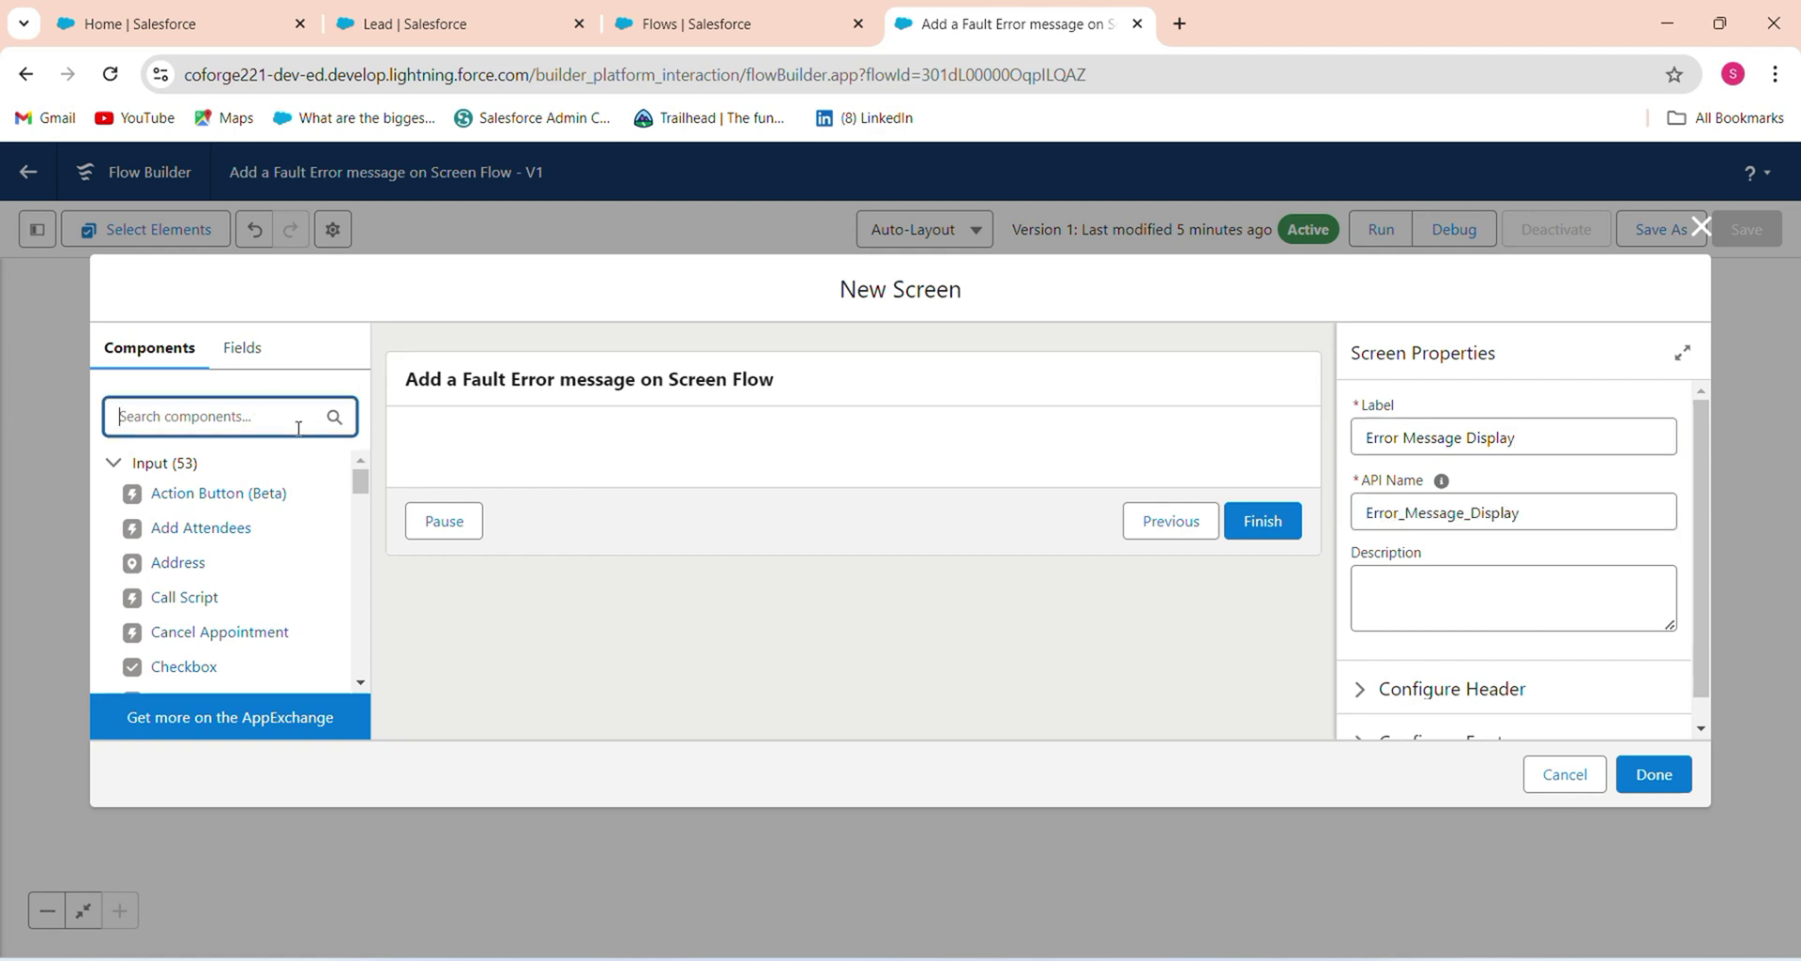
type("du\\")
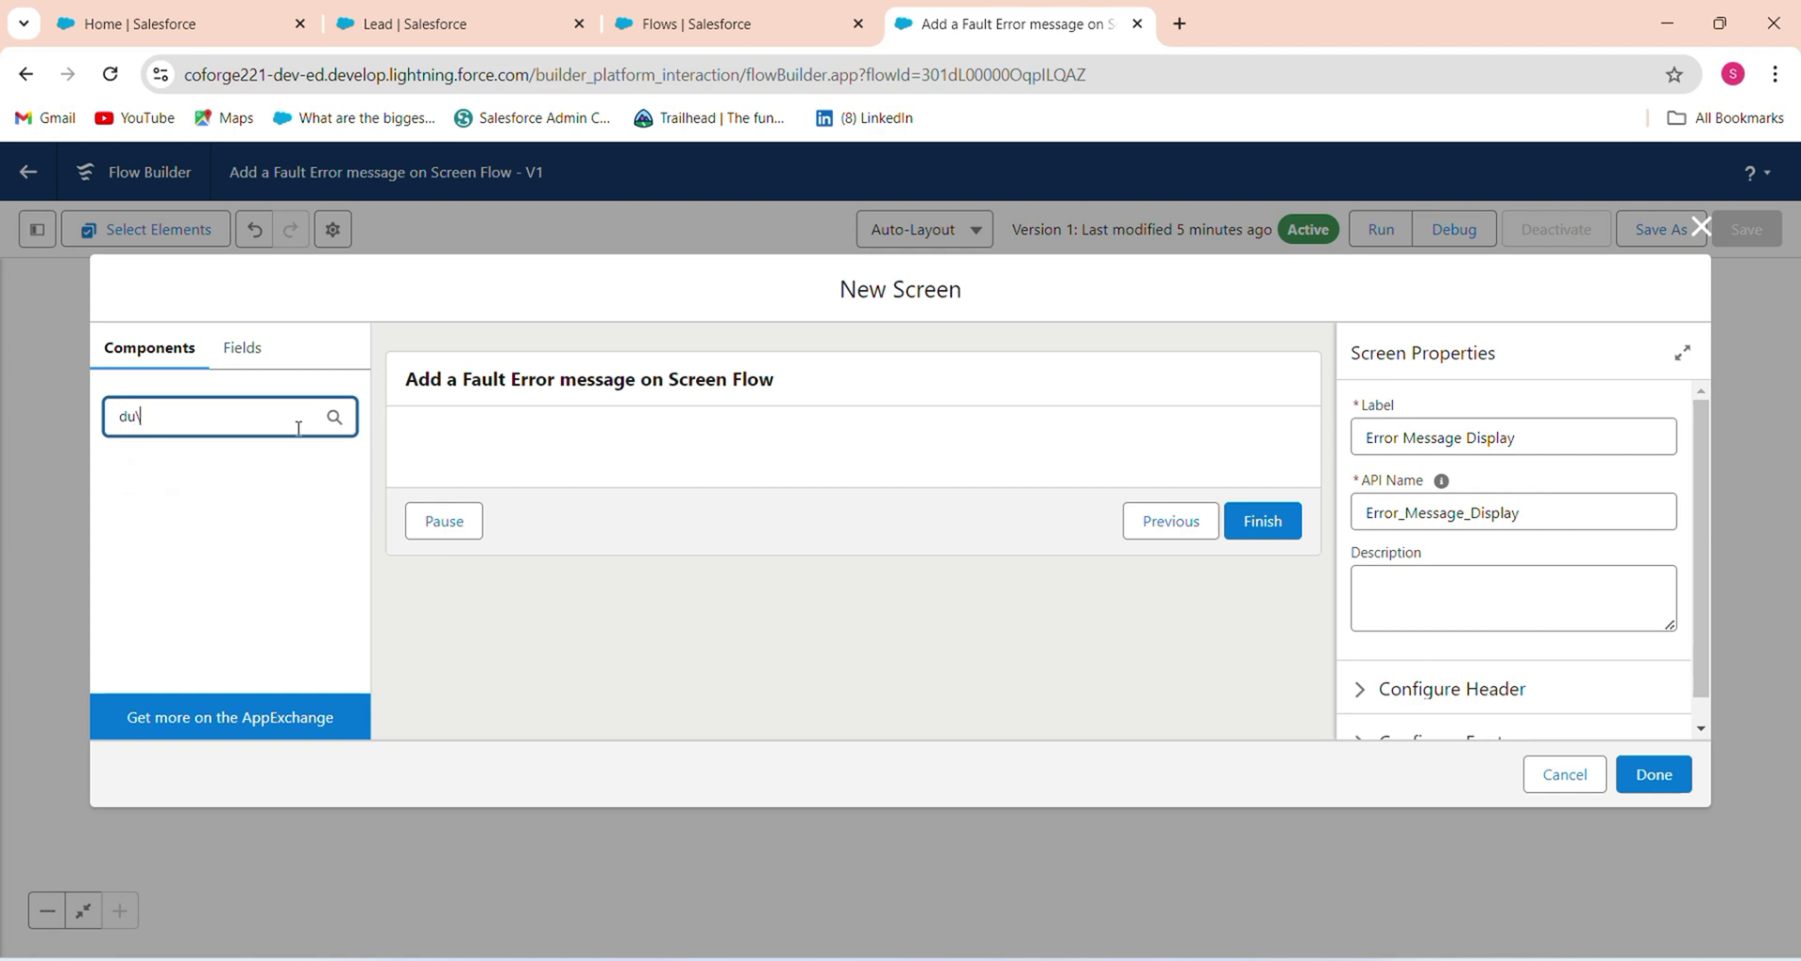
type("is")
key("BackSpace")
key("BackSpace")
key("BackSpace")
key("BackSpace")
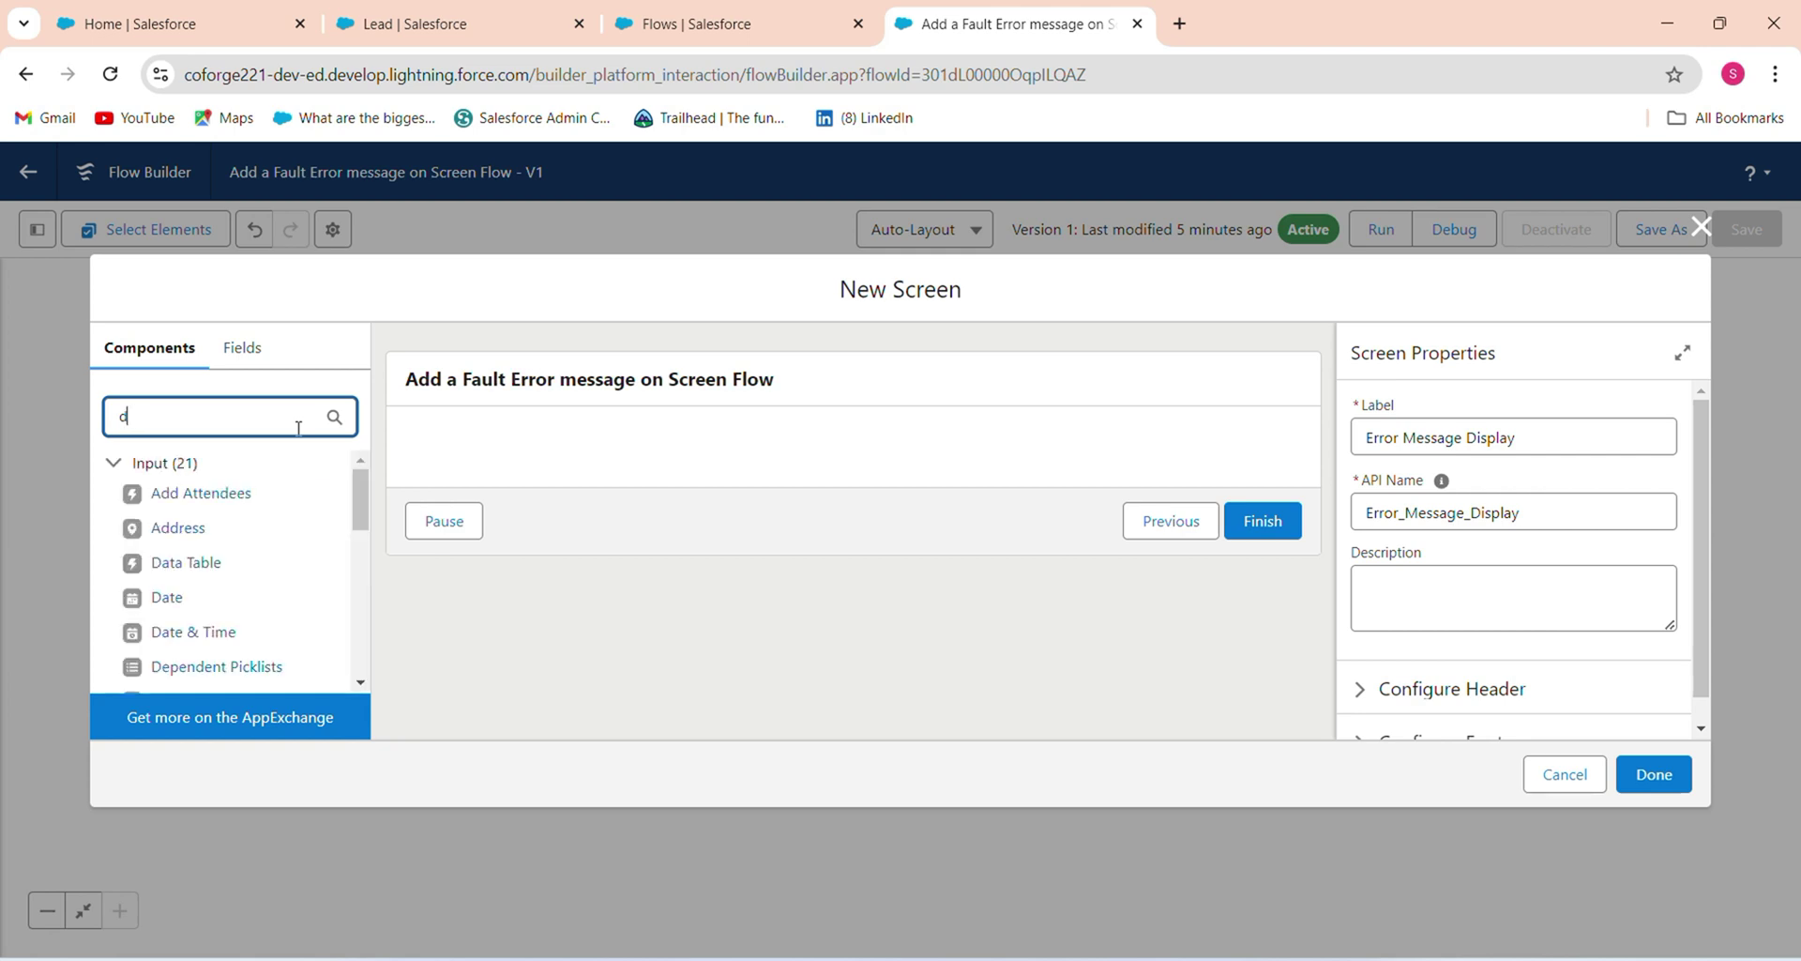
type("ispl")
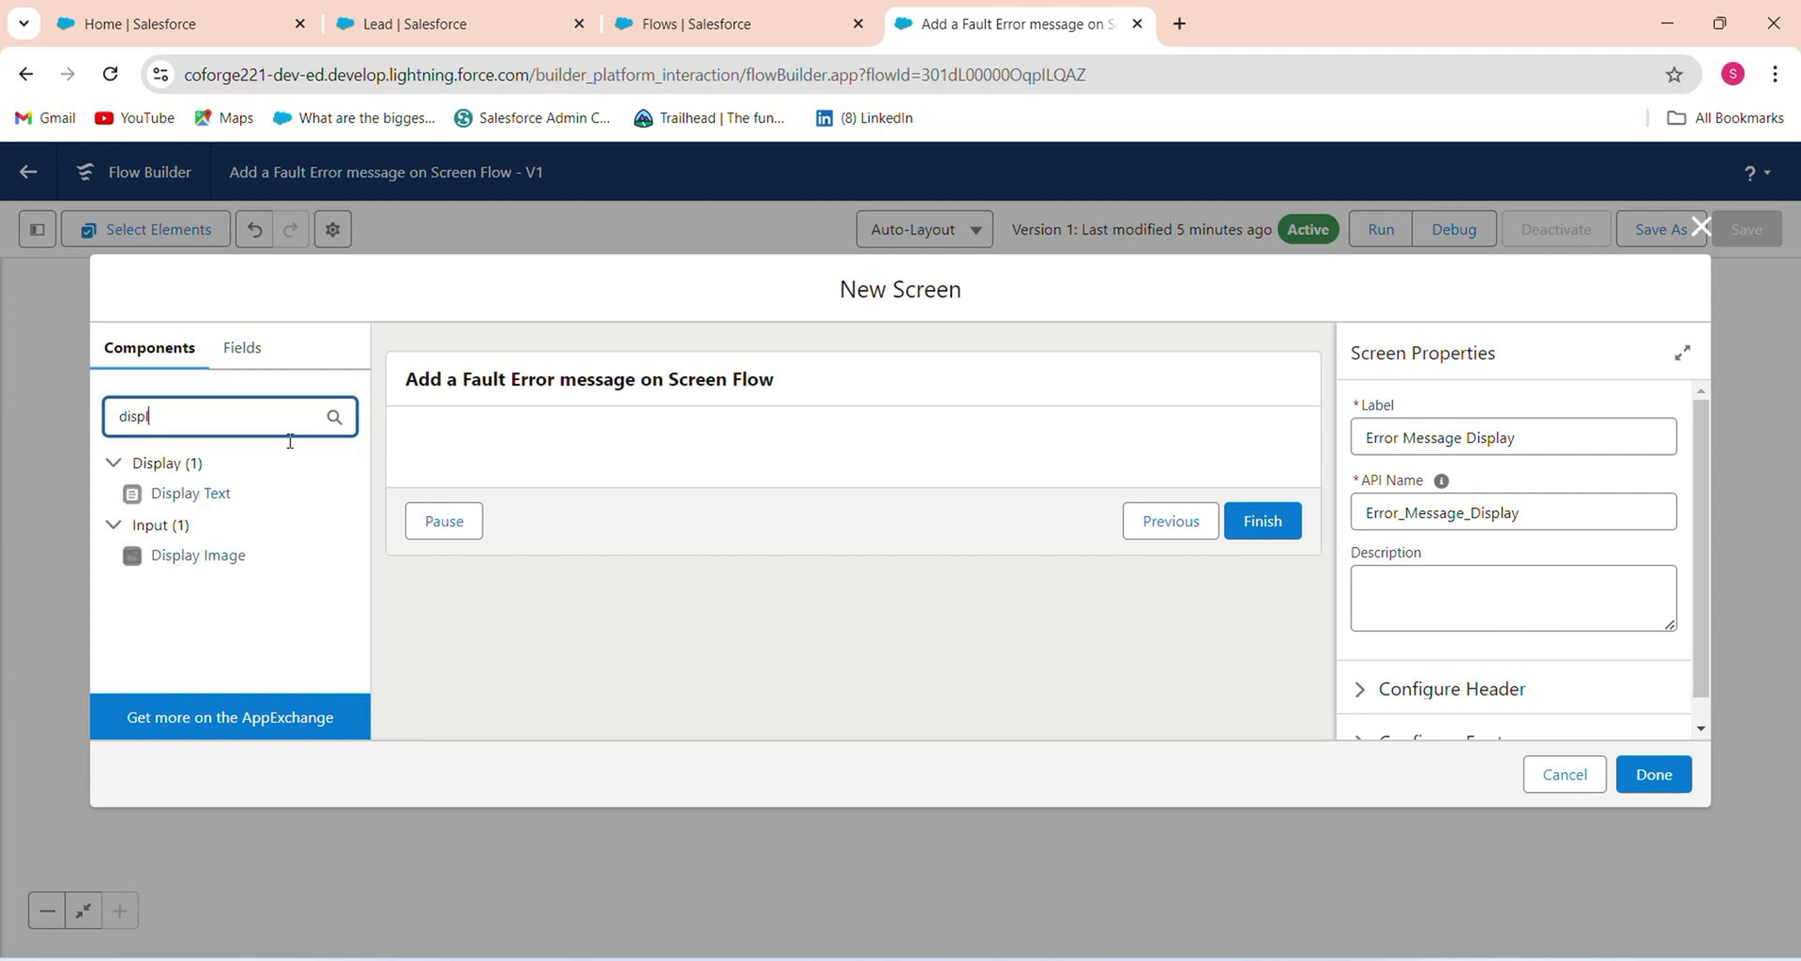
left_click_drag(239, 497, 554, 455)
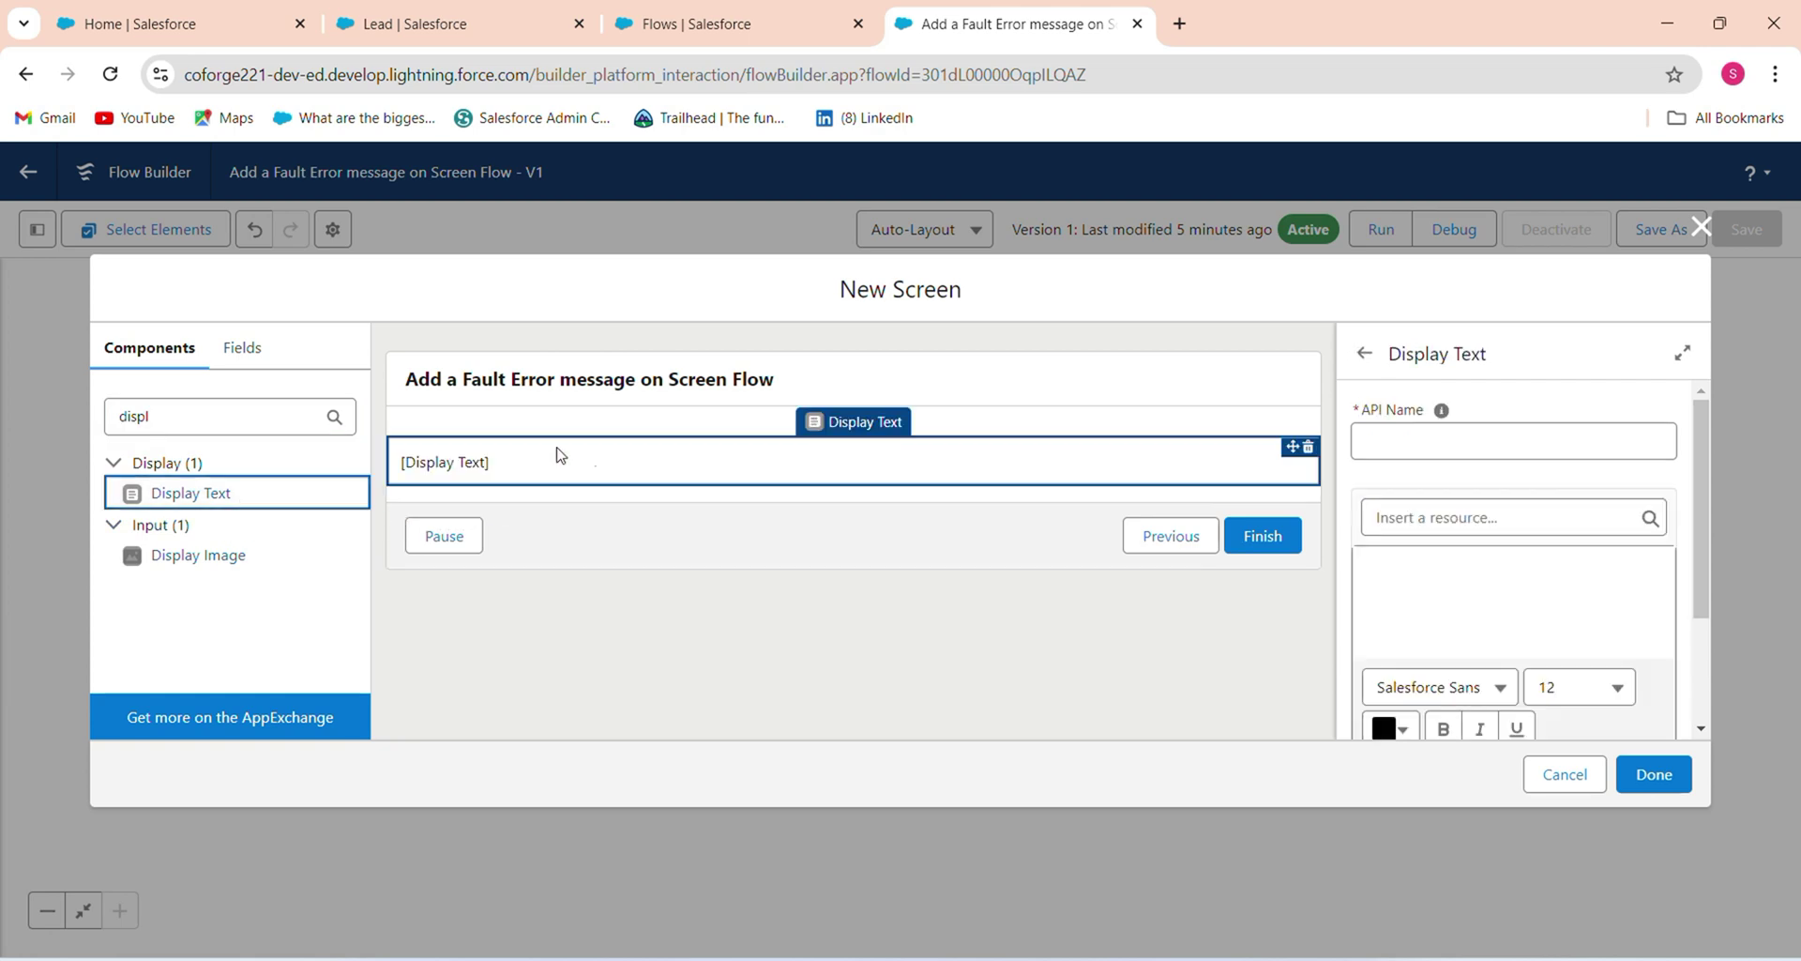
left_click(1372, 438)
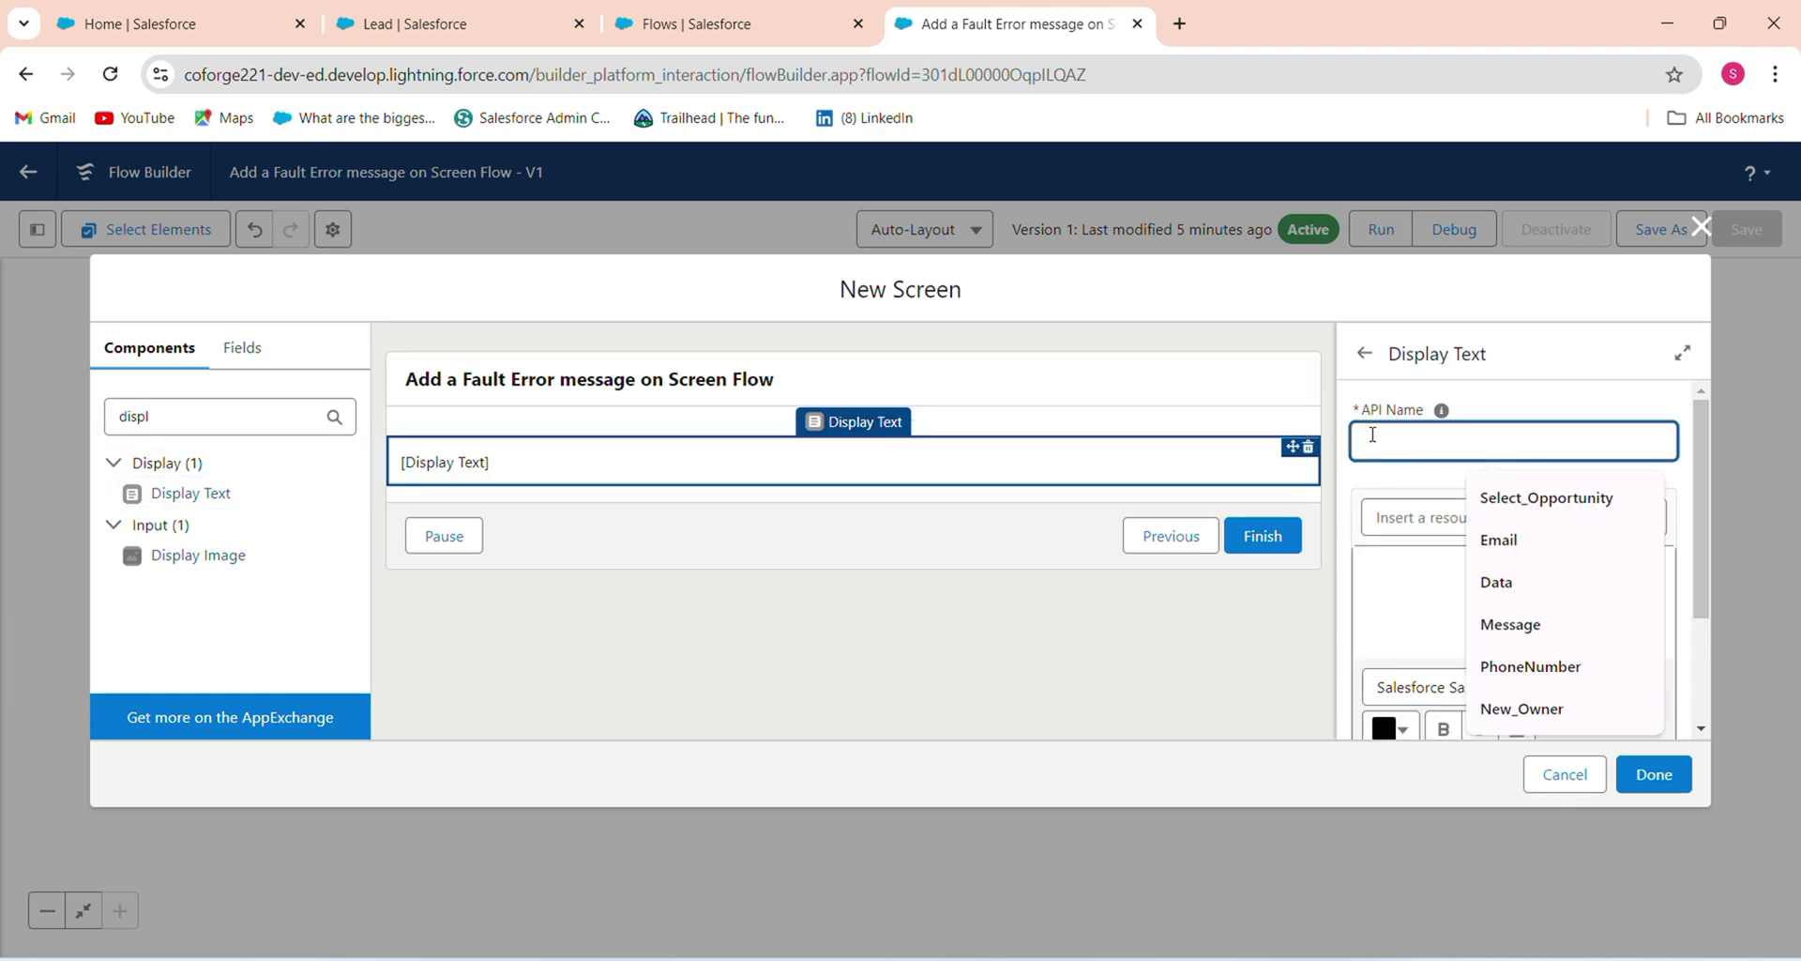
type("Mesaage")
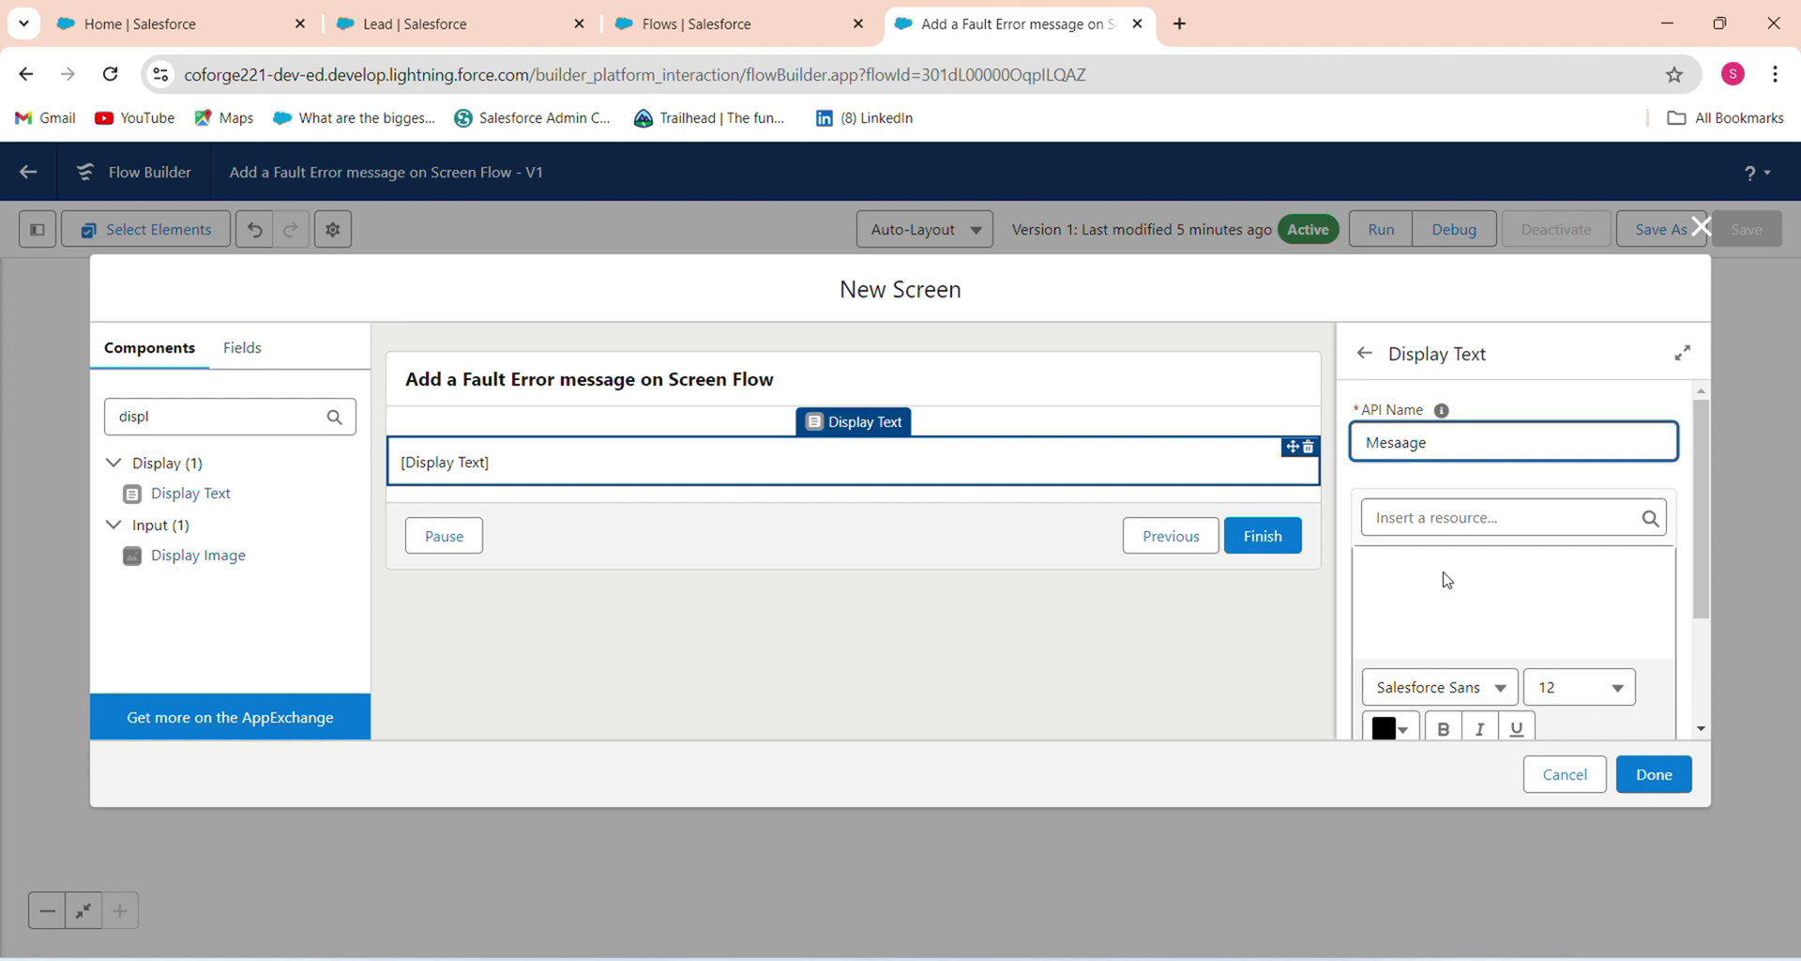
- Enter "Phone Number Should be 10 Digits." as the display text and start a new line below it
left_click(1466, 574)
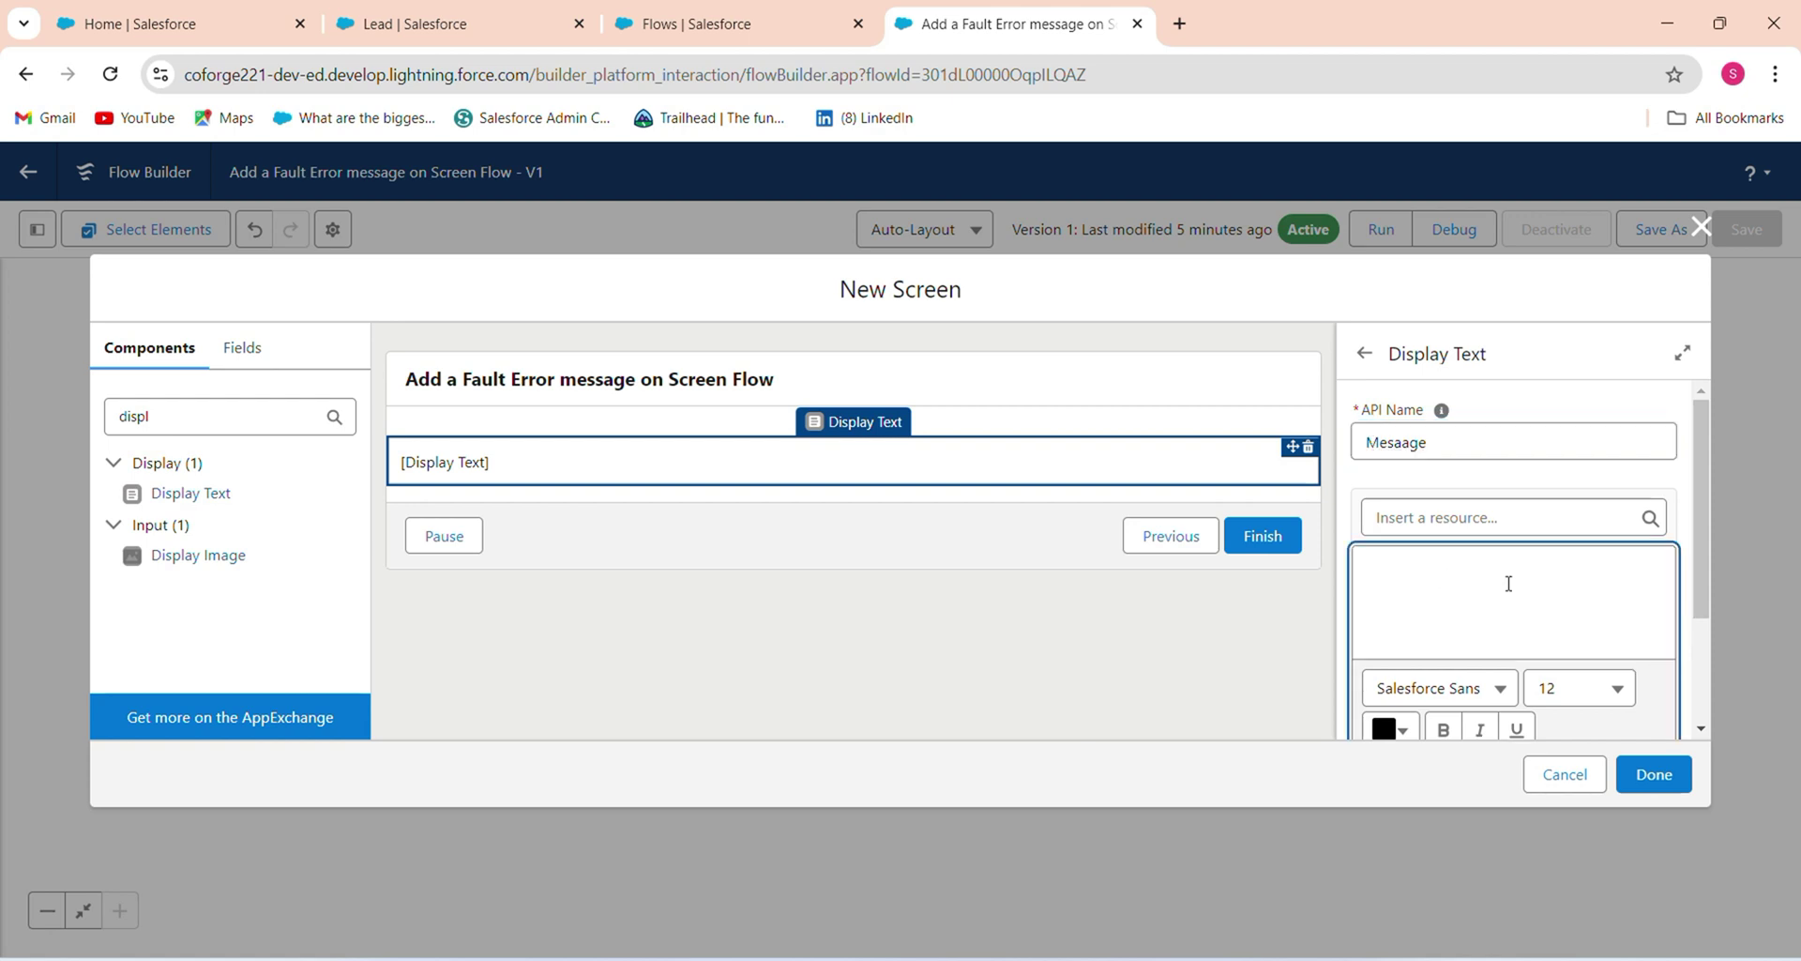
type("Phone Nuber Shoul")
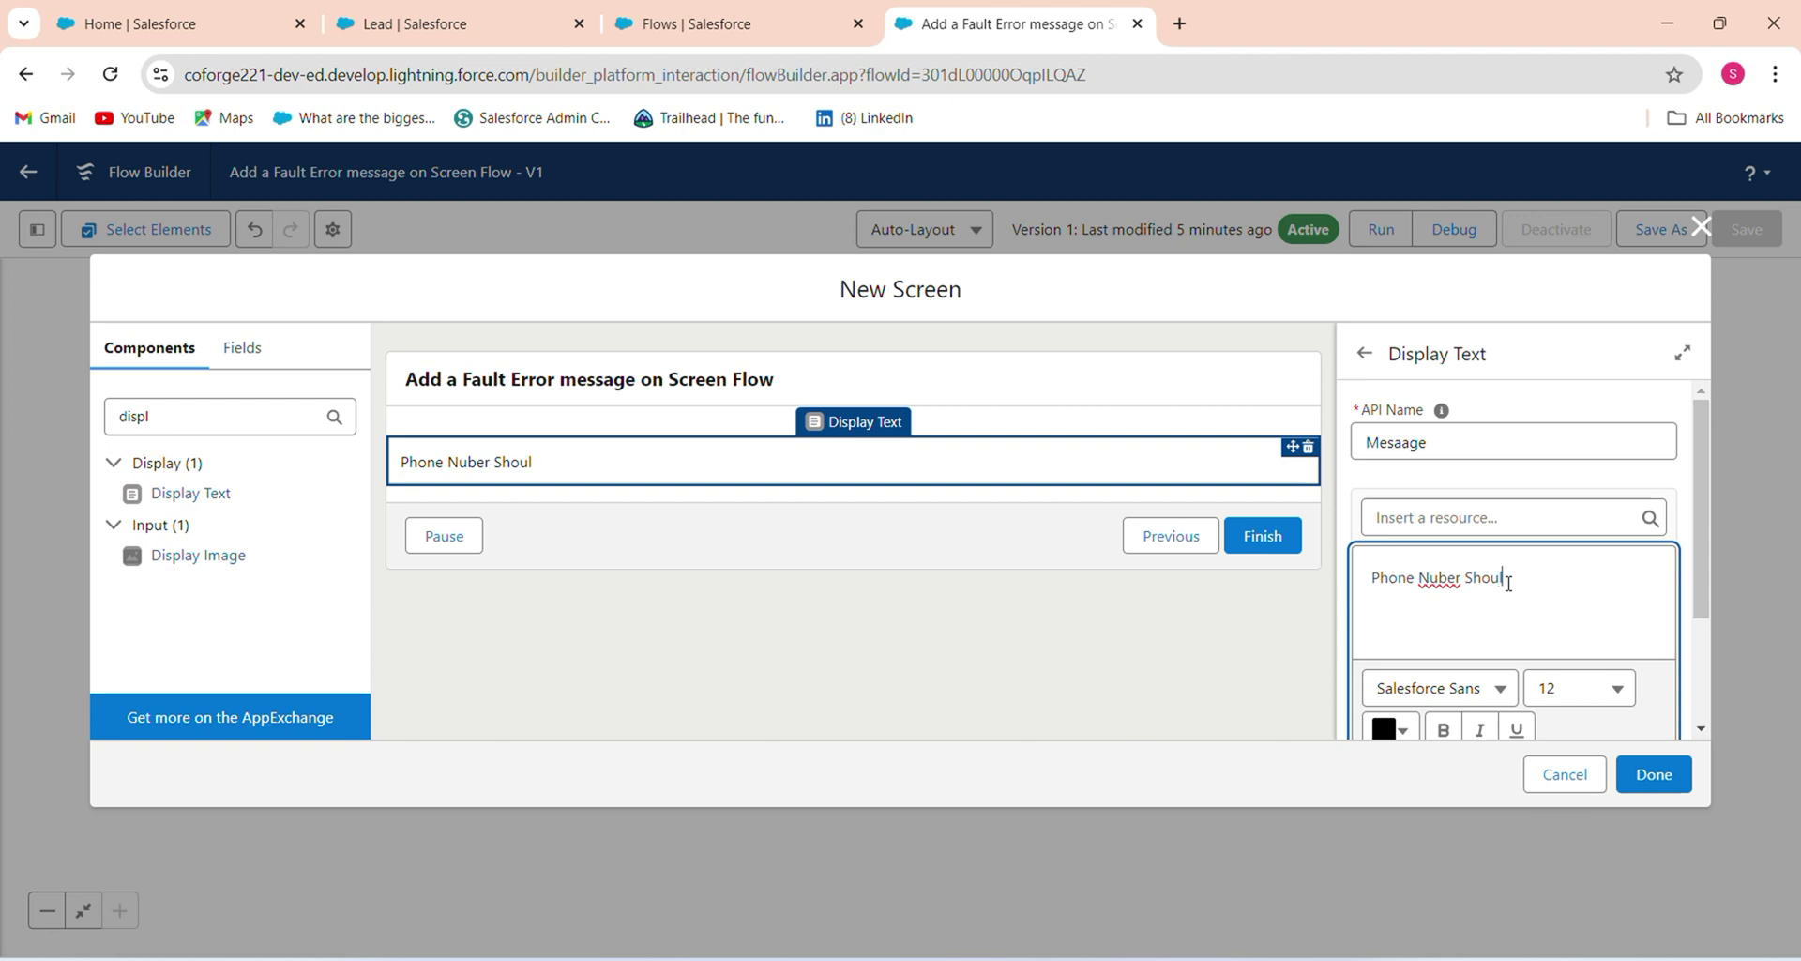
type("d be 10 Digits")
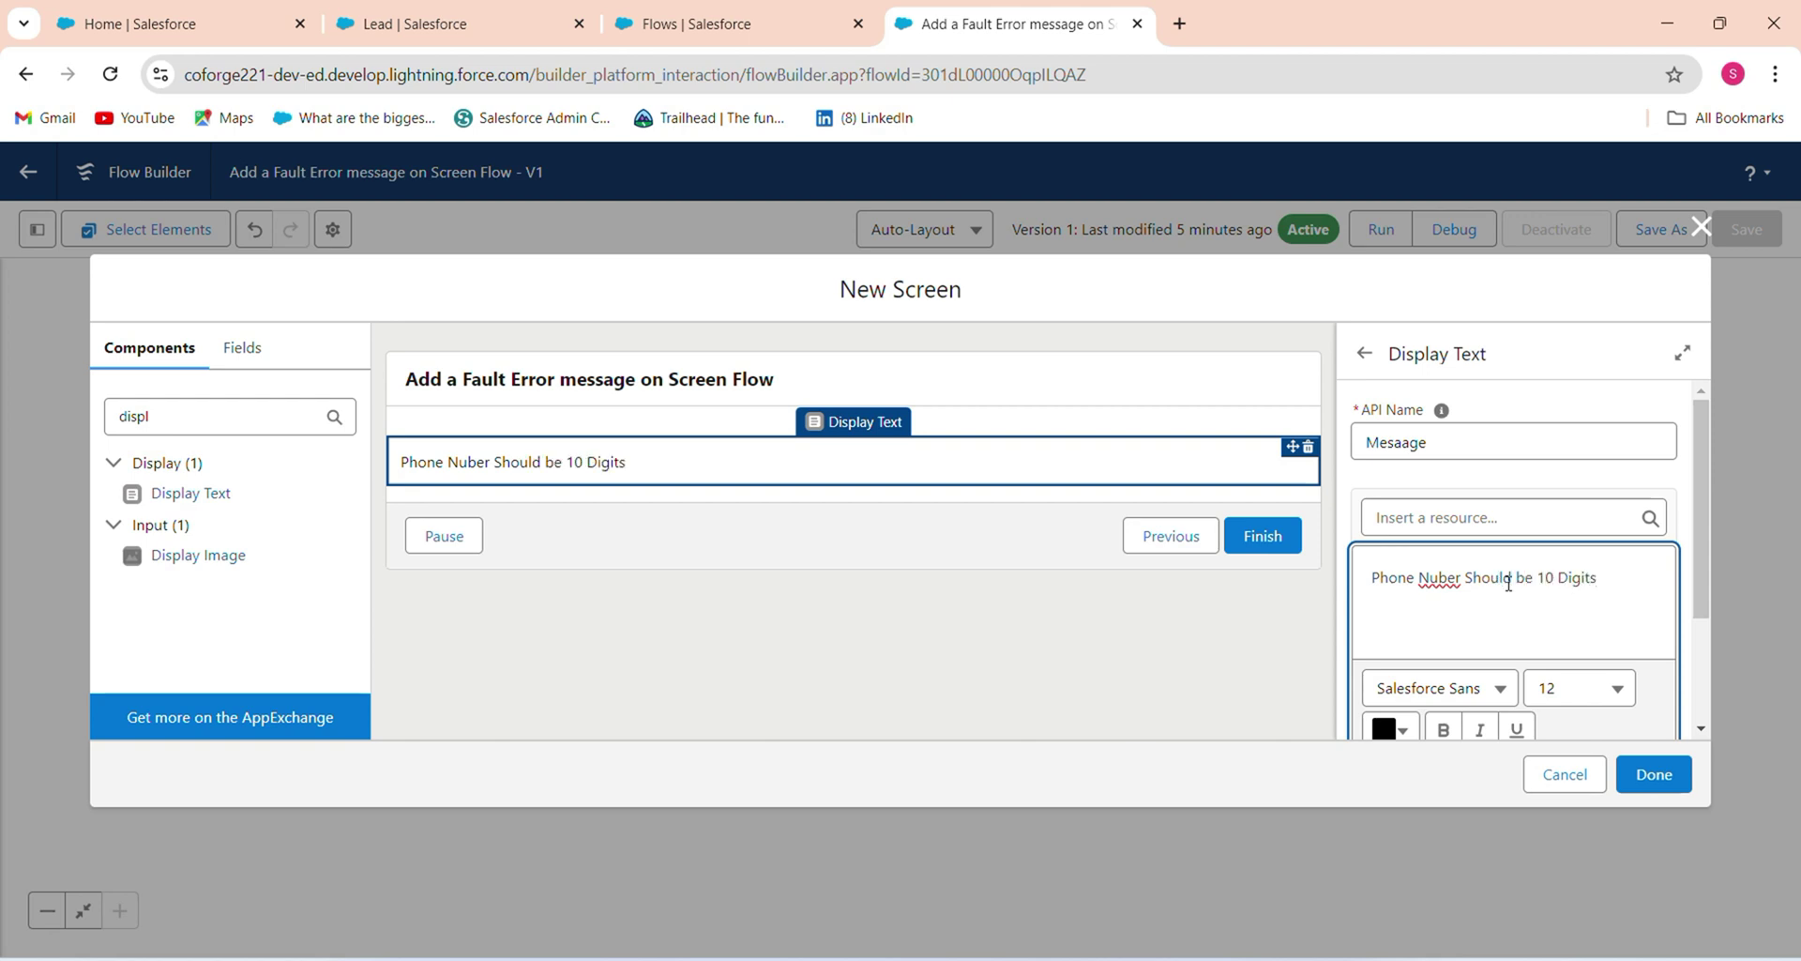
left_click(1439, 579)
type("m")
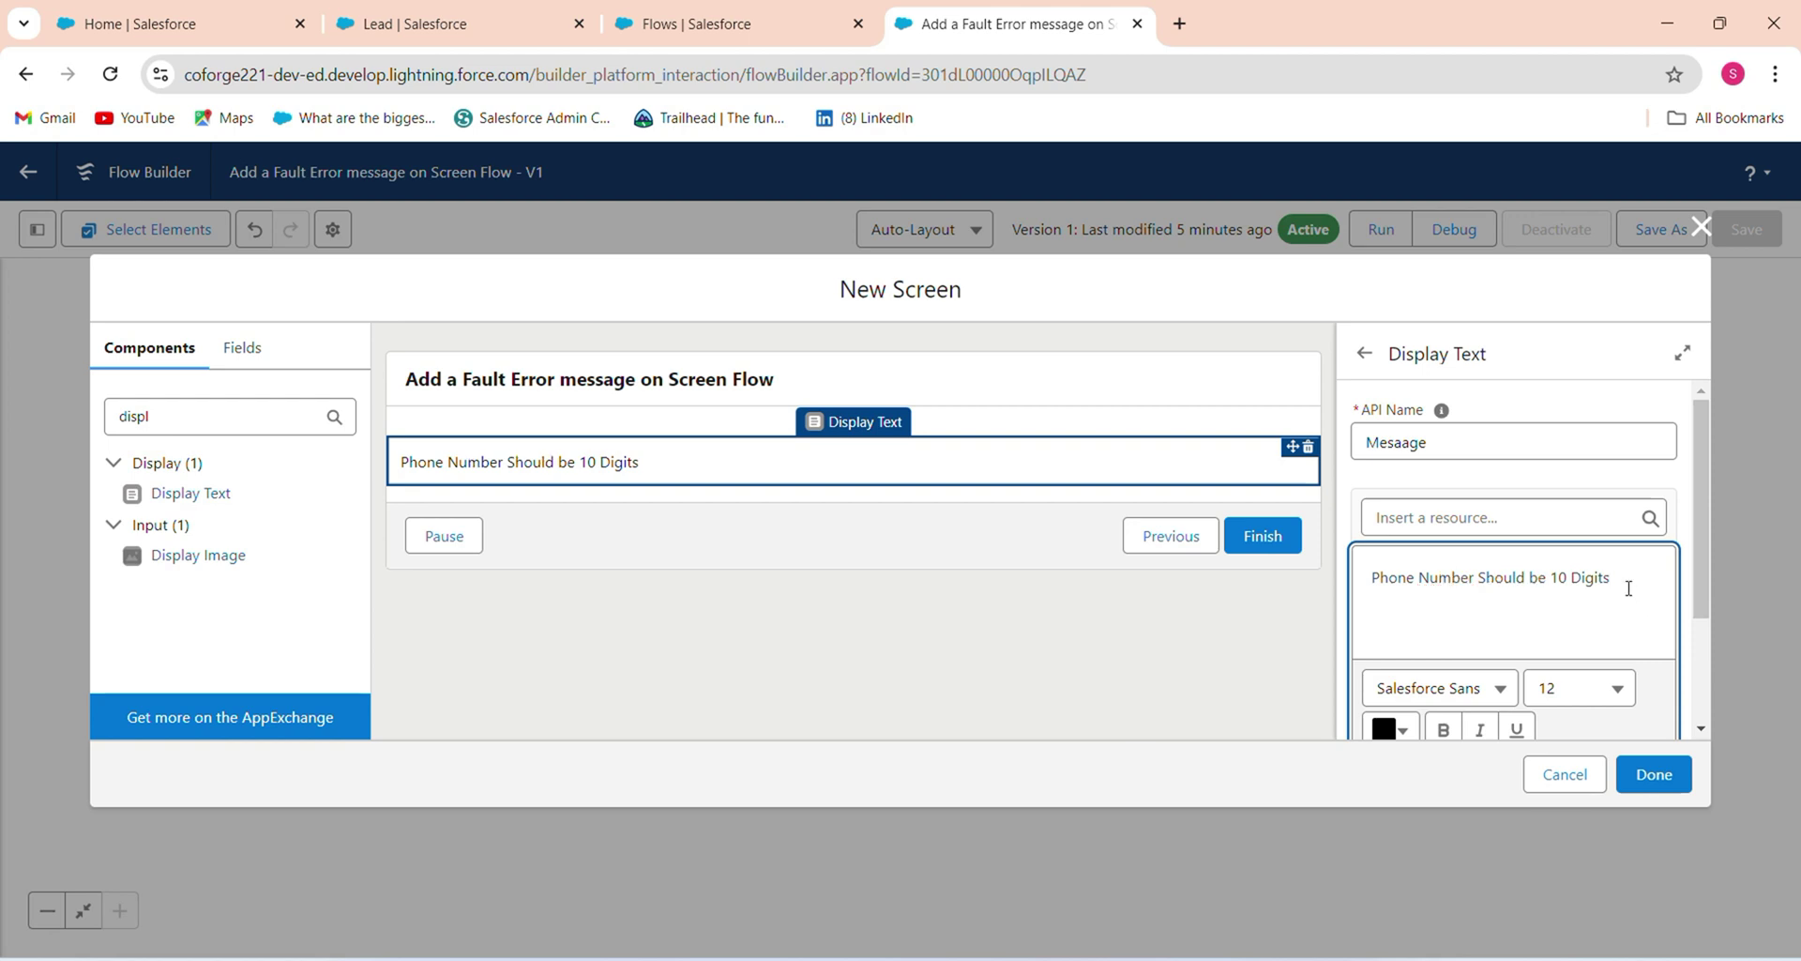
left_click(1629, 589)
key("Return")
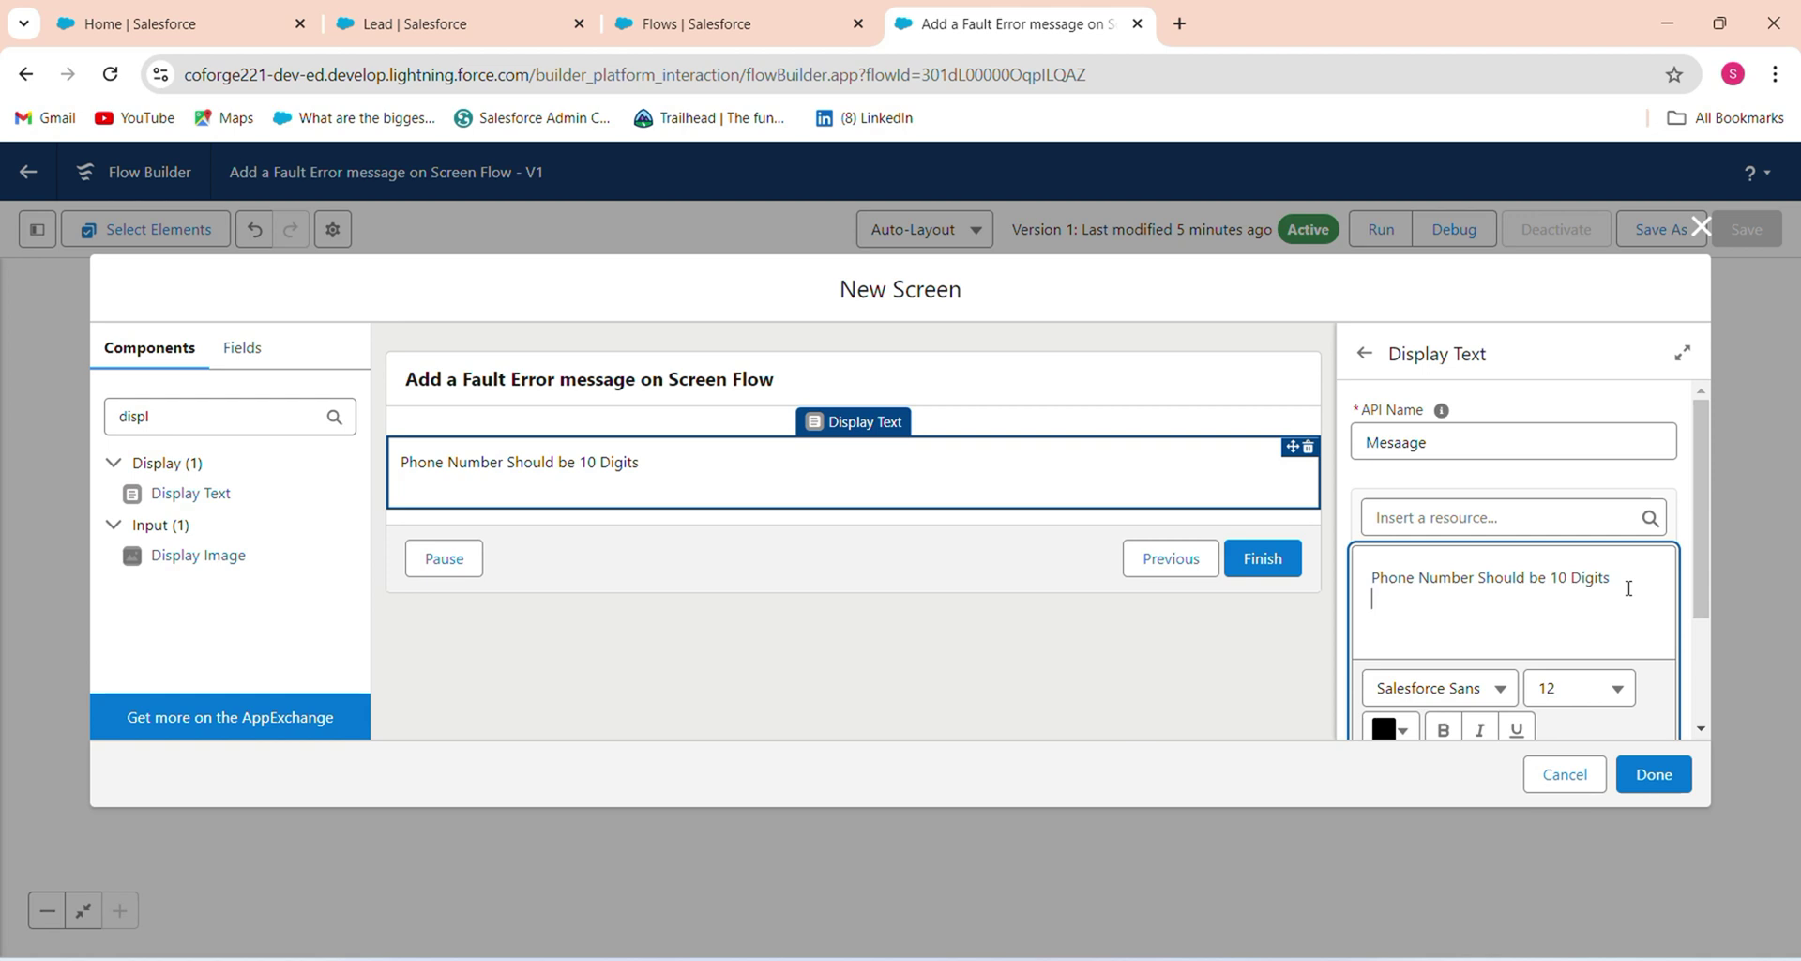
key("BackSpace")
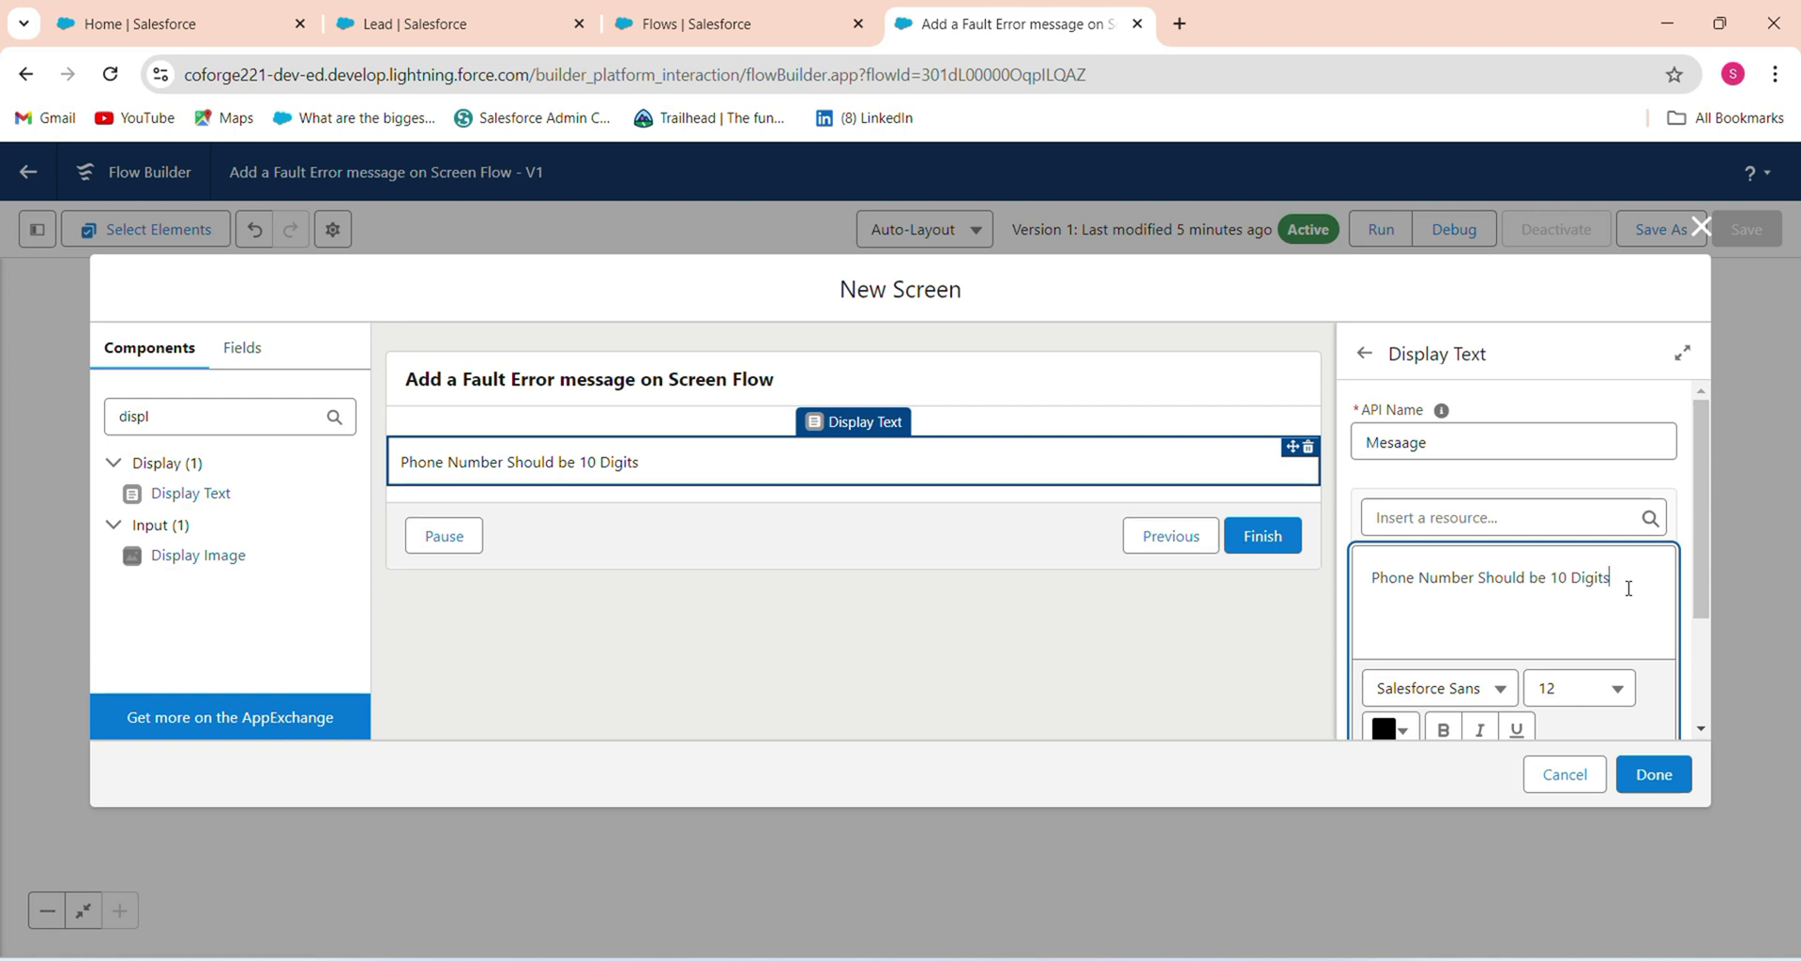
key("Return")
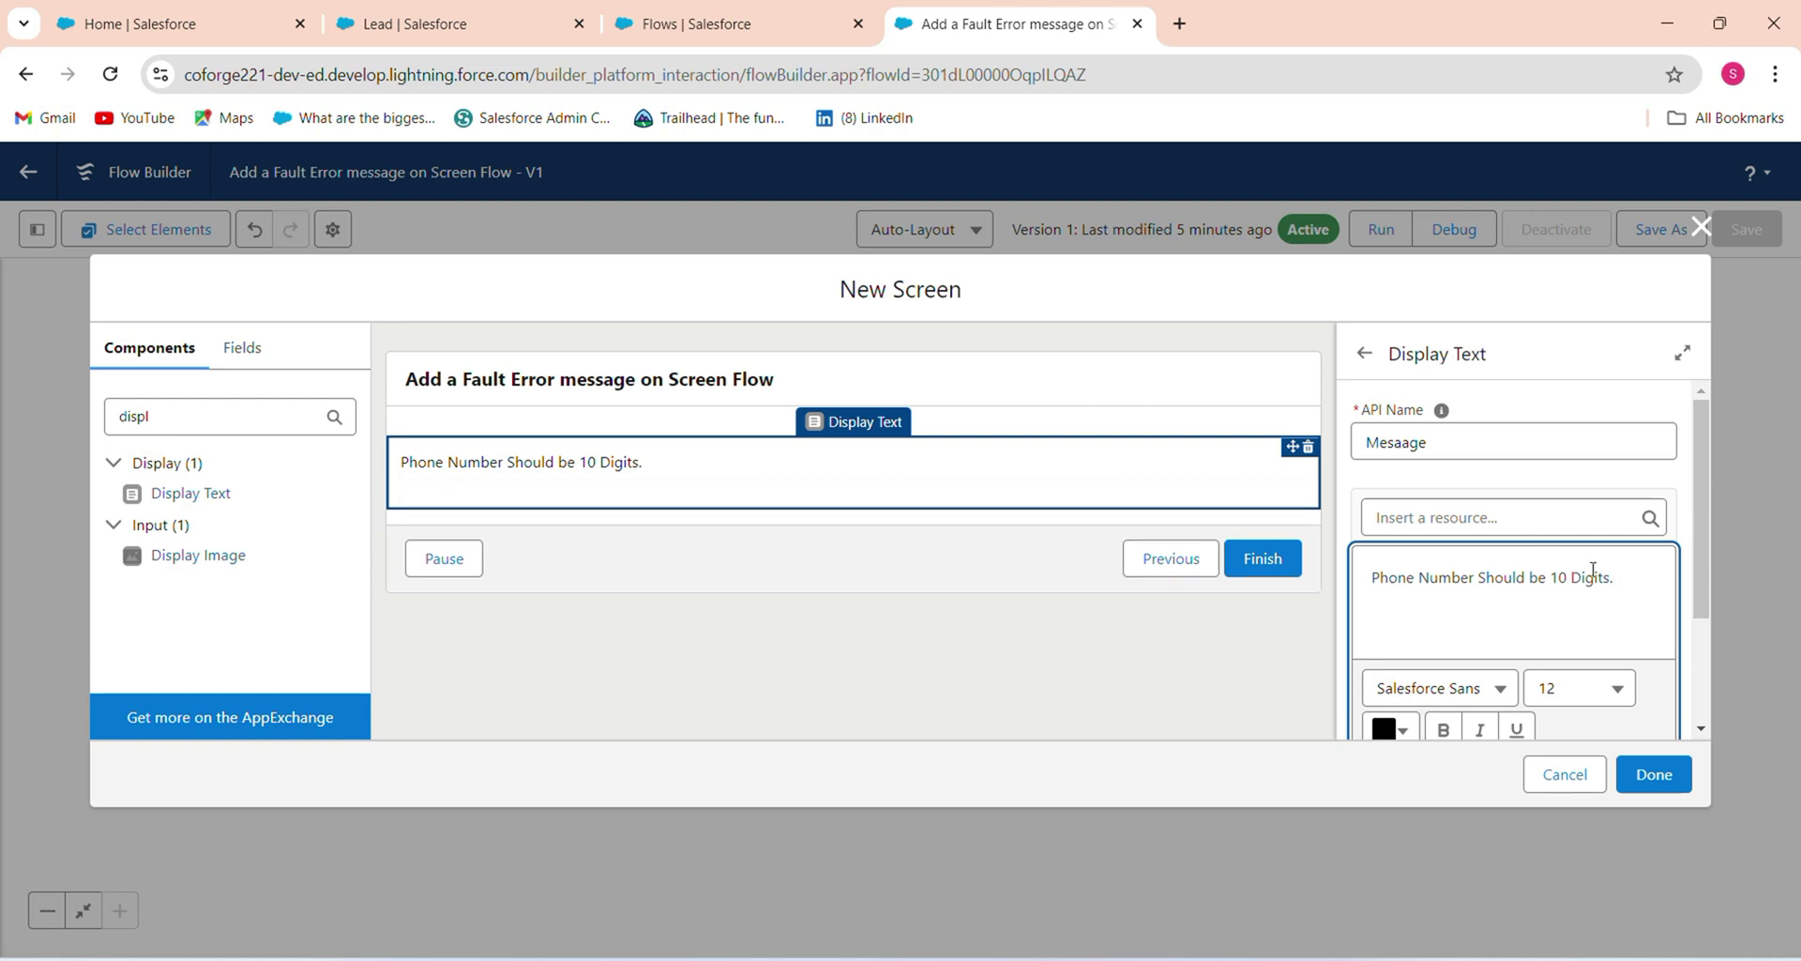
- Insert the global variable {!$Flow.FaultMessage} on the second line of the display text
left_click(1565, 520)
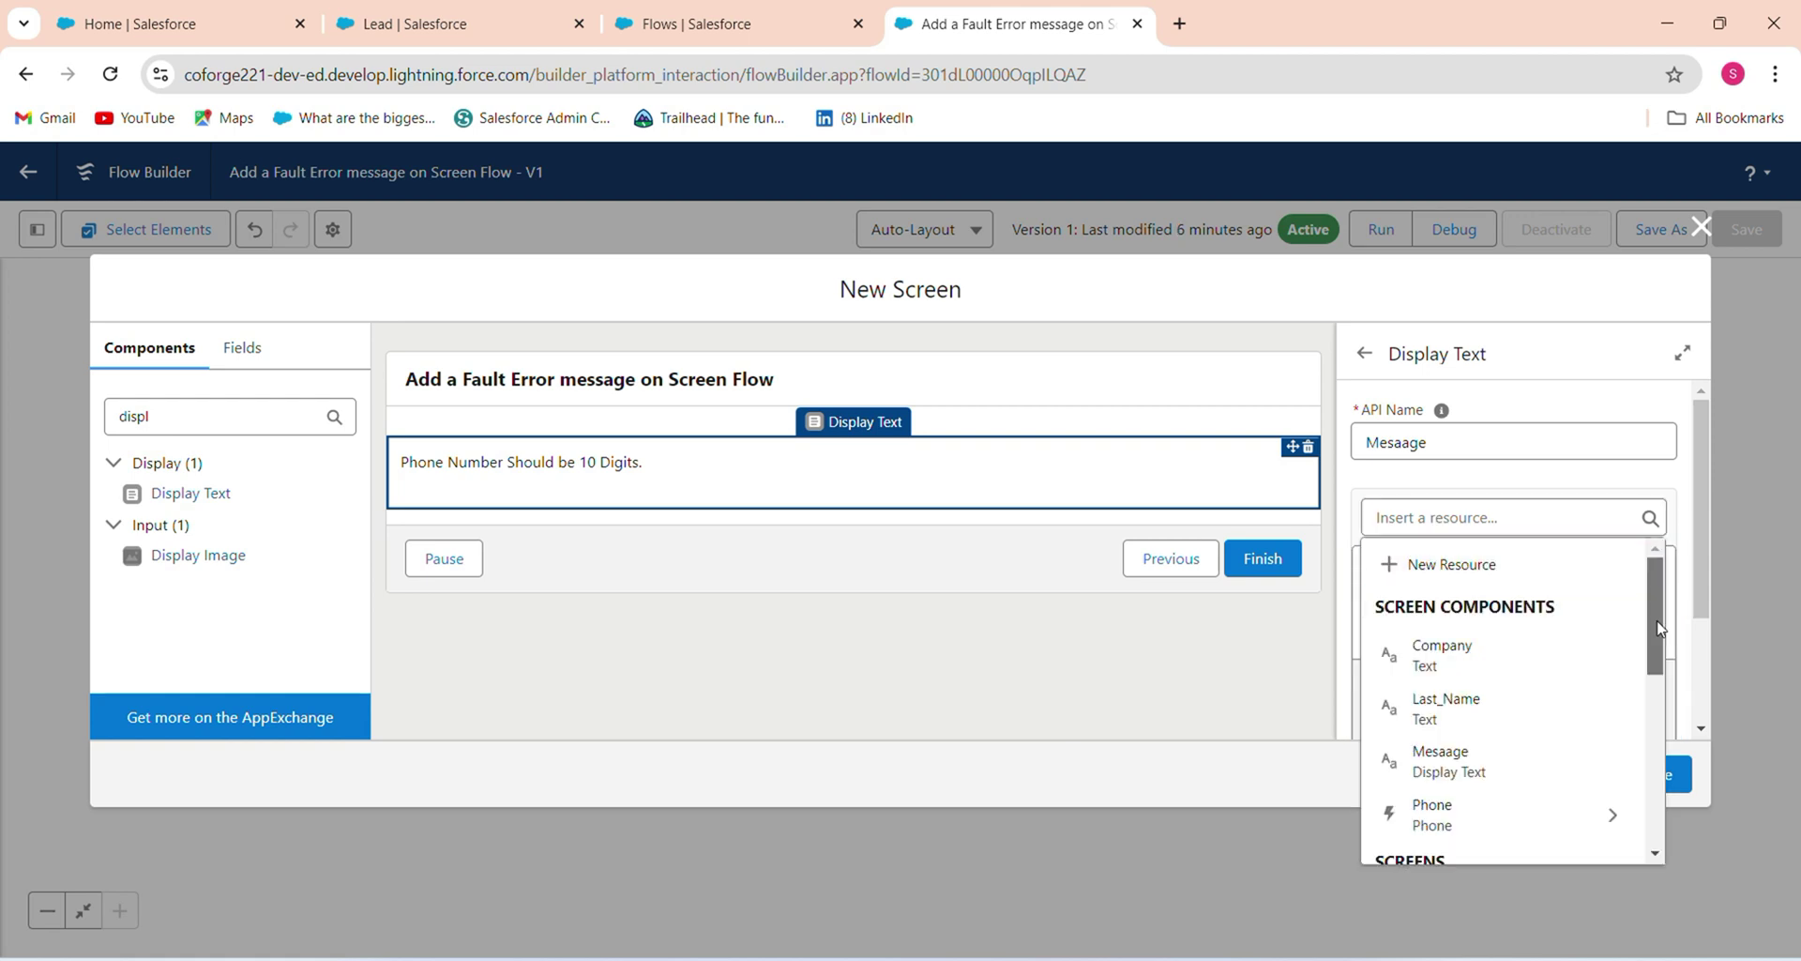
left_click_drag(1656, 615, 1653, 758)
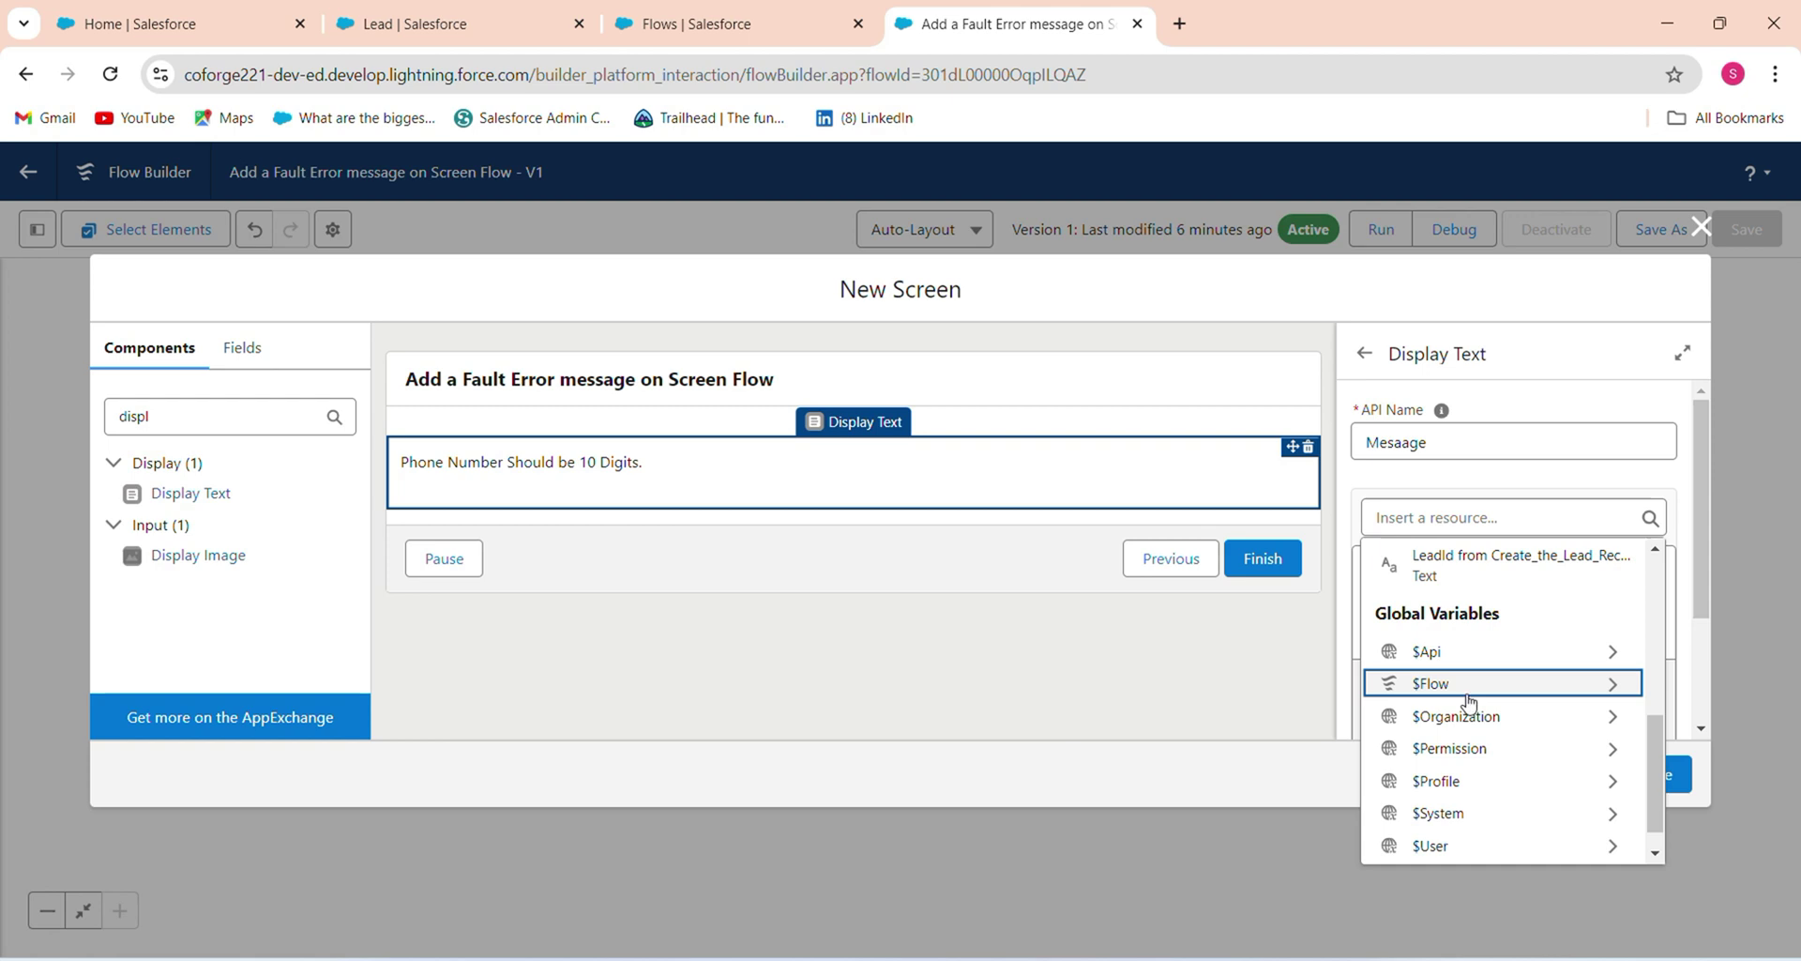
left_click(1459, 696)
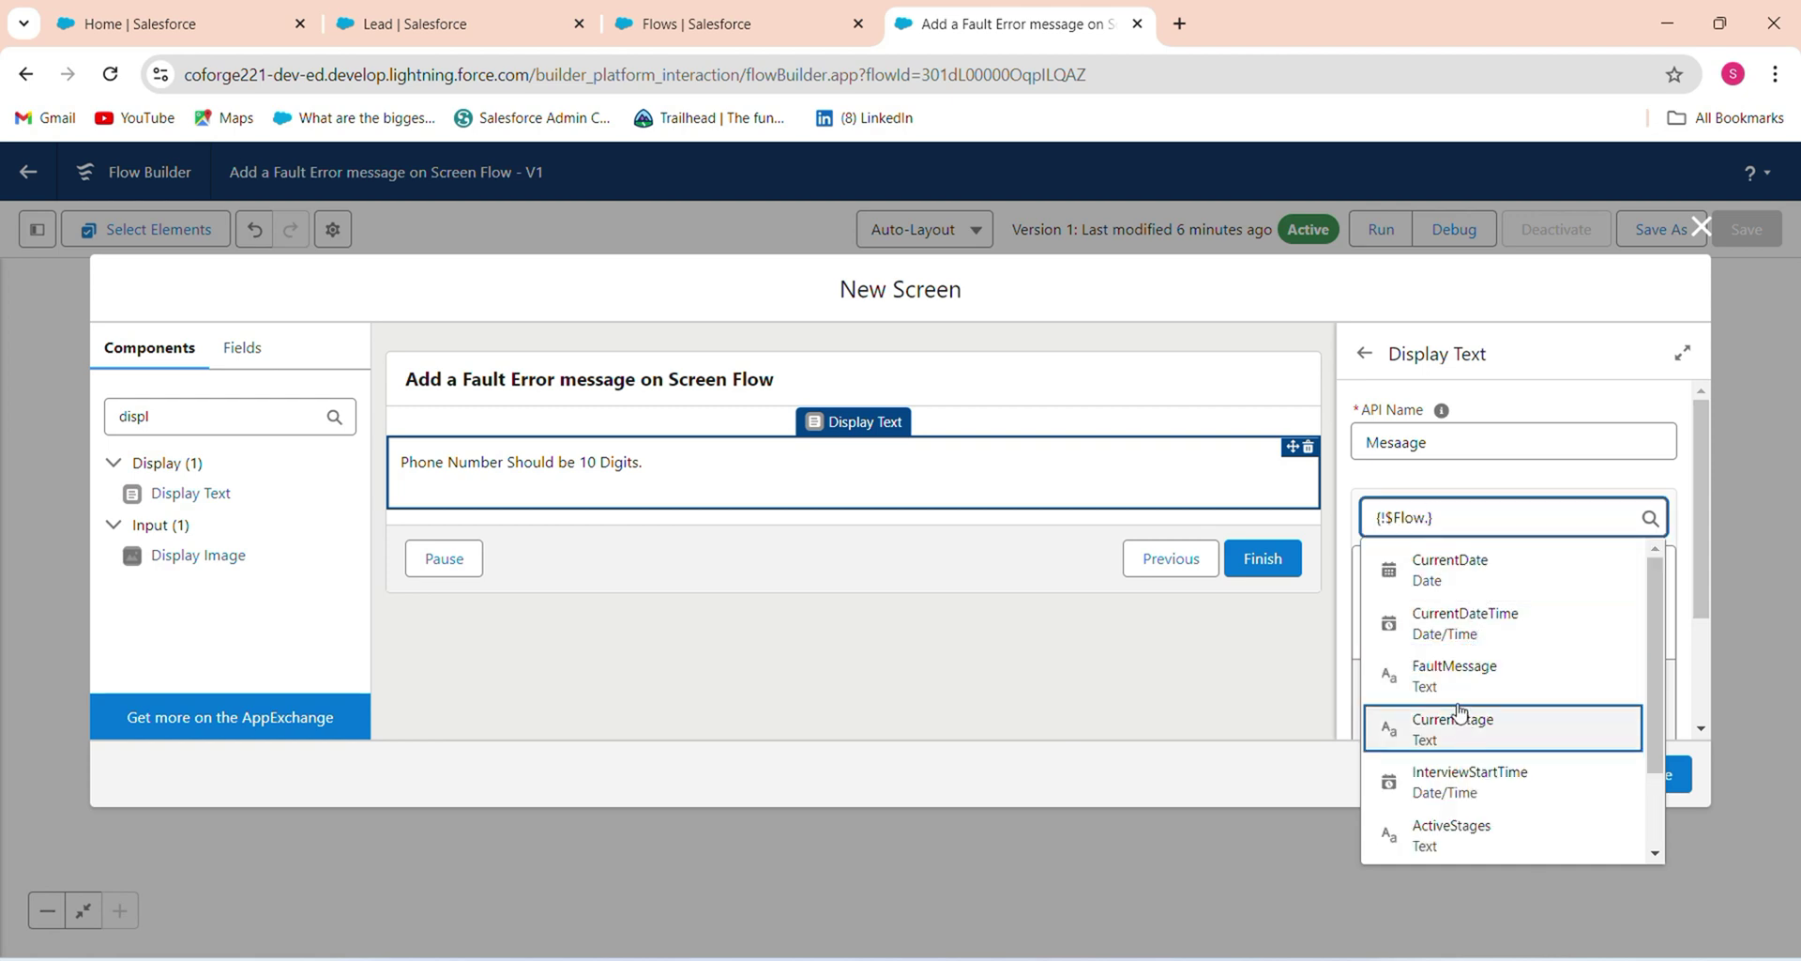
type(".")
left_click(1472, 677)
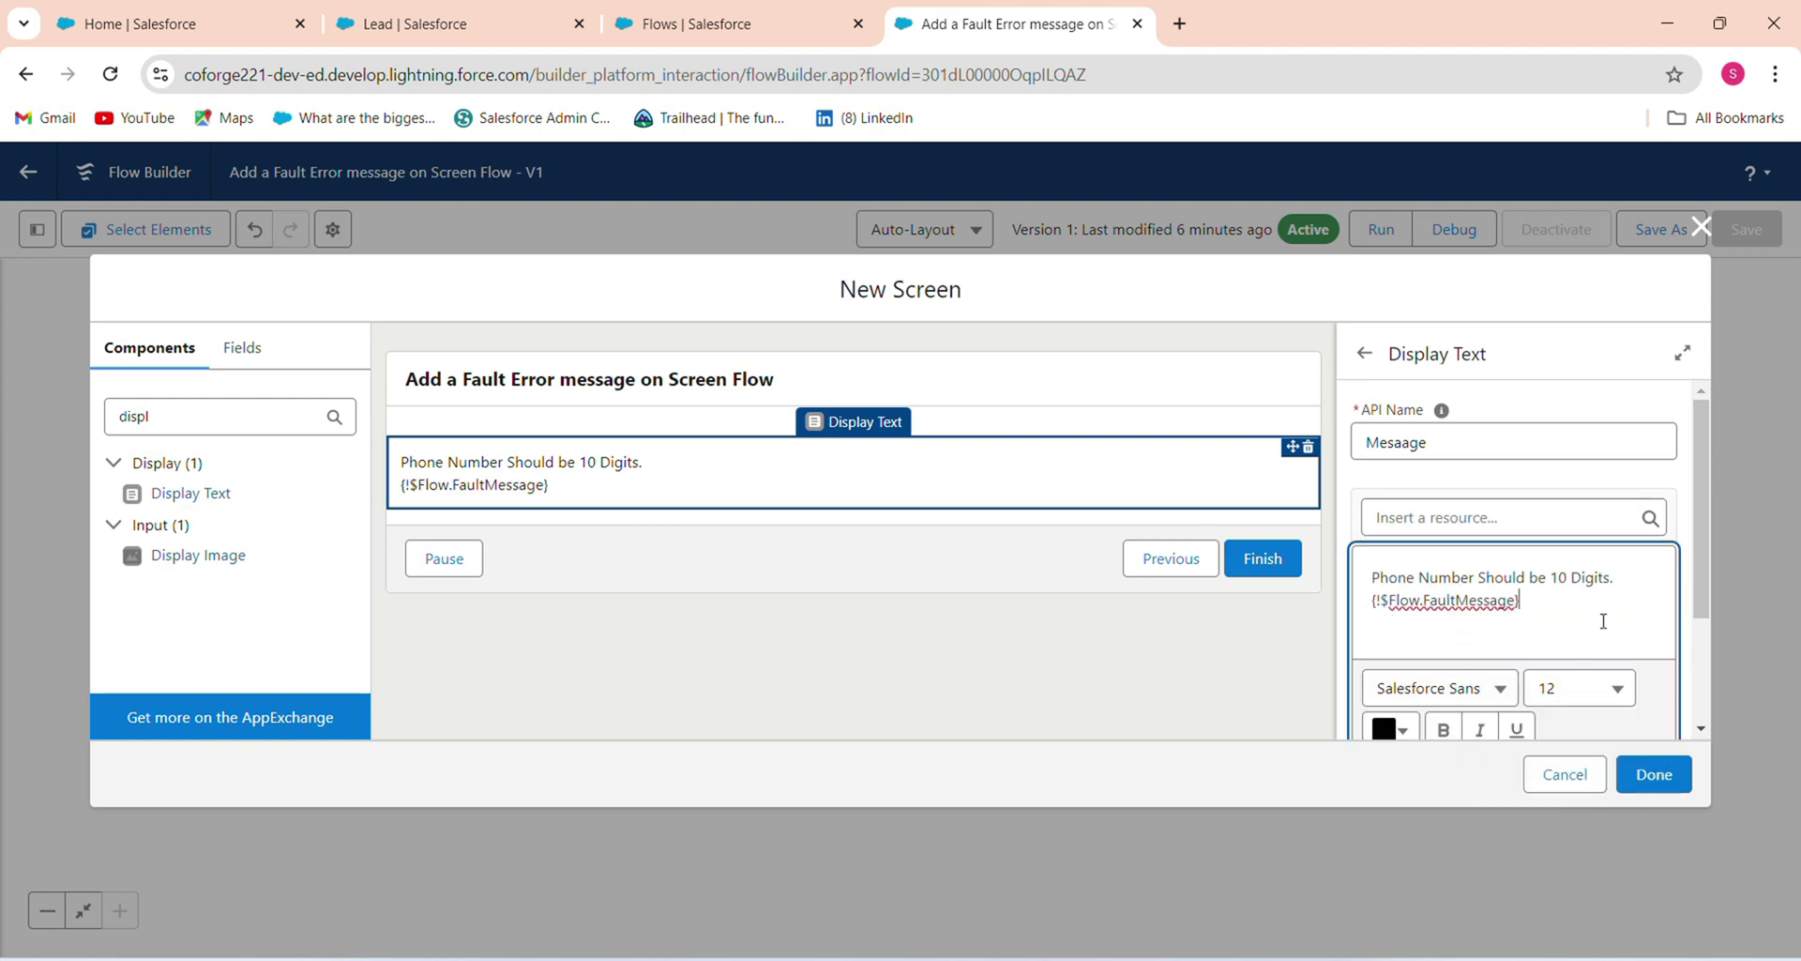
- Make the "Phone Number Should be 10 Digits." line of the display text bold
left_click_drag(1614, 578, 1355, 590)
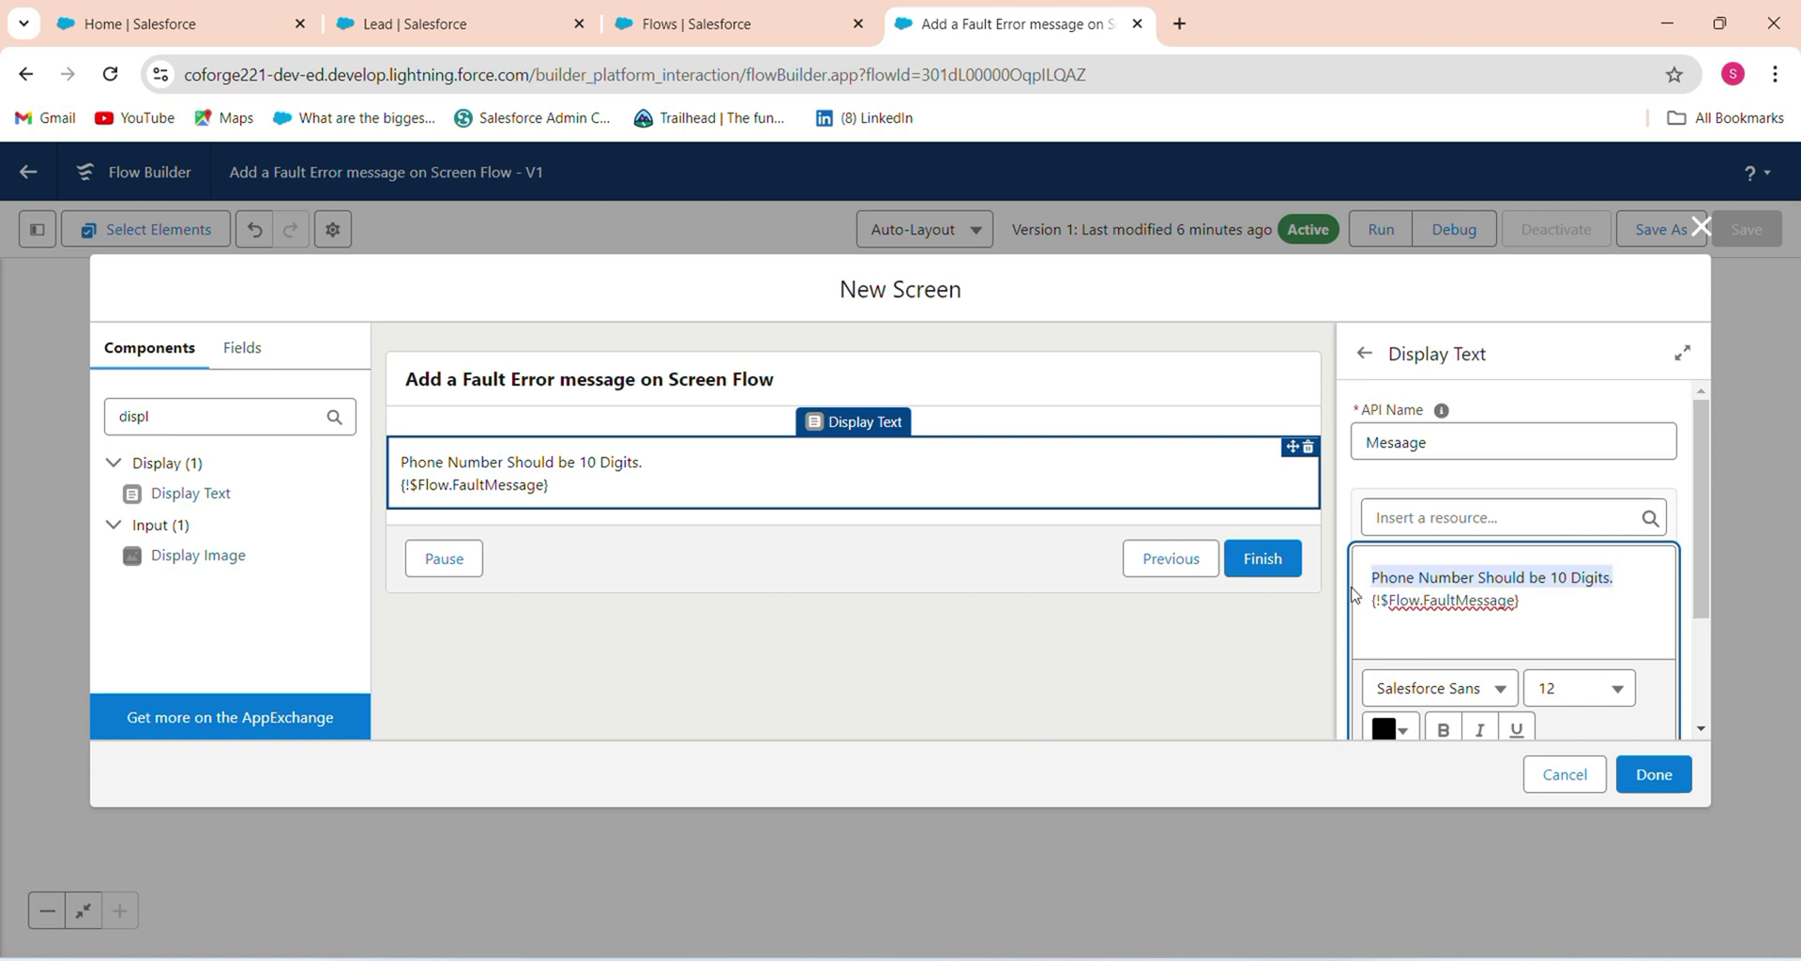
scroll(1695, 600, "down", 1)
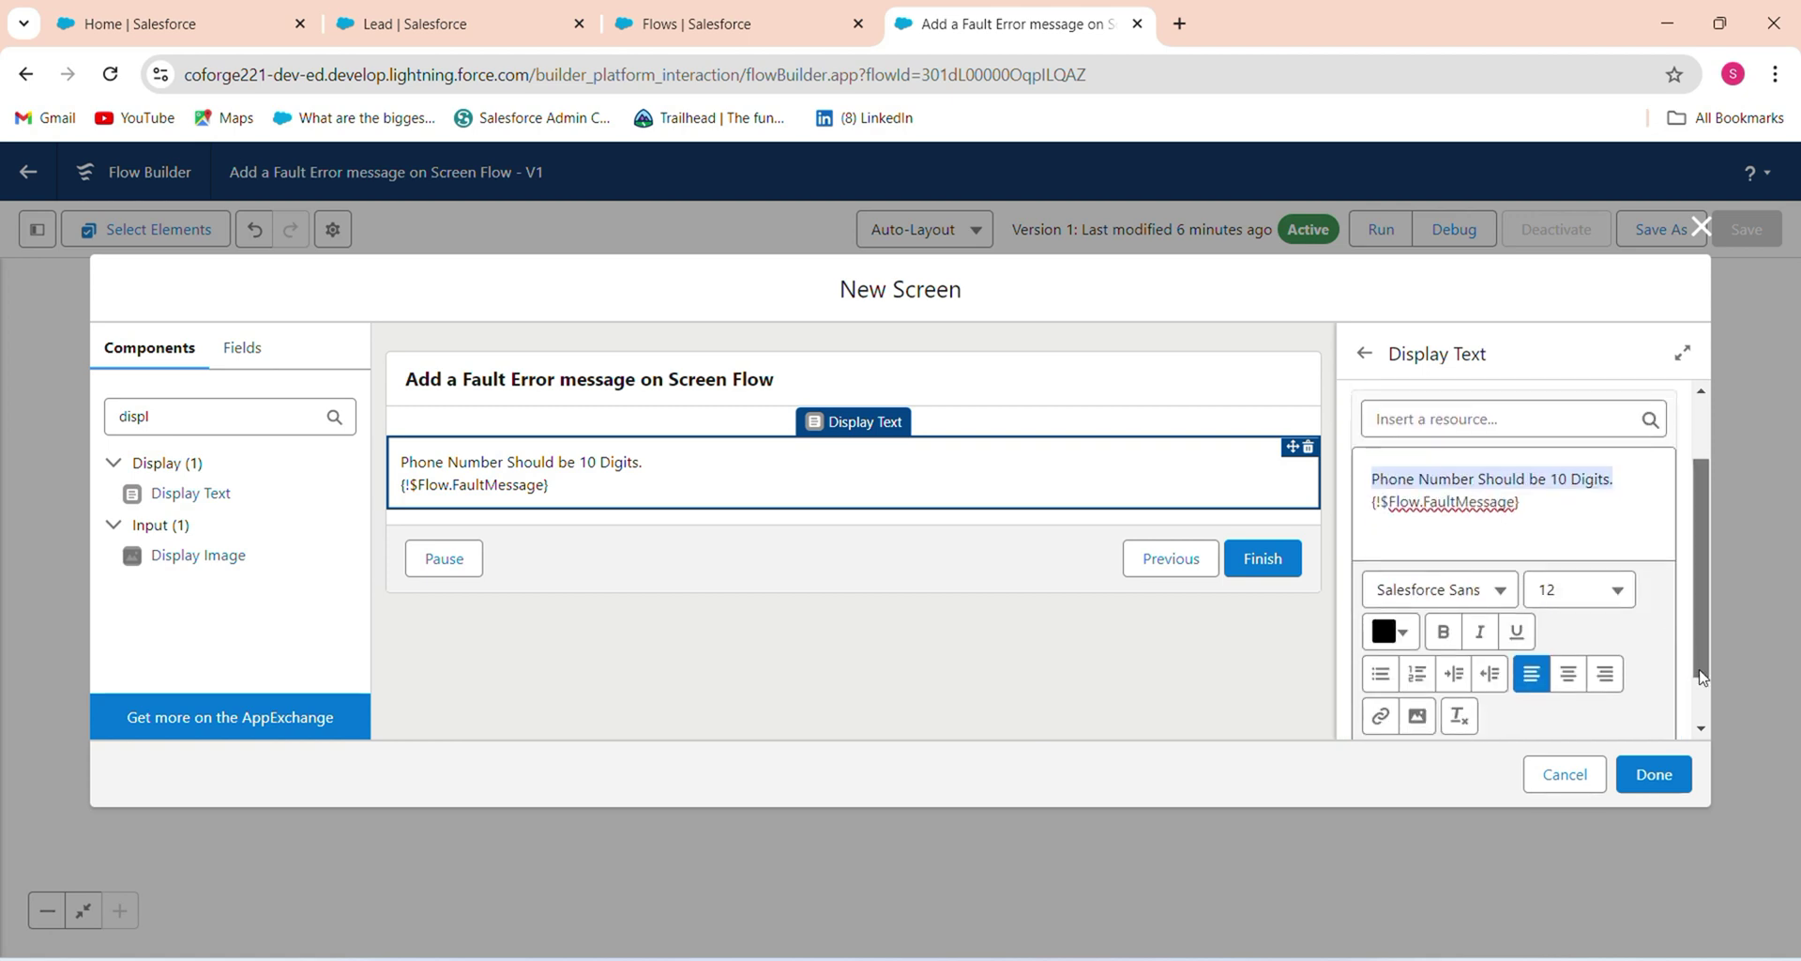
left_click(1447, 636)
left_click(1662, 509)
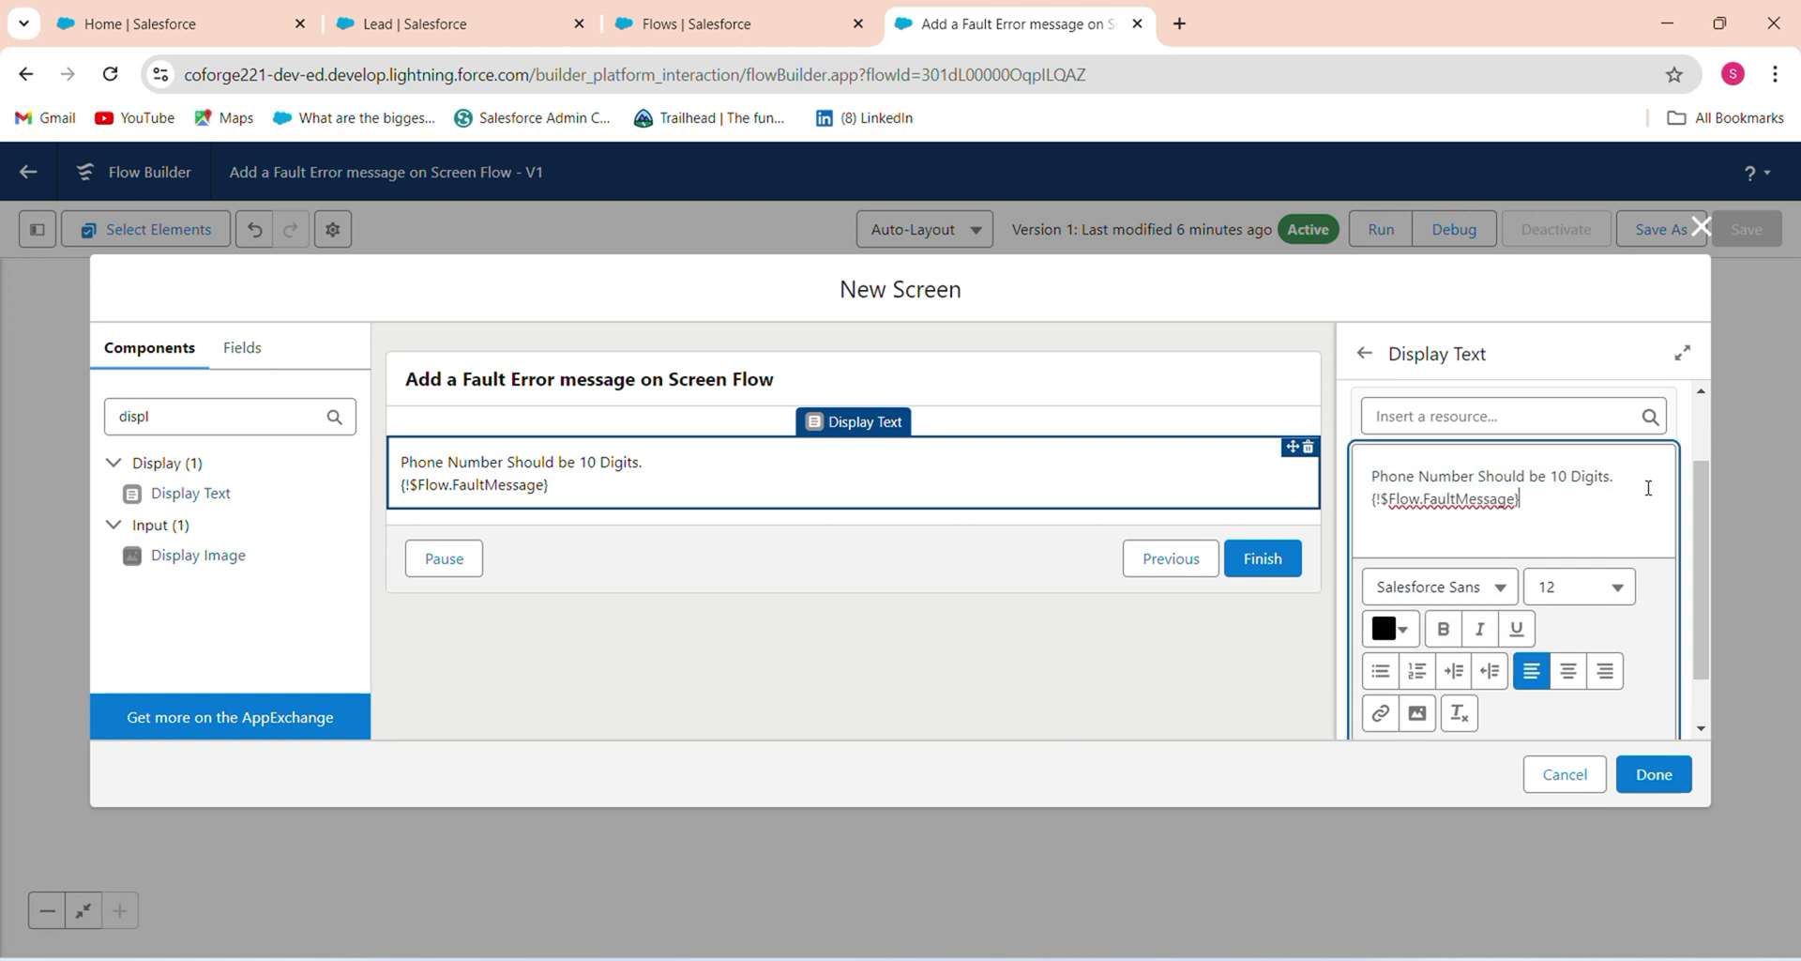
left_click_drag(1642, 475, 1339, 475)
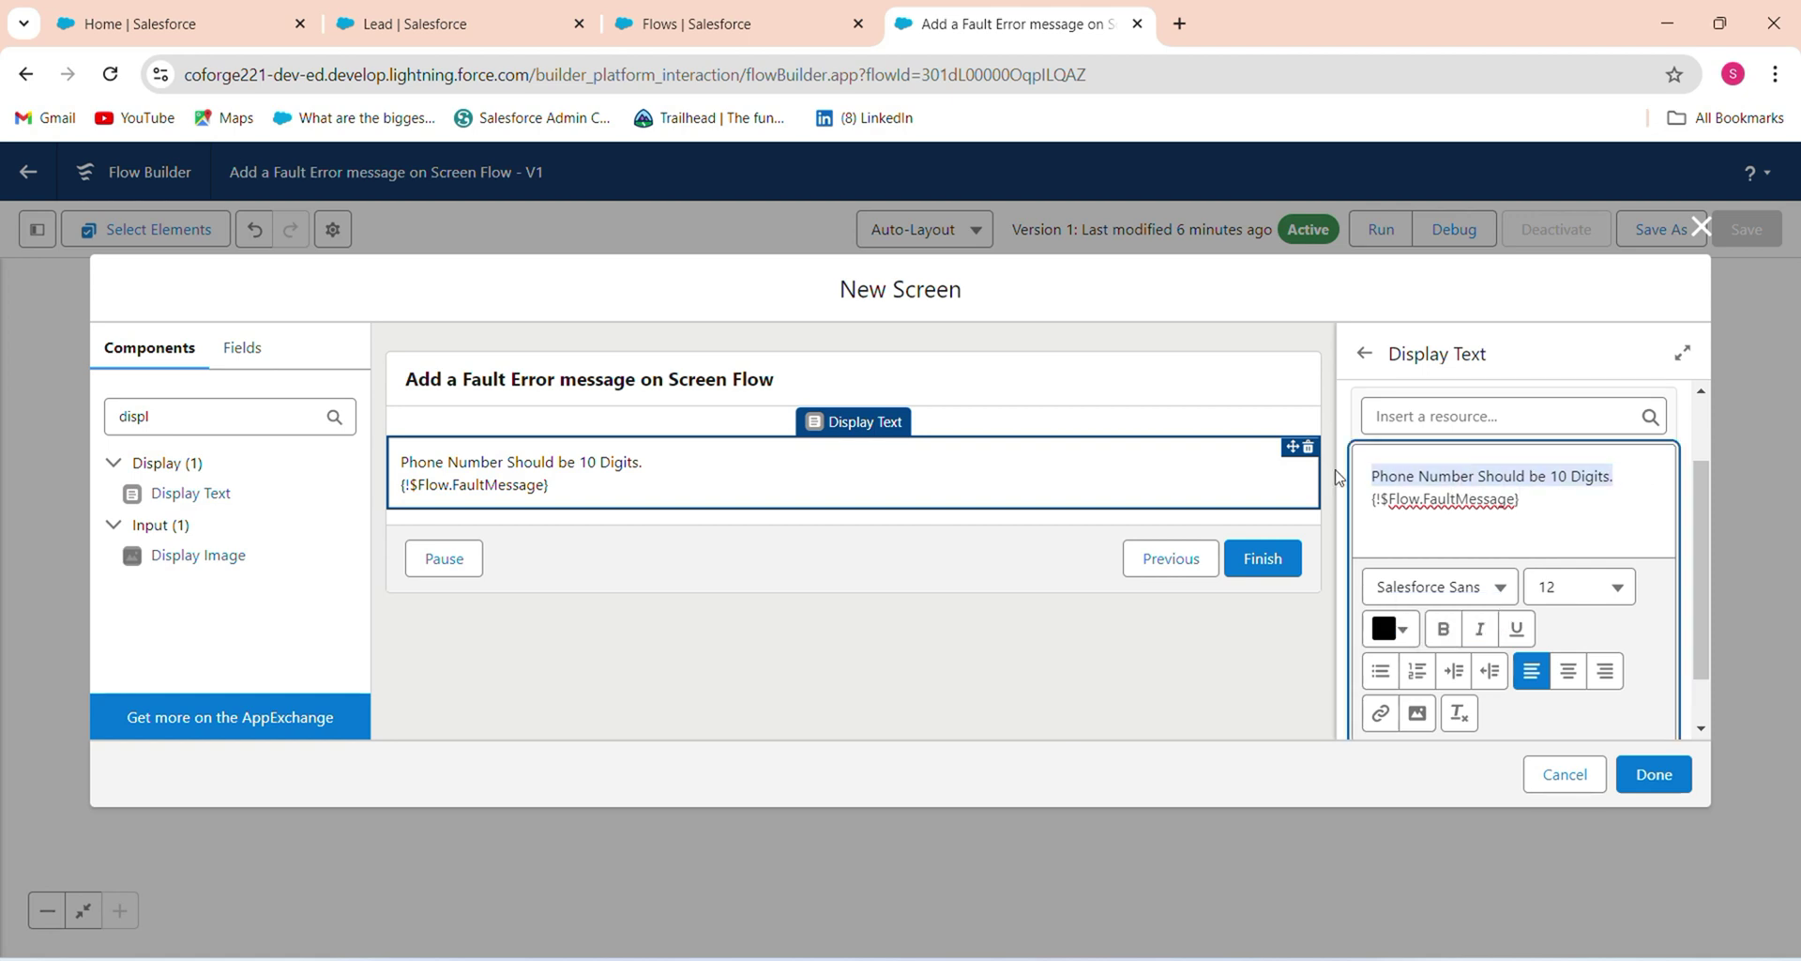
left_click(1443, 629)
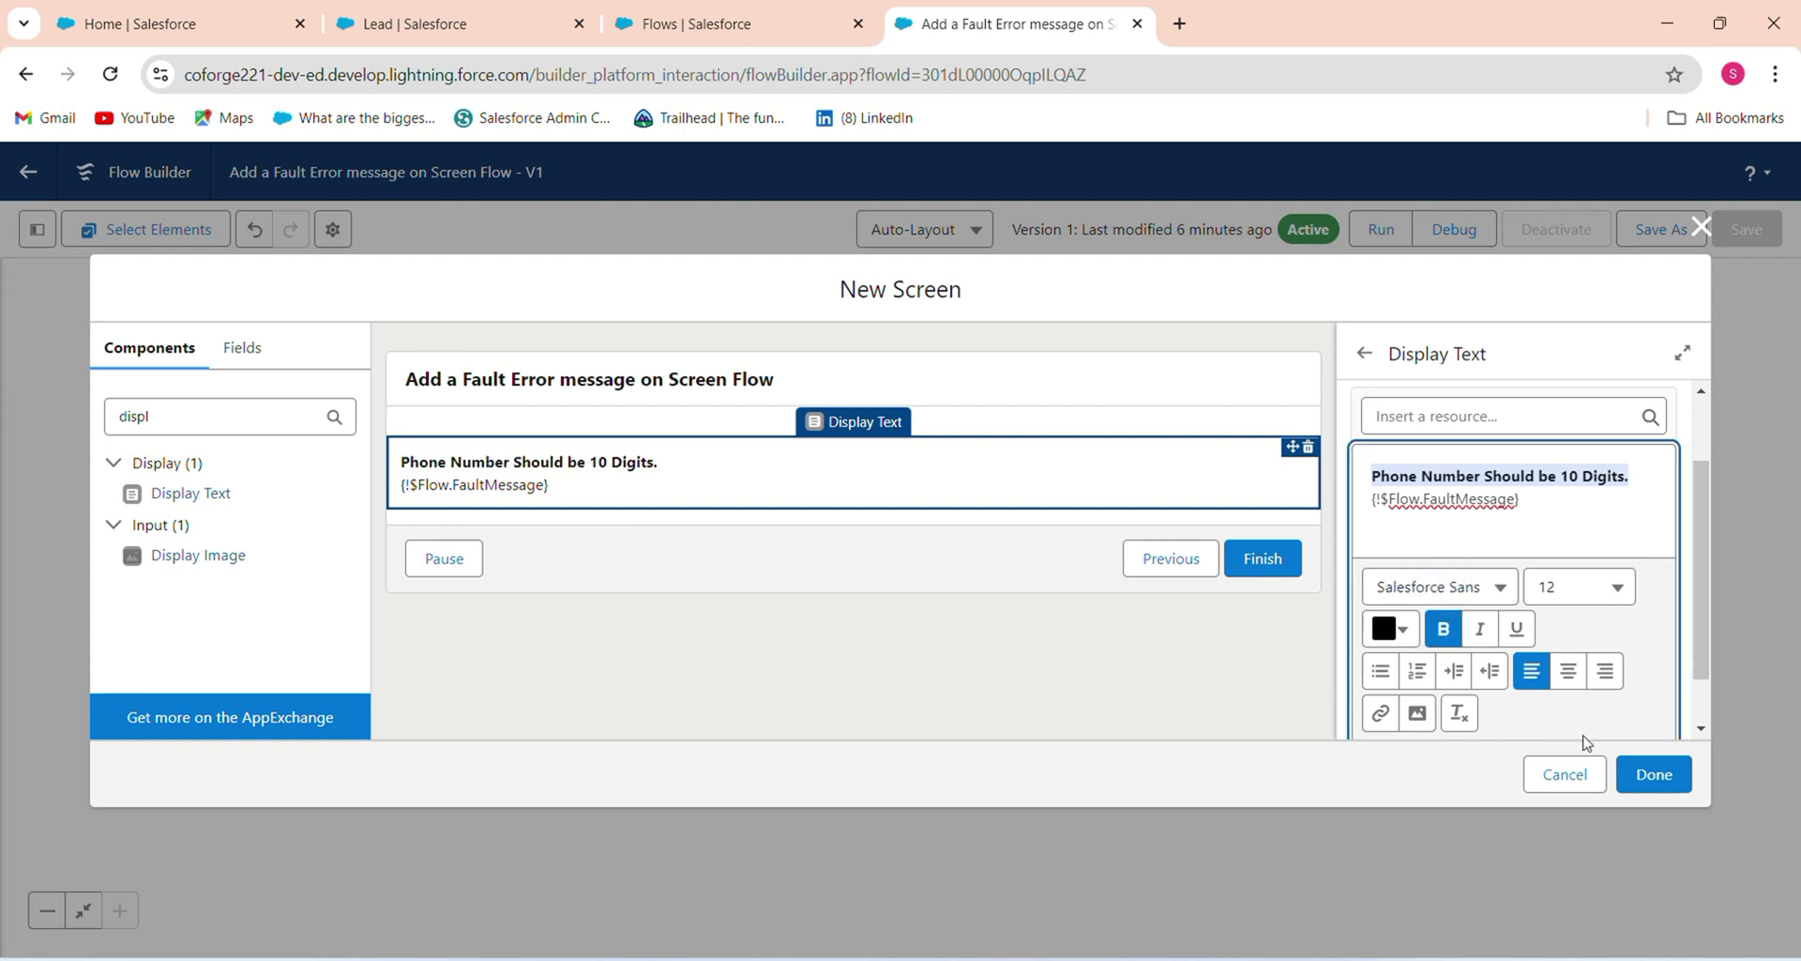
- Finish the new error screen and open the Error Message Display element for review
left_click(1651, 779)
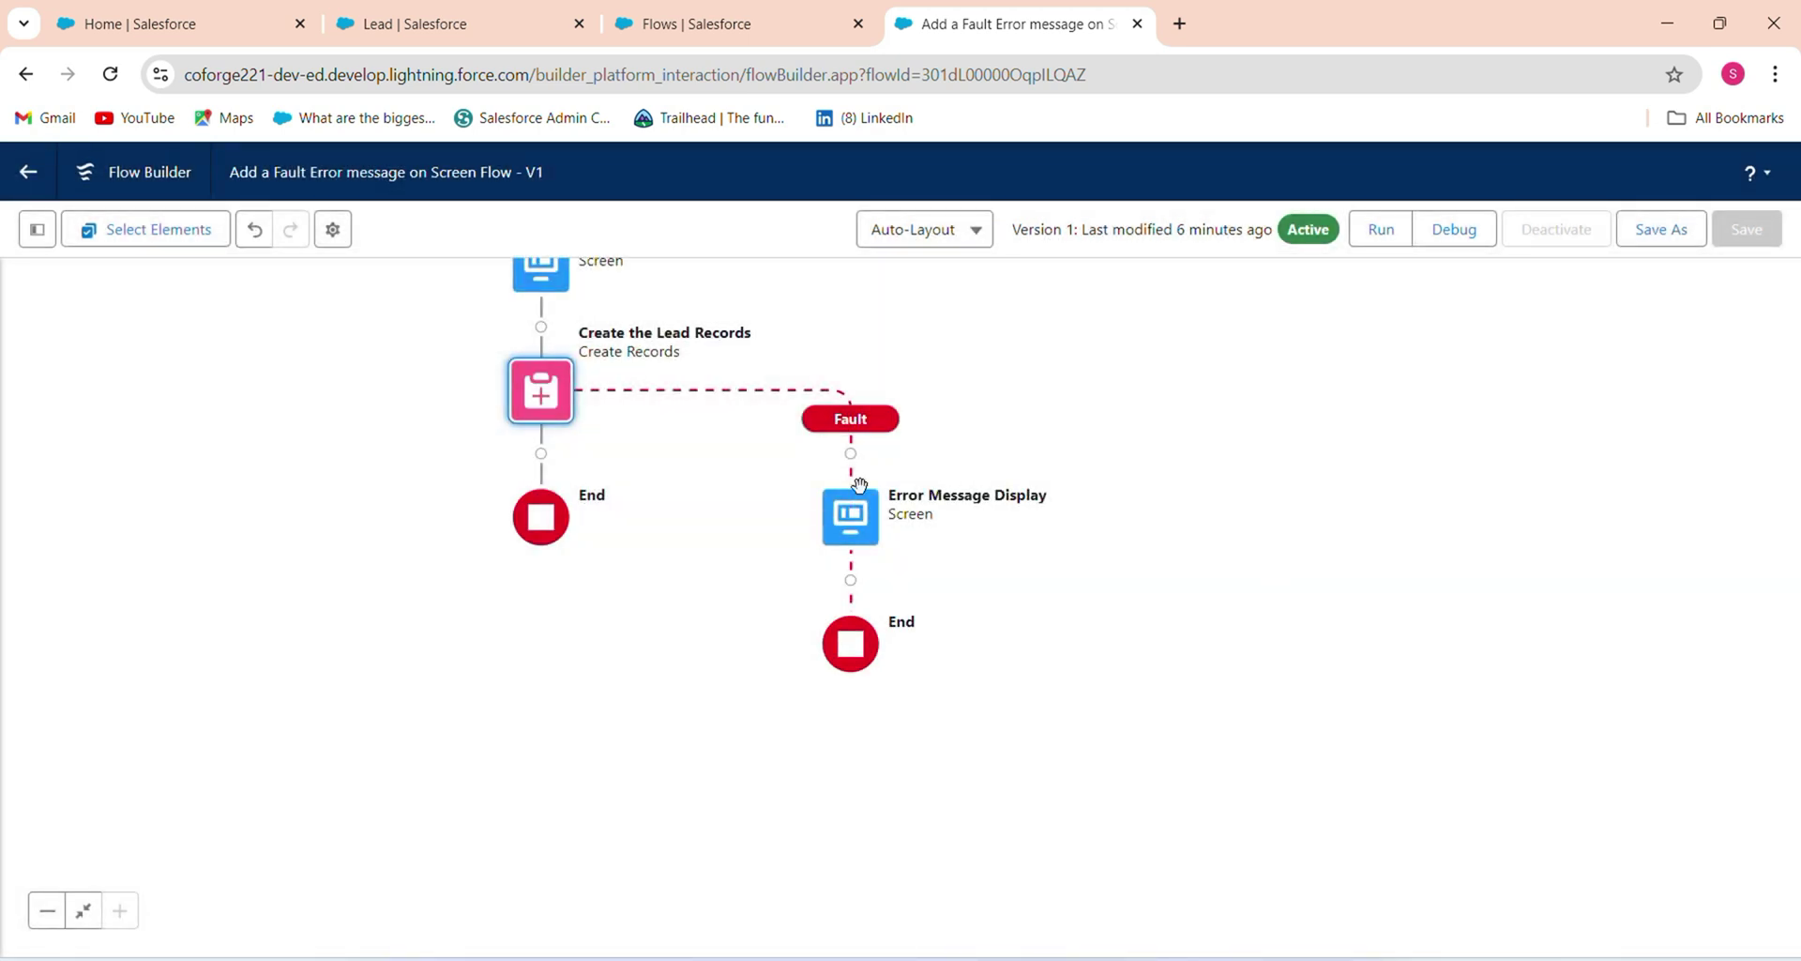
left_click(856, 519)
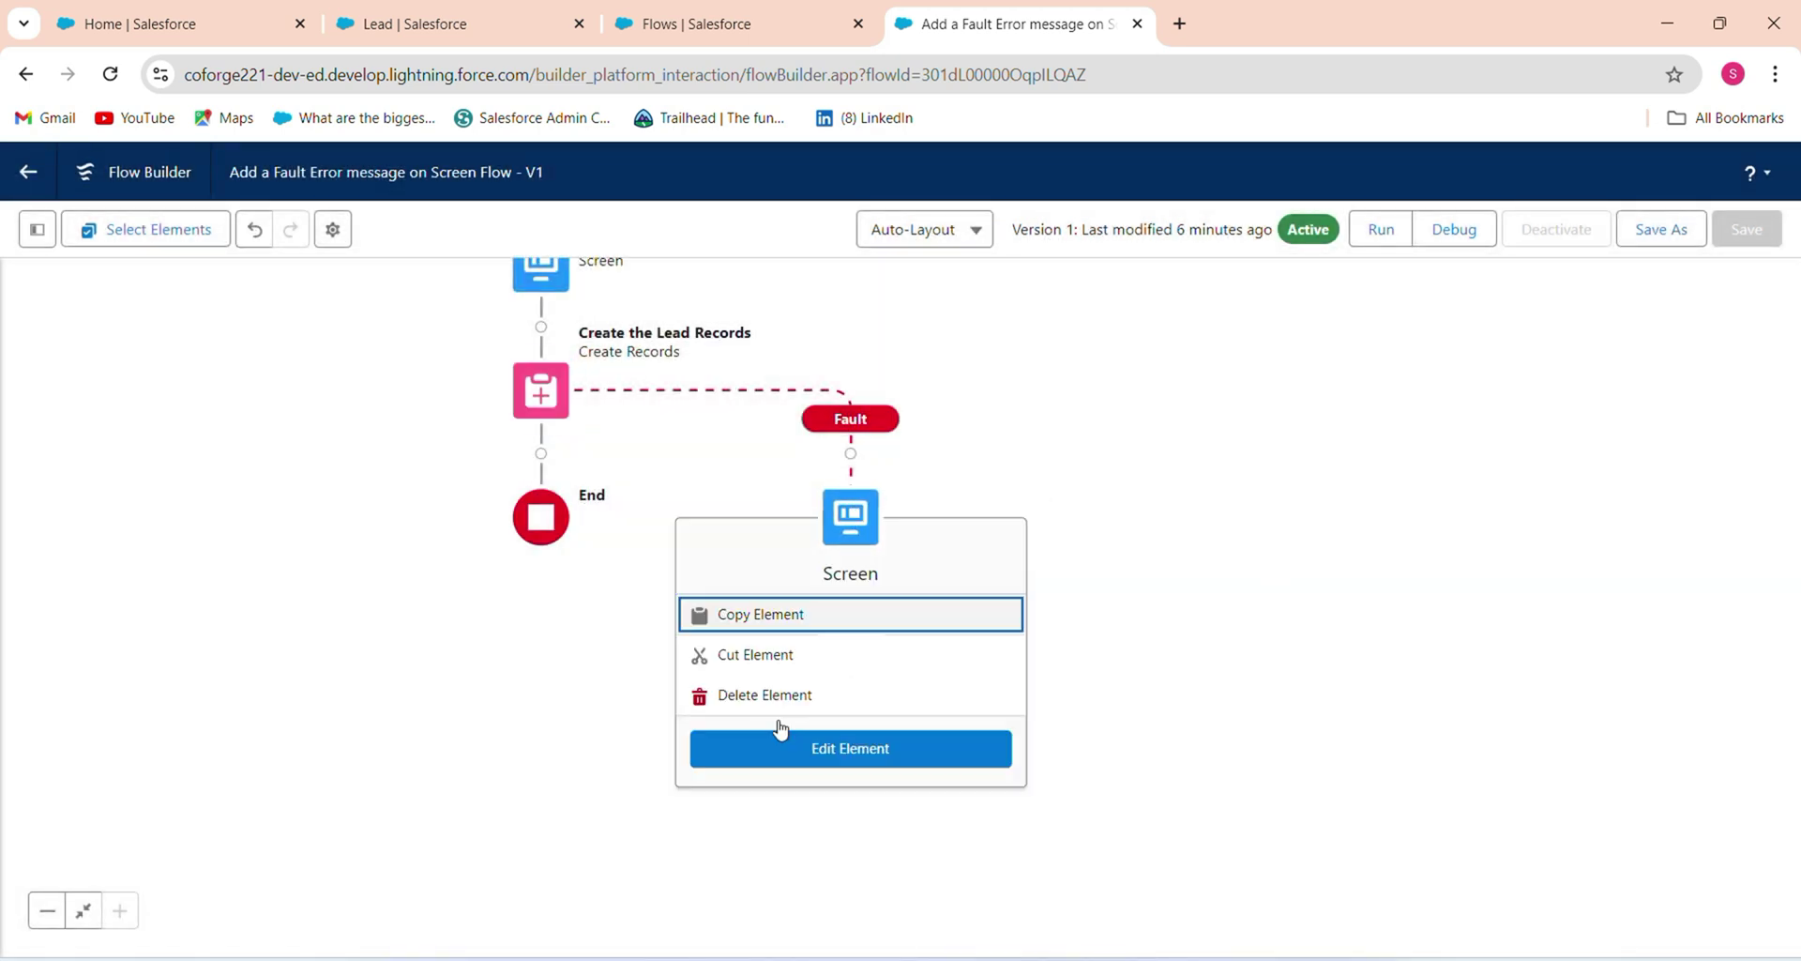
left_click(821, 746)
- Save the flow as a new version and activate that version
left_click(1654, 229)
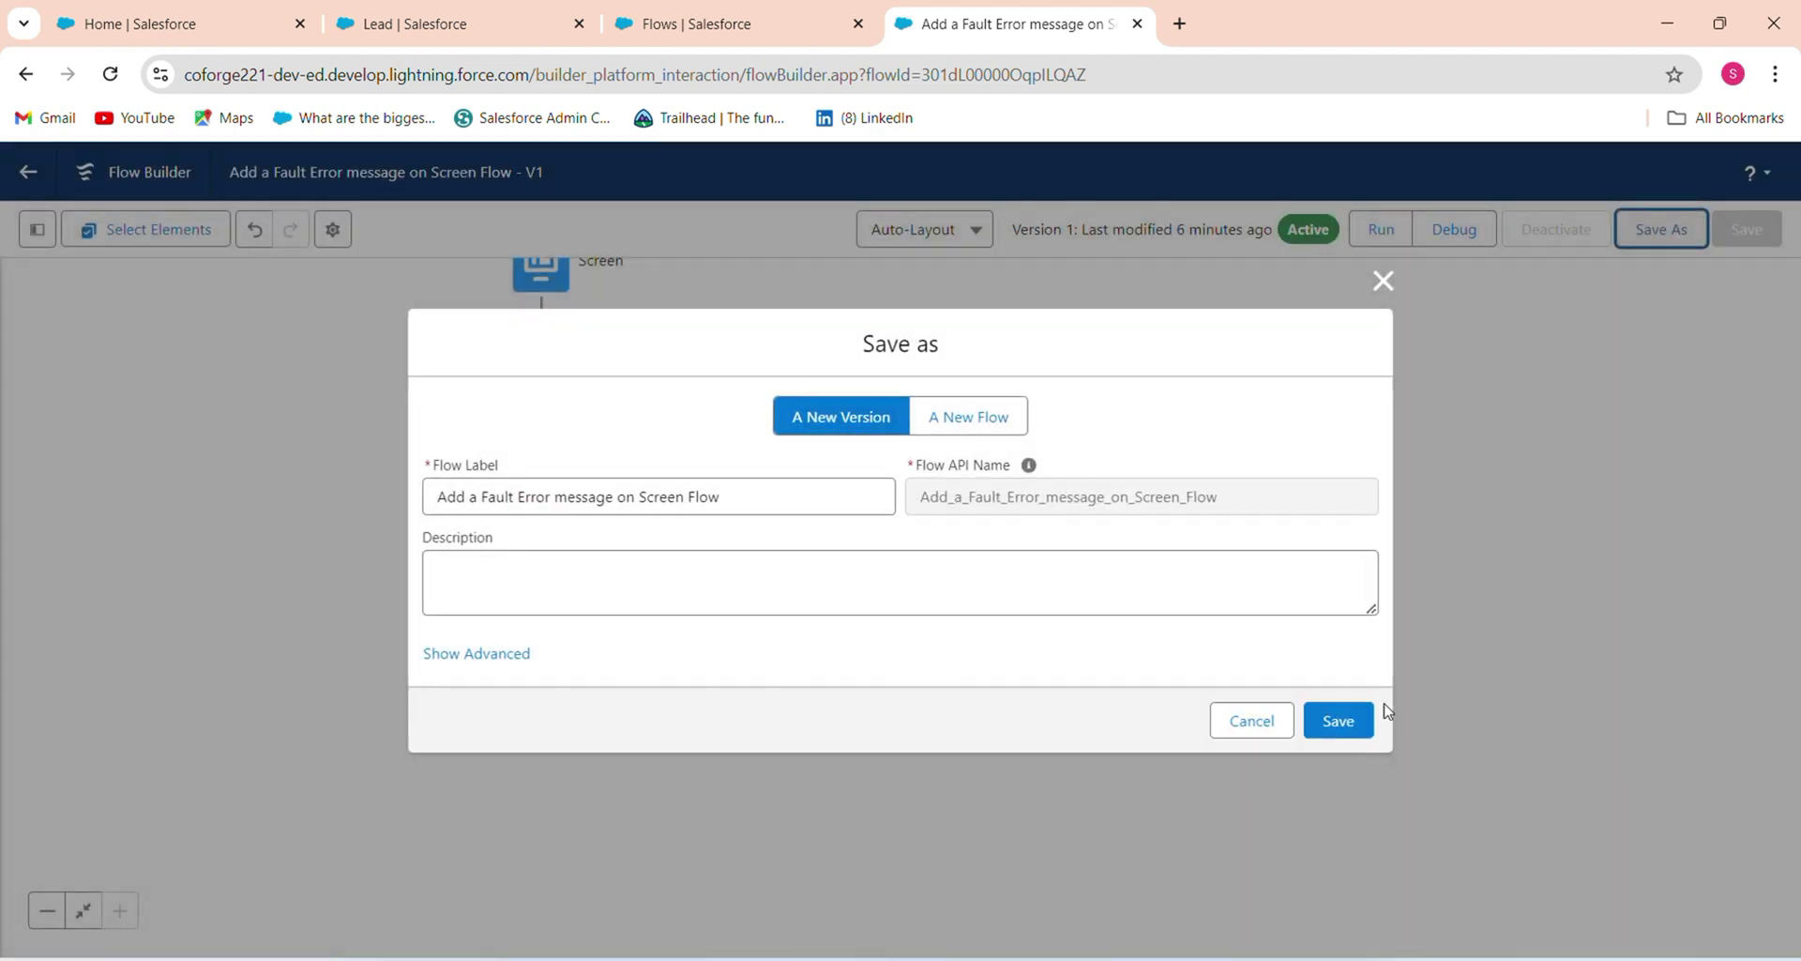
left_click(1336, 723)
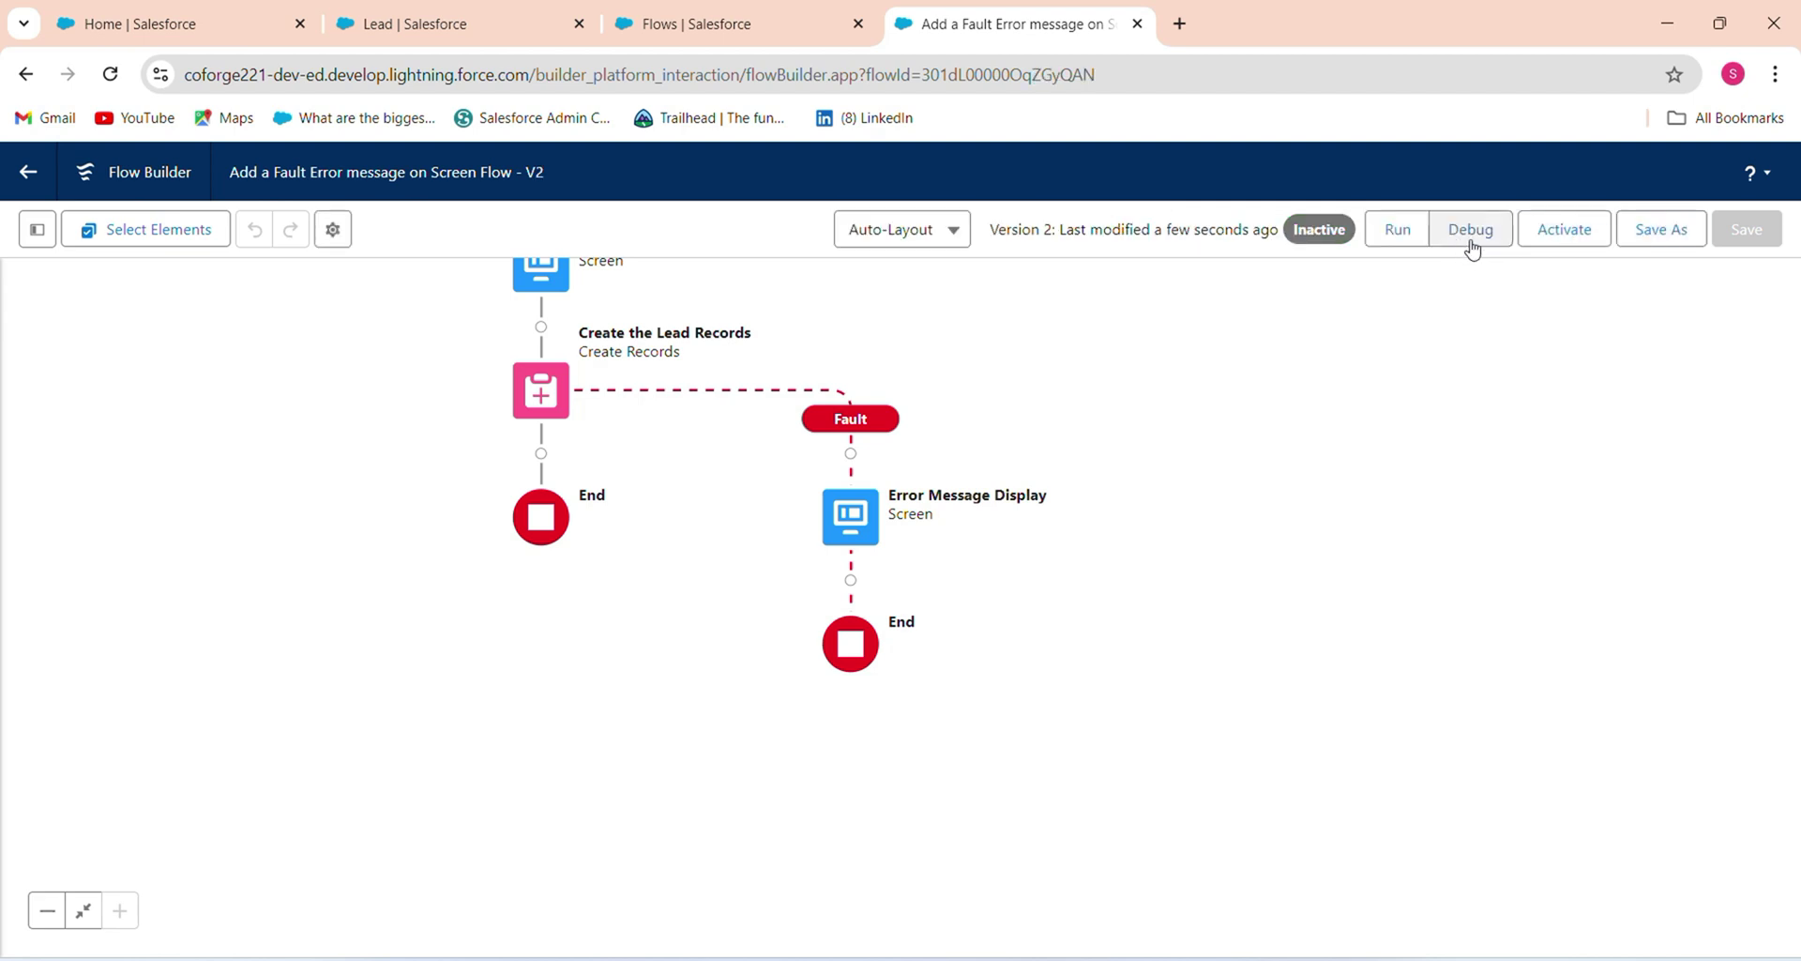
left_click(1530, 234)
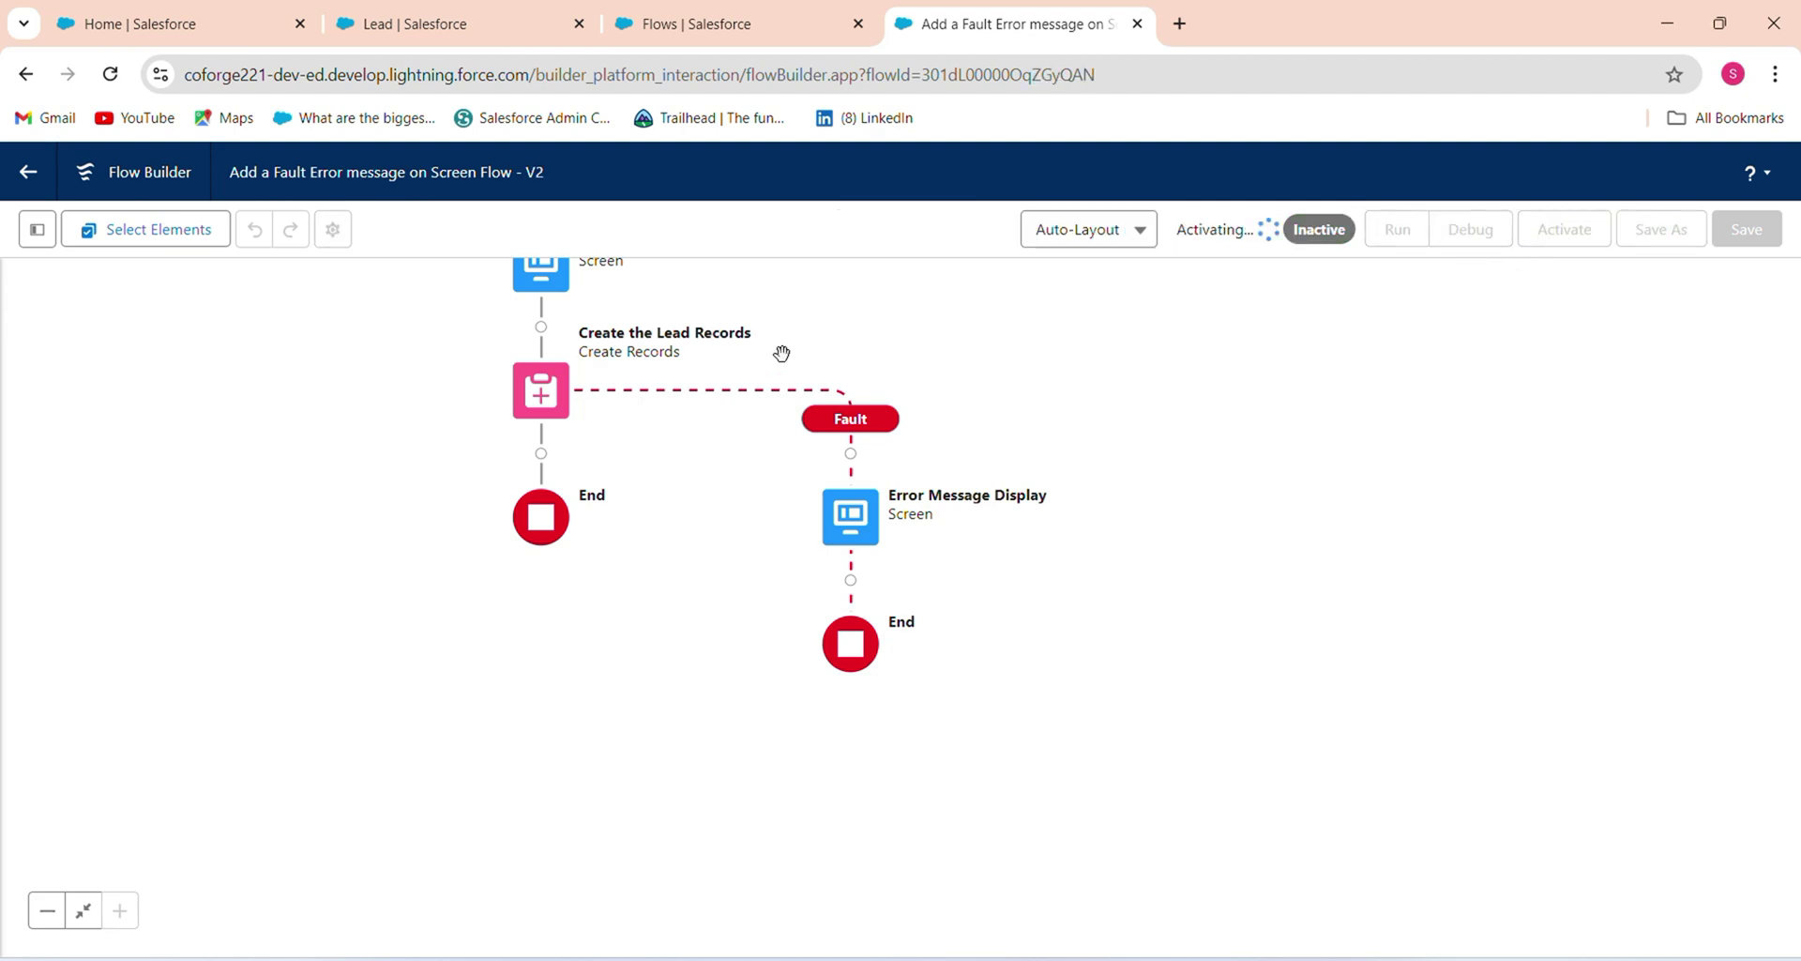
- Reload the Salesforce Home page and enter a test lead's last name ending in 5 in the embedded flow form
left_click(84, 18)
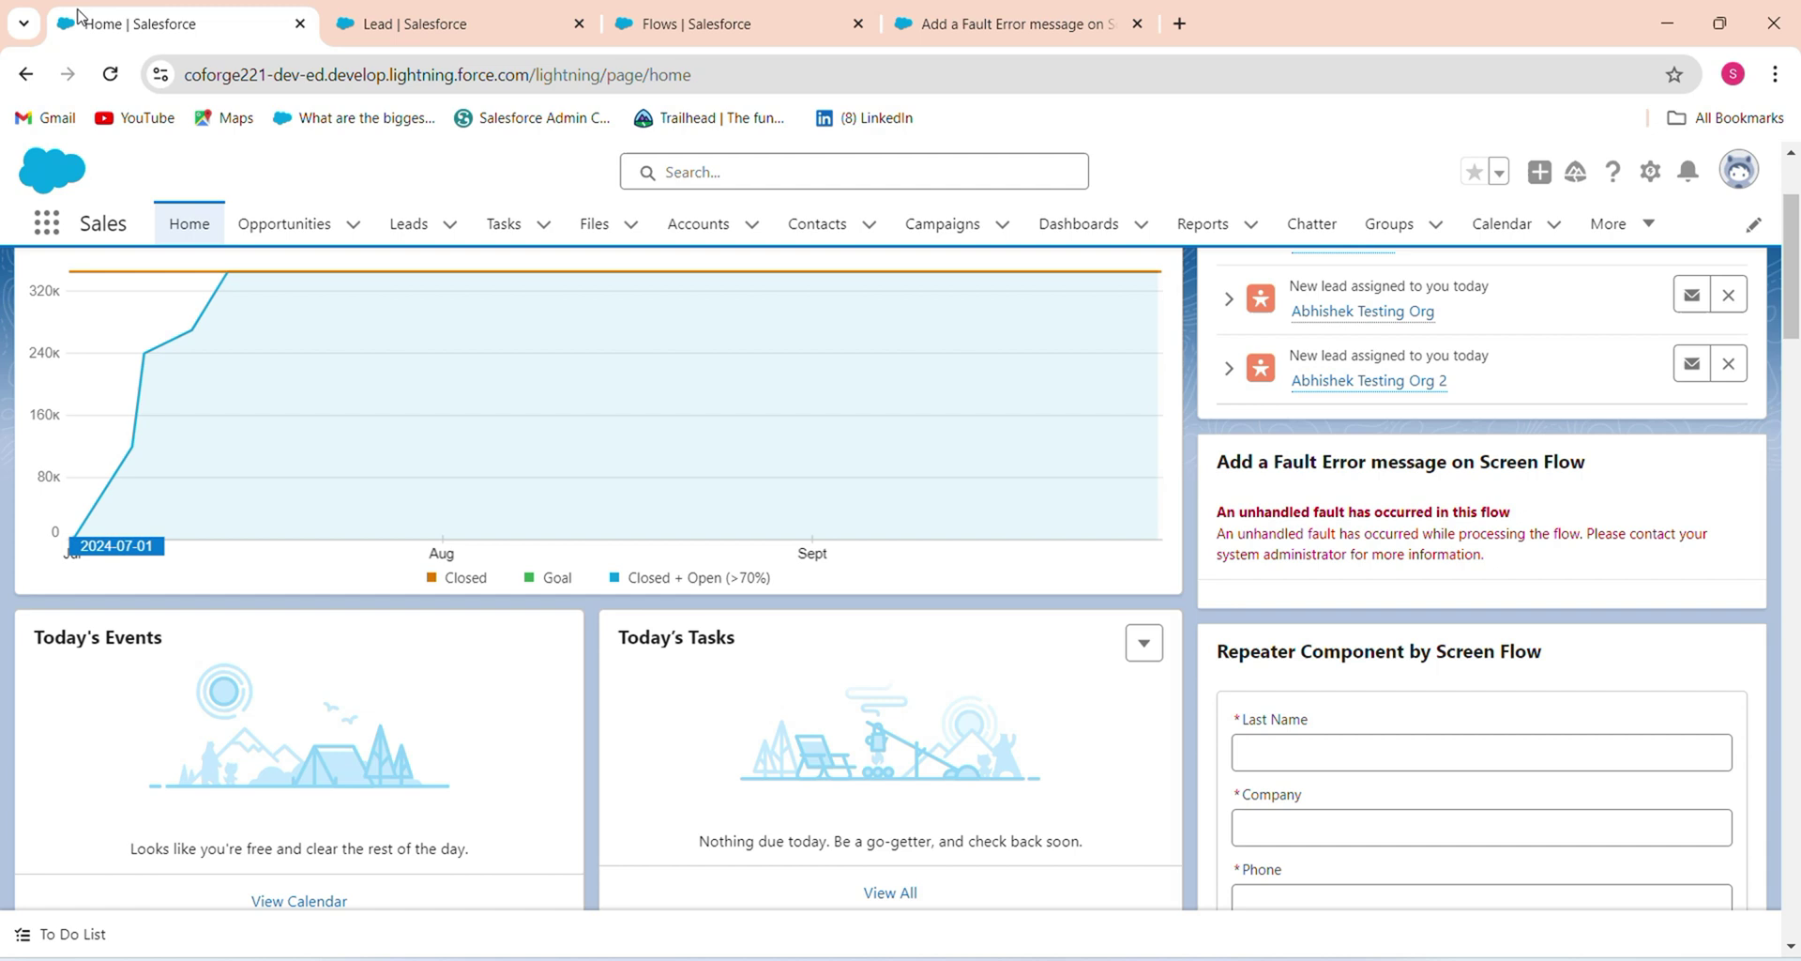
left_click(110, 77)
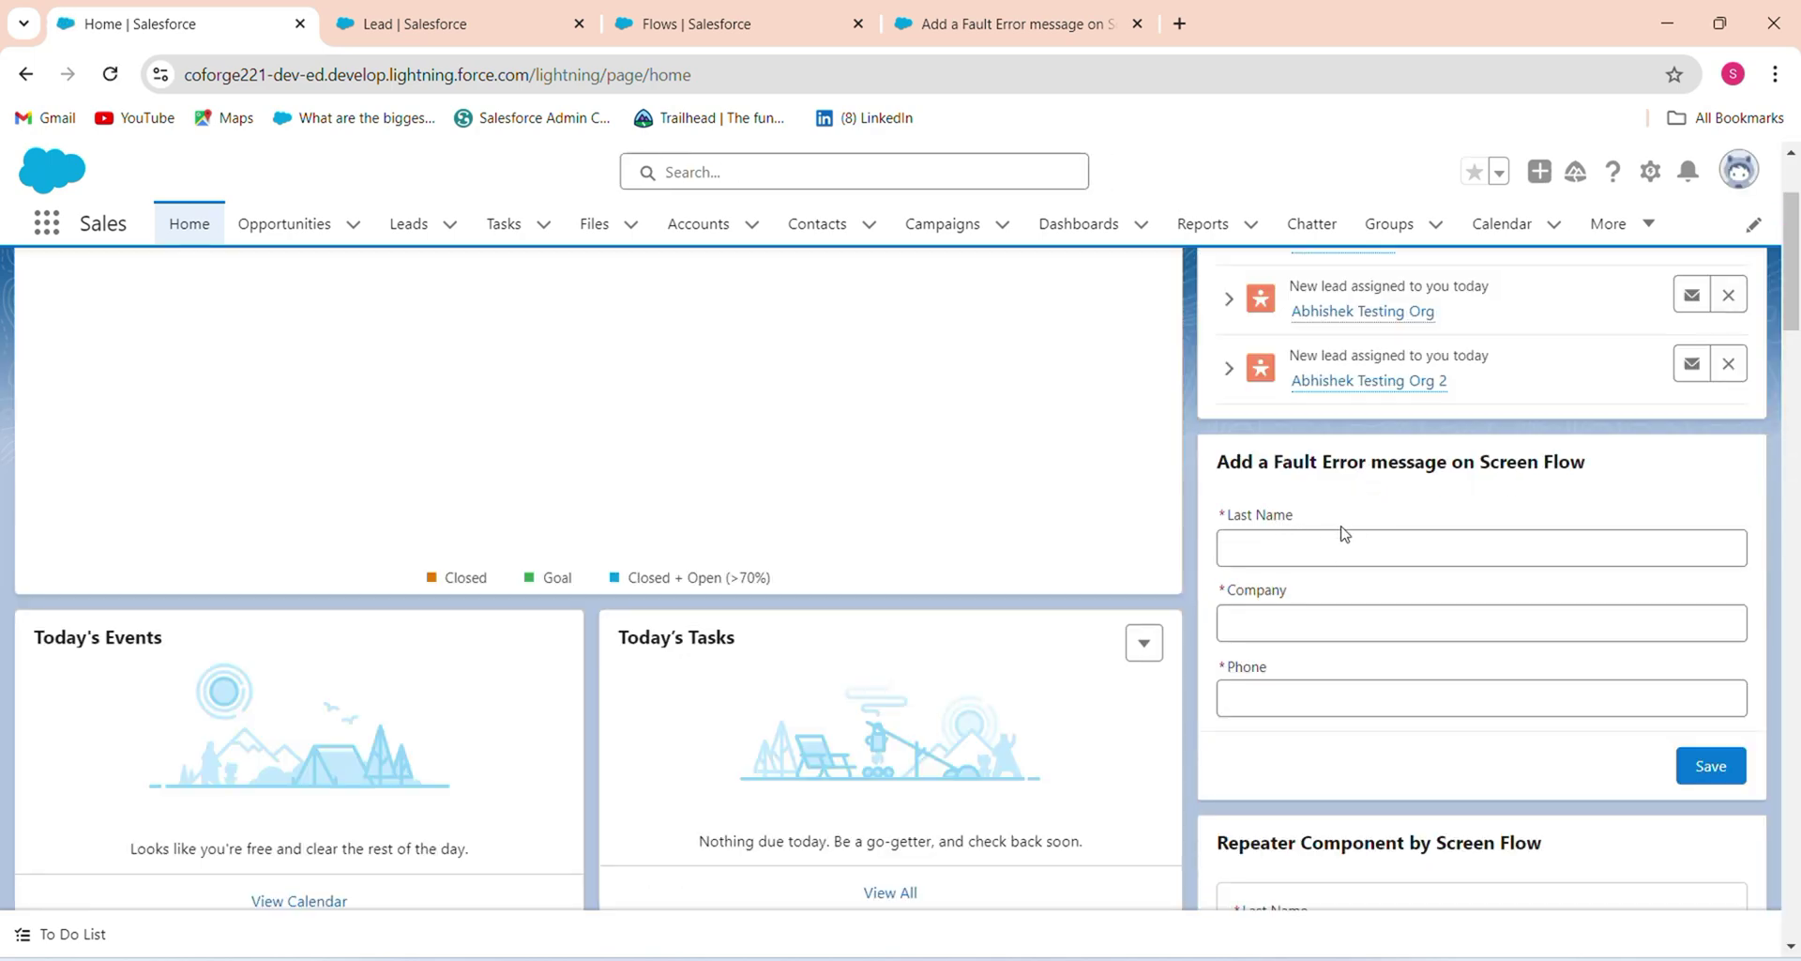
left_click(1355, 535)
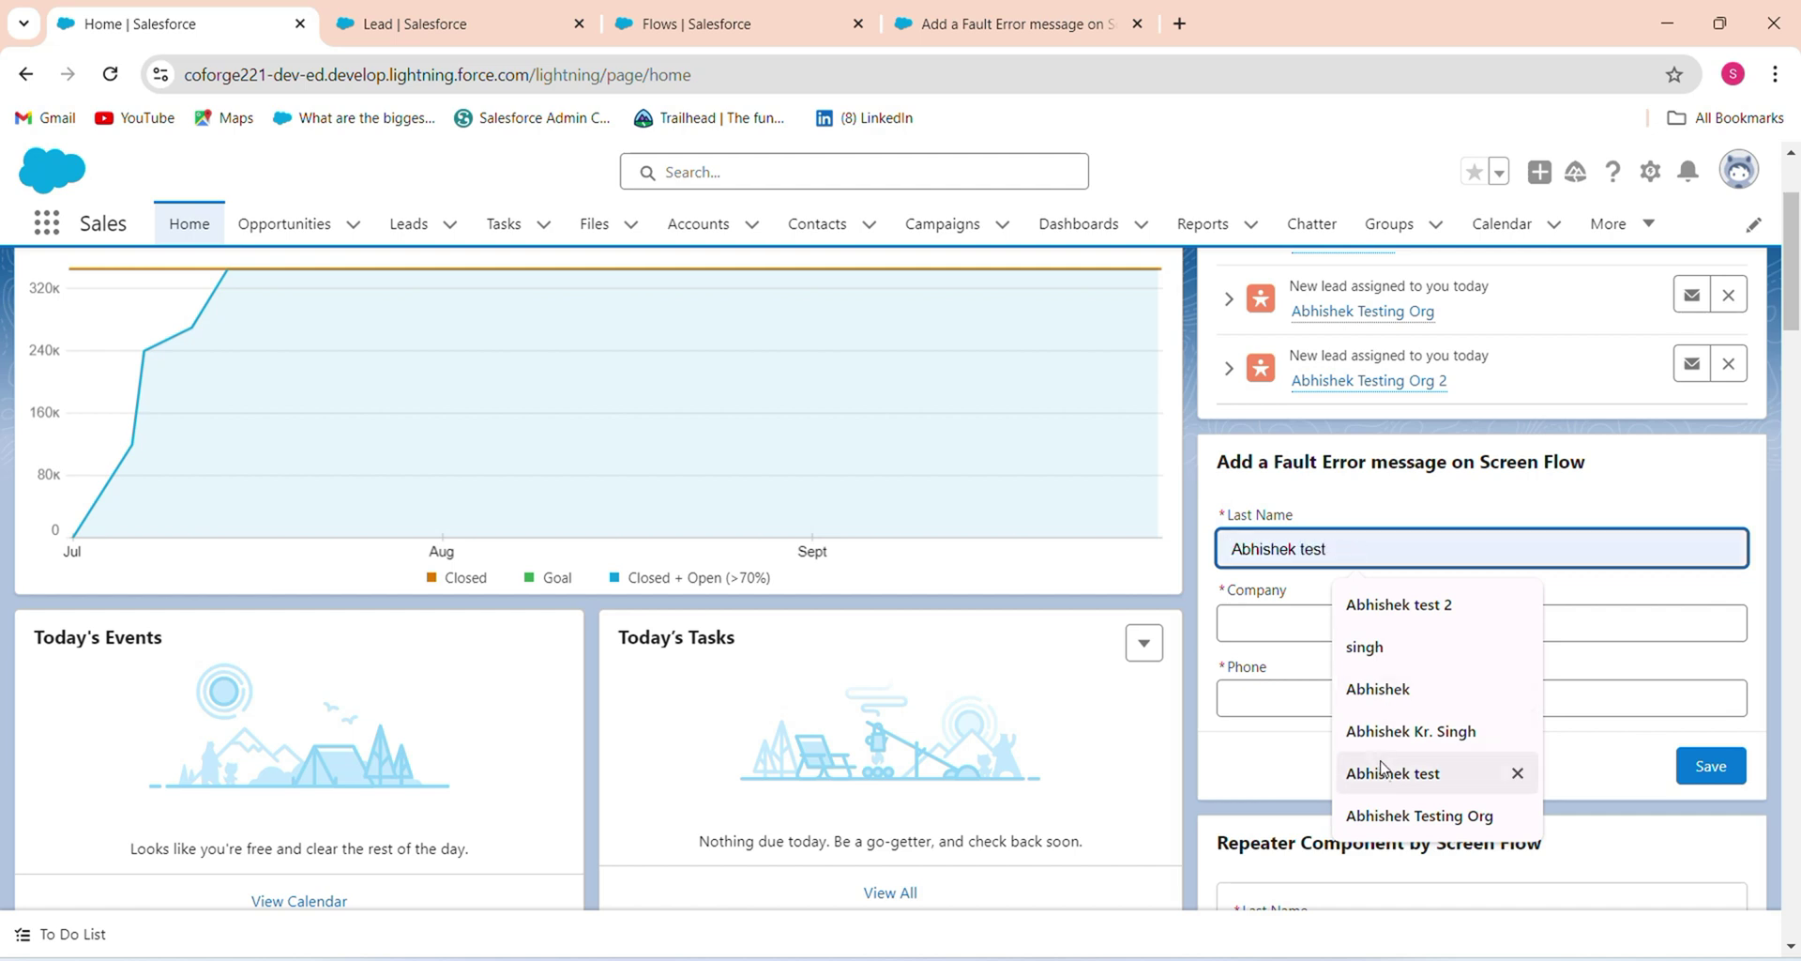
left_click(1417, 815)
type("5")
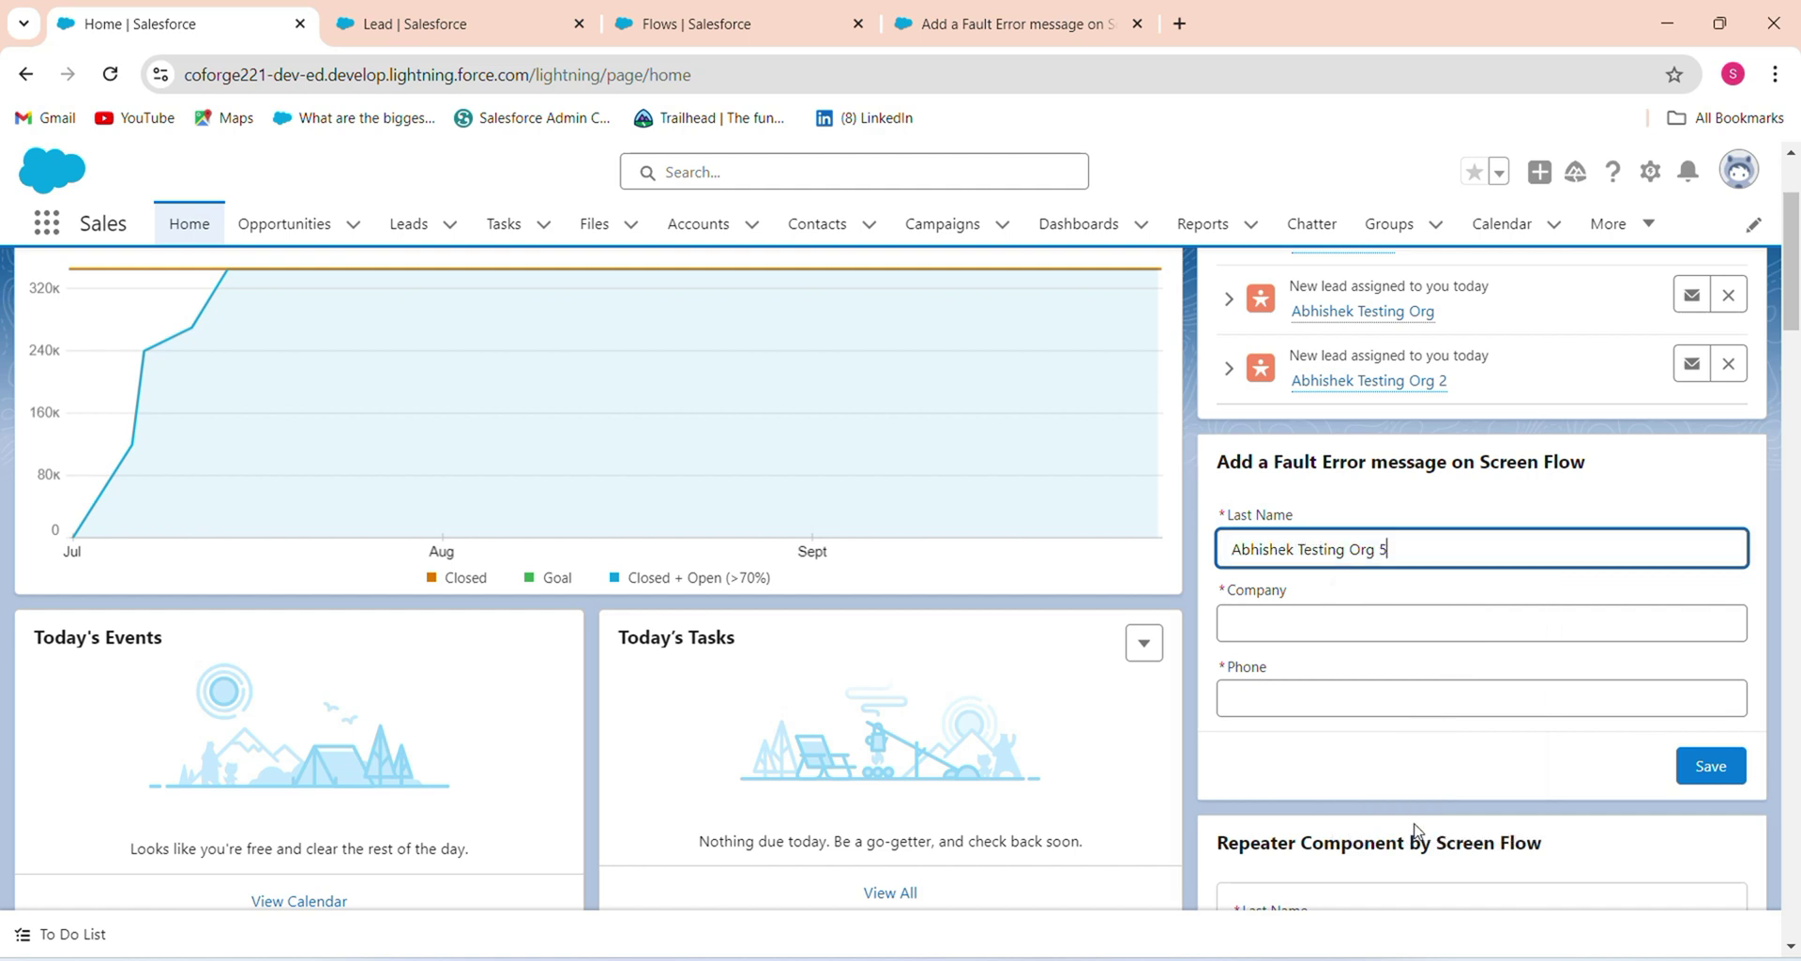
- Set the test lead's company to Trailhead Titans
left_click(1300, 628)
type("as")
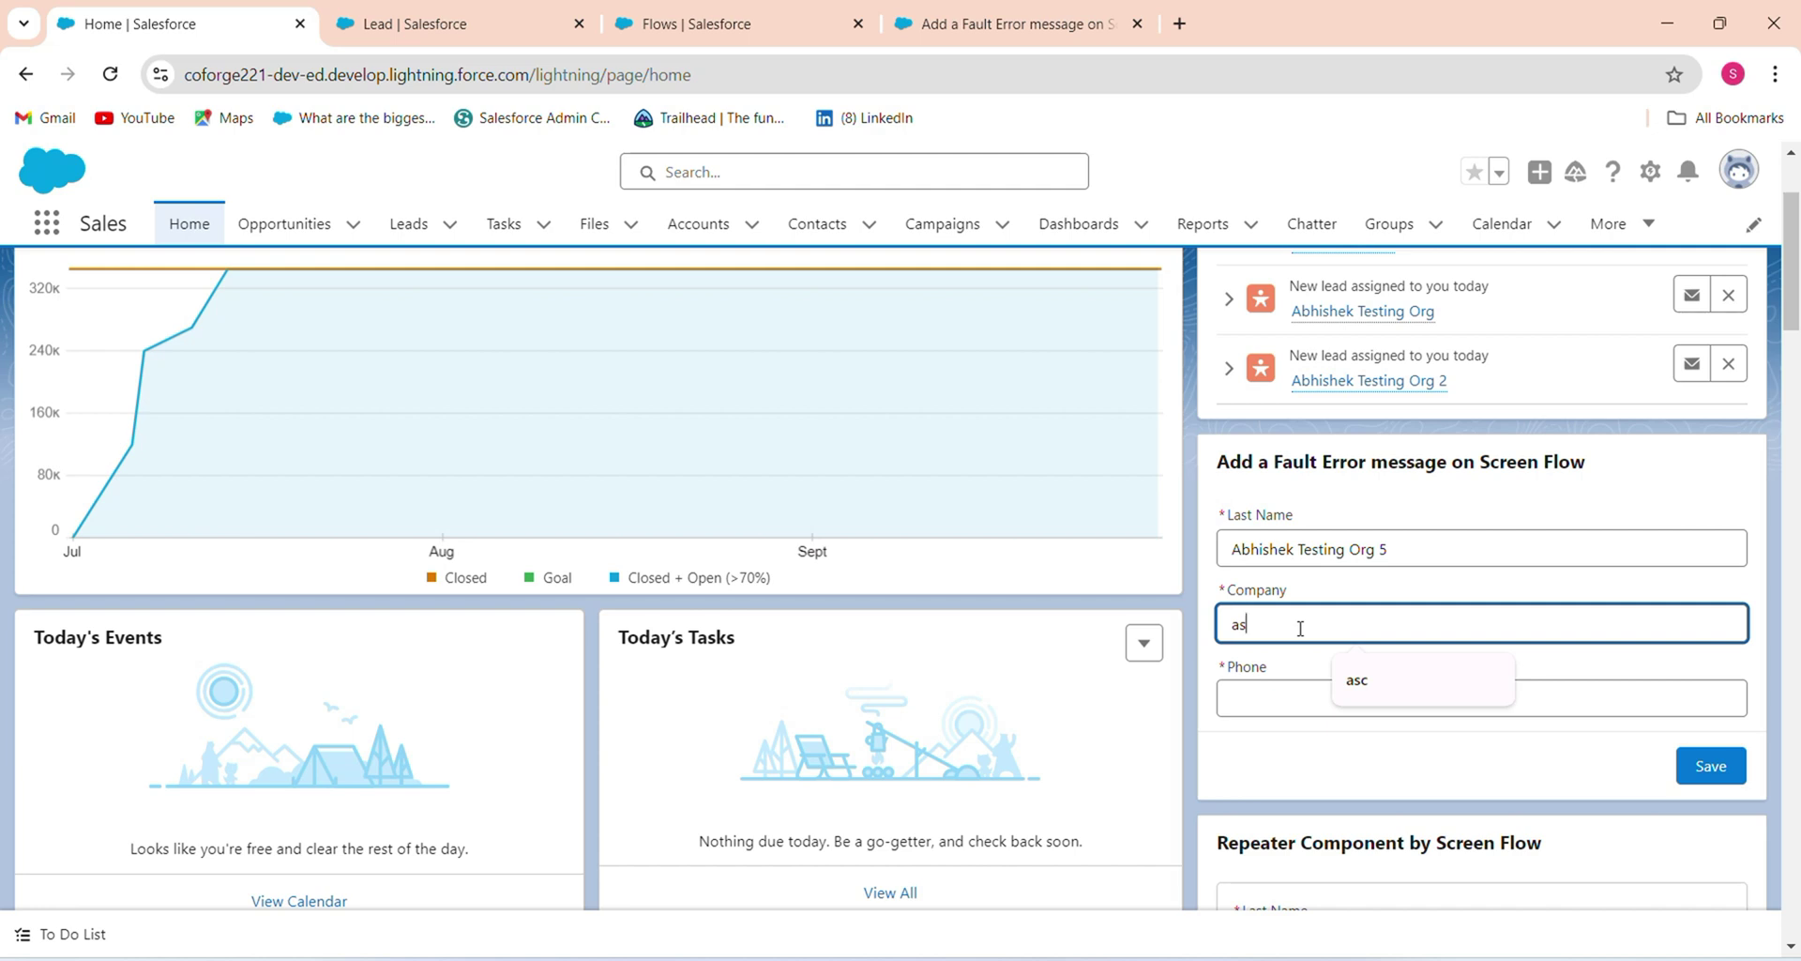
key("BackSpace")
key("BackSpace")
type("Tra")
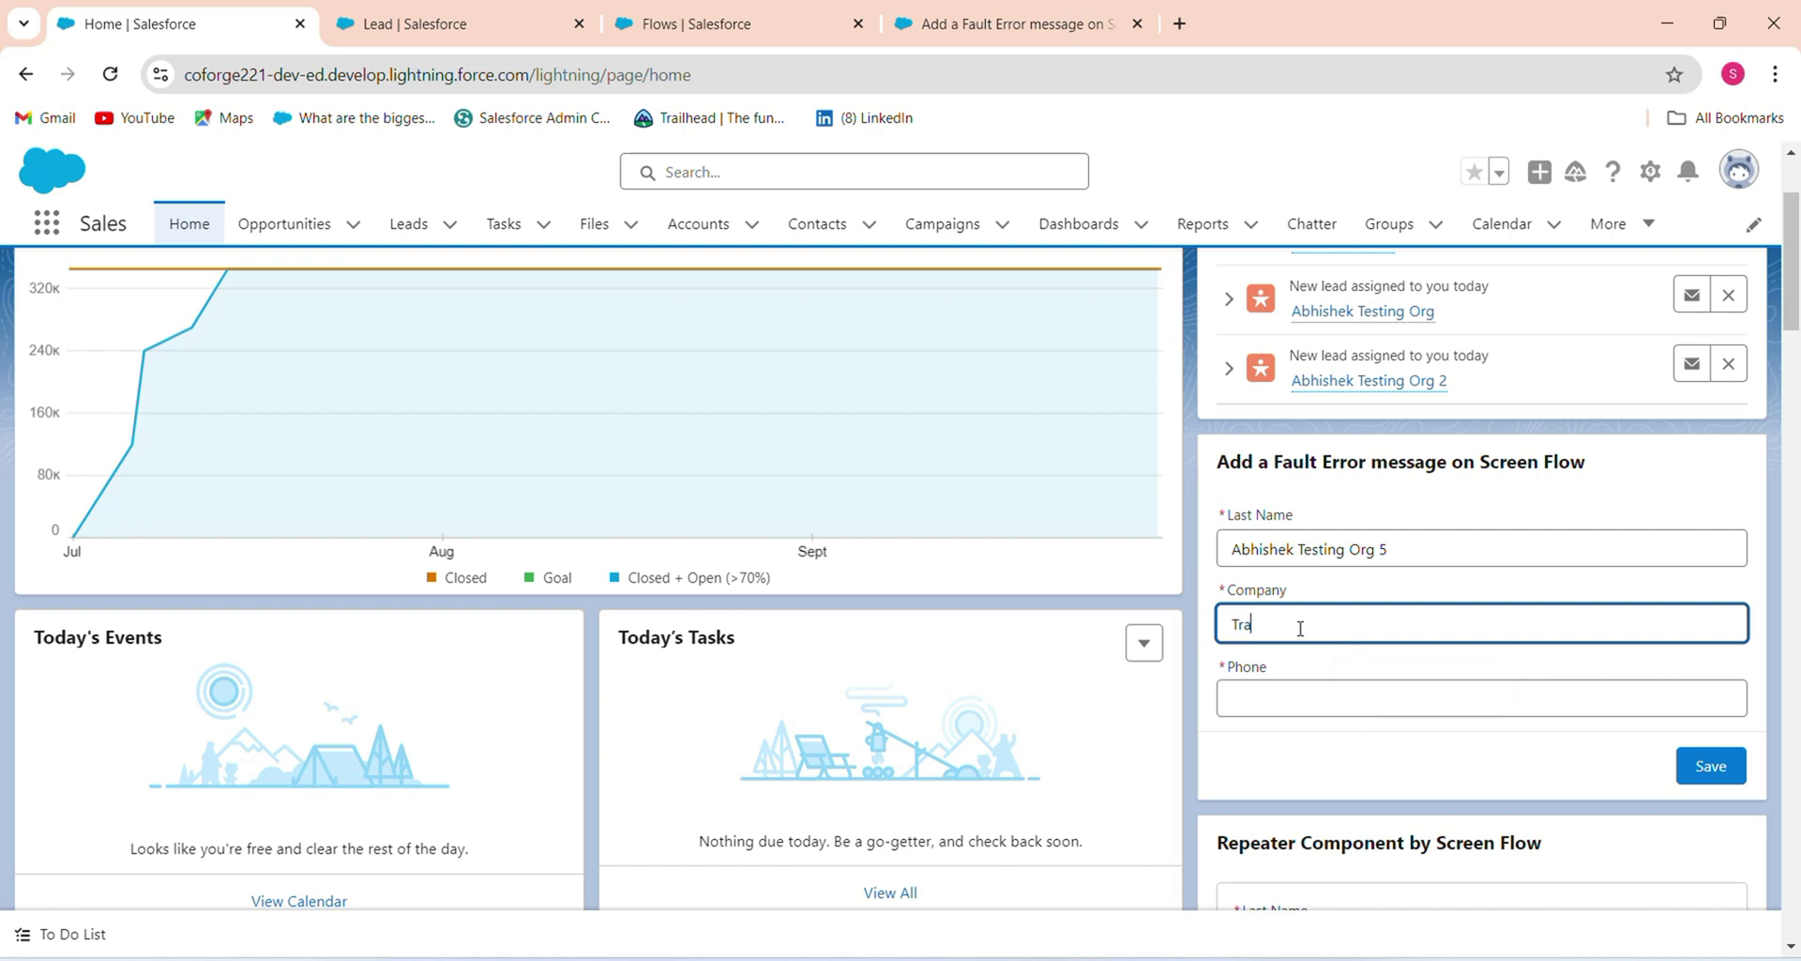
type("ilhead Titans")
- Submit the lead with a nine-digit phone number, then review the fault message and finish the flow
left_click(1274, 707)
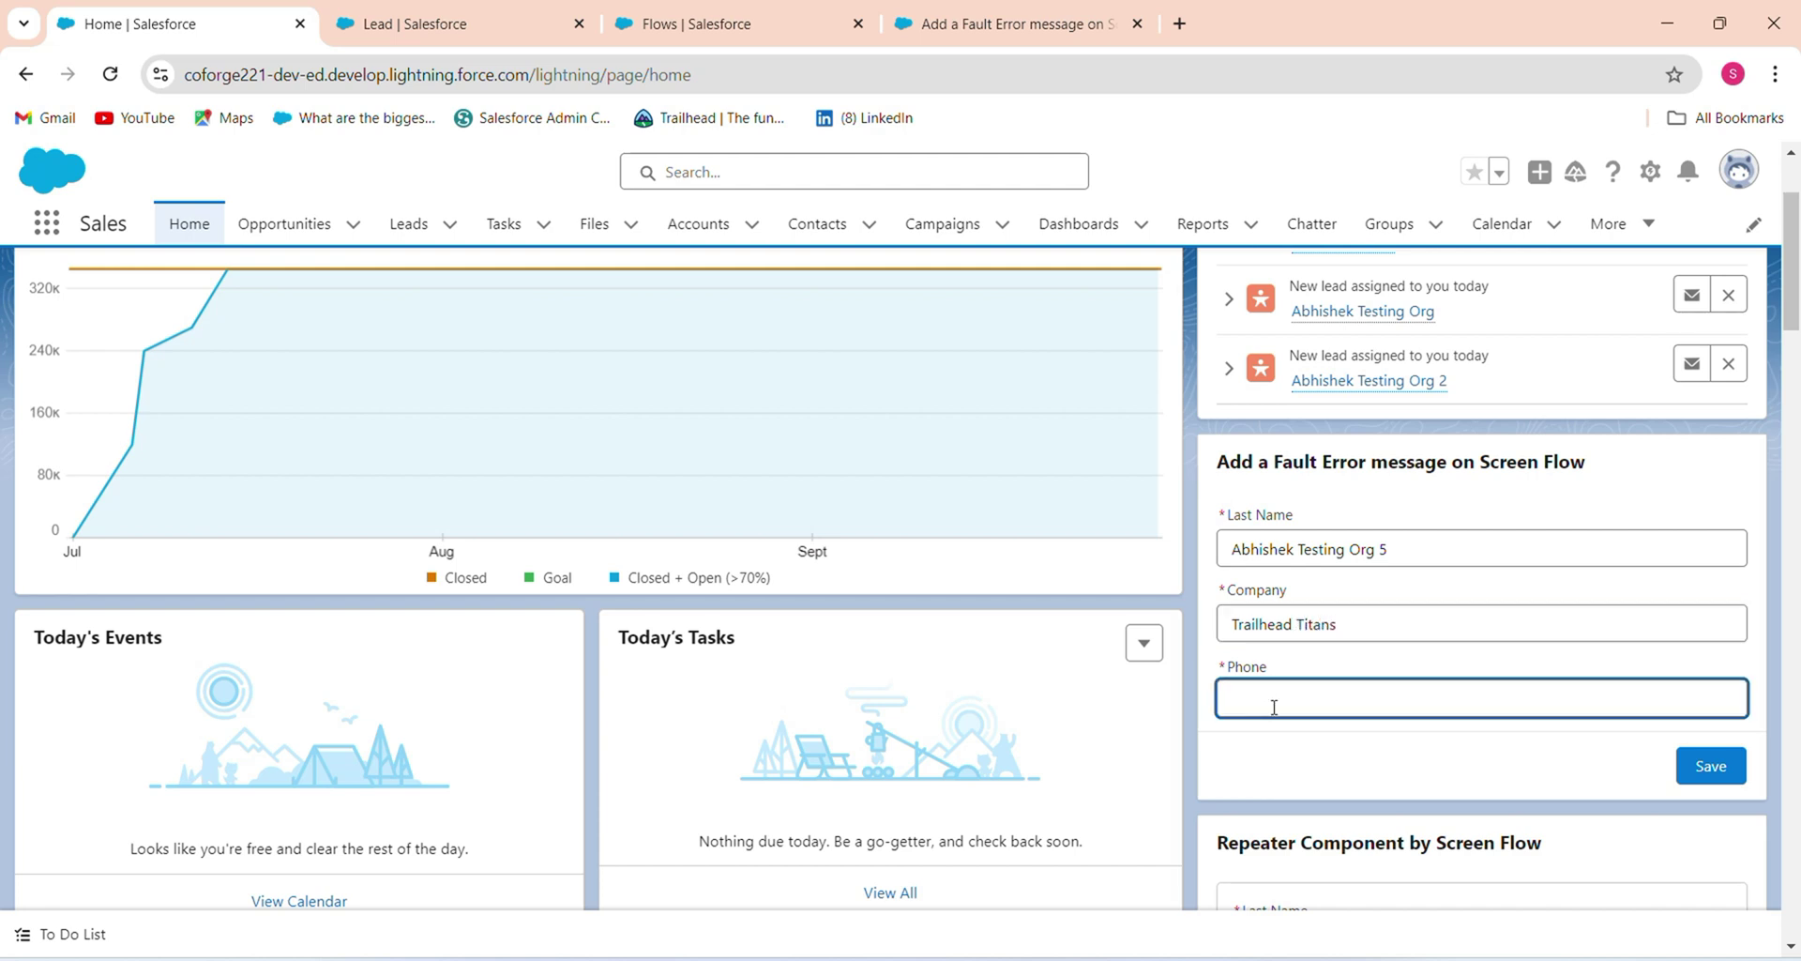
type("989898989")
left_click(1731, 767)
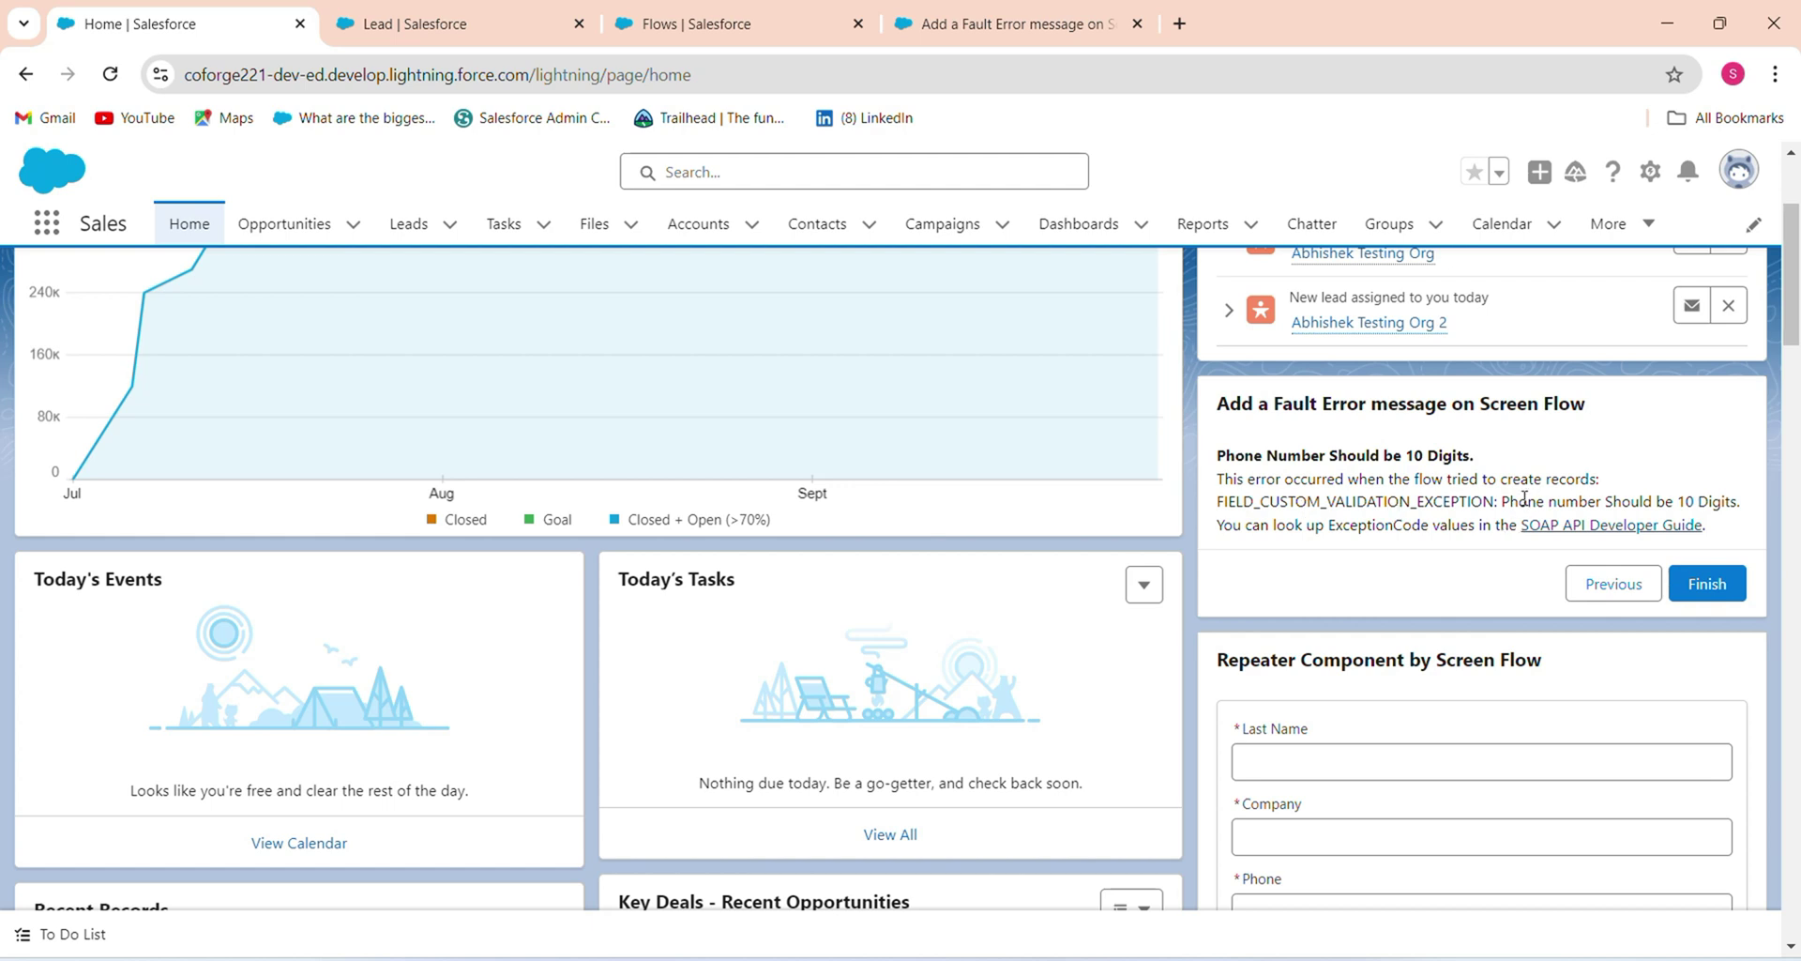
left_click_drag(1504, 504, 1733, 507)
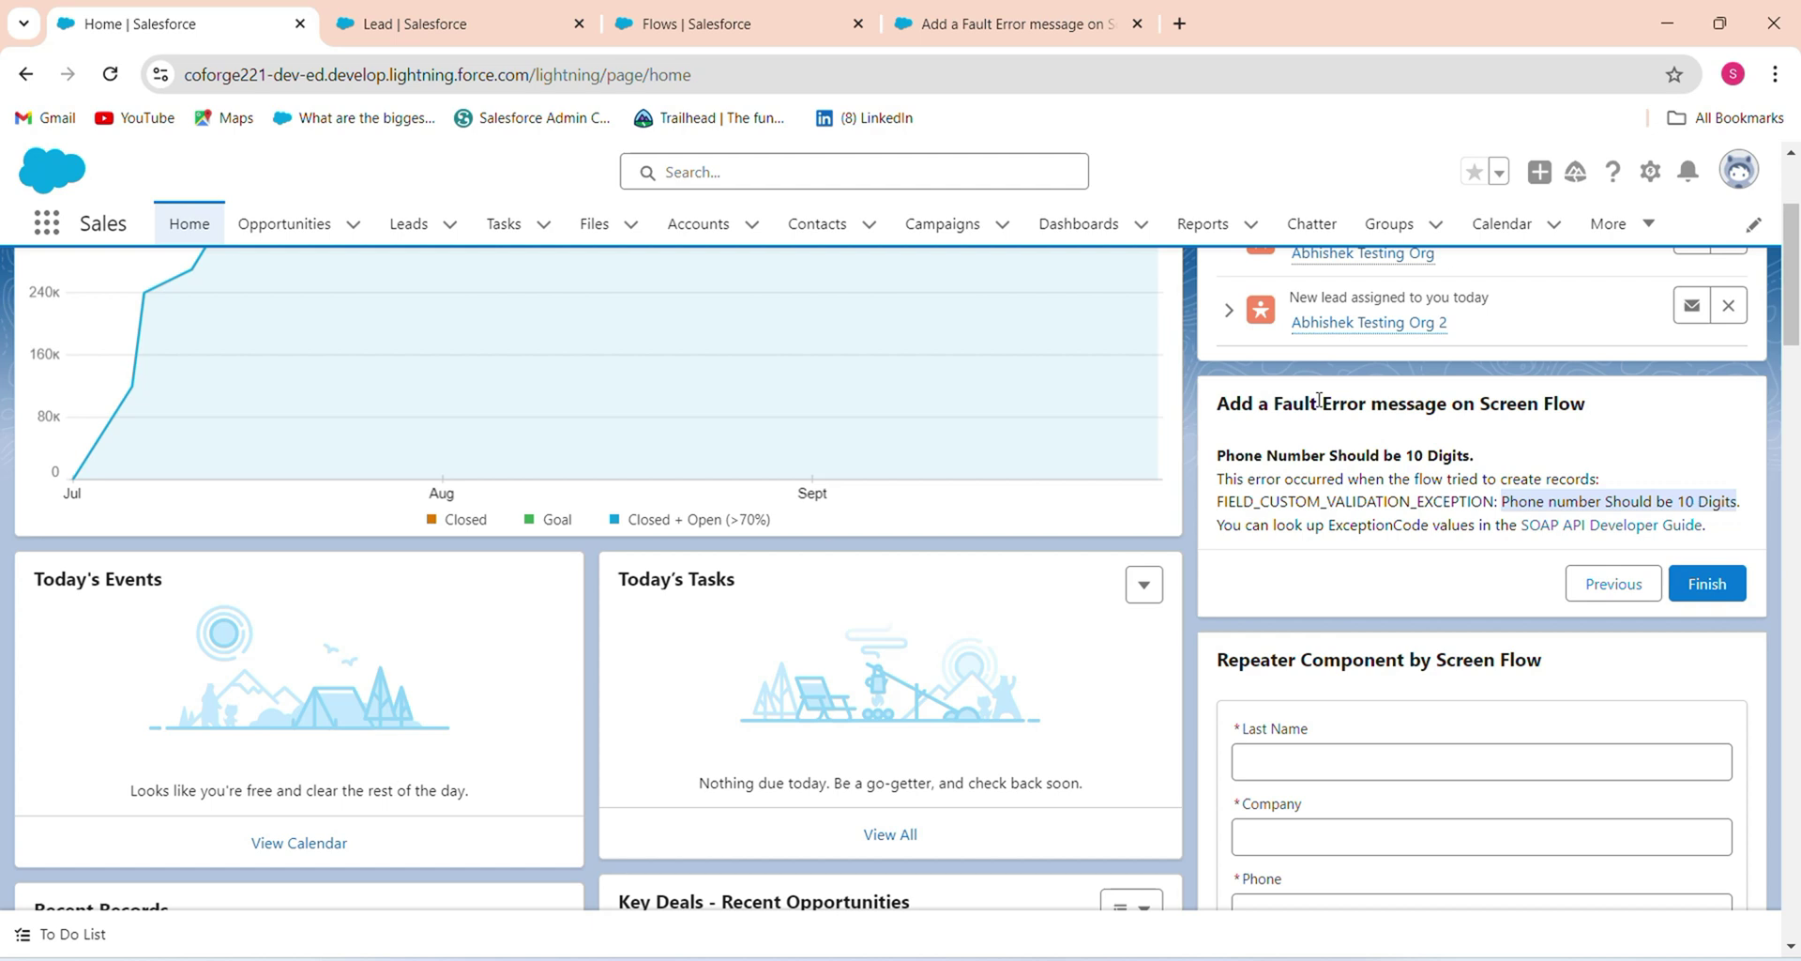
left_click(1693, 596)
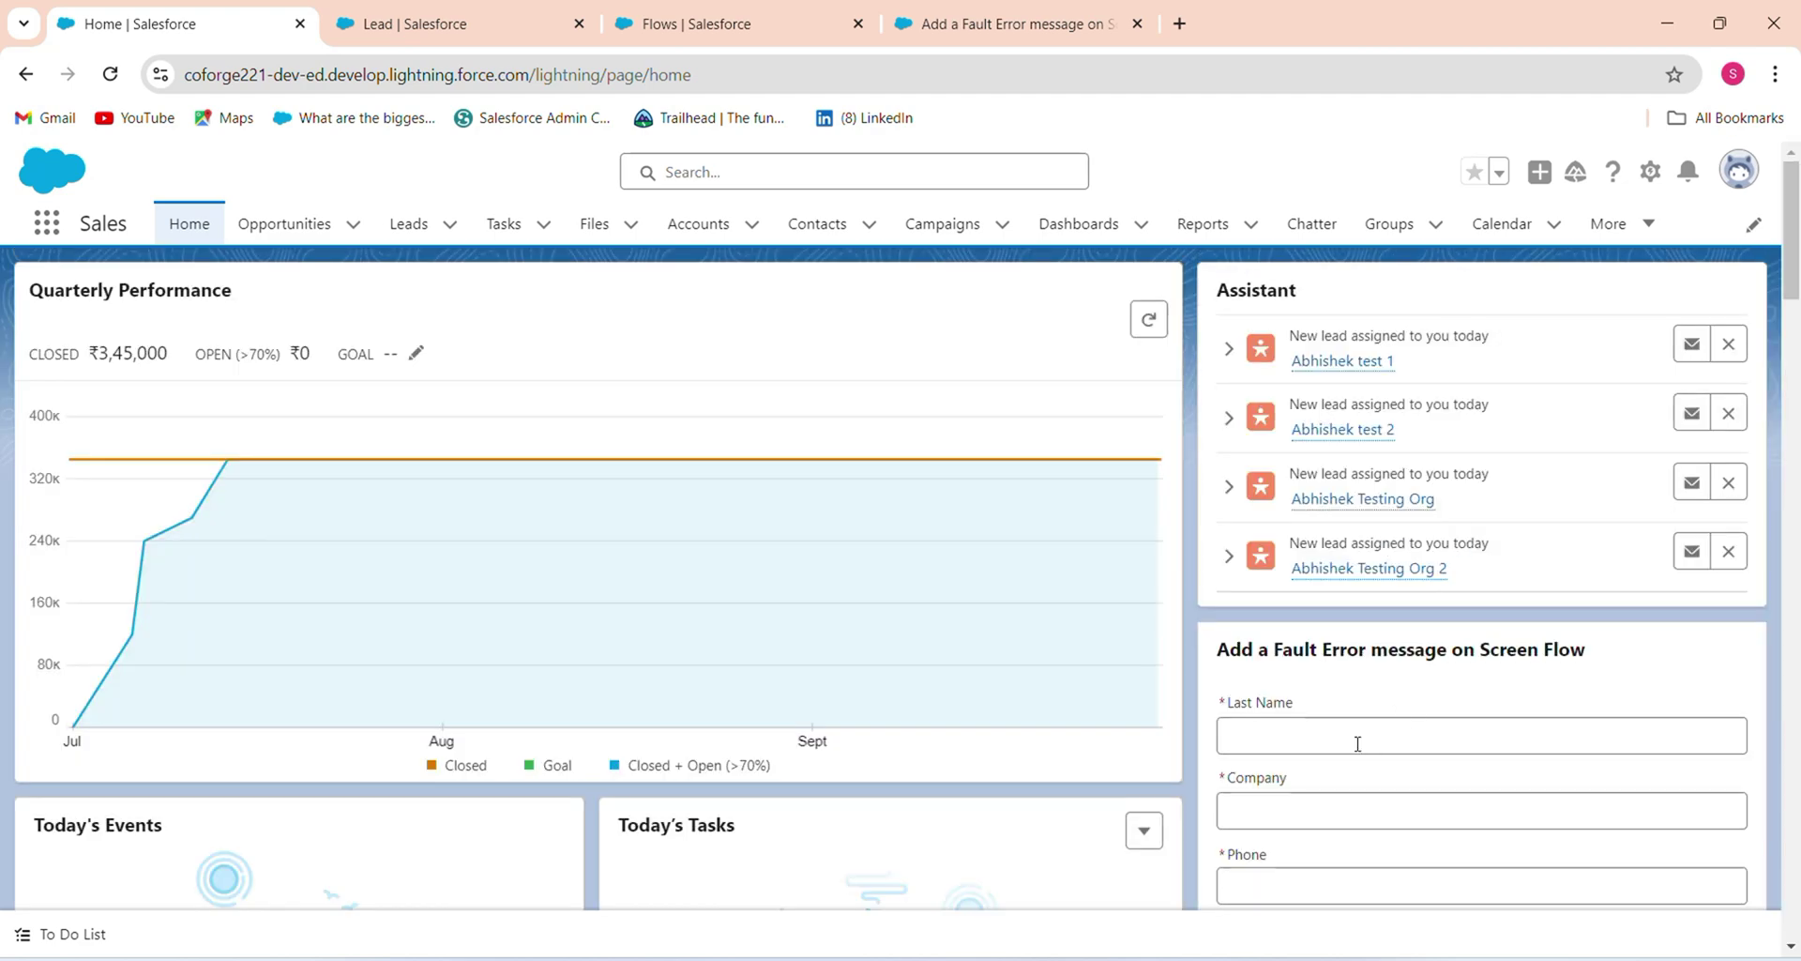
- Enter another test lead's last name ending in 8 and set the company to Trailhead Titans
left_click(1358, 747)
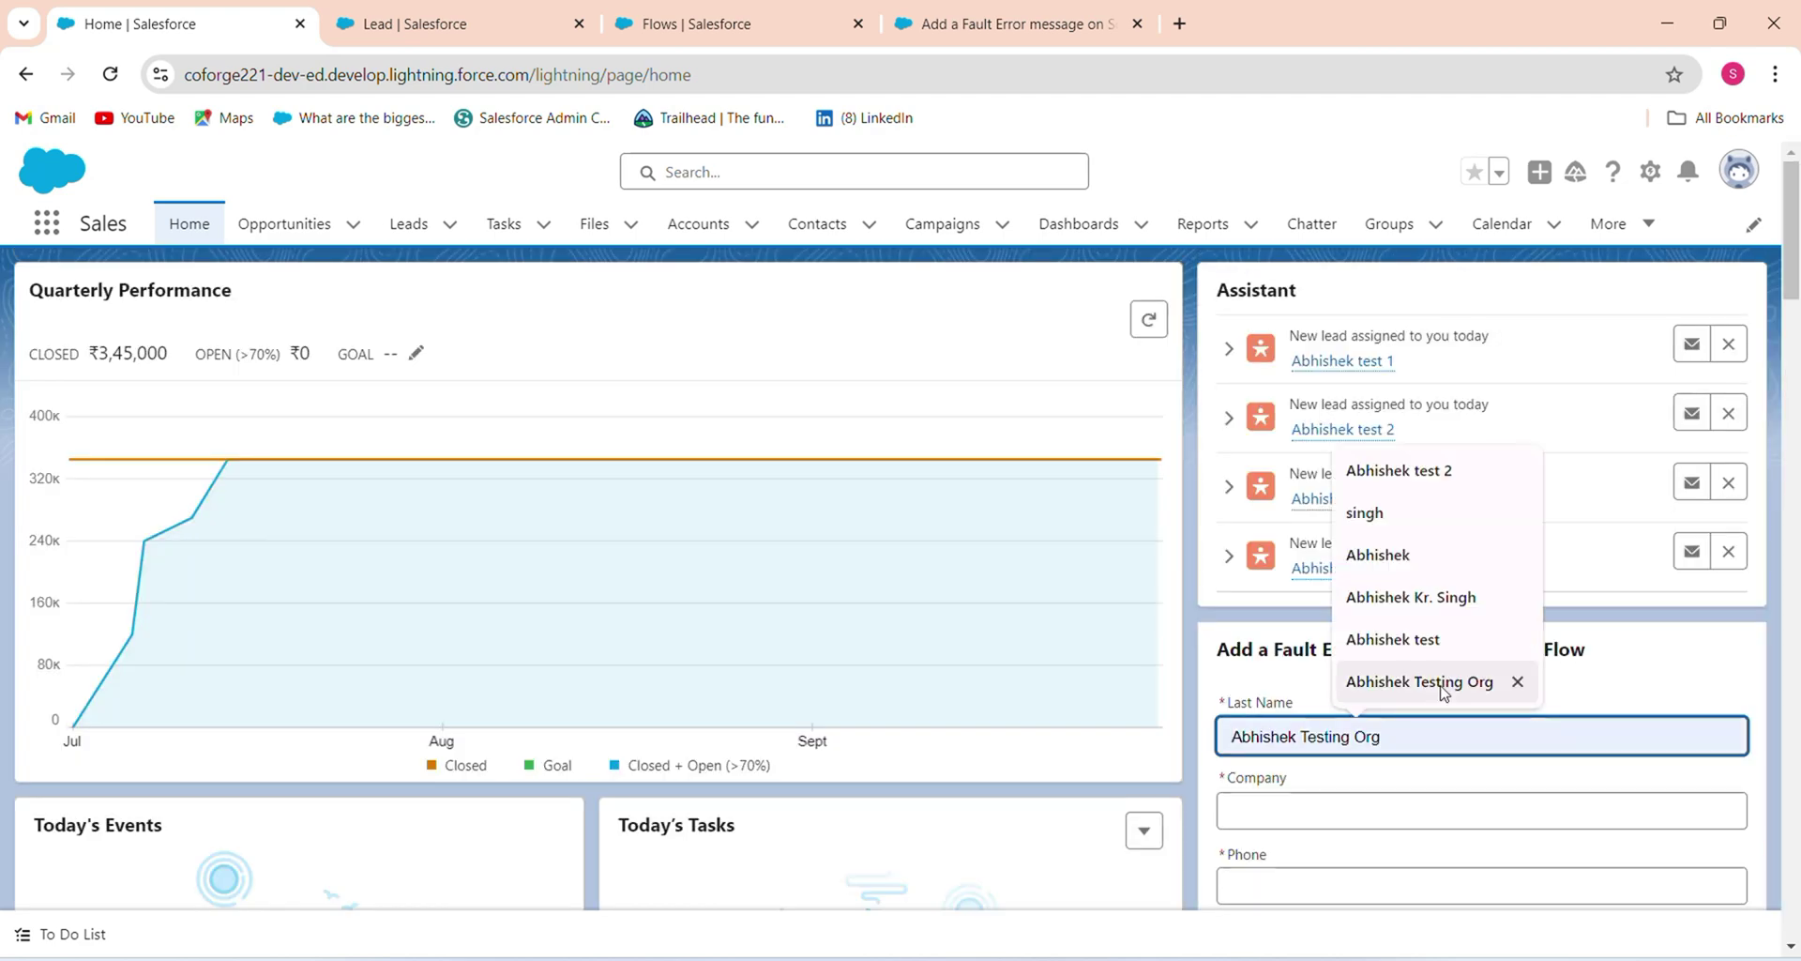
left_click(1365, 682)
type("8")
key("Escape")
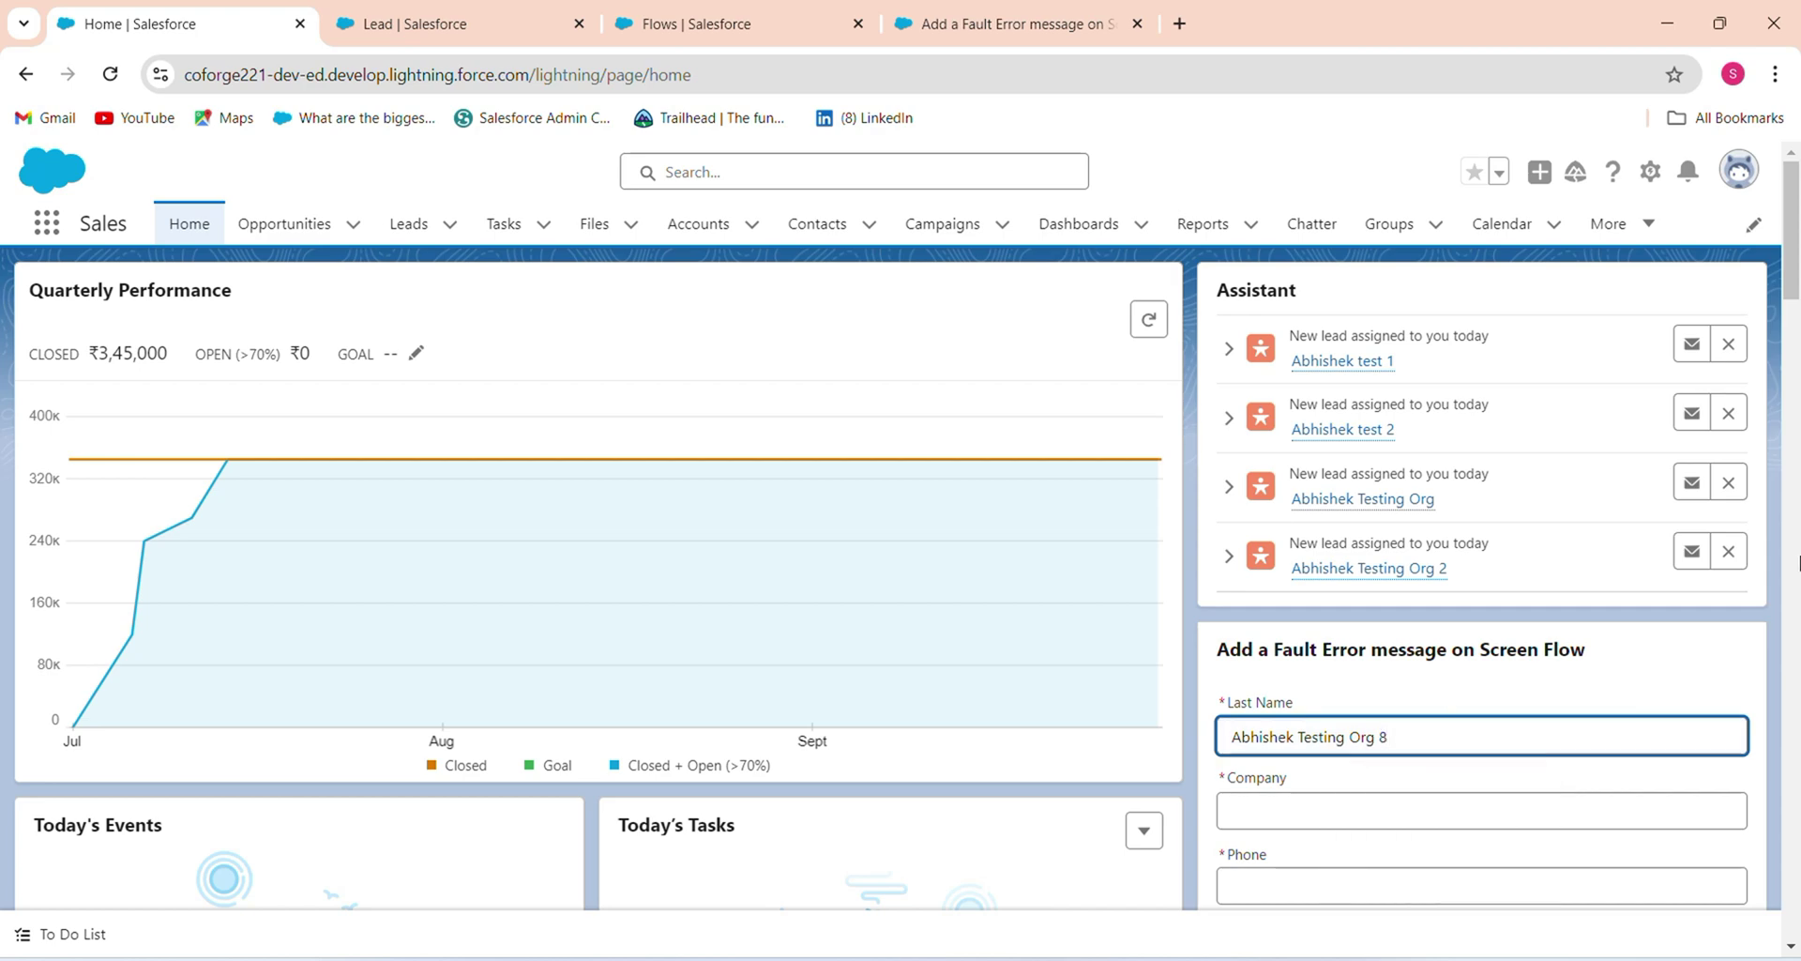
scroll(1210, 430, "down", 8)
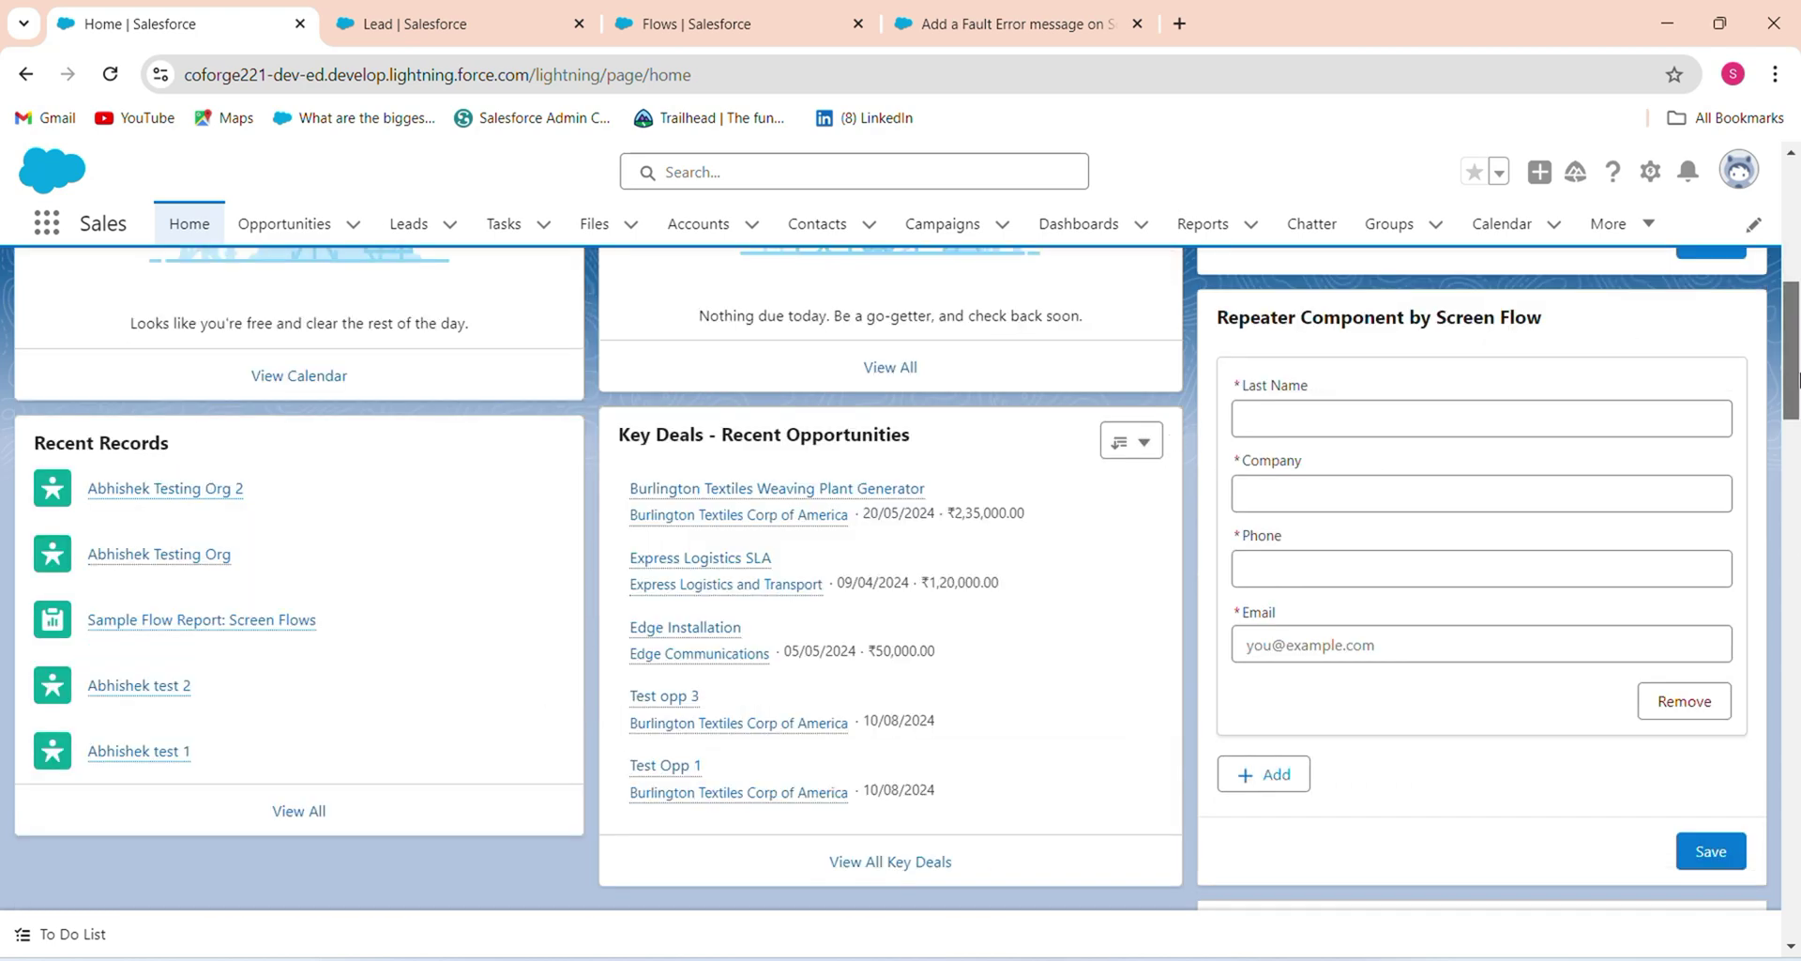
scroll(1790, 348, "up", 6)
left_click(1425, 649)
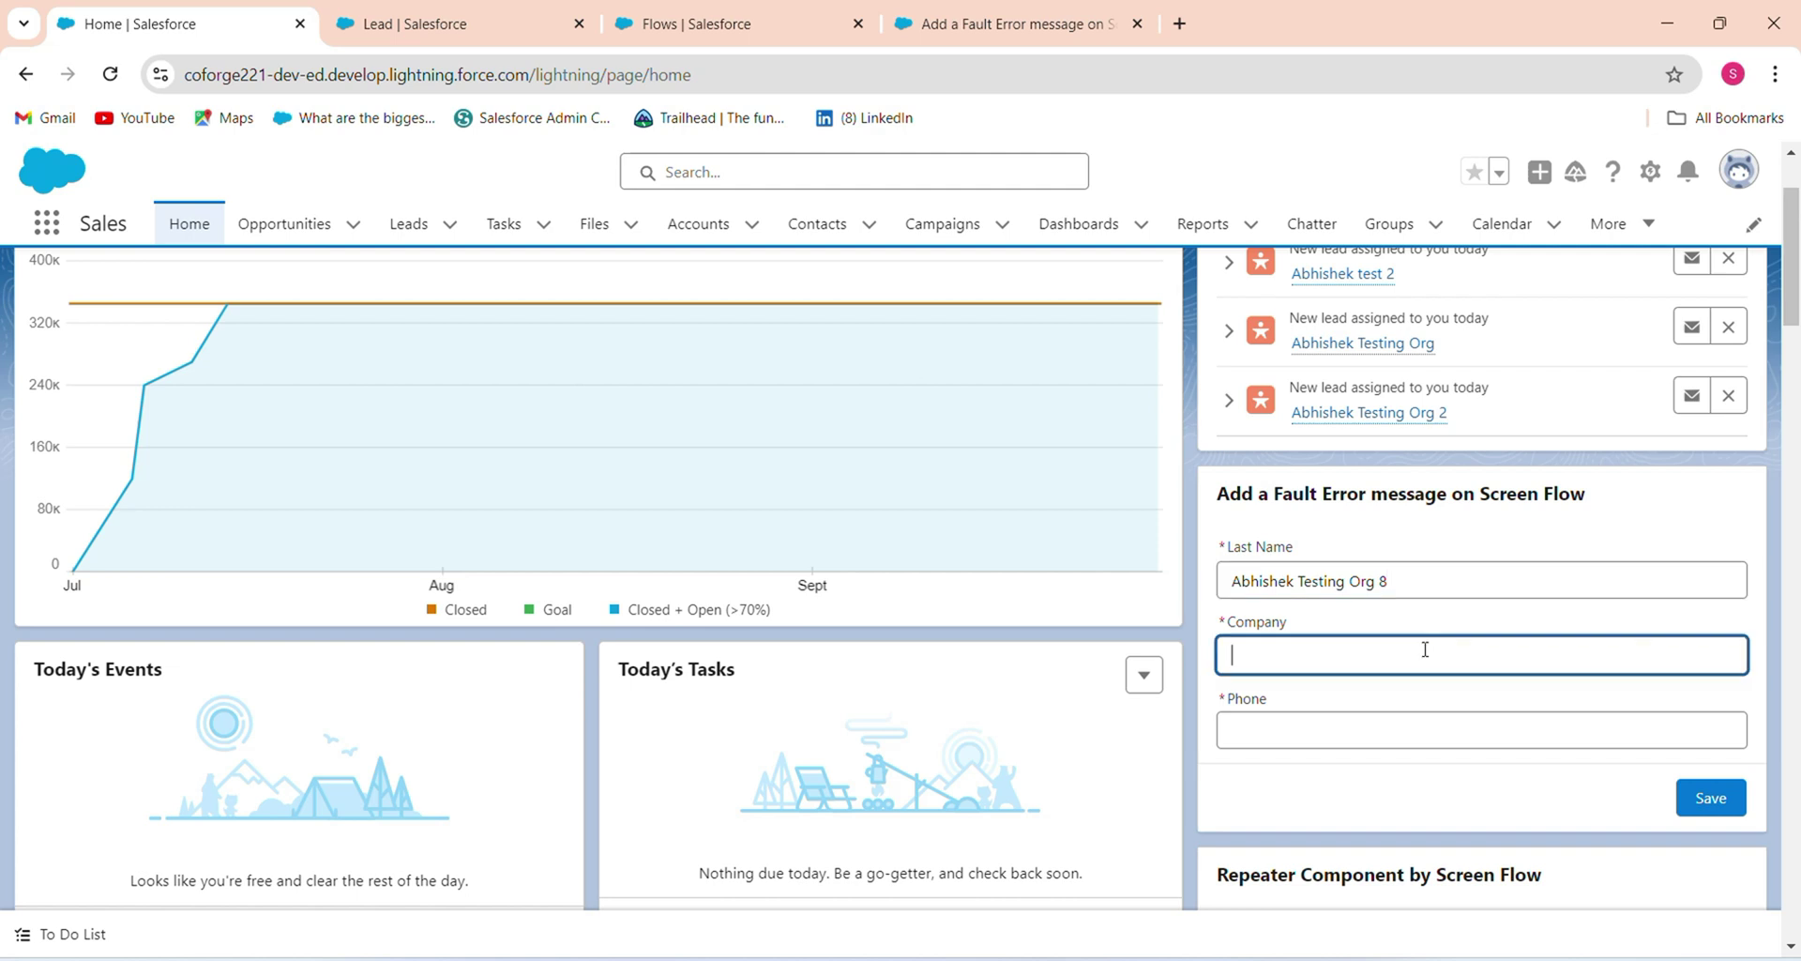
type("Trailhead Titans")
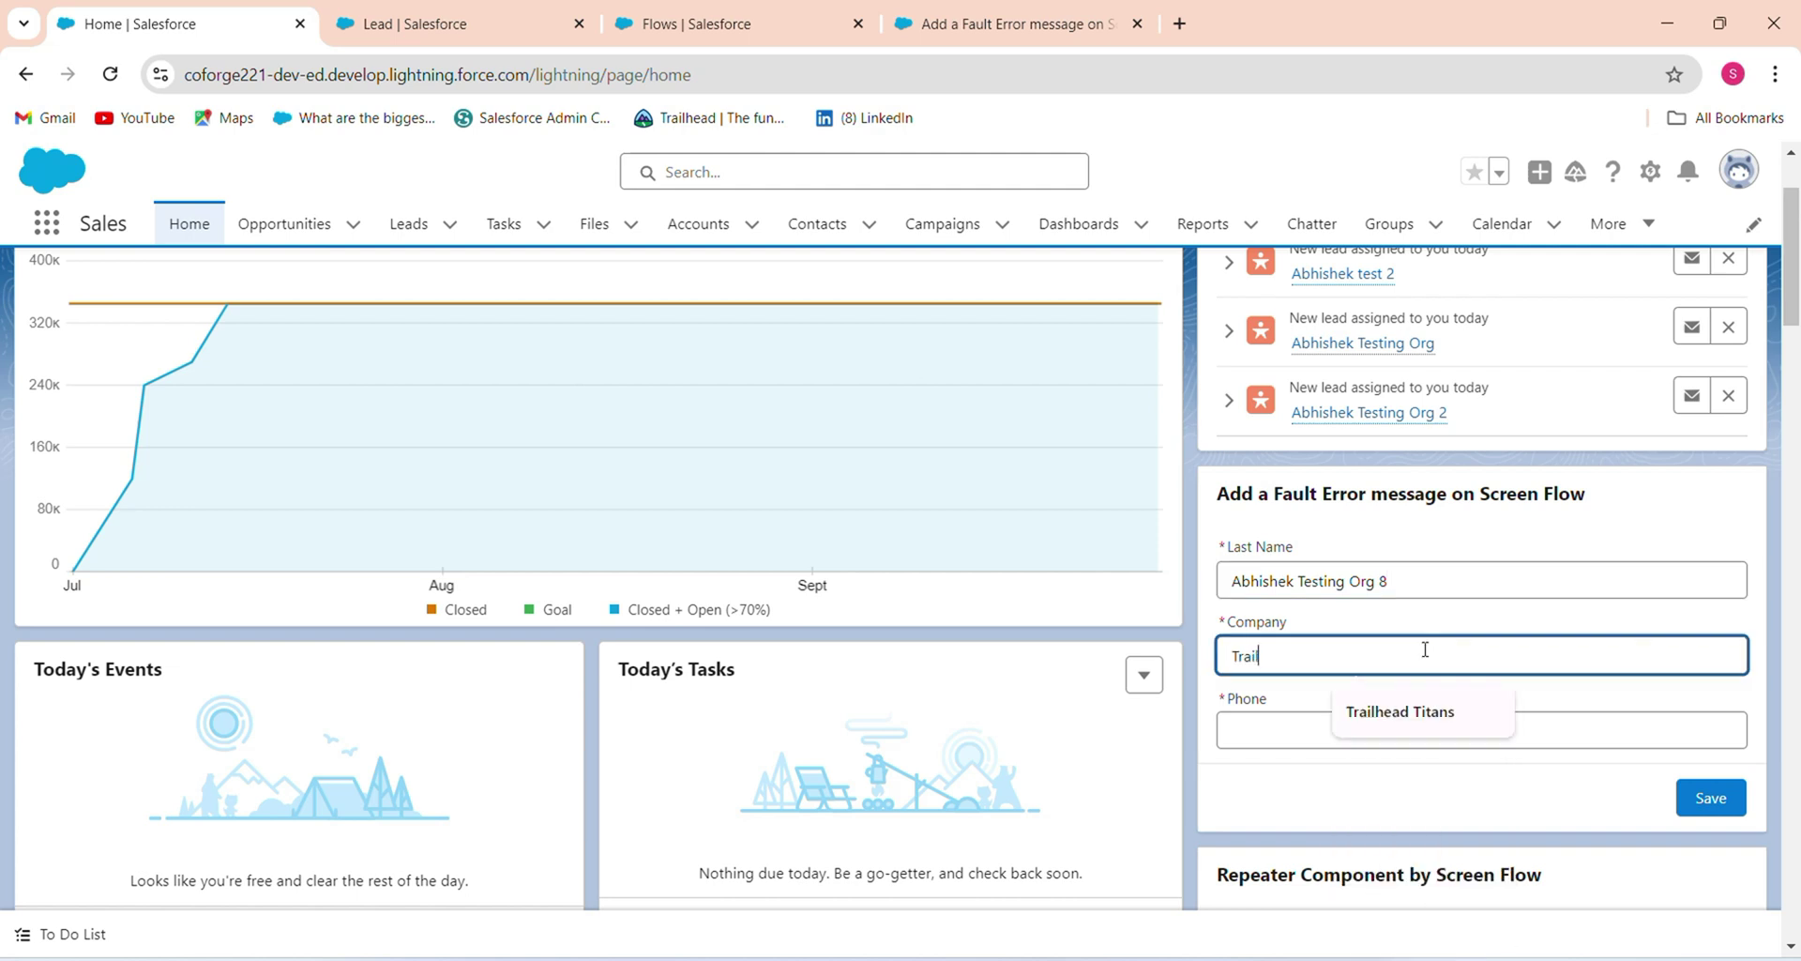
left_click(1429, 705)
- Enter a valid ten-digit phone number for the second test lead and save it
left_click(1391, 729)
type("9090909")
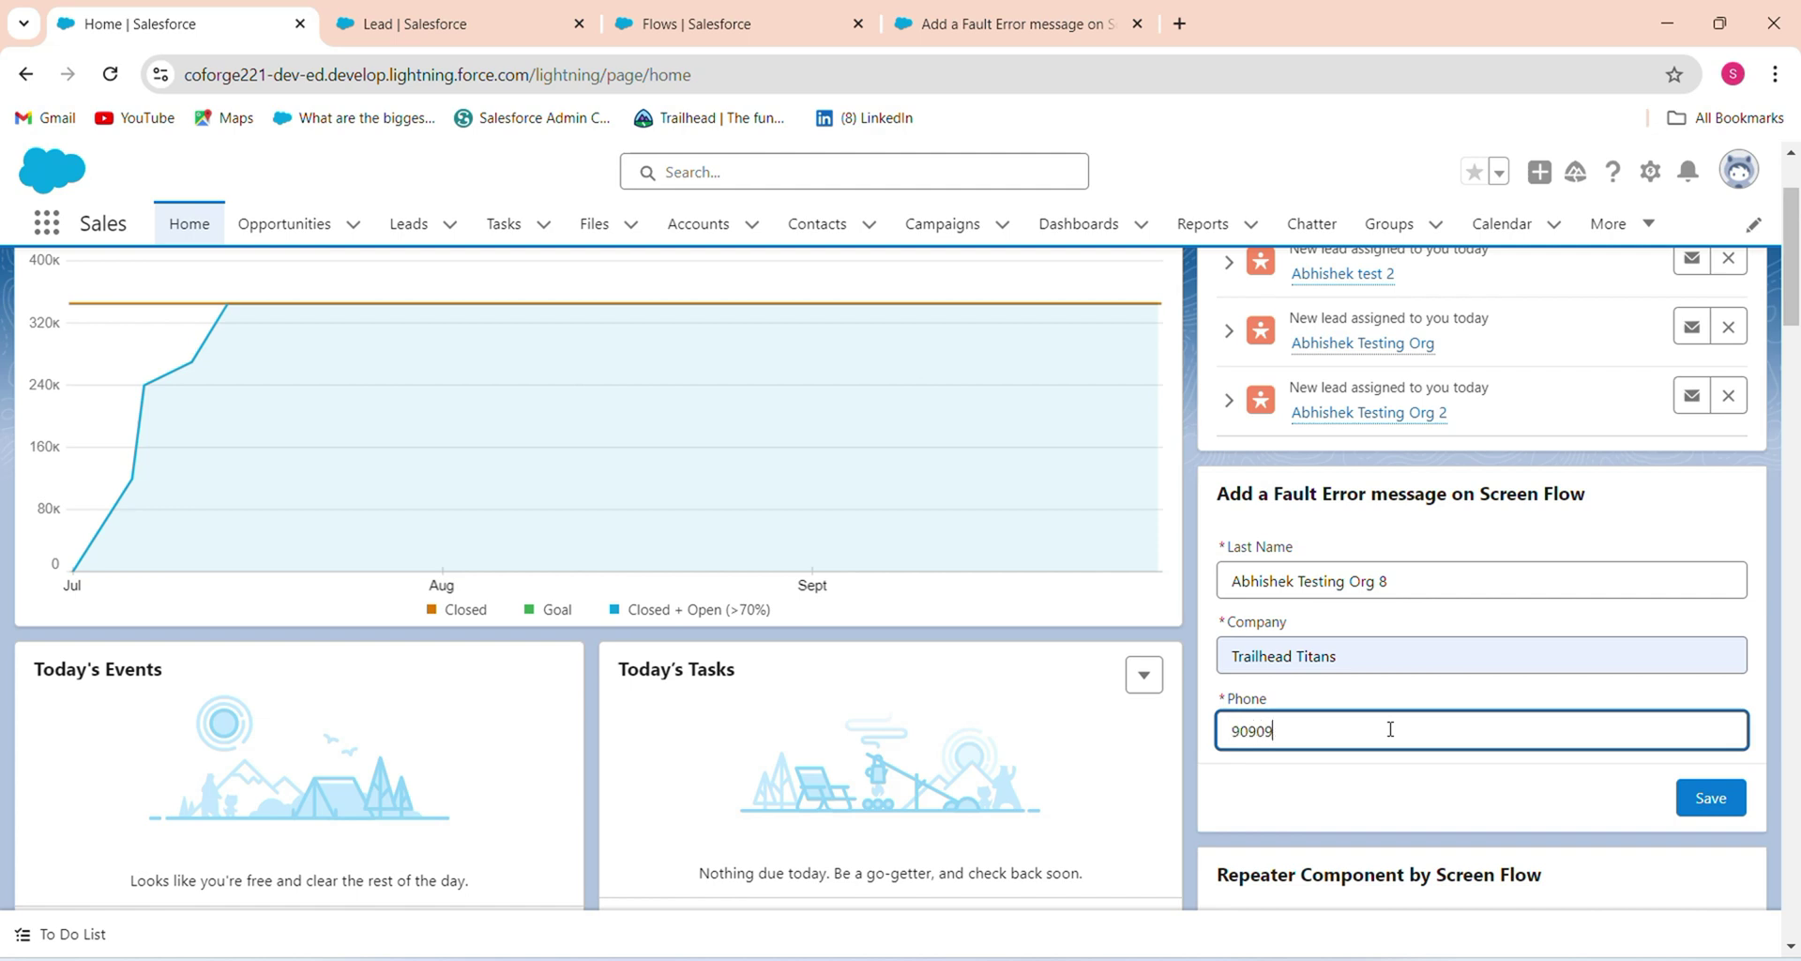
type("090")
left_click(1737, 800)
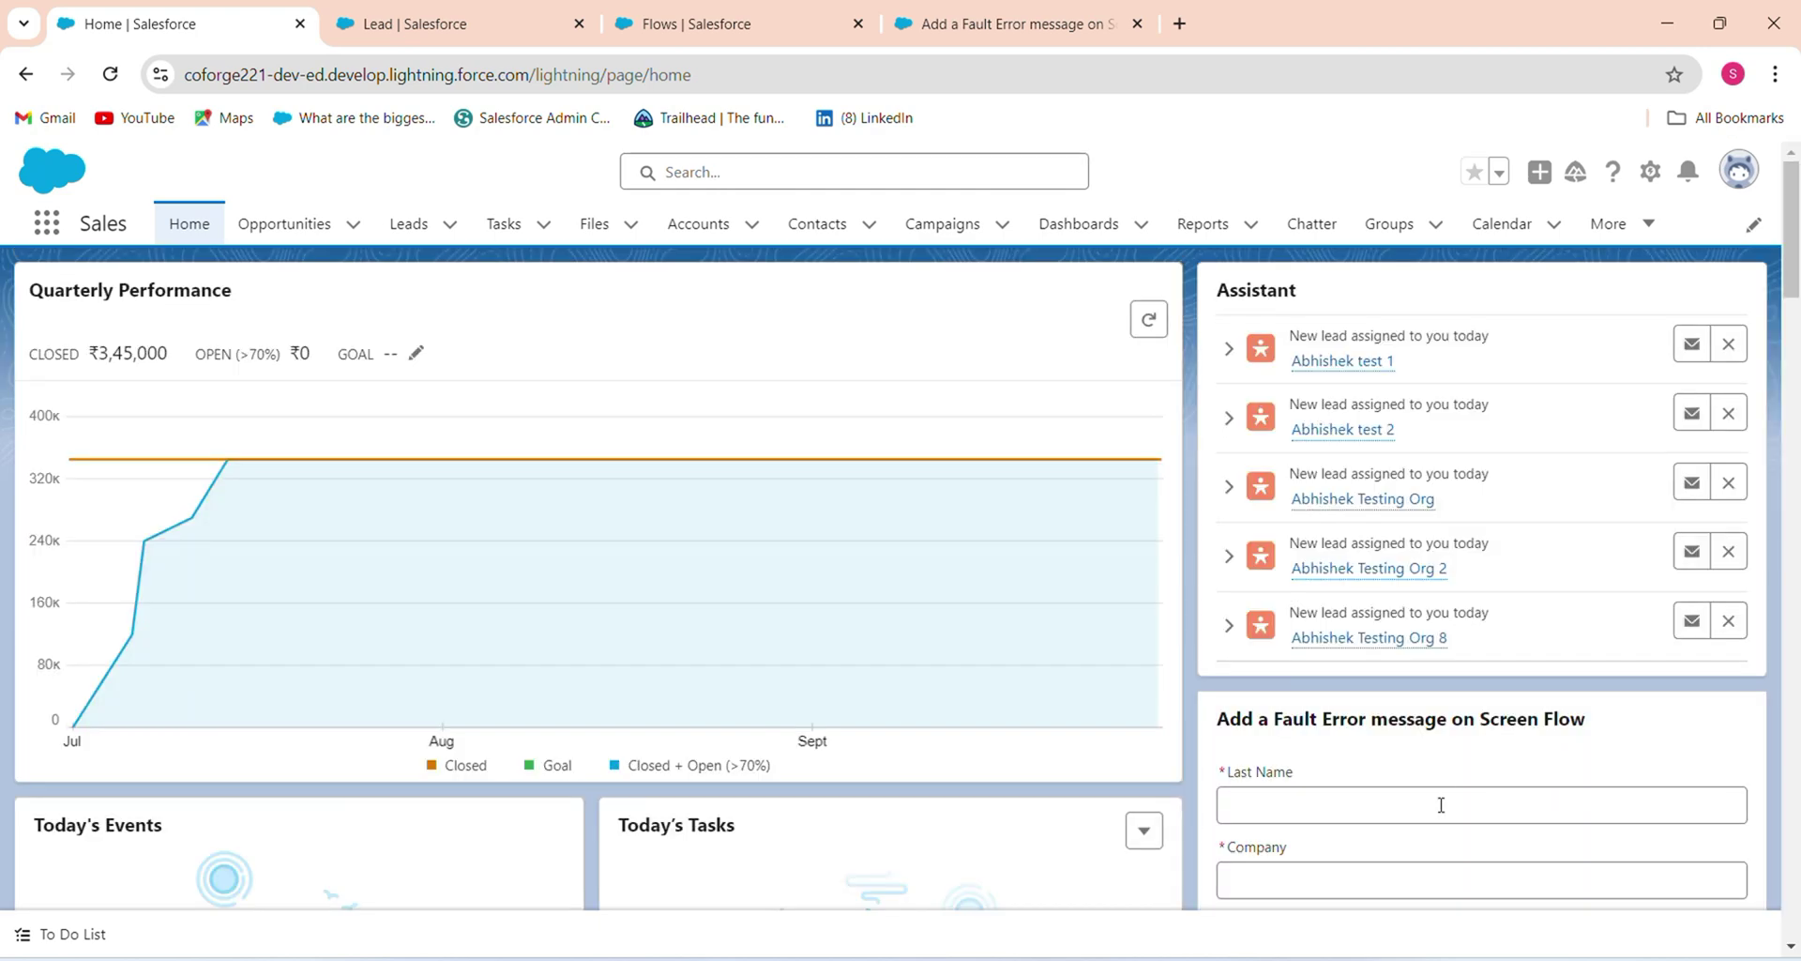
- Check the new record in the recently viewed leads and return to the flow's canvas to review the fault path
left_click(716, 222)
left_click(416, 225)
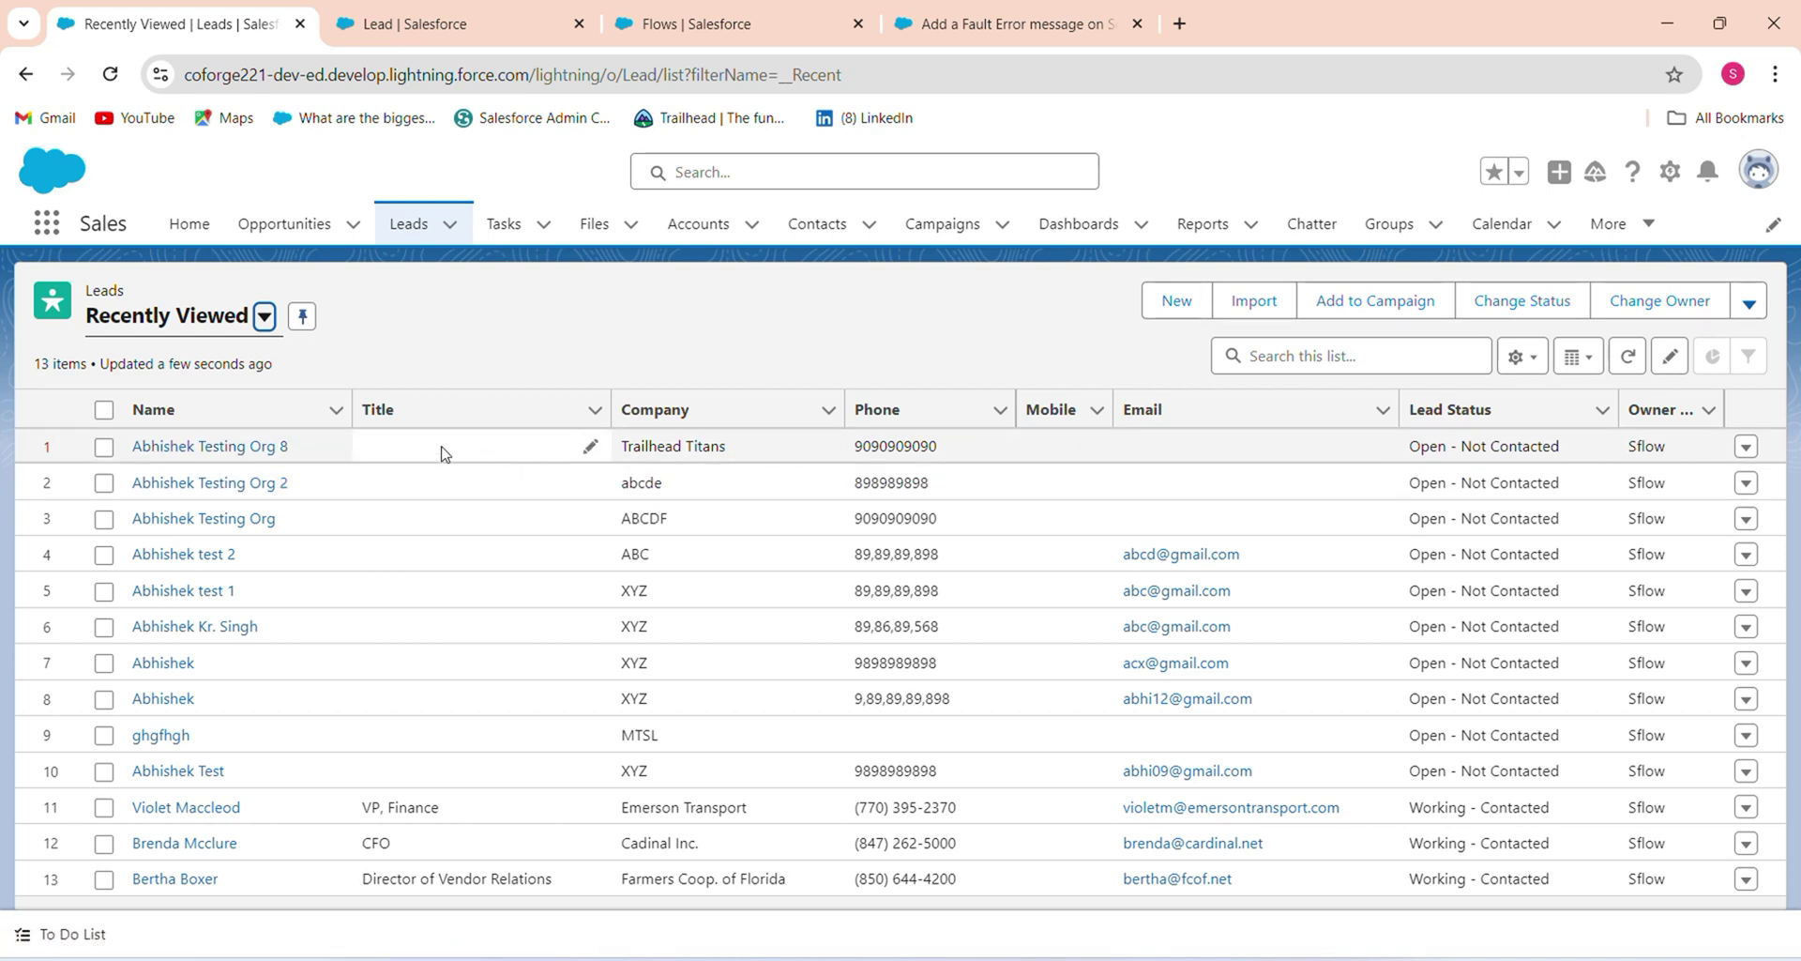
left_click(1070, 19)
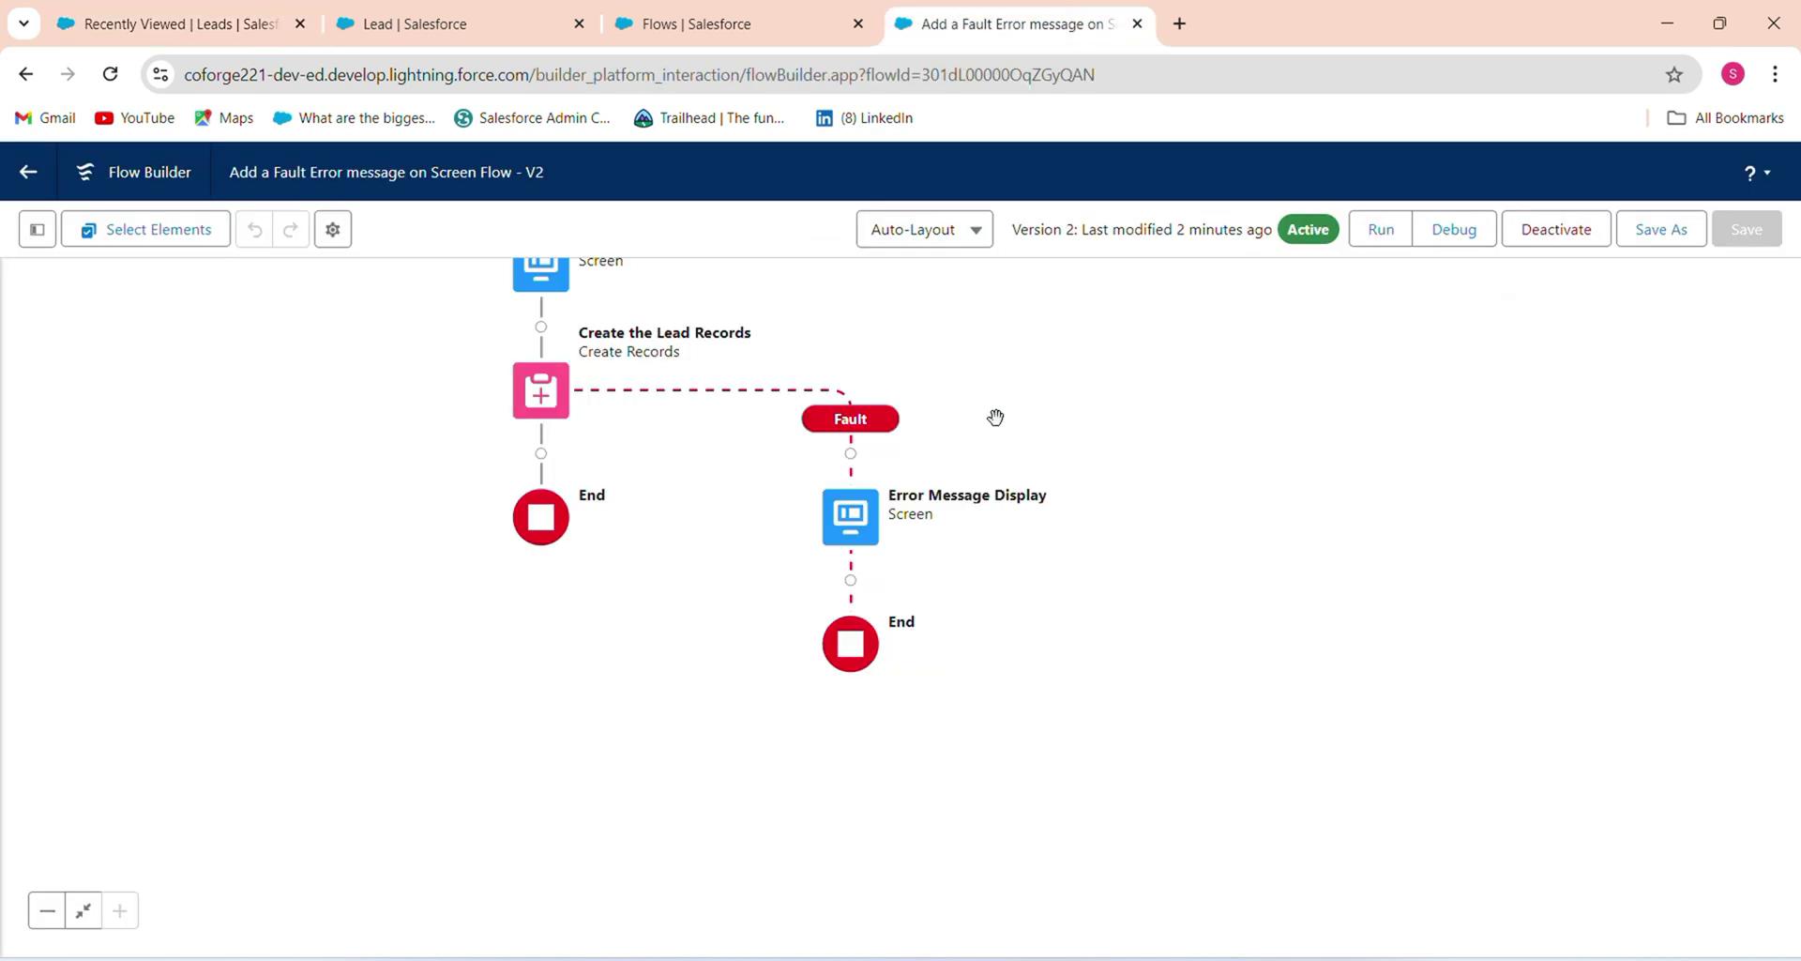
left_click_drag(772, 482, 787, 615)
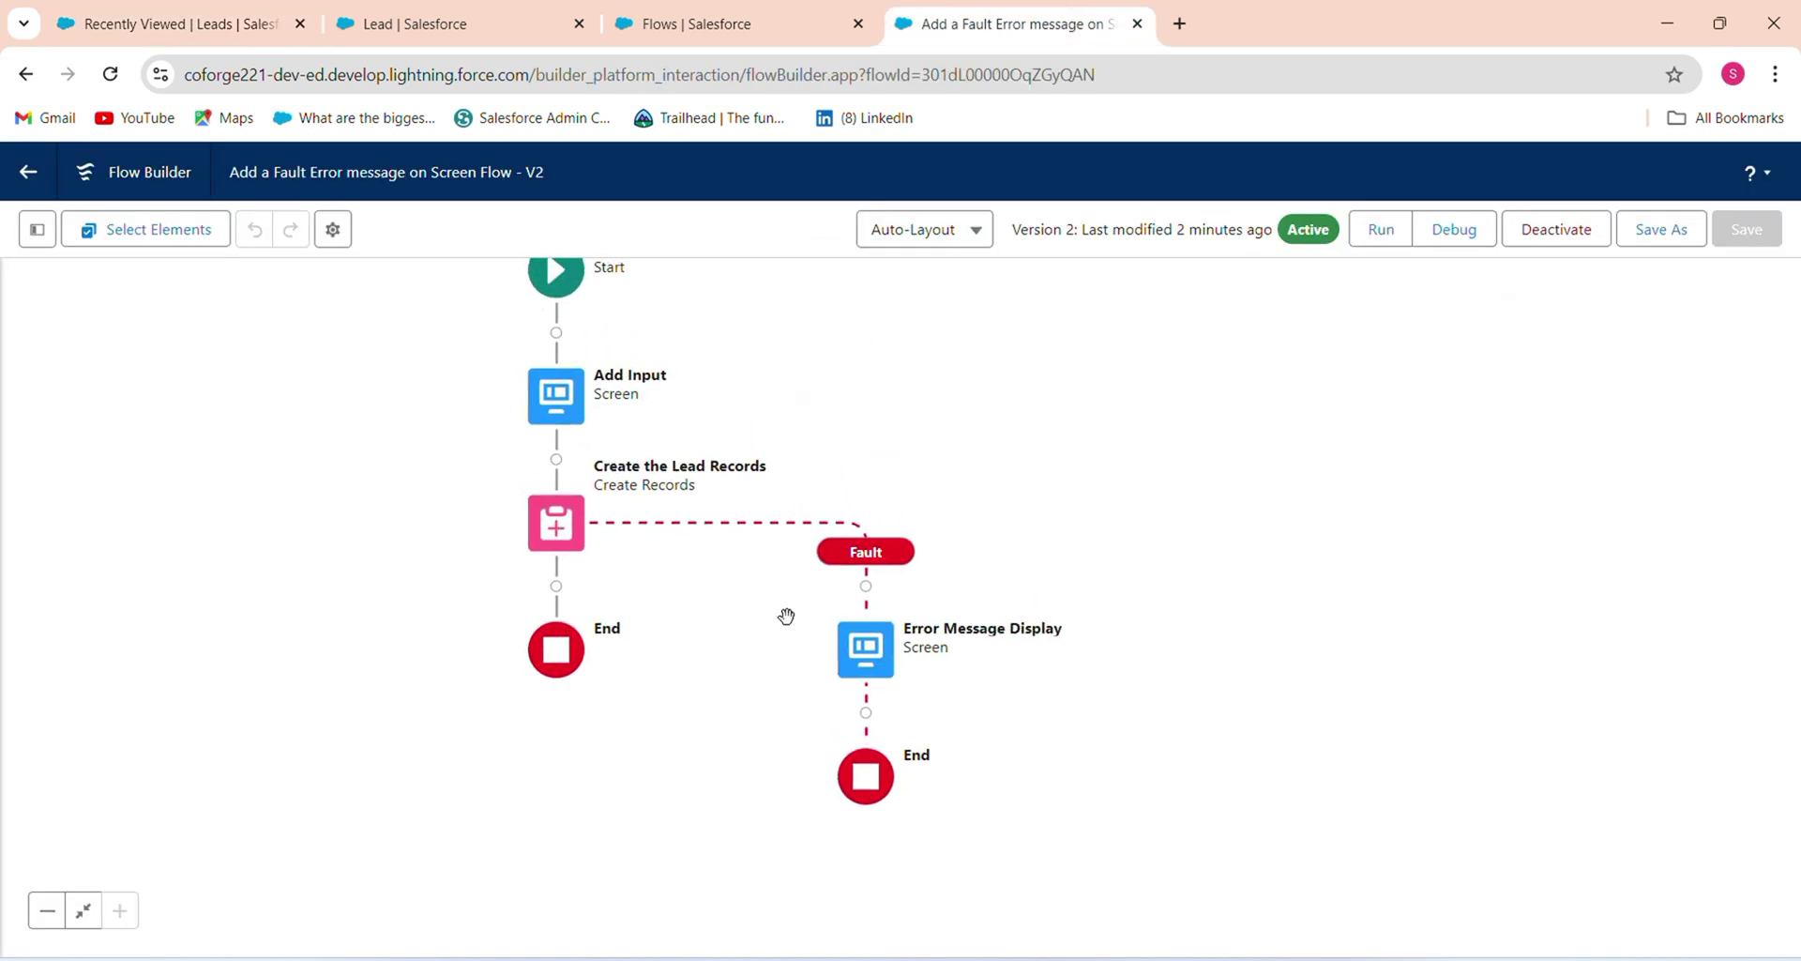